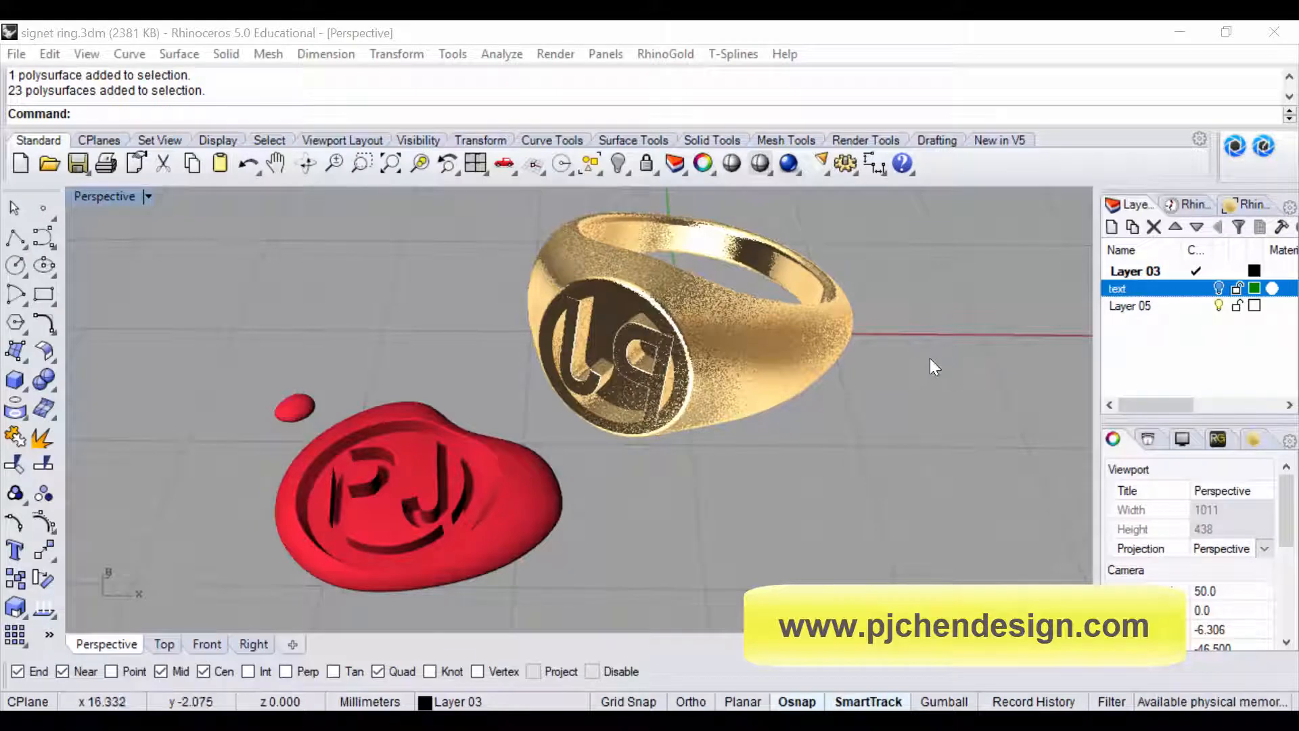
Examine the finished gold signet ring and the red wax seal from several angles
{"action": "right_click_drag", "start_coordinate": [922, 362], "coordinate": [891, 336]}
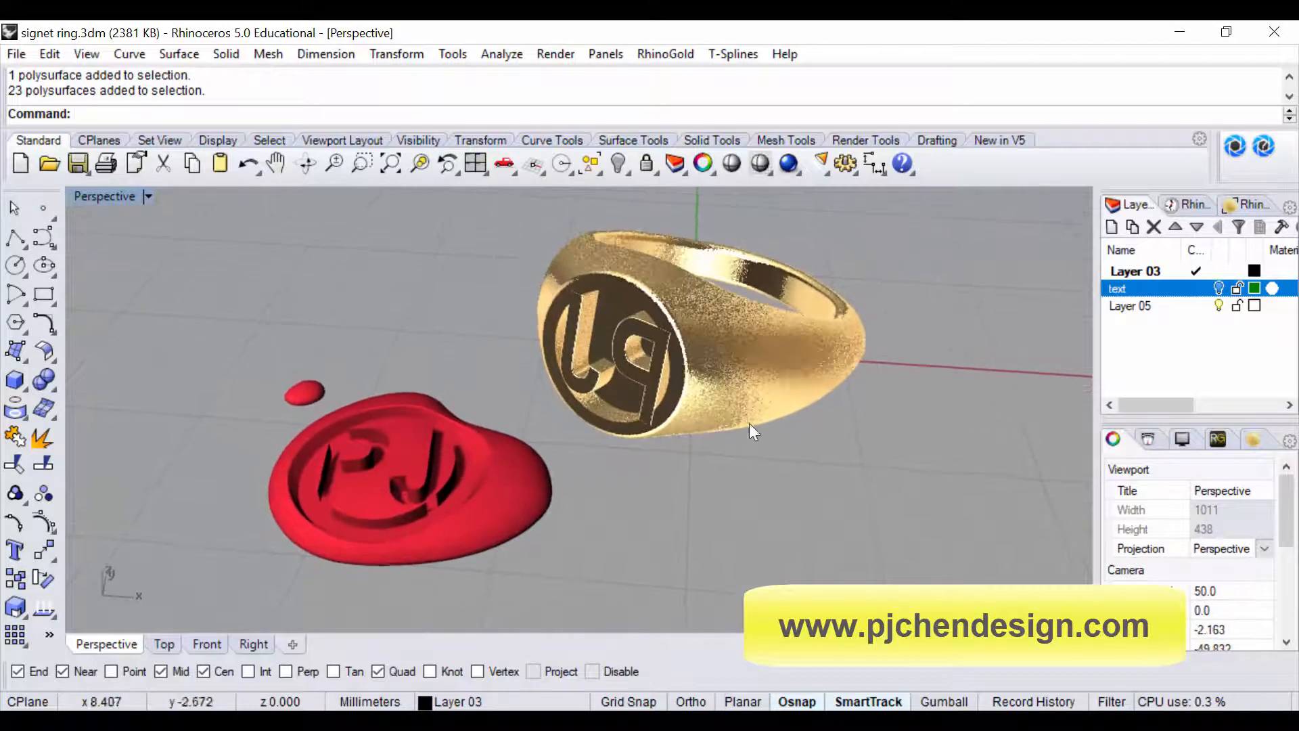
{"action": "left_click", "coordinate": [521, 496]}
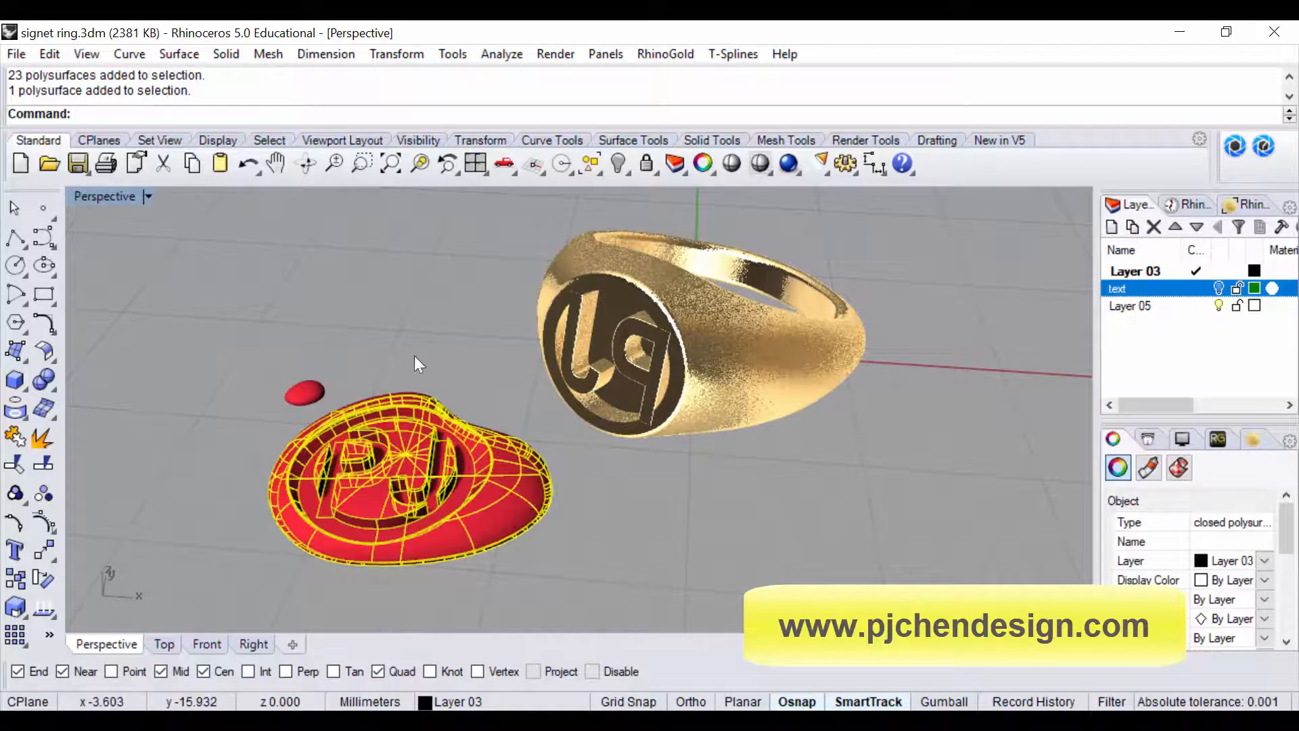
{"action": "left_click", "coordinate": [414, 356]}
{"action": "mouse_move", "coordinate": [650, 488]}
{"action": "right_mouse_down"}
{"action": "mouse_move", "coordinate": [693, 498]}
{"action": "mouse_move", "coordinate": [649, 522]}
{"action": "mouse_move", "coordinate": [655, 504]}
{"action": "right_mouse_up"}
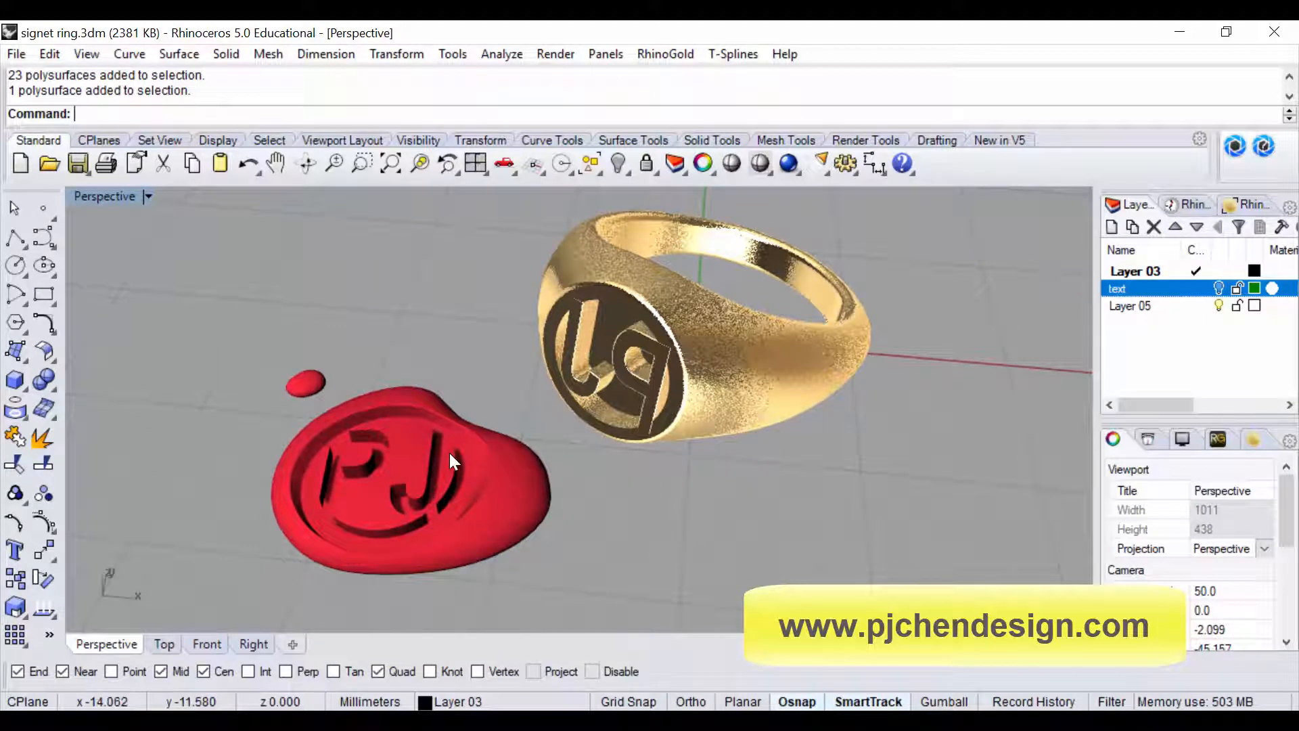
{"action": "mouse_move", "coordinate": [652, 522]}
{"action": "right_mouse_down"}
{"action": "mouse_move", "coordinate": [658, 542]}
{"action": "mouse_move", "coordinate": [673, 516]}
{"action": "right_mouse_up"}
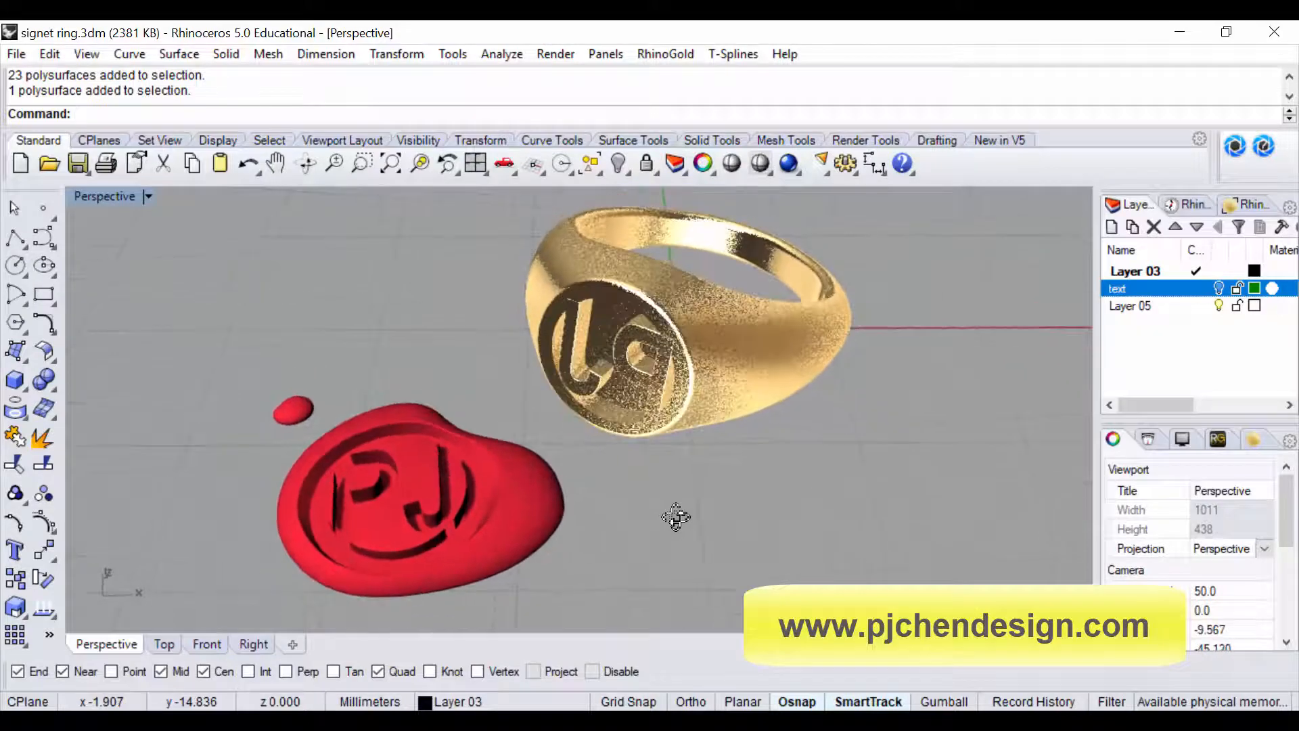
{"action": "right_click_drag", "start_coordinate": [800, 473], "coordinate": [710, 457], "text": "shift"}
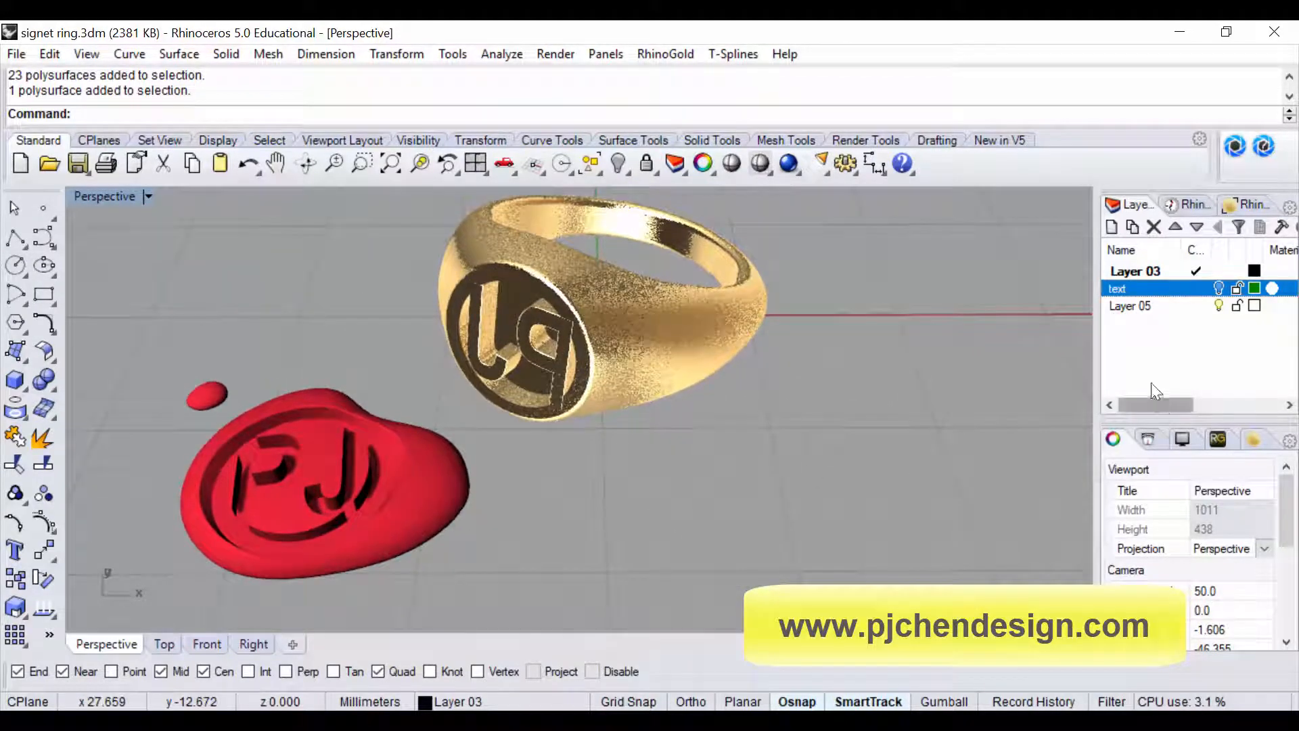
Show the text layer and read the listed techniques beside the ring
{"action": "left_click", "coordinate": [1219, 288]}
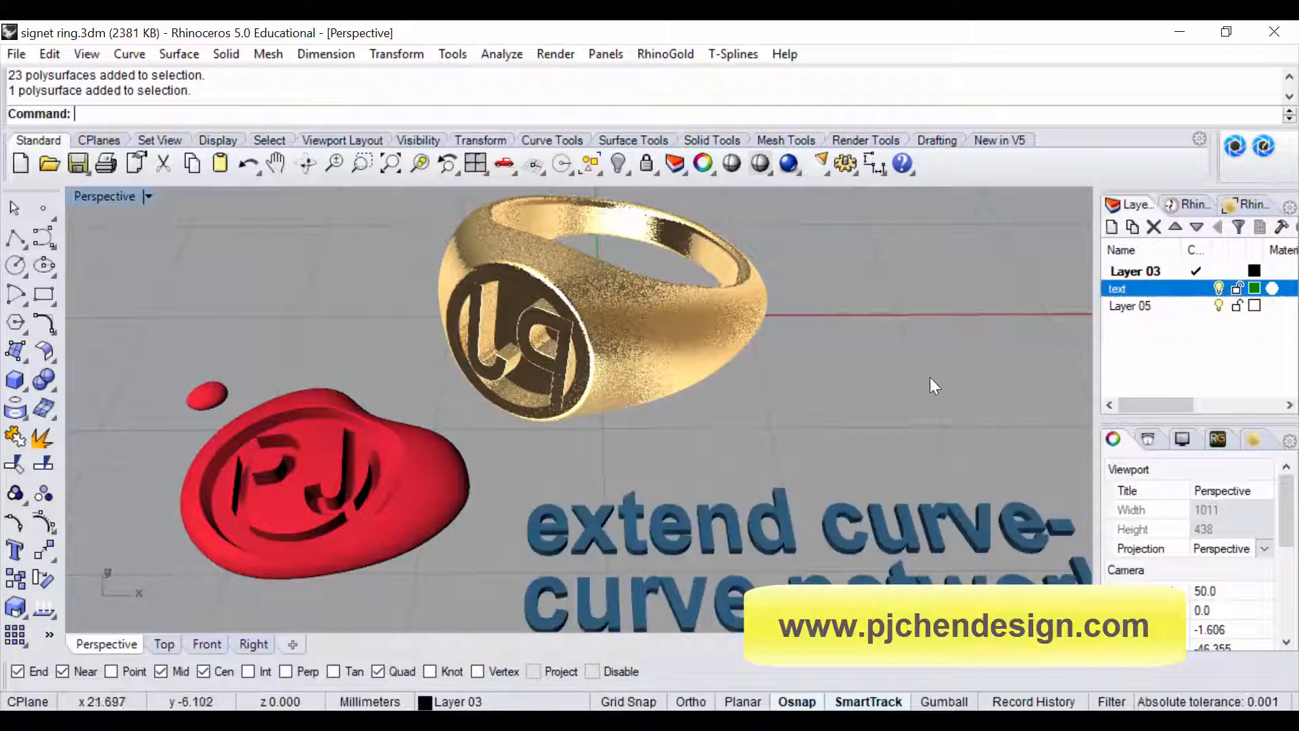
{"action": "right_click_drag", "start_coordinate": [930, 376], "coordinate": [636, 350]}
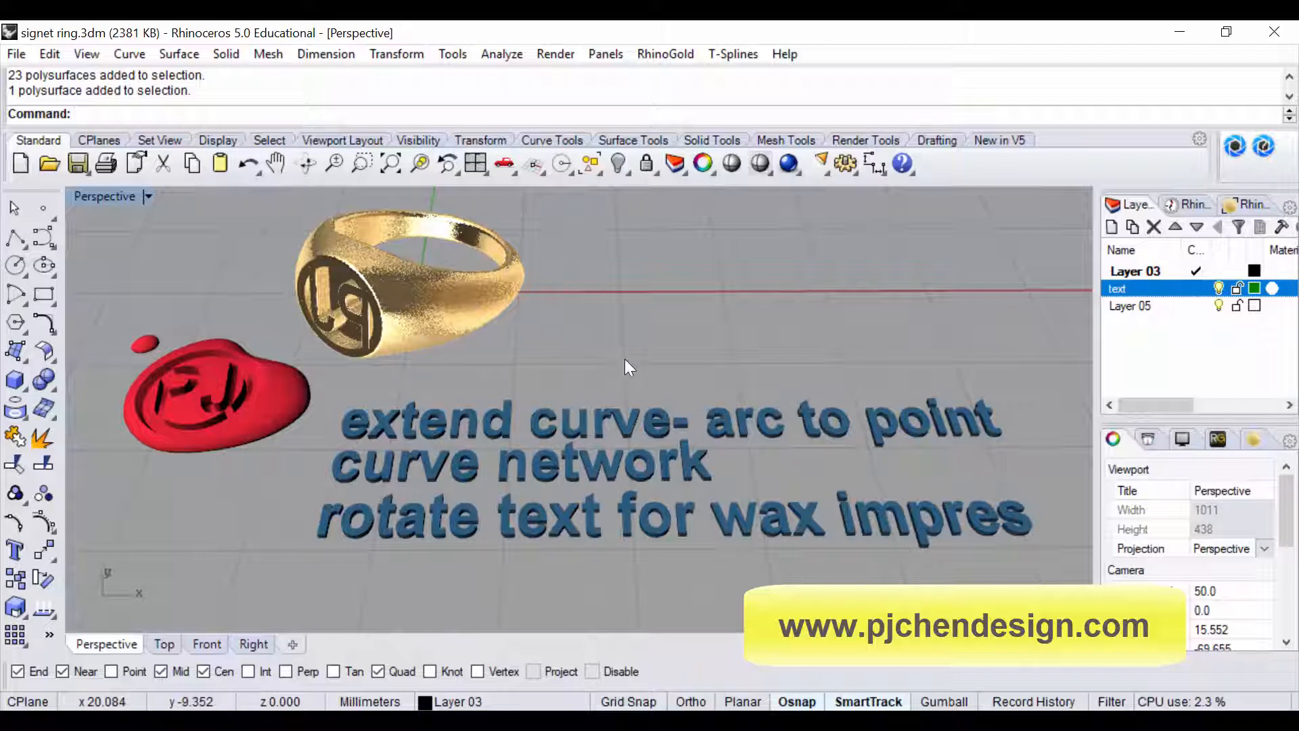
{"action": "left_click", "coordinate": [673, 425]}
{"action": "left_click", "coordinate": [711, 353]}
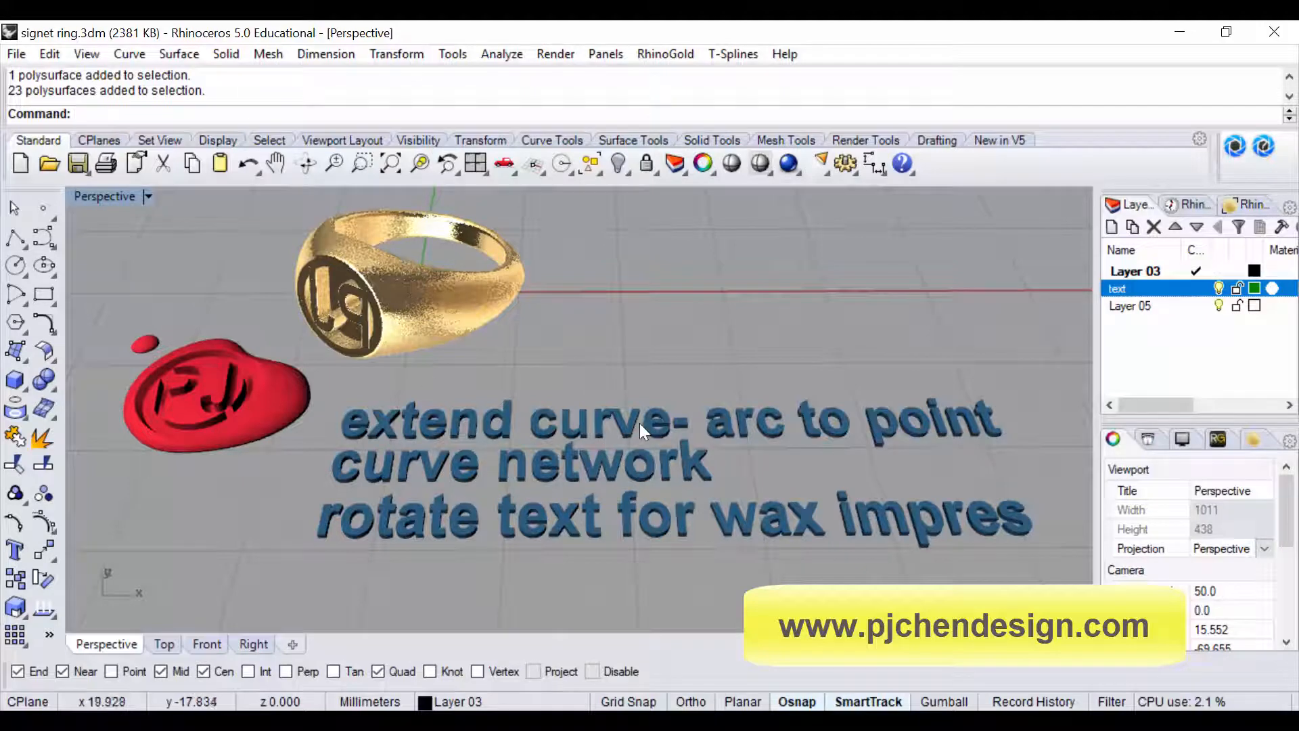
{"action": "left_click", "coordinate": [625, 468]}
{"action": "key", "text": "Escape"}
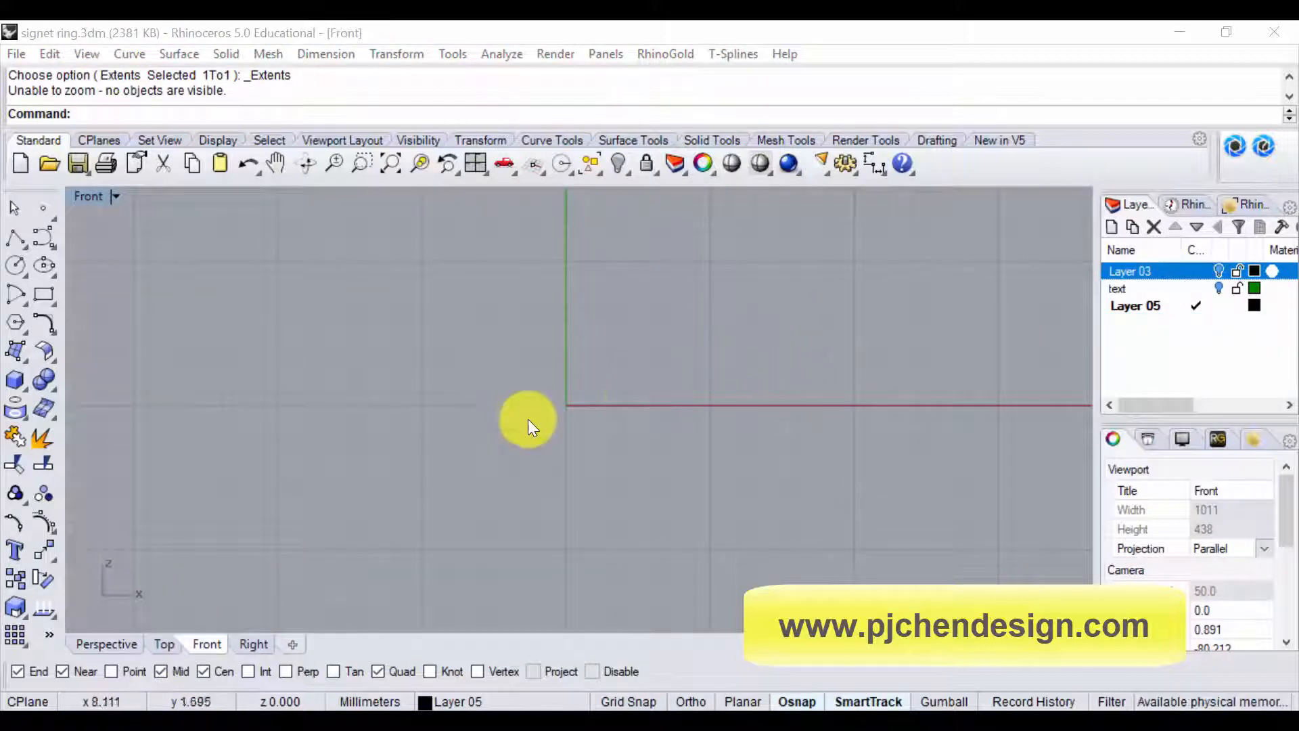
Draw a 16 mm diameter circle centred on the origin in the Front view
{"action": "left_click", "coordinate": [16, 267]}
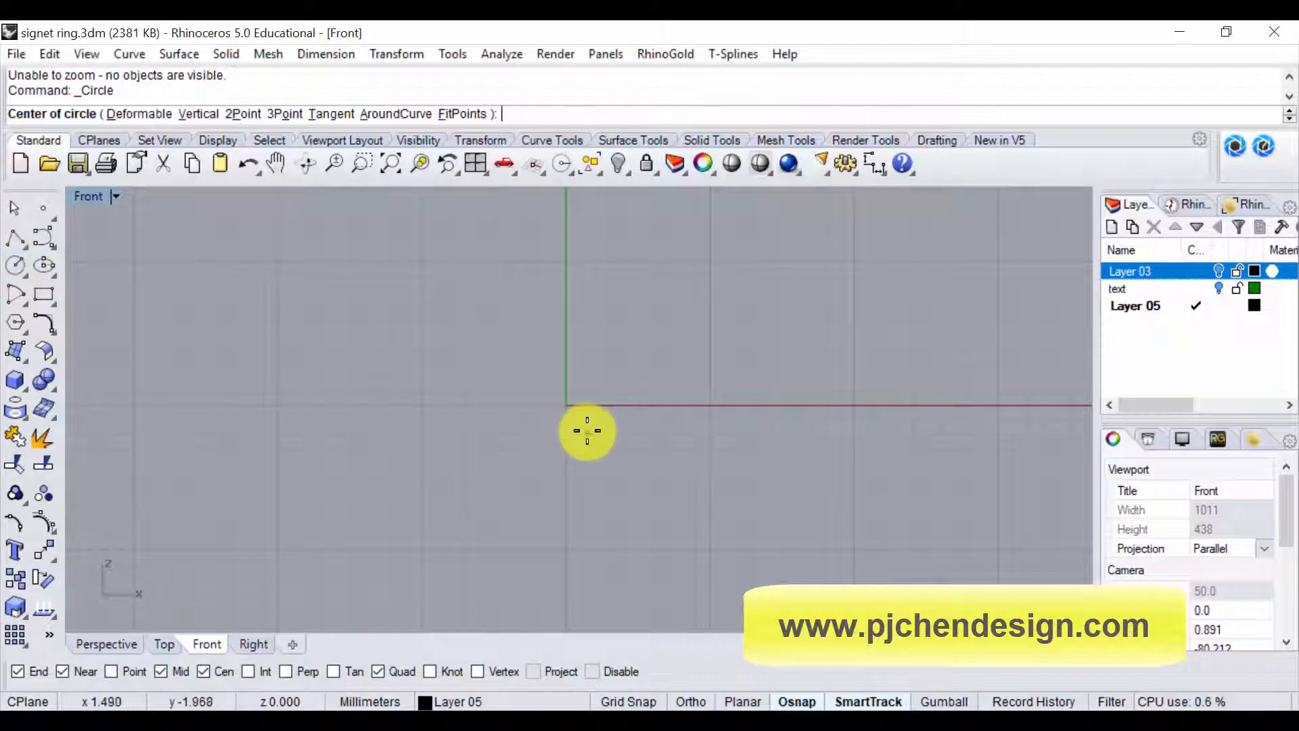
{"action": "type", "text": "0"}
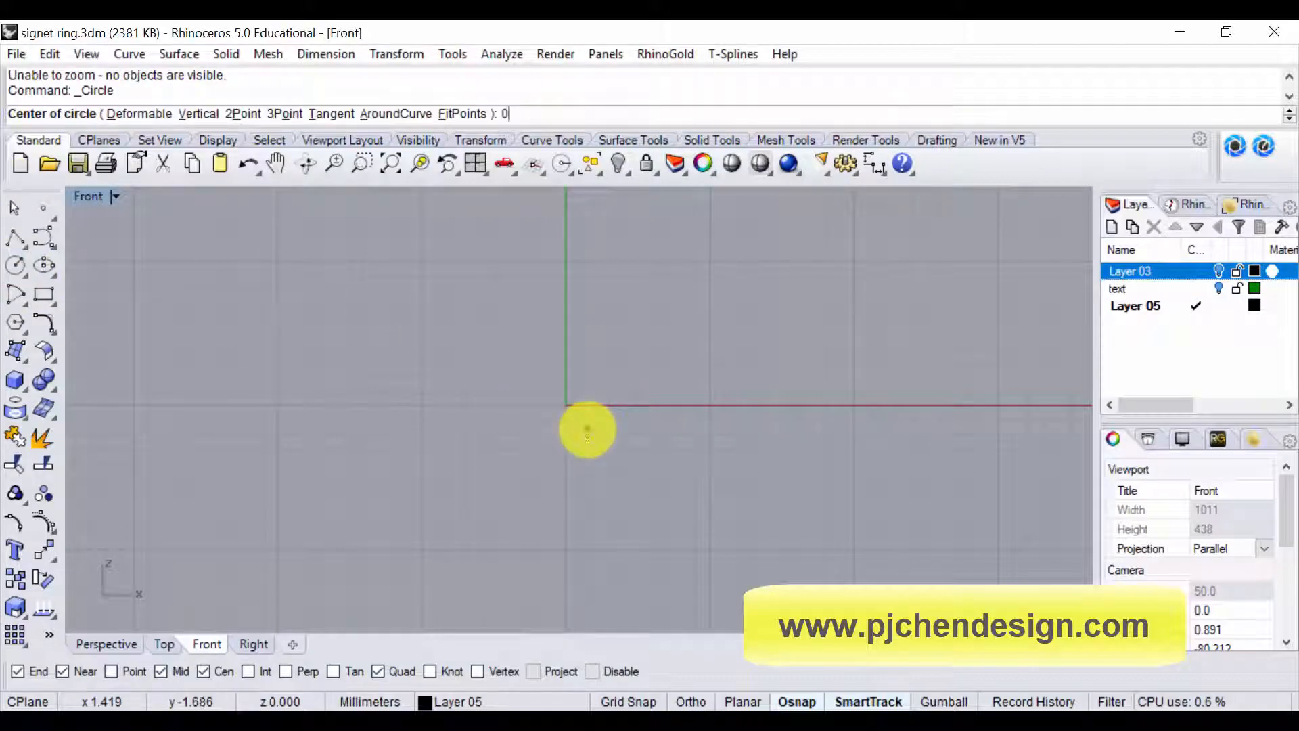
{"action": "key", "text": "Return"}
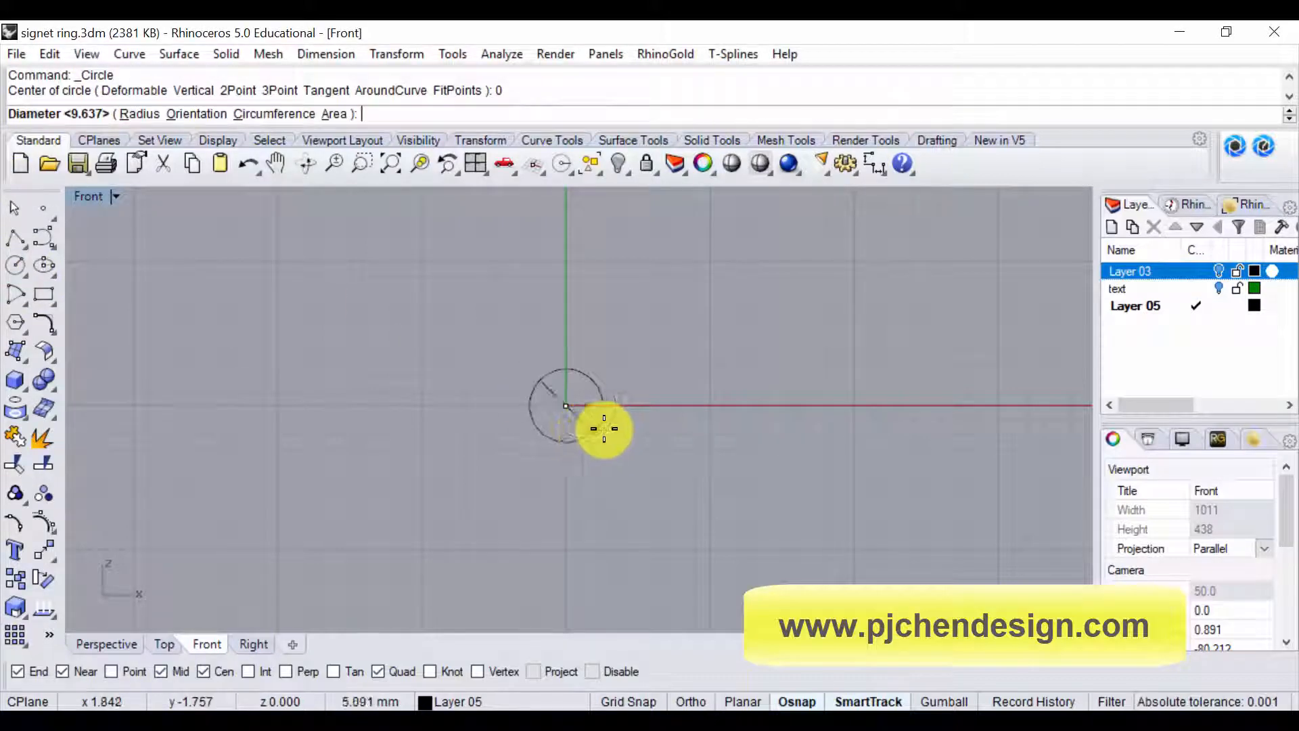
{"action": "type", "text": "16"}
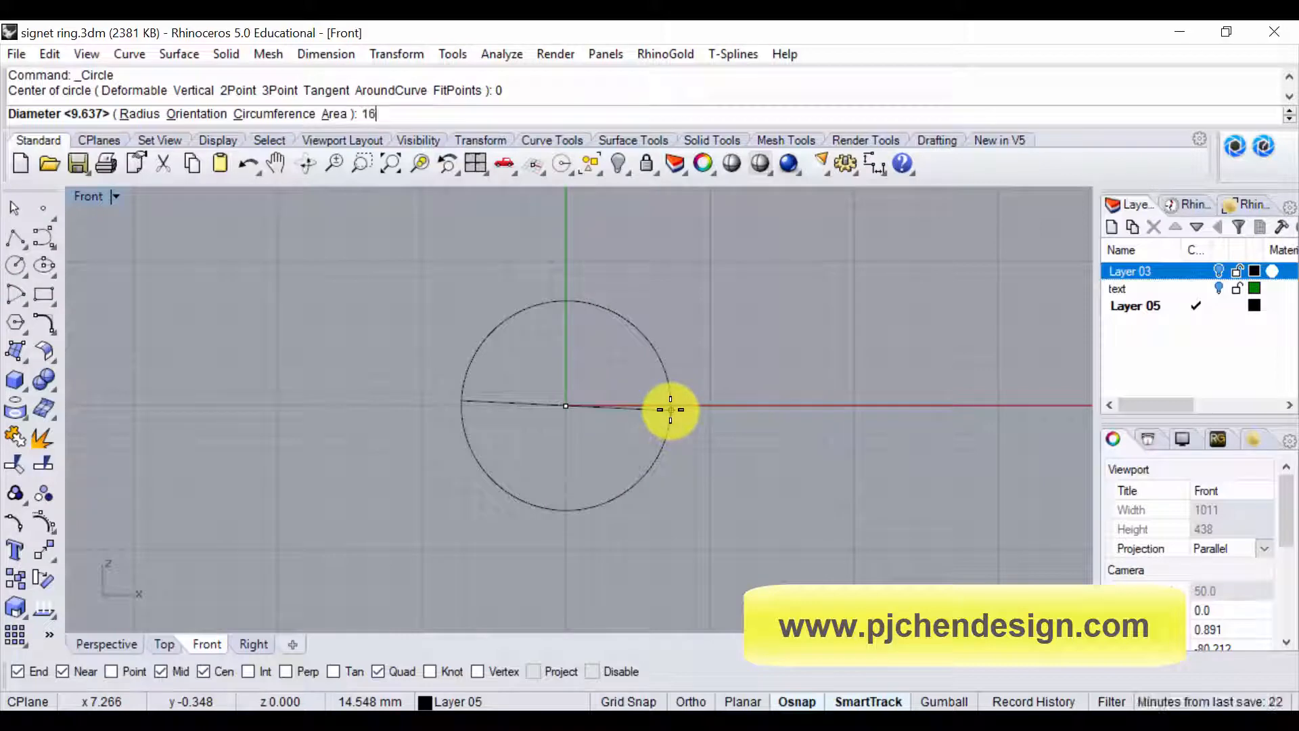
{"action": "key", "text": "Return"}
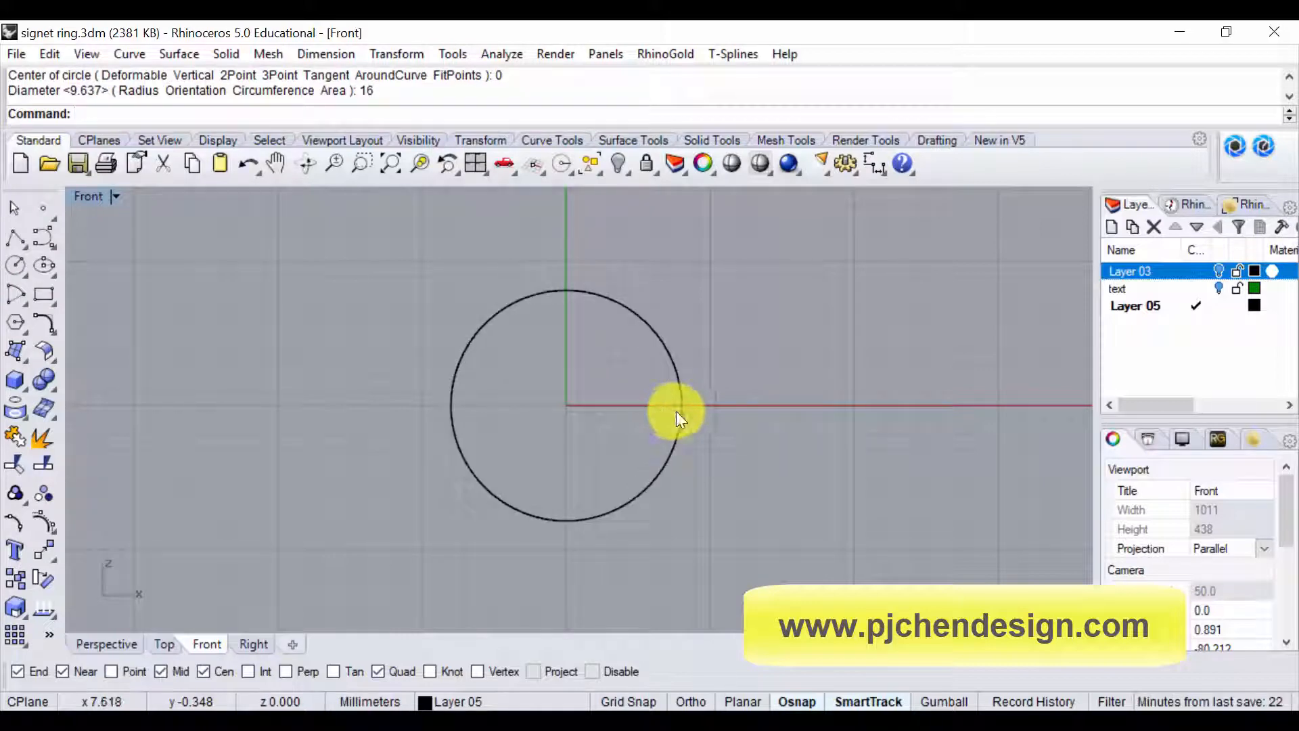
Draw a horizontal circle about 11.6 mm in diameter in the Top view, centred on the ring circle's top quadrant point
{"action": "double_click", "coordinate": [81, 196]}
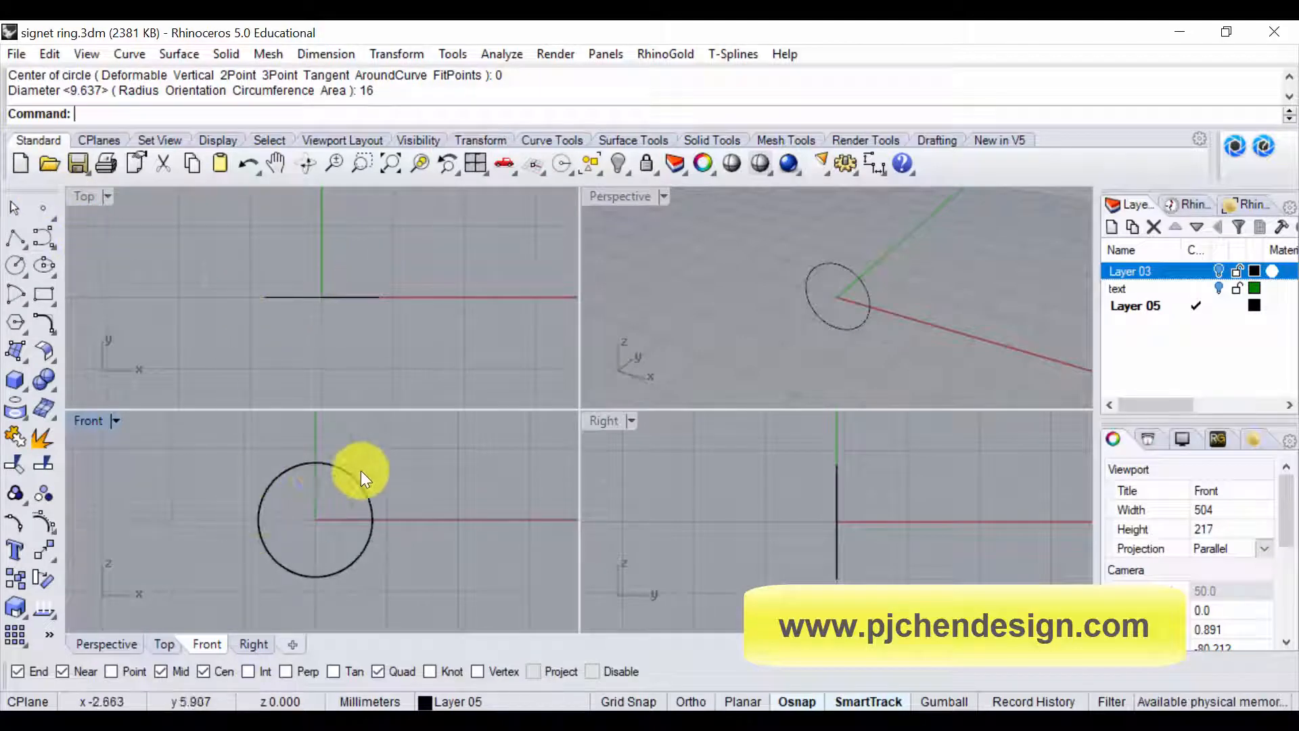
{"action": "left_click", "coordinate": [16, 265]}
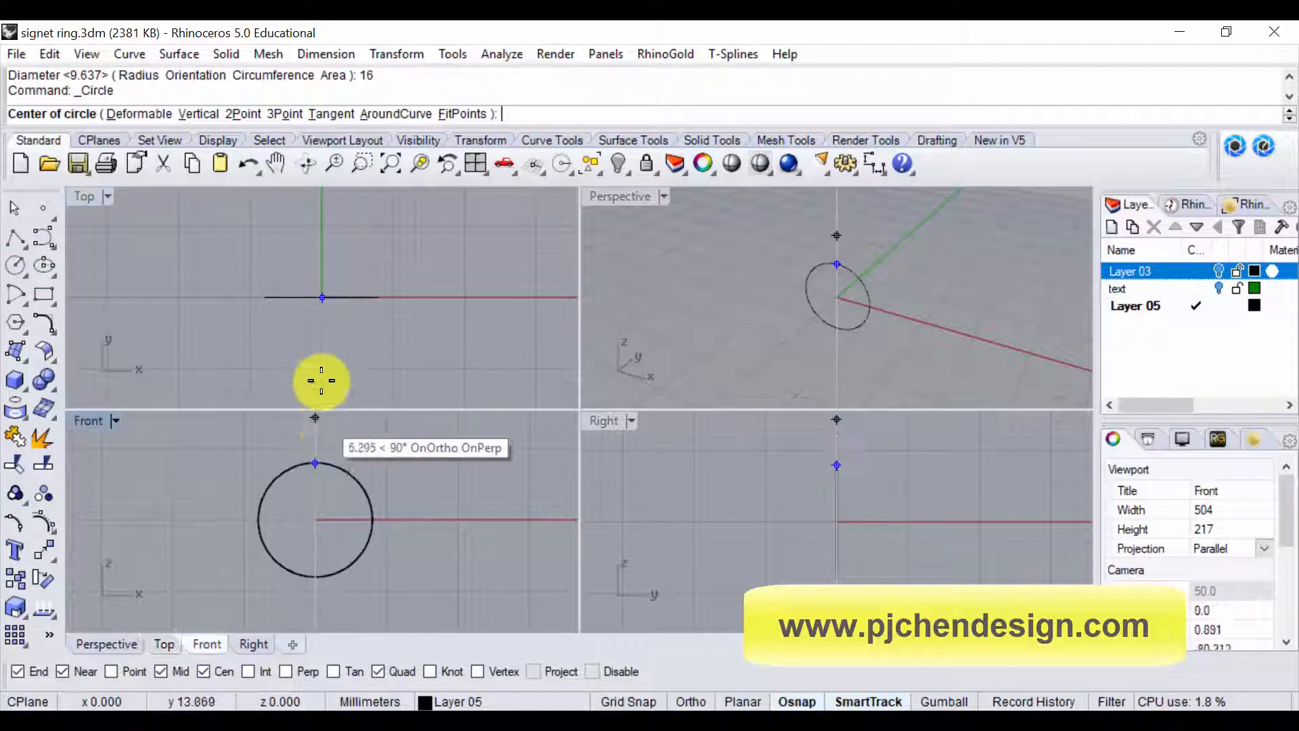
{"action": "left_click", "coordinate": [328, 290]}
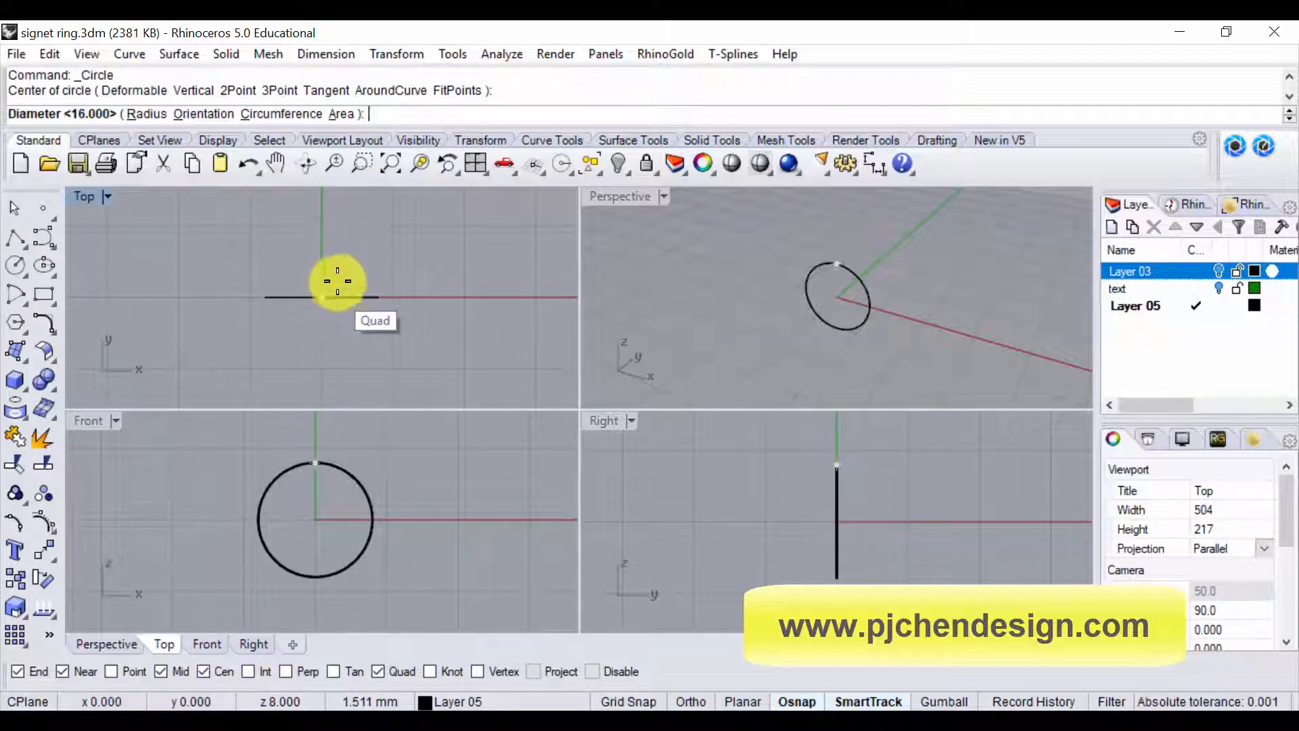
{"action": "double_click", "coordinate": [84, 197]}
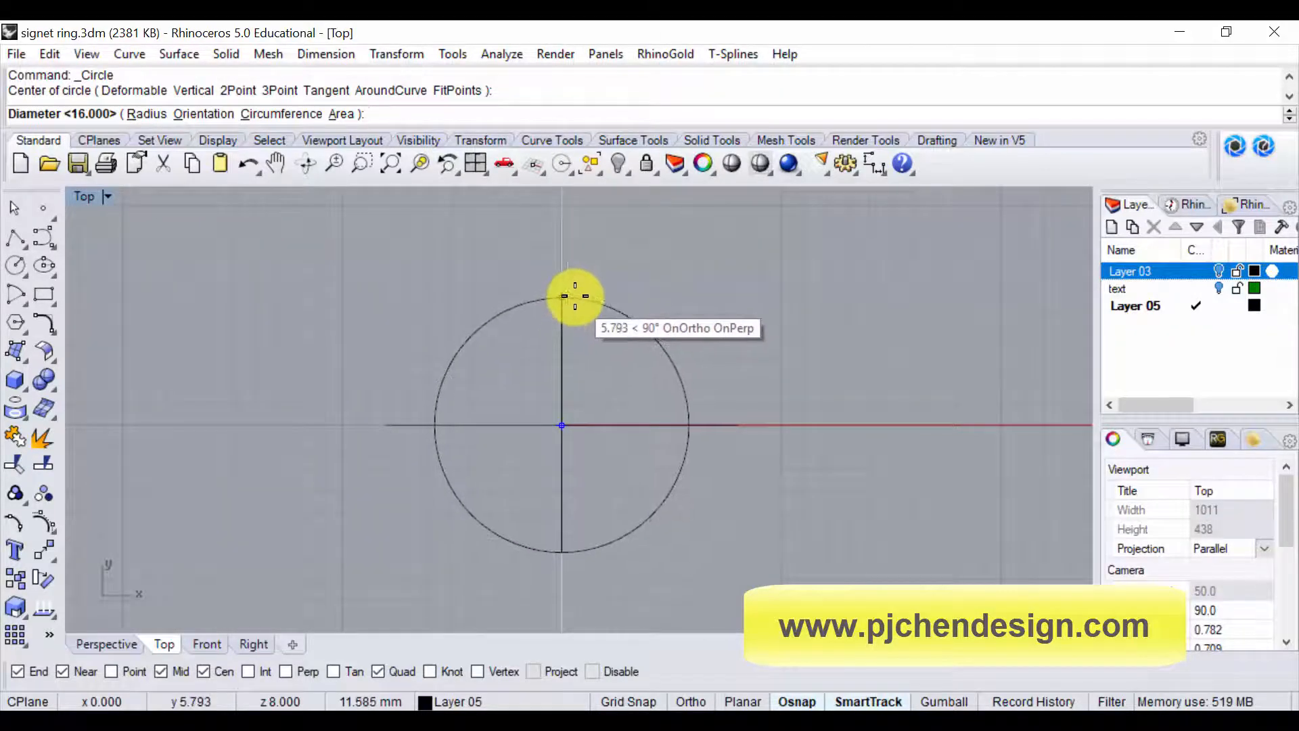
{"action": "left_click", "coordinate": [575, 295]}
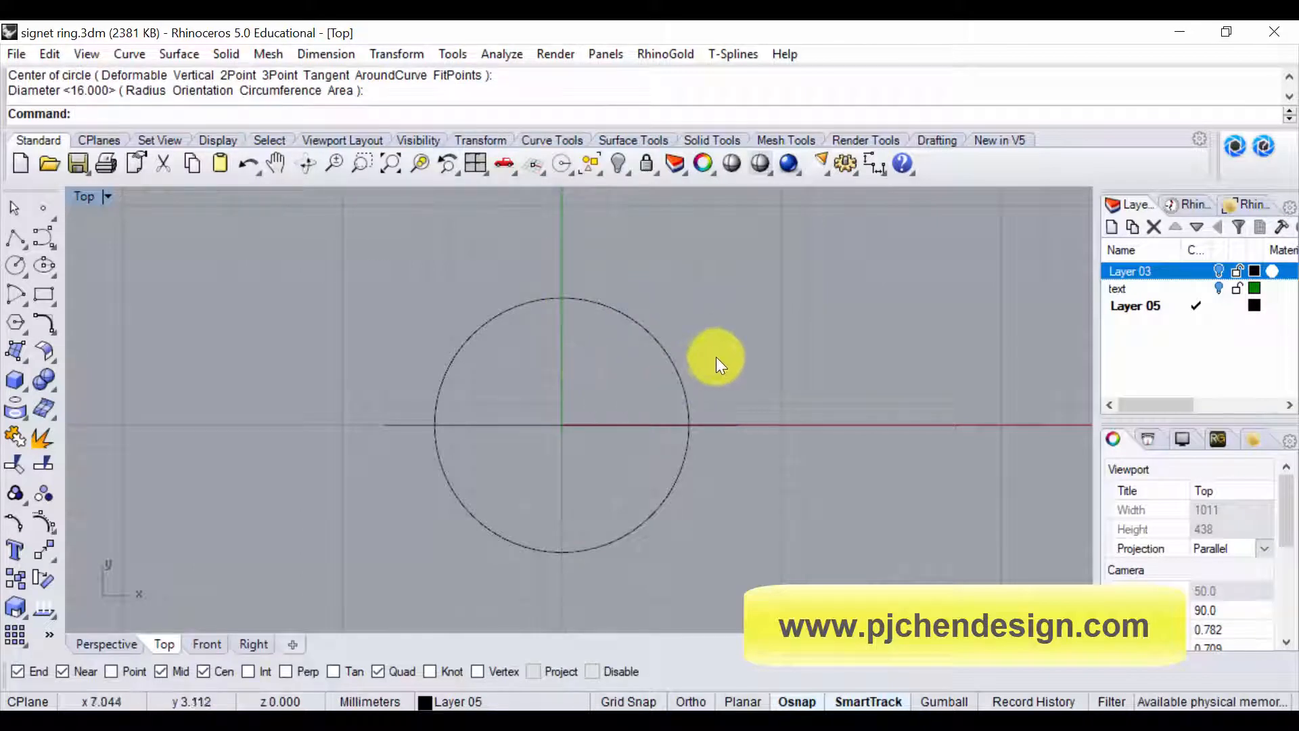
{"action": "double_click", "coordinate": [84, 197]}
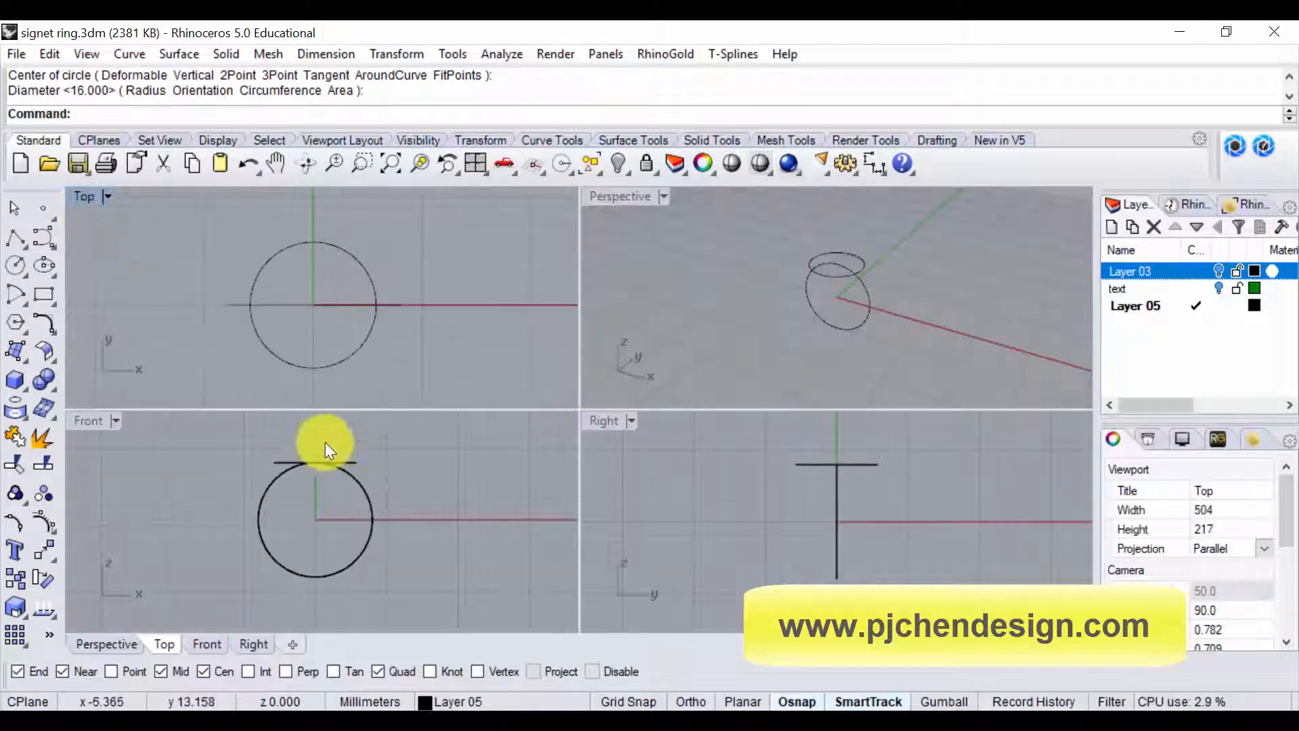
Maximize the Perspective view and select the small horizontal circle with the gumball turned on
{"action": "double_click", "coordinate": [631, 197]}
{"action": "right_click_drag", "start_coordinate": [682, 327], "coordinate": [670, 399], "text": "shift"}
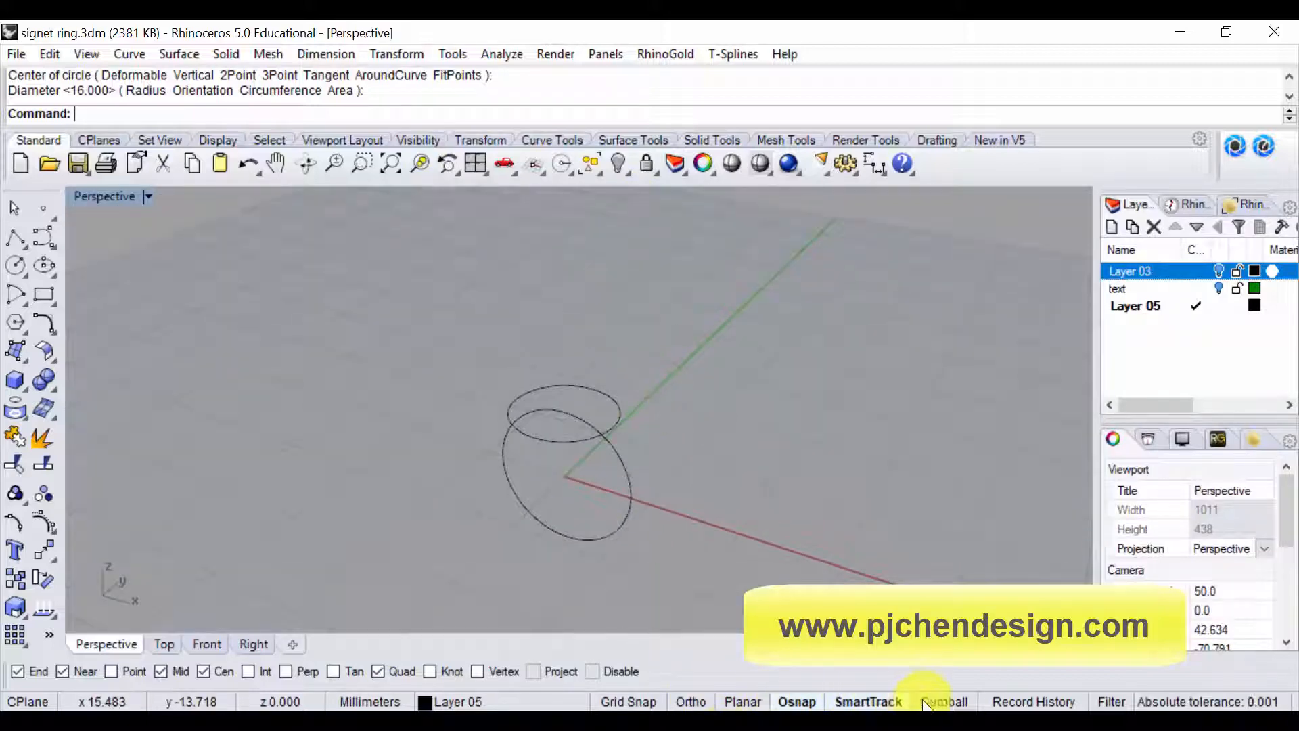
{"action": "left_click", "coordinate": [615, 426]}
{"action": "left_click_drag", "start_coordinate": [565, 351], "coordinate": [565, 326]}
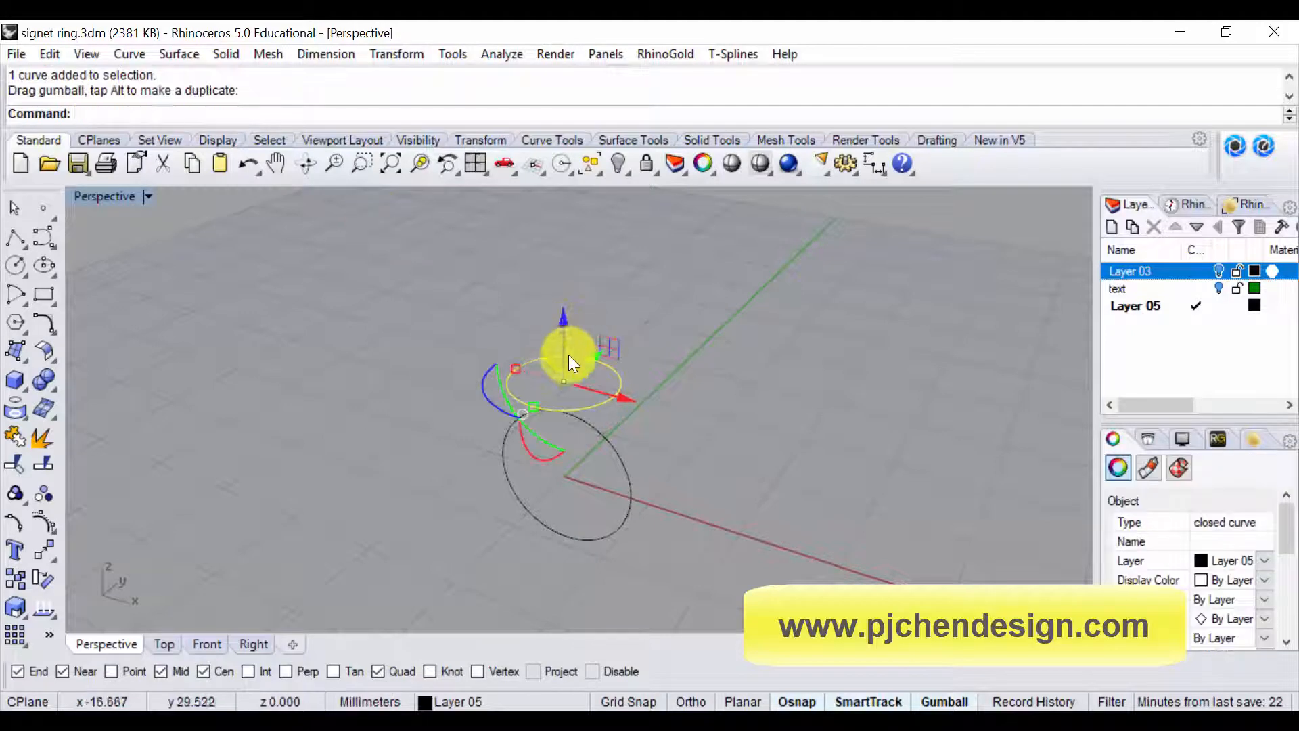
{"action": "scroll", "coordinate": [563, 321], "scroll_direction": "up", "scroll_amount": 4}
{"action": "right_click_drag", "start_coordinate": [575, 379], "coordinate": [613, 287], "text": "shift"}
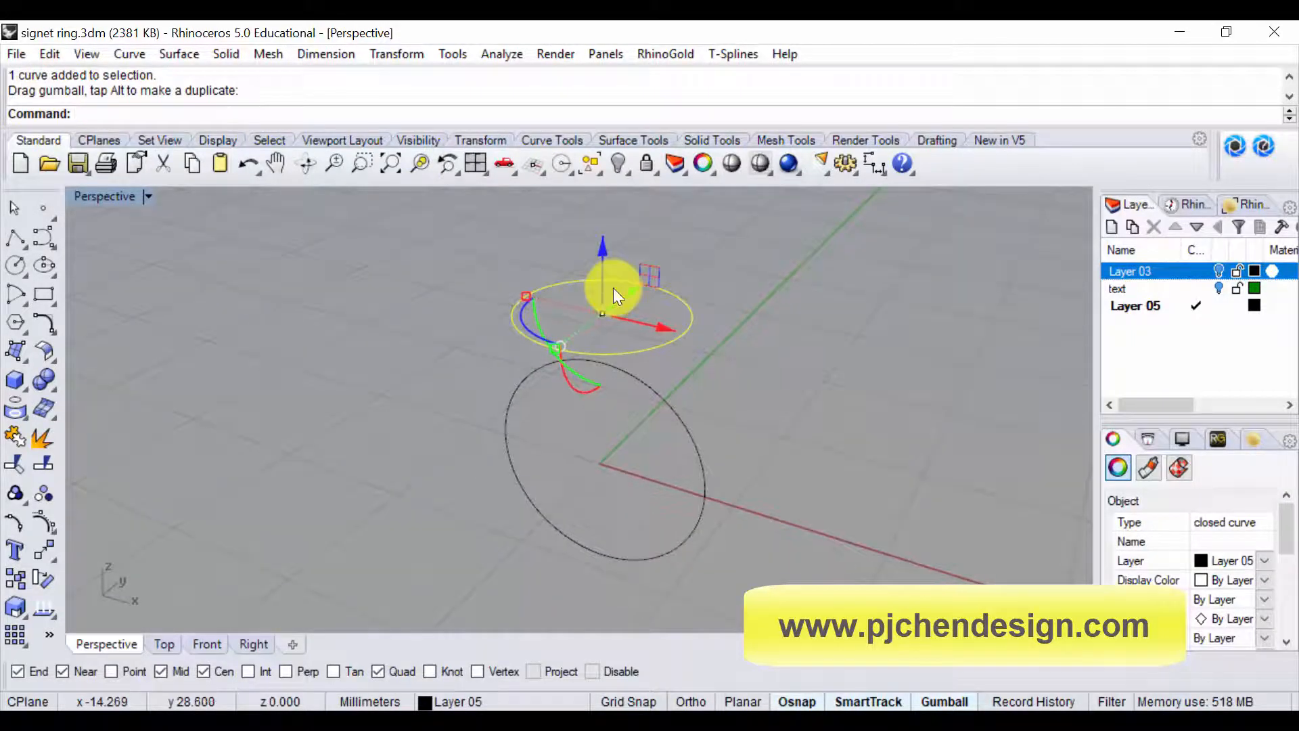
{"action": "key", "text": "ctrl+z"}
{"action": "left_click_drag", "start_coordinate": [602, 304], "coordinate": [612, 299]}
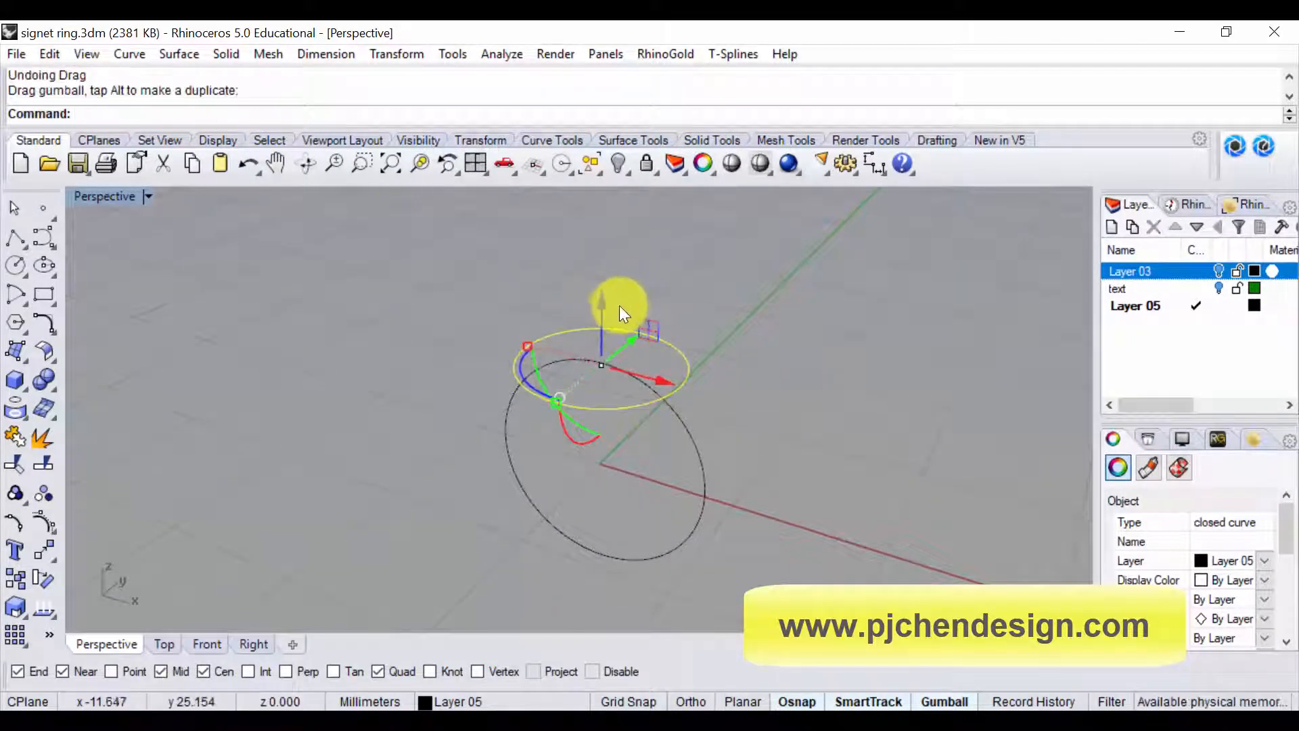
{"action": "key", "text": "ctrl+z"}
Raise the small horizontal circle vertically by about 5.5 mm with the gumball, then deselect it in the four-viewport layout
{"action": "left_click", "coordinate": [602, 303]}
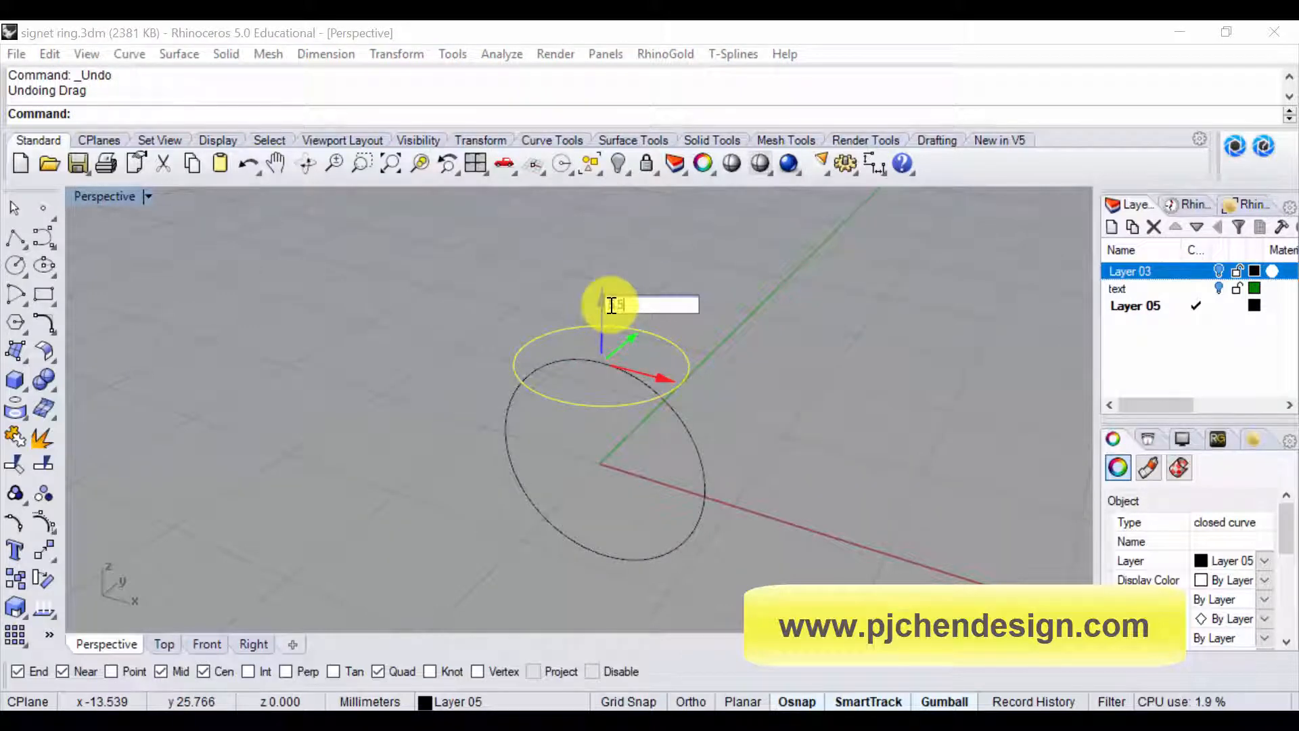
{"action": "type", "text": "5"}
{"action": "key", "text": "Return"}
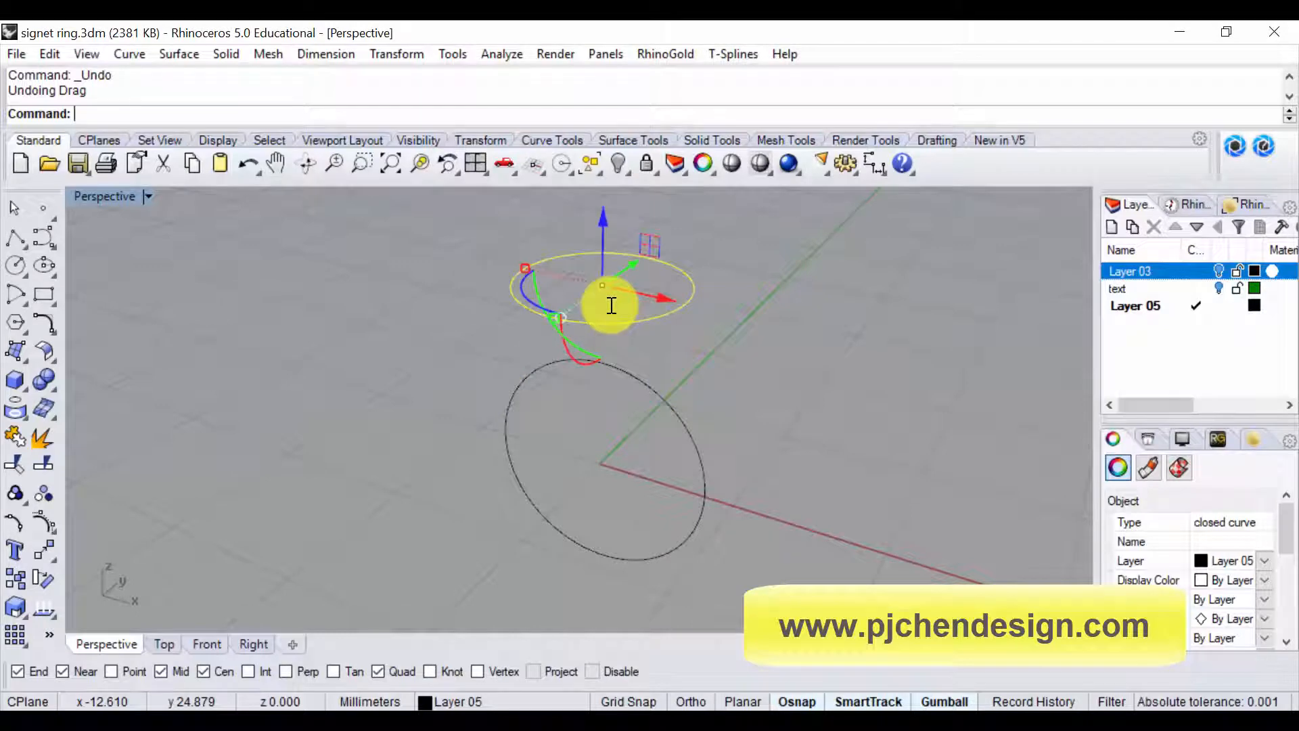
{"action": "double_click", "coordinate": [103, 196]}
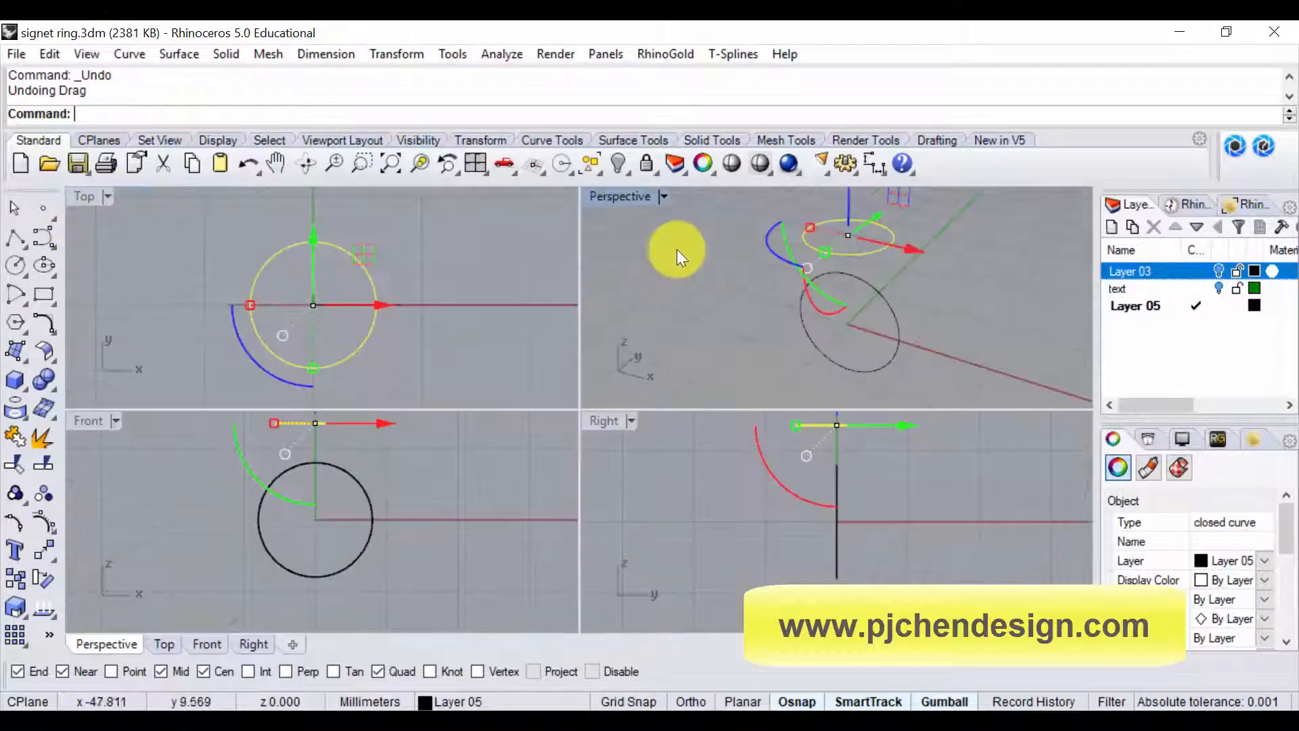
{"action": "left_click", "coordinate": [757, 274]}
{"action": "right_click_drag", "start_coordinate": [763, 275], "coordinate": [792, 246]}
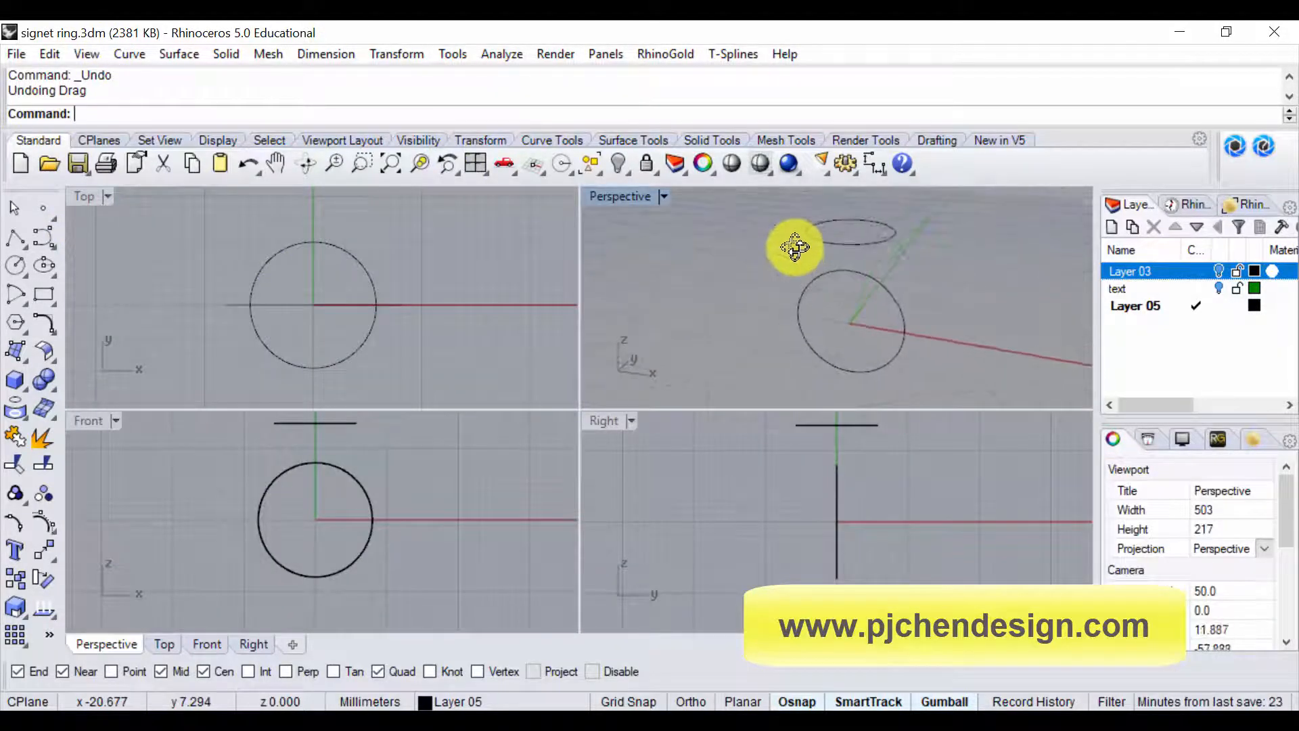
Draw a lower semicircular arc with a radius of about 10 mm in the Front view, centred on the origin around the ring circle
{"action": "double_click", "coordinate": [75, 420]}
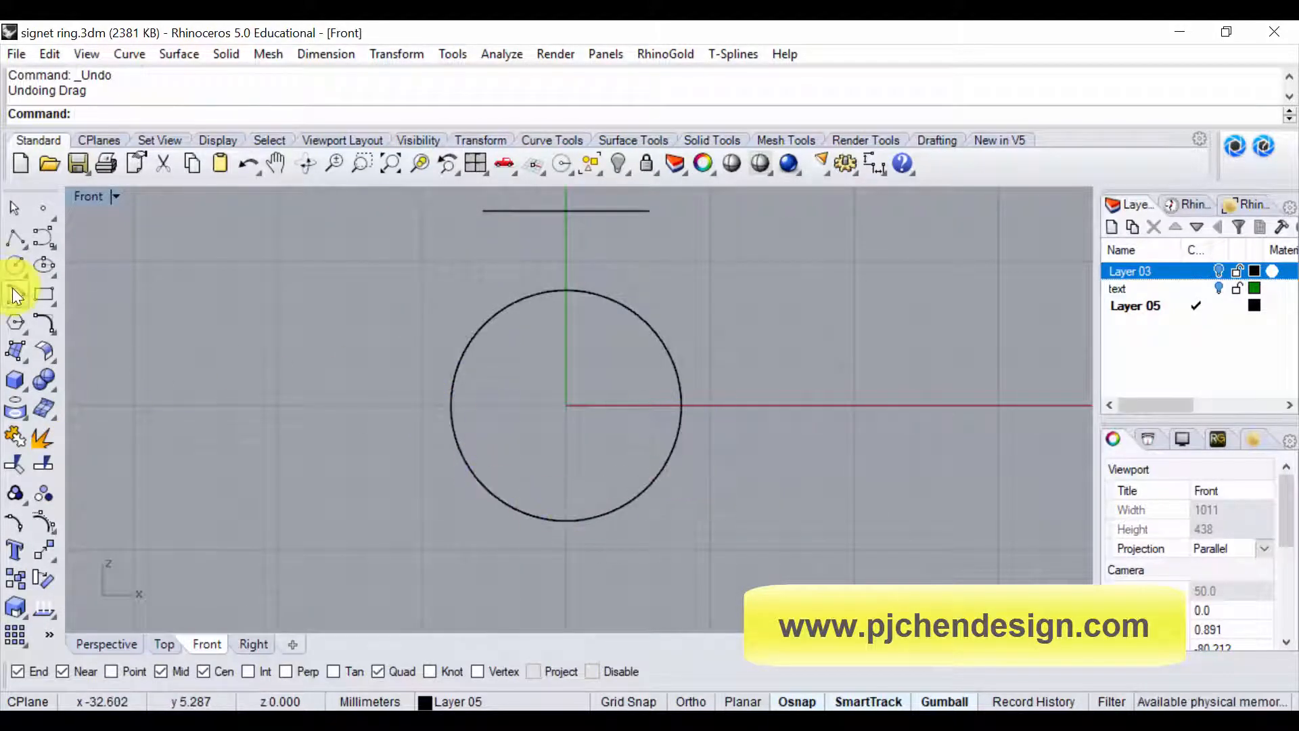
{"action": "left_click", "coordinate": [15, 266]}
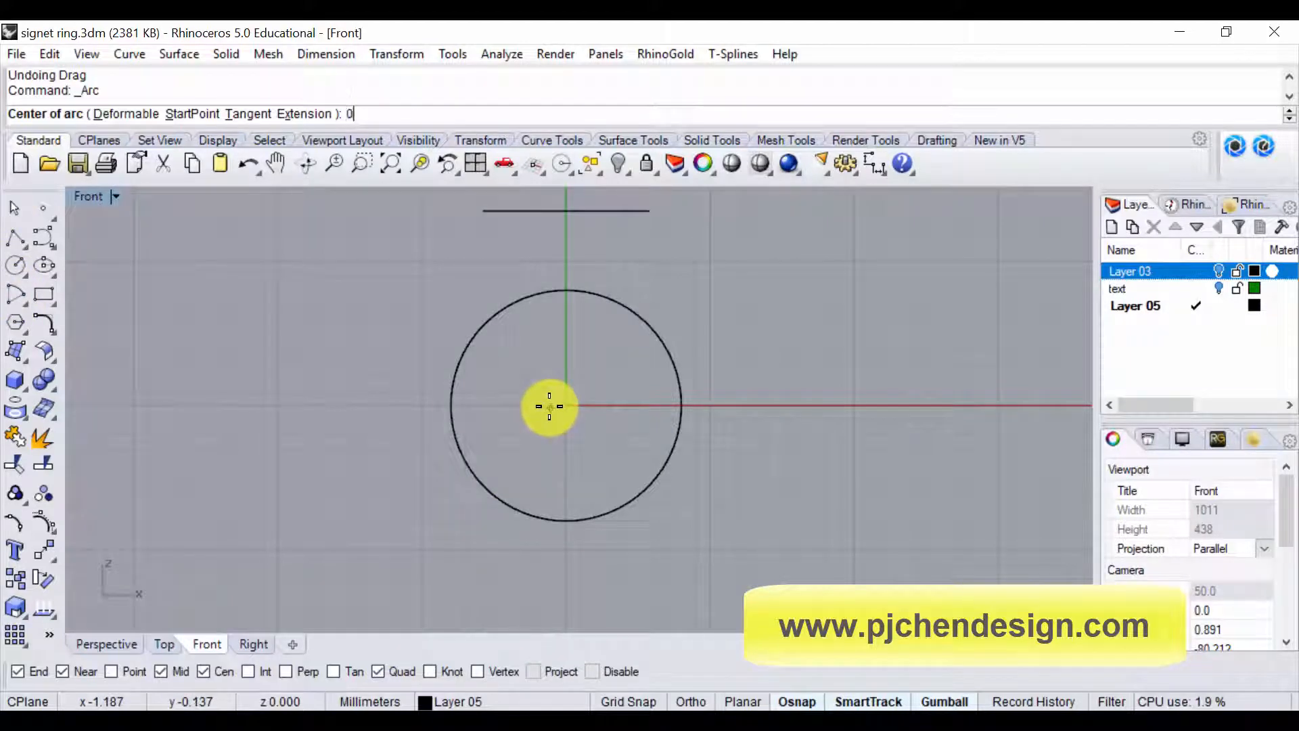
{"action": "type", "text": "0"}
{"action": "key", "text": "Return"}
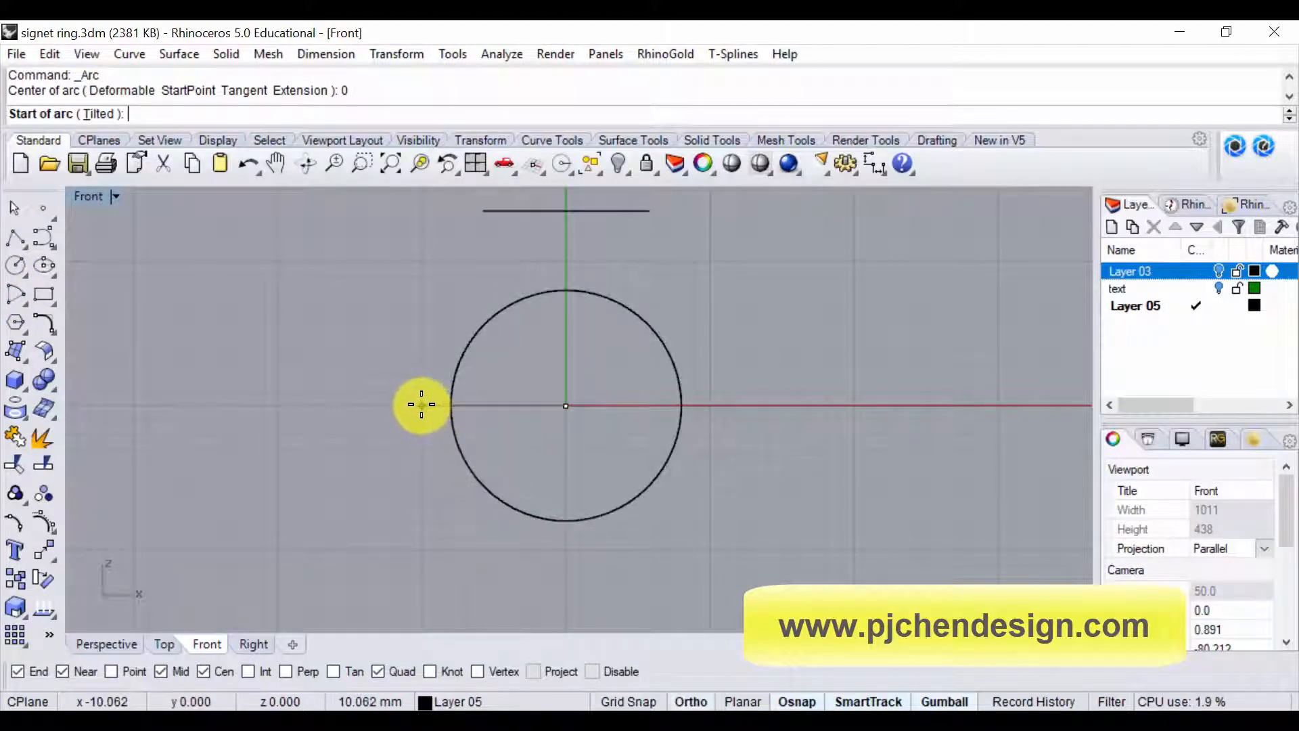
{"action": "left_click", "coordinate": [421, 406]}
{"action": "left_click", "coordinate": [751, 393]}
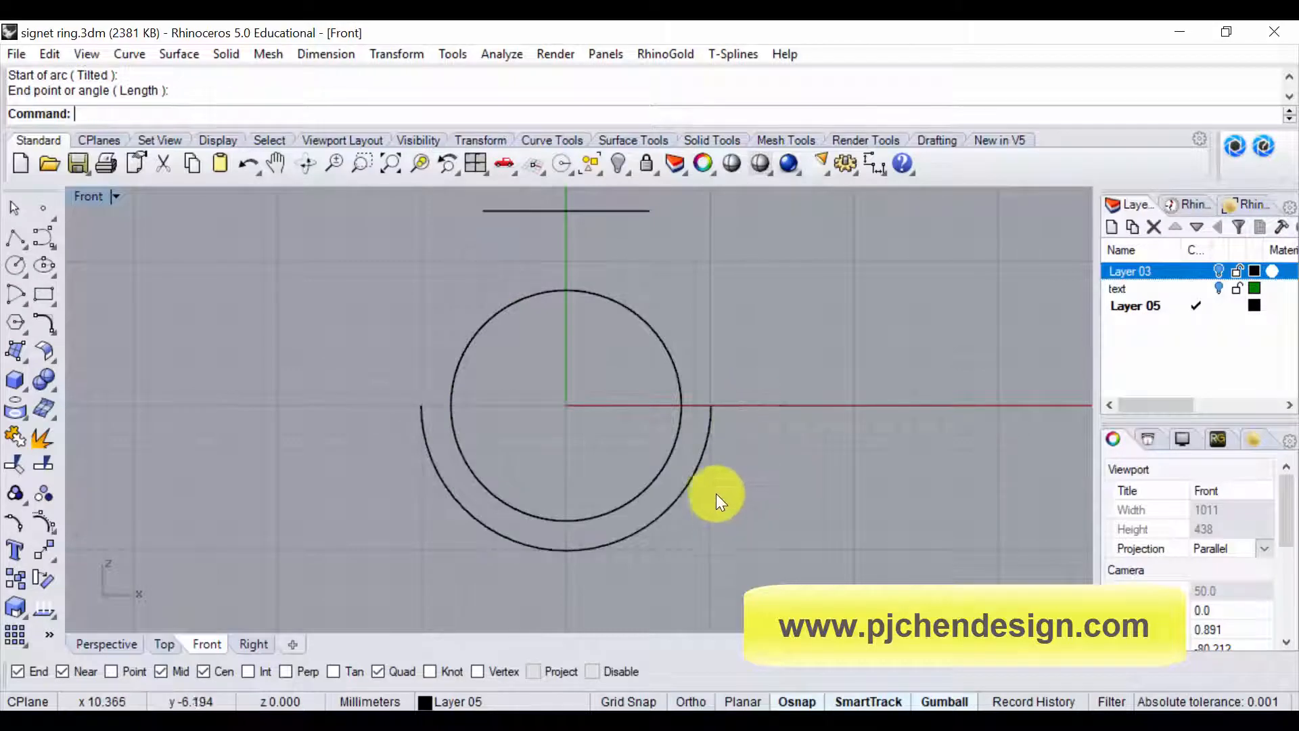
Turn on the outer shank arc's control points and raise its three lowest points by about 0.7 mm, thinning the ring's base
{"action": "scroll", "coordinate": [713, 467], "scroll_direction": "up", "scroll_amount": 1}
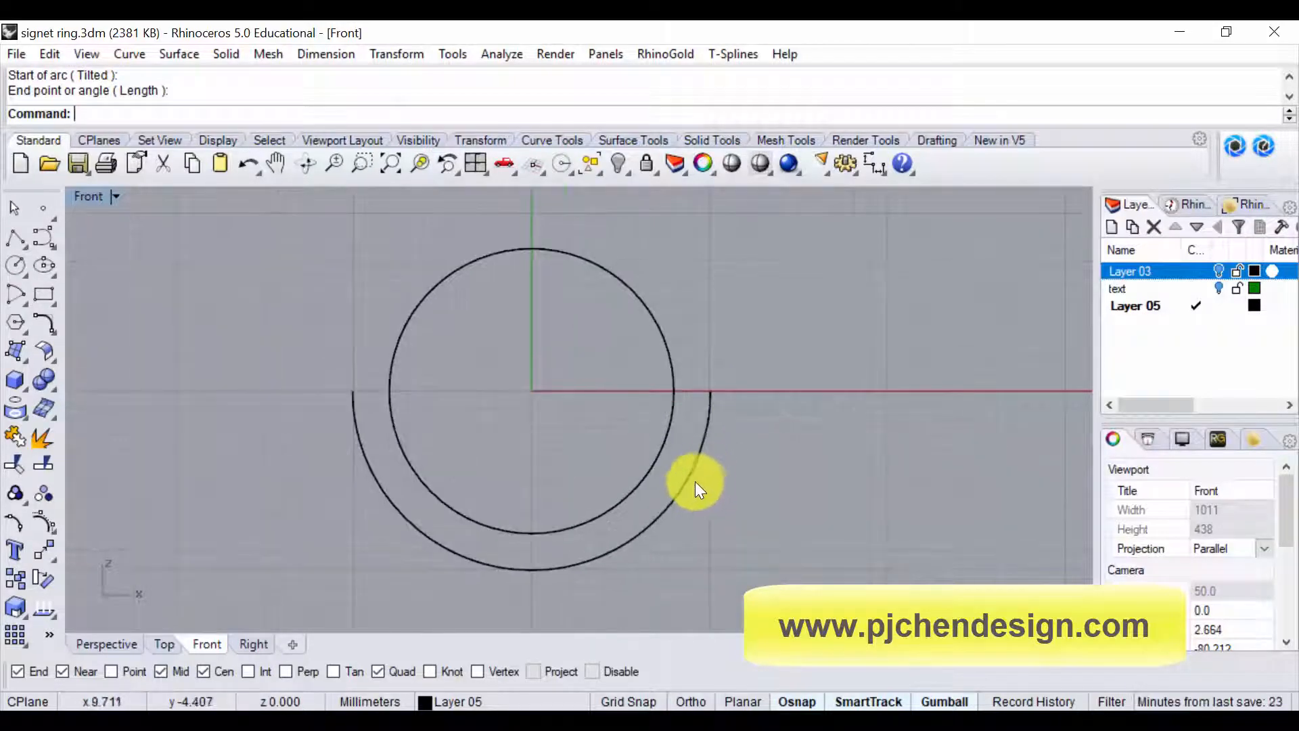
{"action": "right_click_drag", "start_coordinate": [697, 482], "coordinate": [763, 443]}
{"action": "right_click_drag", "start_coordinate": [500, 301], "coordinate": [501, 328]}
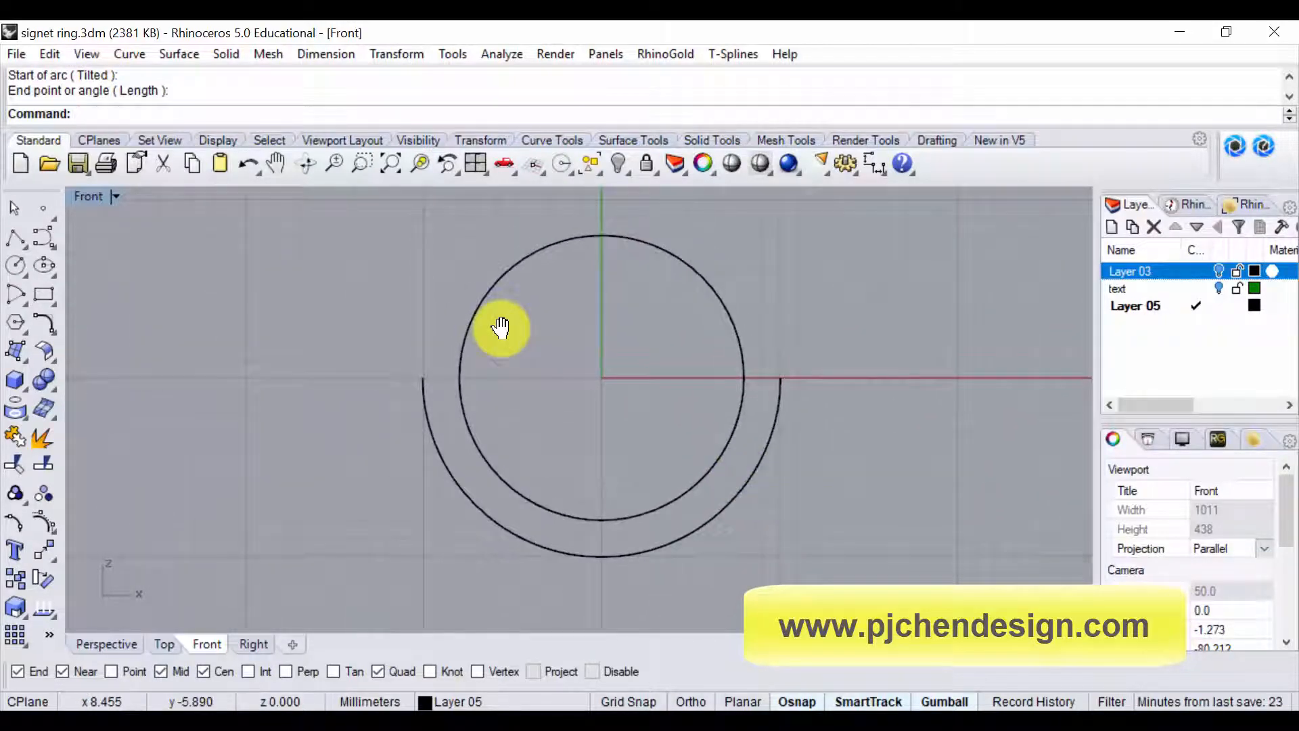
{"action": "left_click", "coordinate": [636, 553]}
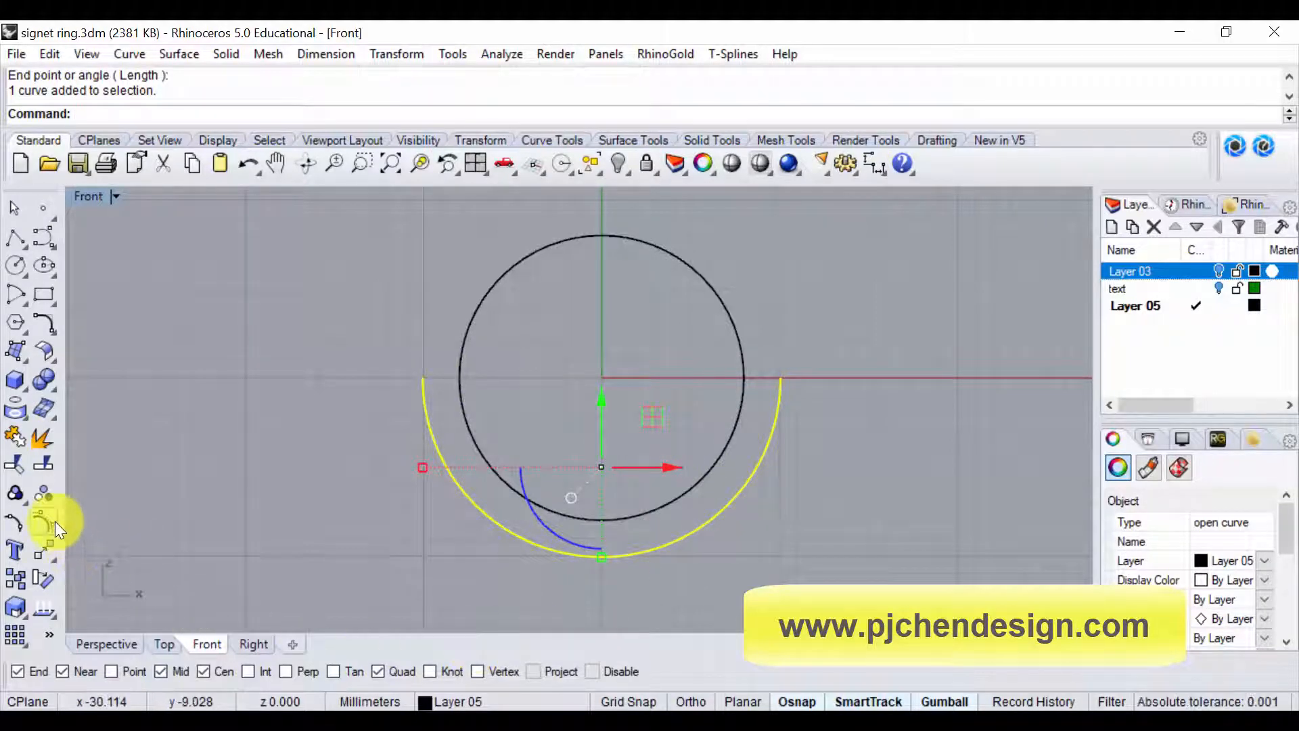
{"action": "left_click", "coordinate": [17, 351]}
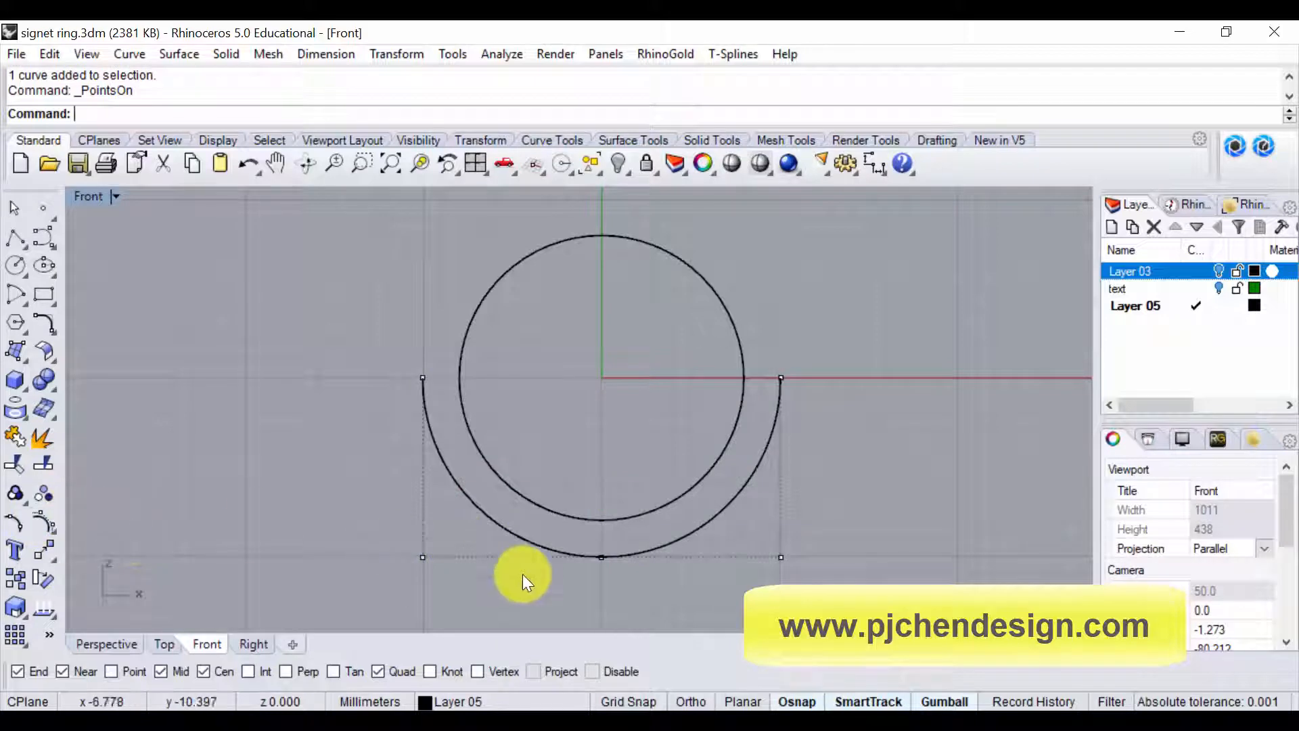
{"action": "left_click_drag", "start_coordinate": [372, 545], "coordinate": [790, 584]}
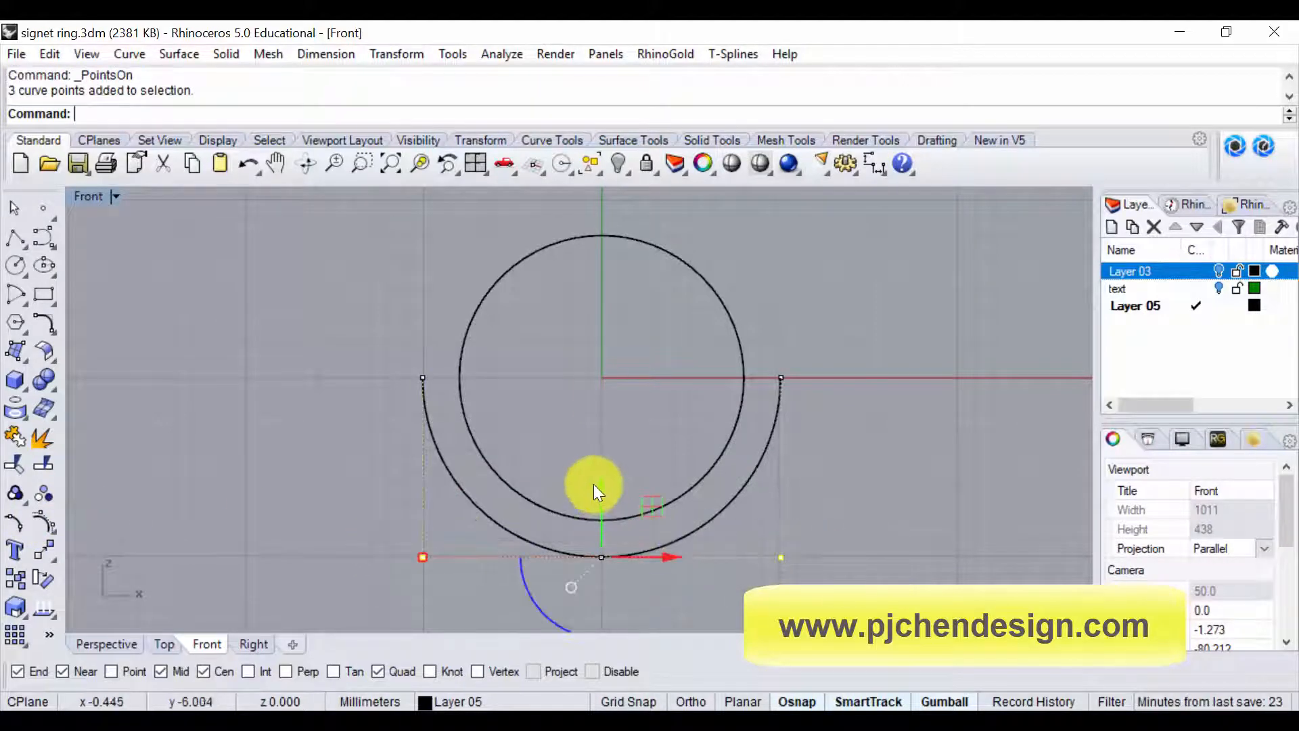
{"action": "left_click_drag", "start_coordinate": [598, 482], "coordinate": [602, 471]}
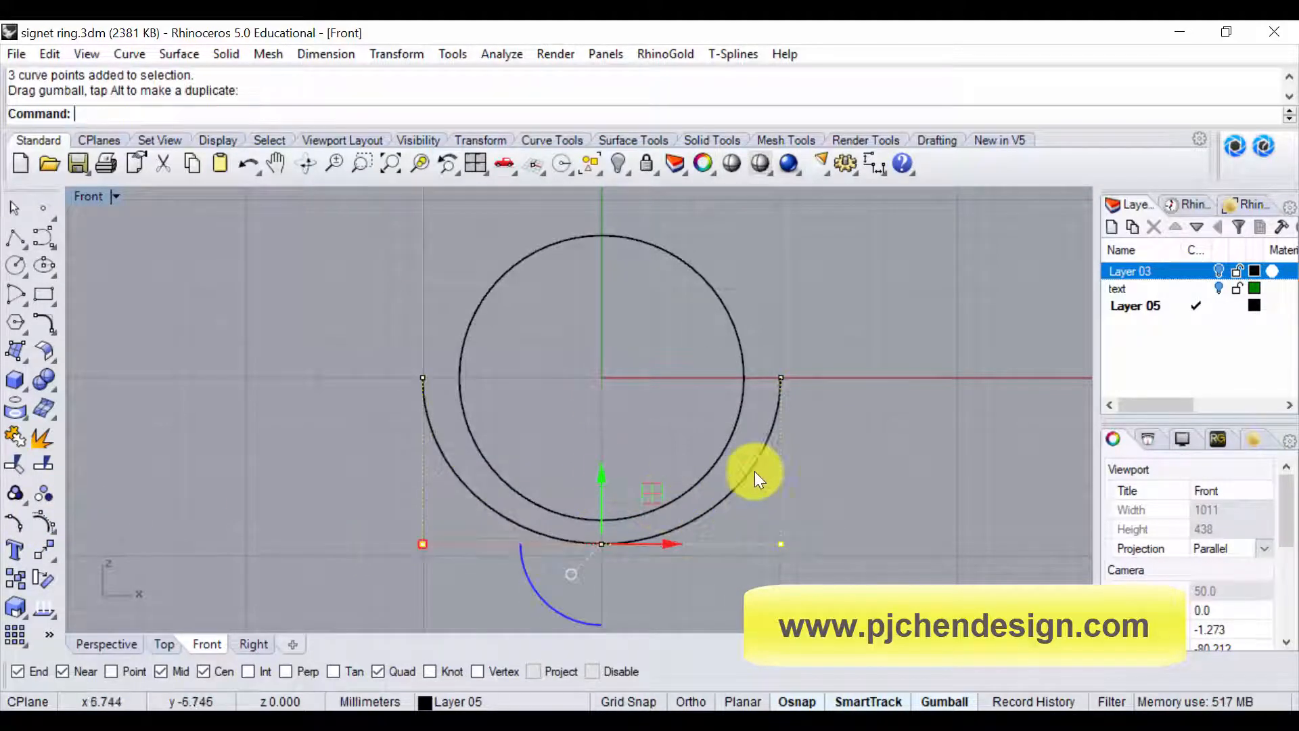
{"action": "left_click", "coordinate": [876, 467]}
{"action": "key", "text": "Escape"}
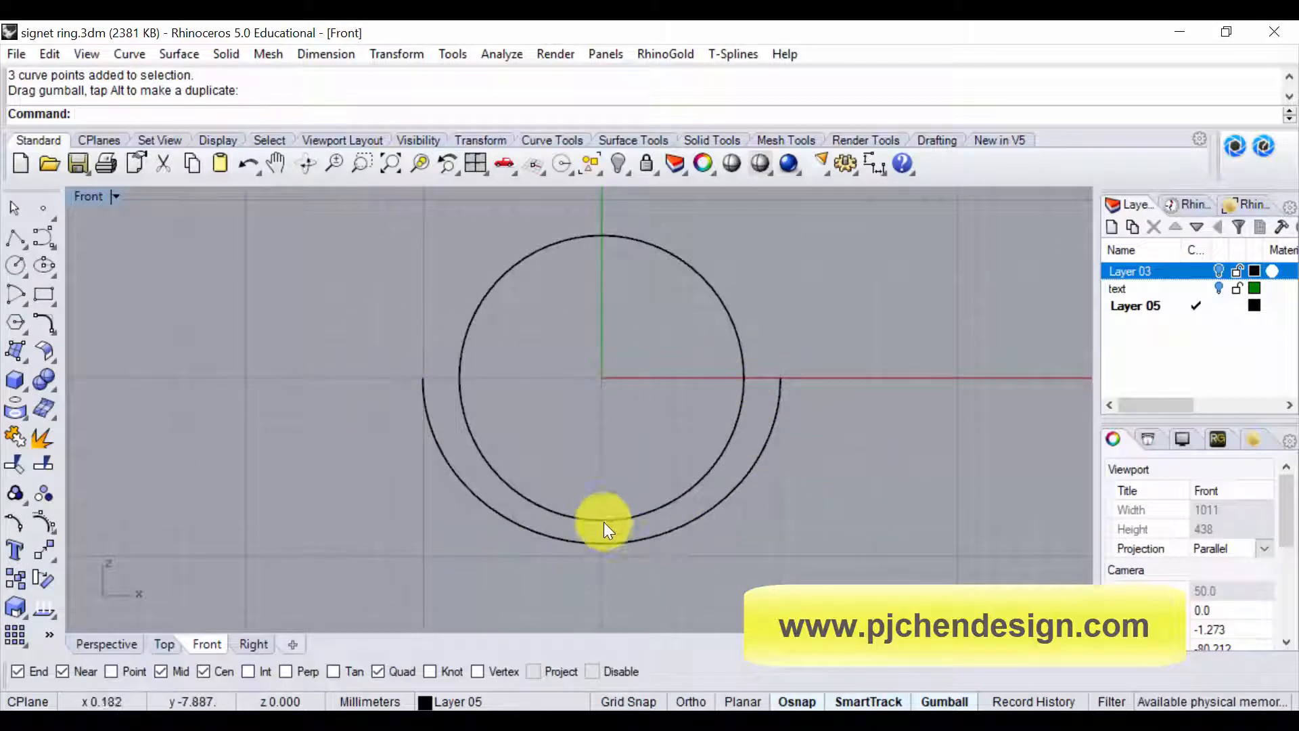
Extend the right end of the shank arc by an arc to the right end of the raised face circle
{"action": "right_click_drag", "start_coordinate": [609, 420], "coordinate": [606, 490]}
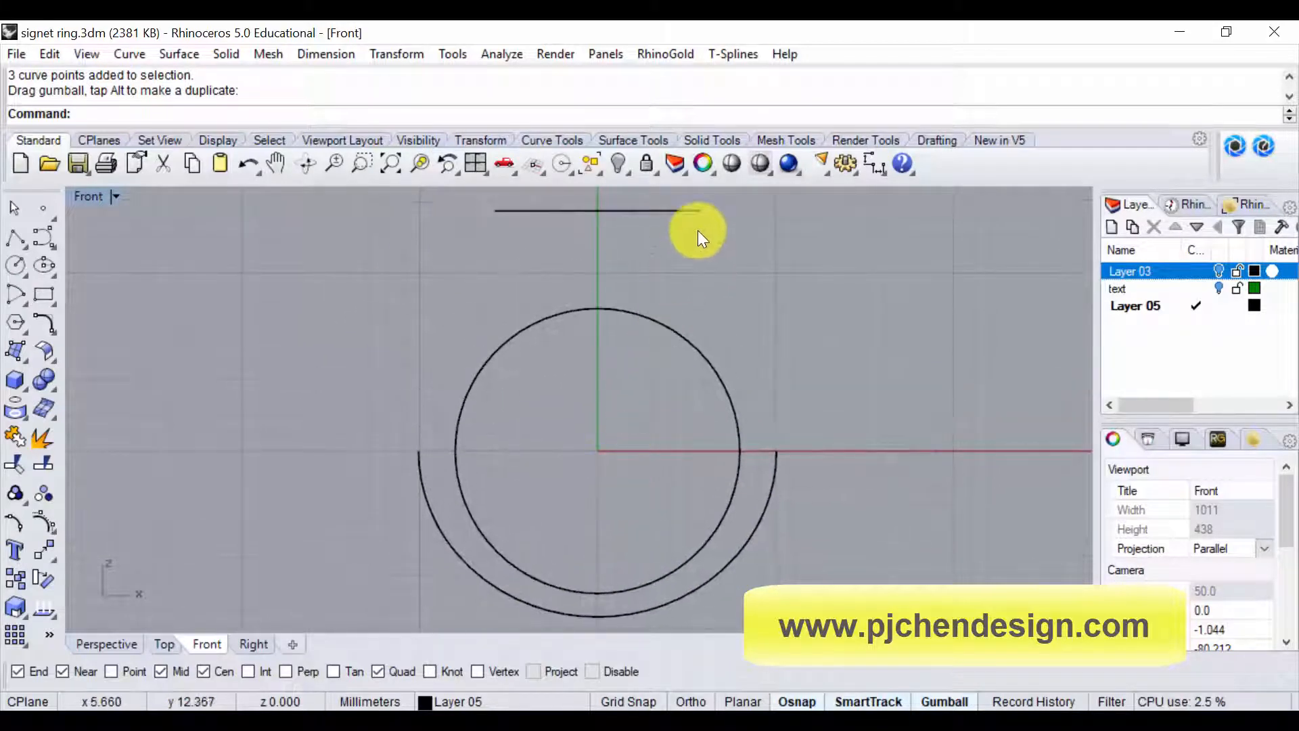
{"action": "right_click_drag", "start_coordinate": [465, 163], "coordinate": [462, 168]}
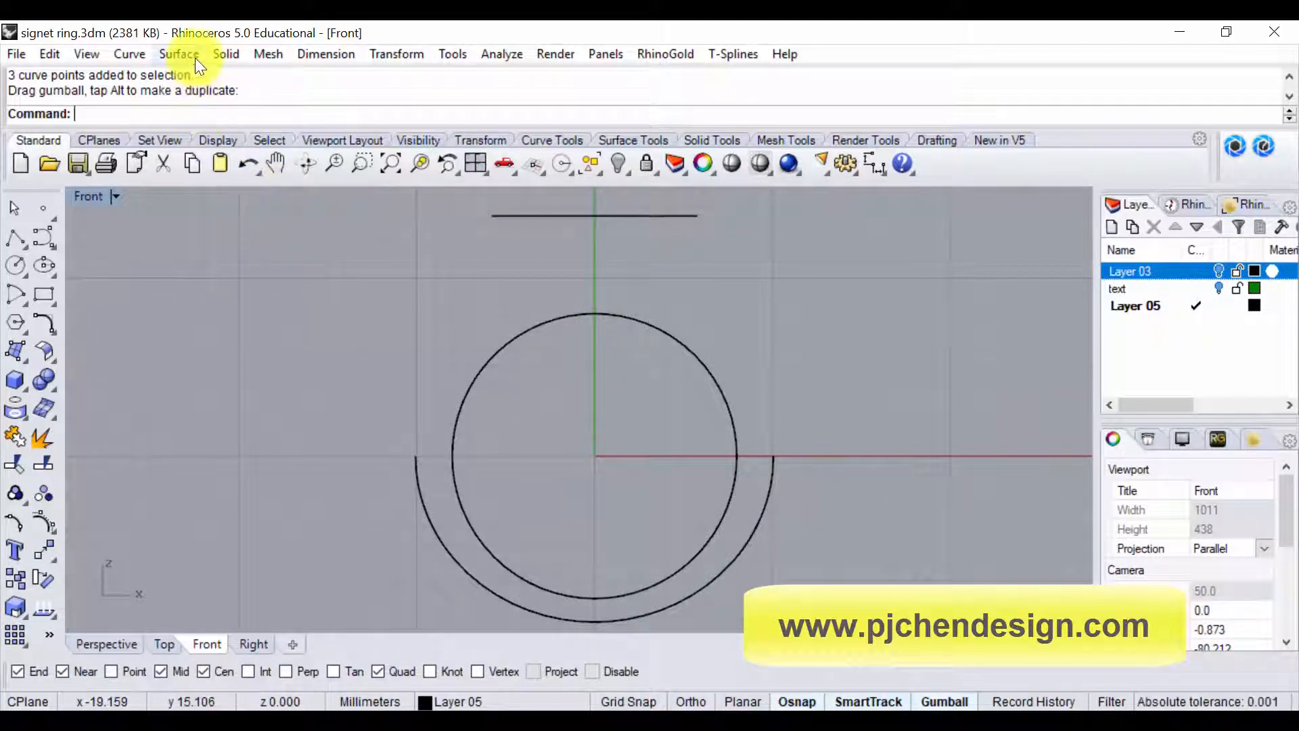
{"action": "left_click", "coordinate": [134, 54]}
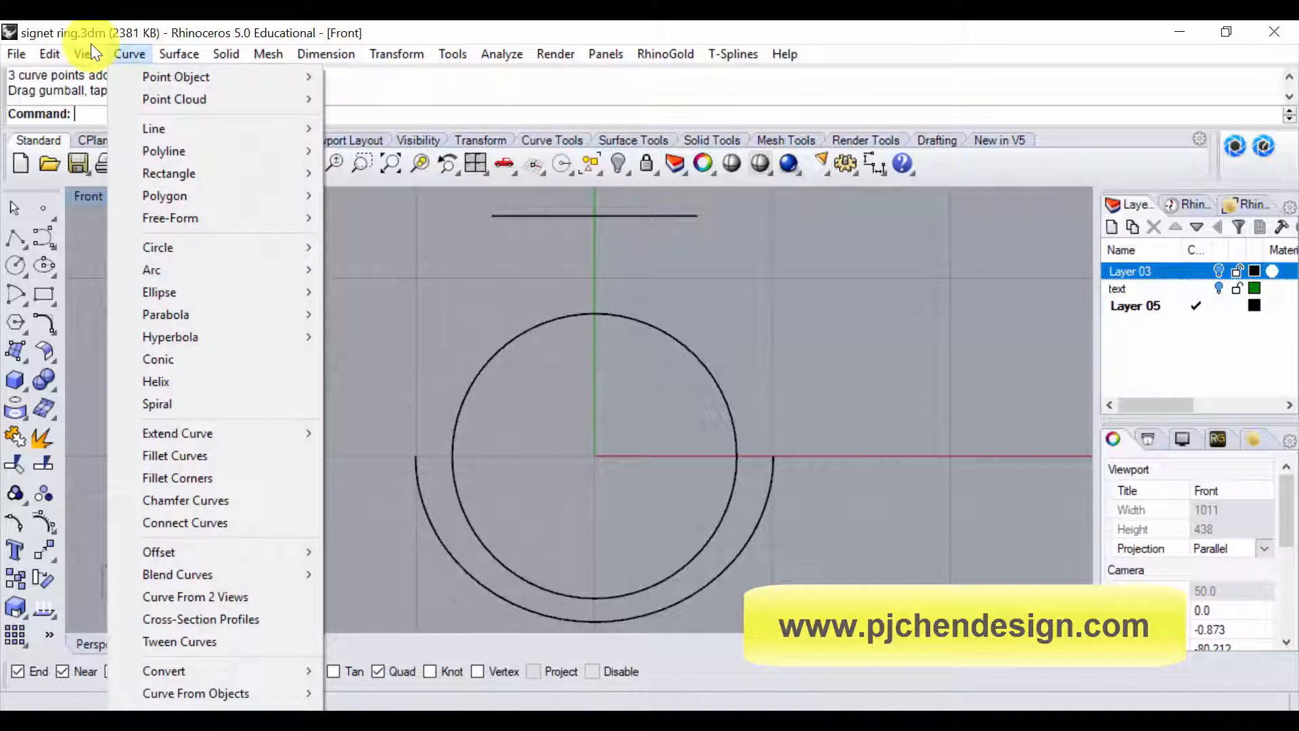
{"action": "mouse_move", "coordinate": [281, 433]}
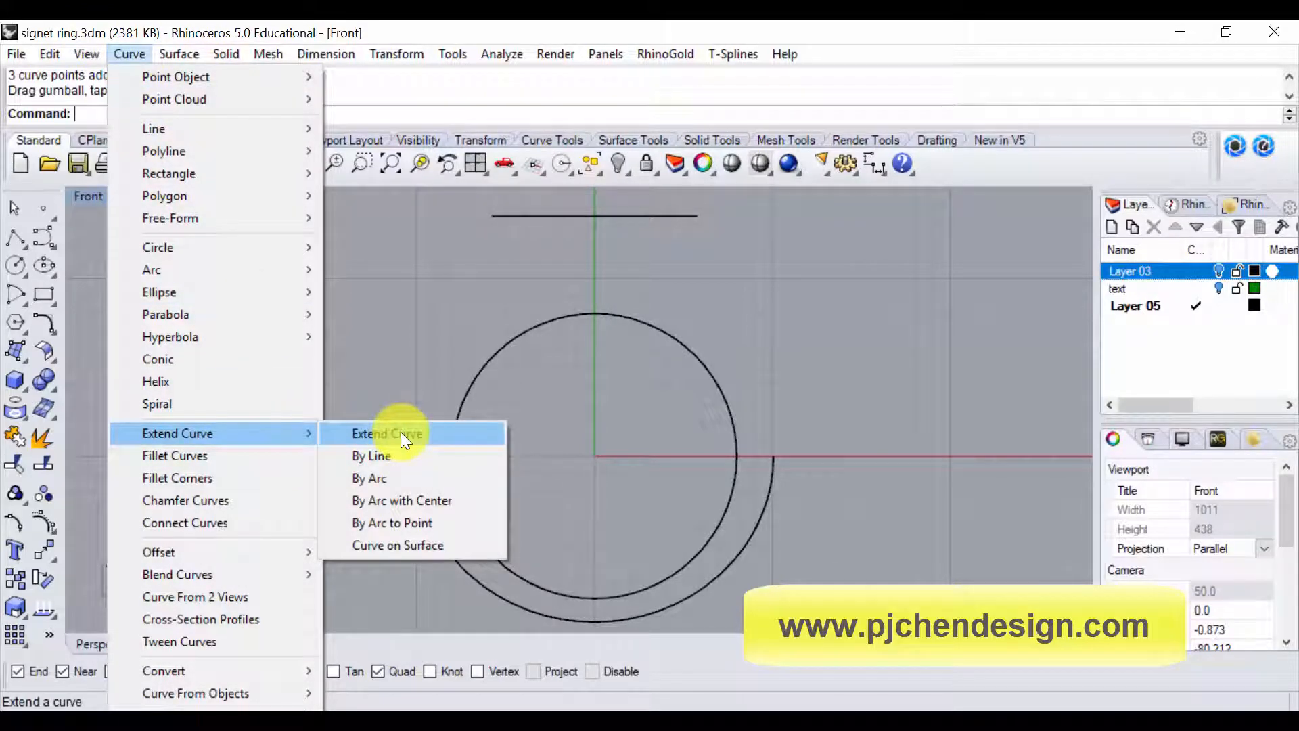
{"action": "left_click", "coordinate": [392, 524]}
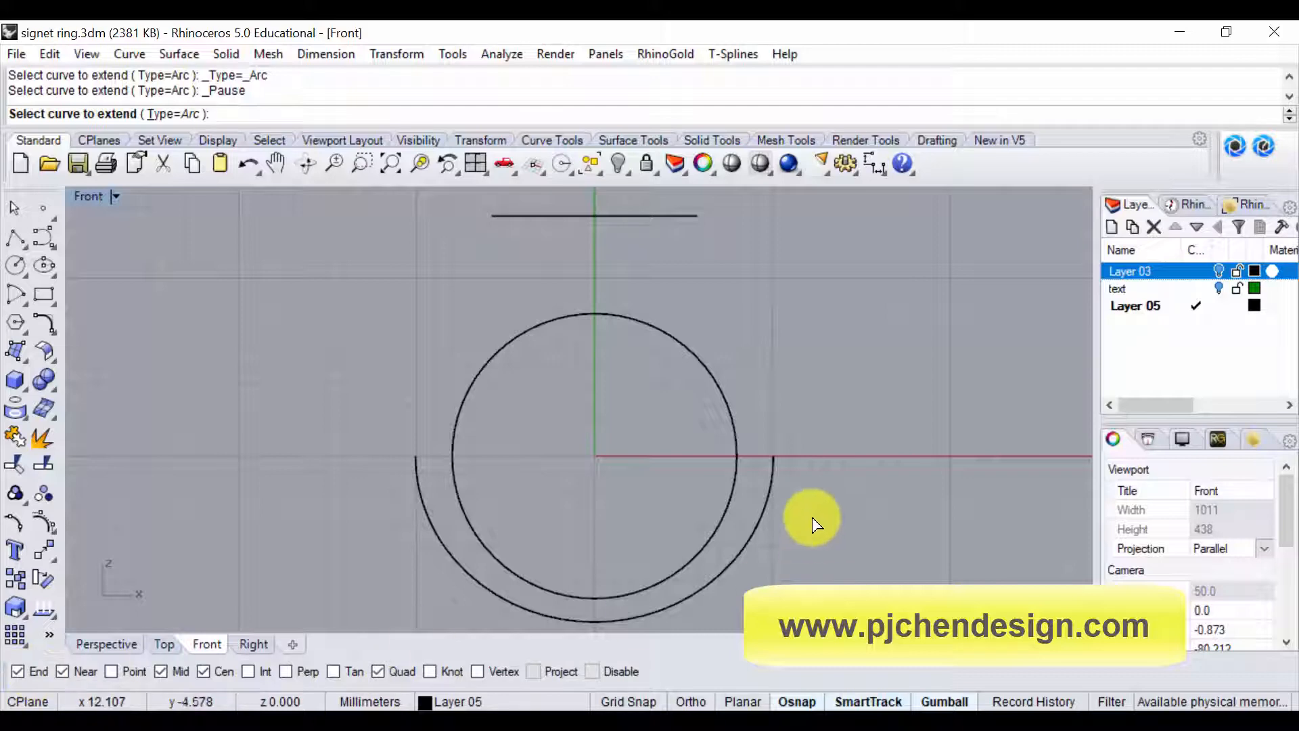
{"action": "left_click", "coordinate": [776, 461]}
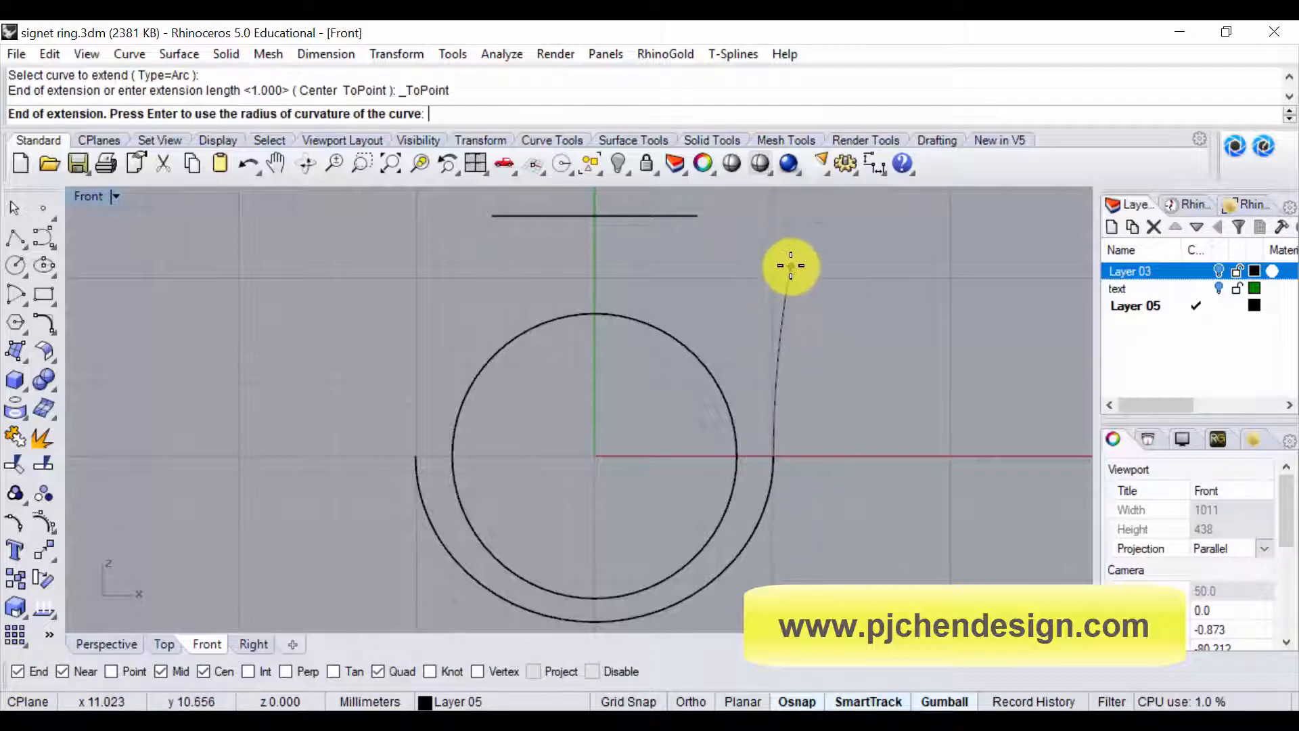
{"action": "left_click", "coordinate": [708, 222]}
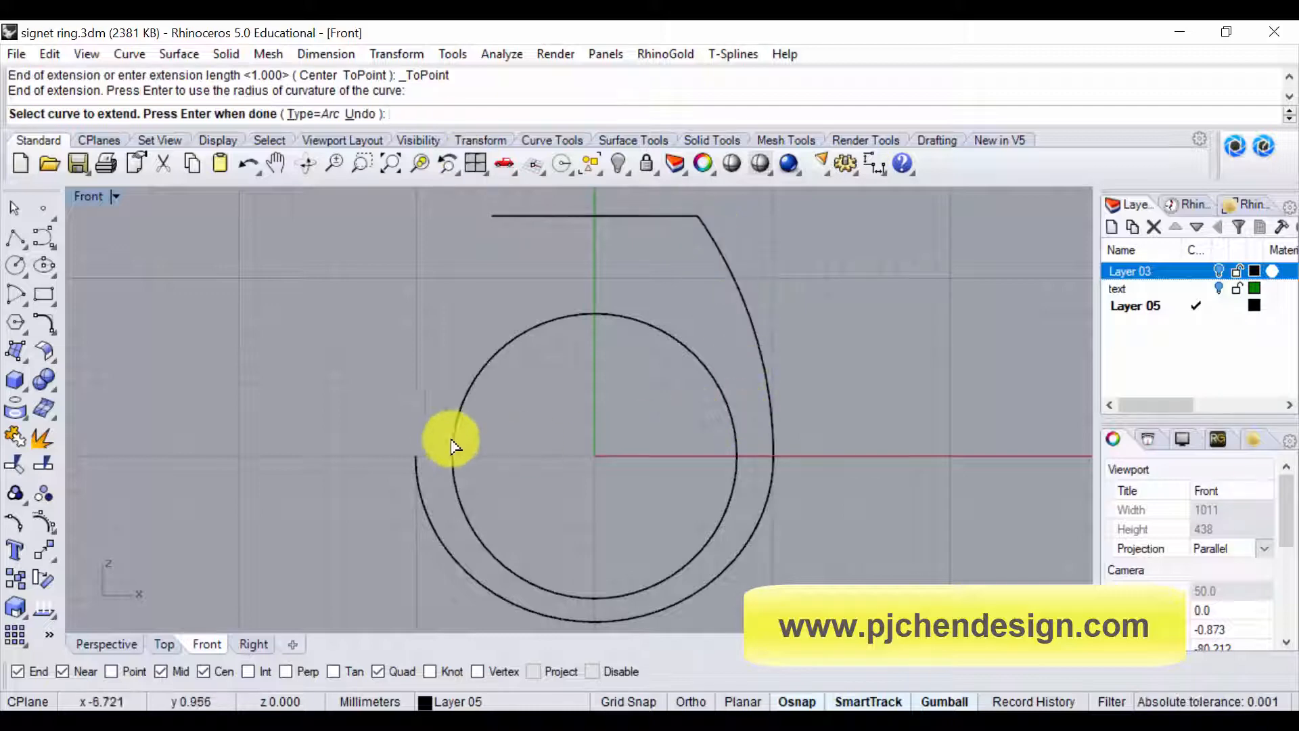
{"action": "key", "text": "Return"}
Extend the left end of the shank arc by an arc to the left end of the raised face circle
{"action": "left_click", "coordinate": [416, 474]}
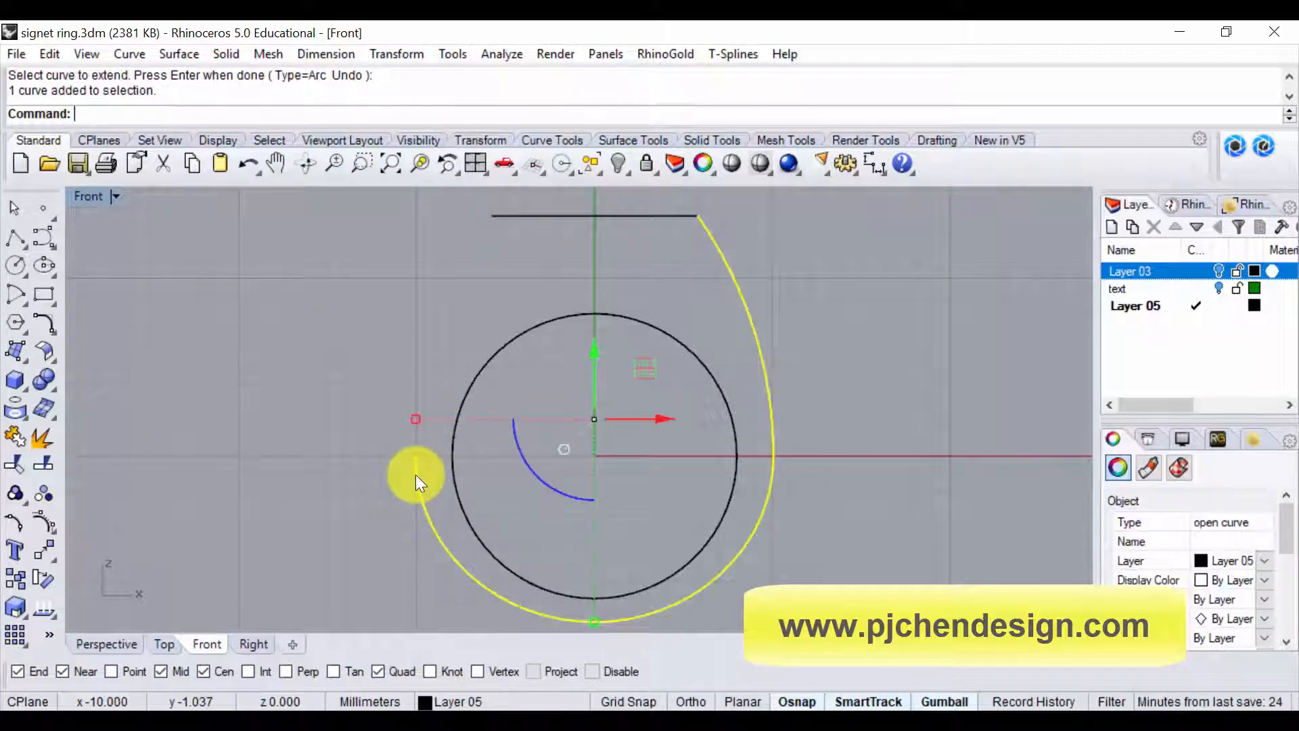
{"action": "right_click", "coordinate": [277, 324]}
{"action": "left_click", "coordinate": [417, 461]}
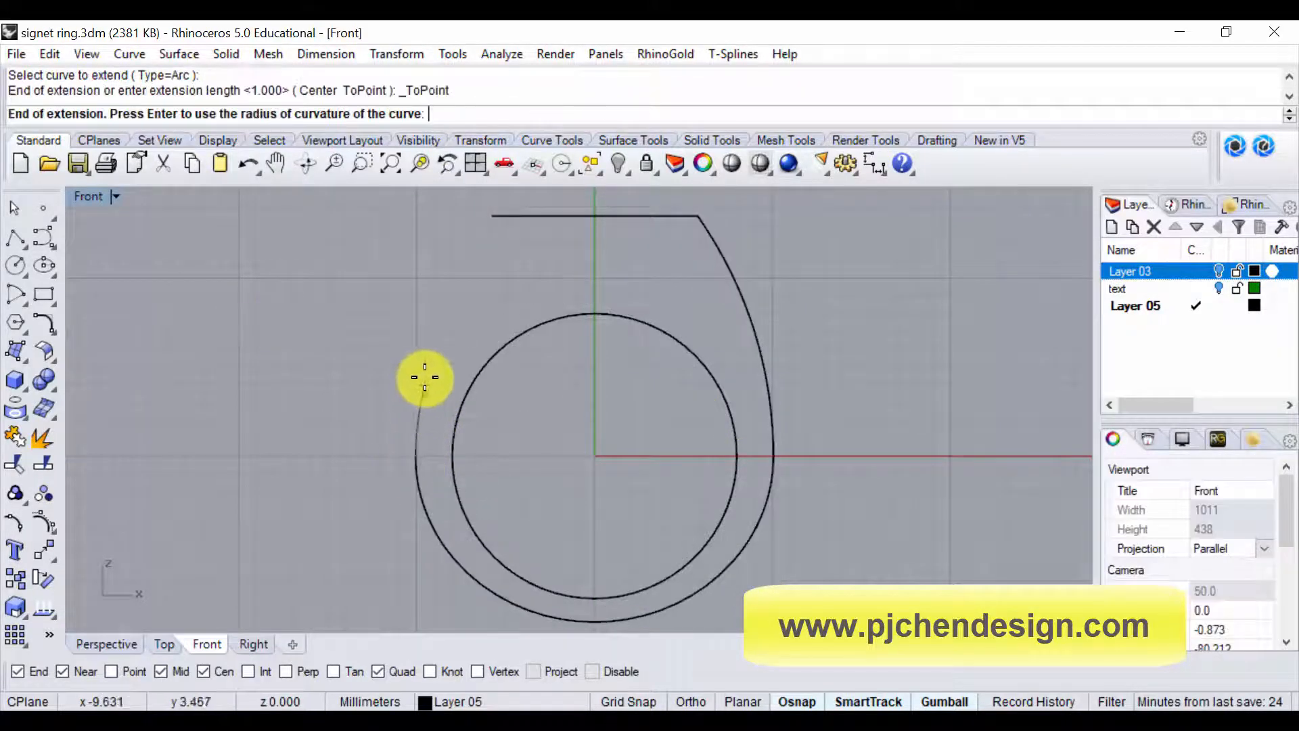
{"action": "left_click", "coordinate": [485, 224]}
{"action": "scroll", "coordinate": [665, 300], "scroll_direction": "down", "scroll_amount": 3}
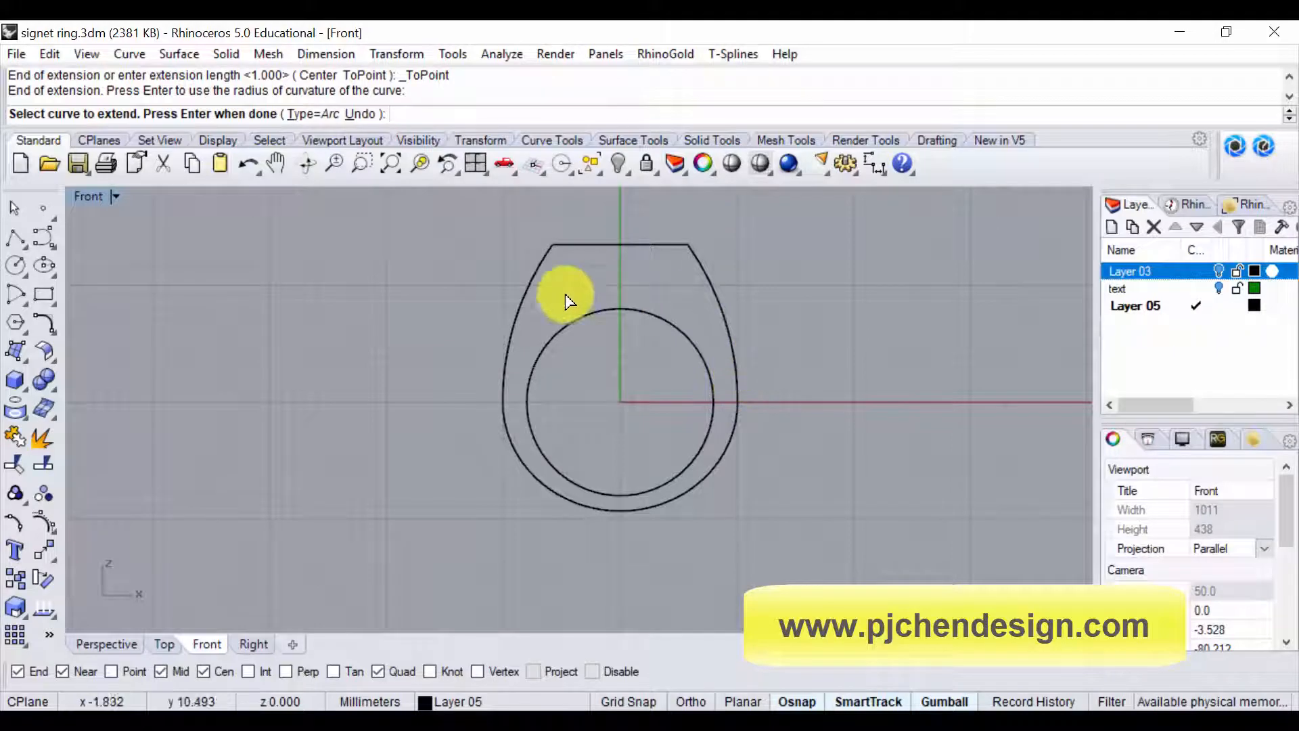
{"action": "left_click", "coordinate": [739, 373]}
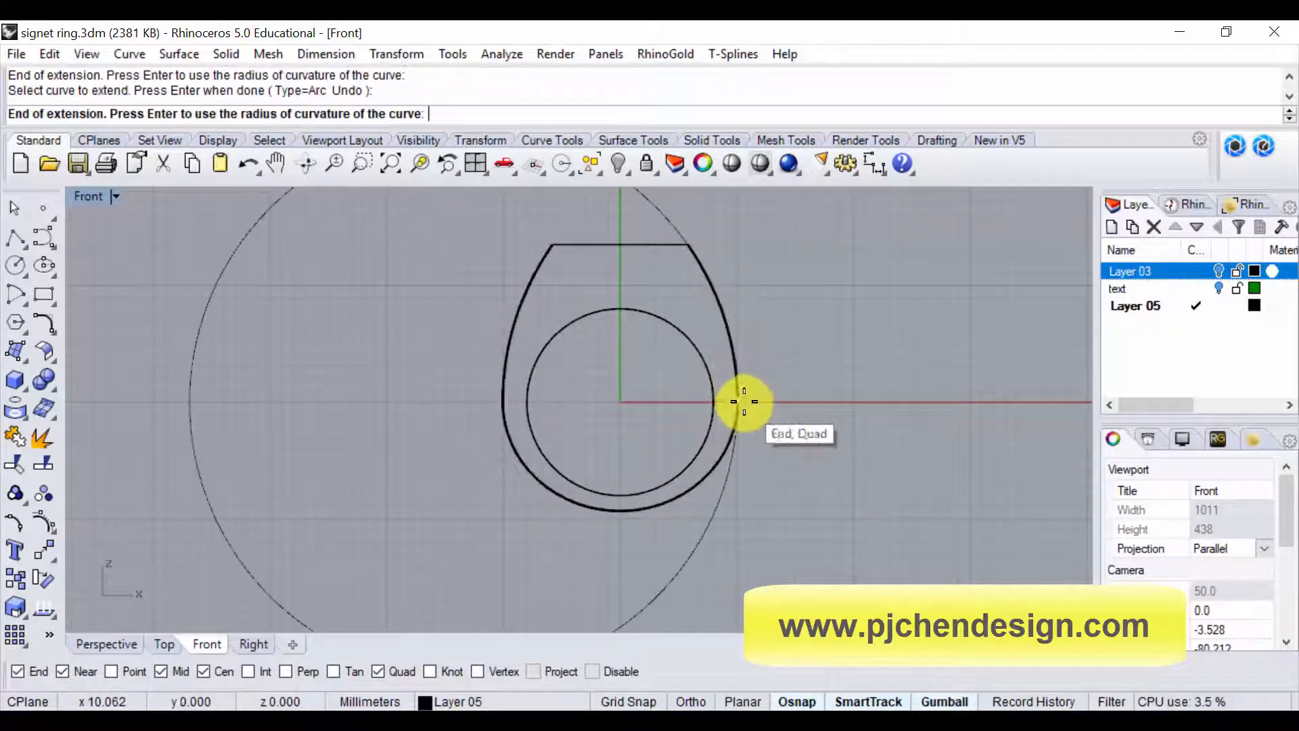
{"action": "key", "text": "Escape"}
Check the extended shank outline as a single curve and examine the ring curves from several angles in the maximized Perspective view
{"action": "left_click", "coordinate": [735, 360]}
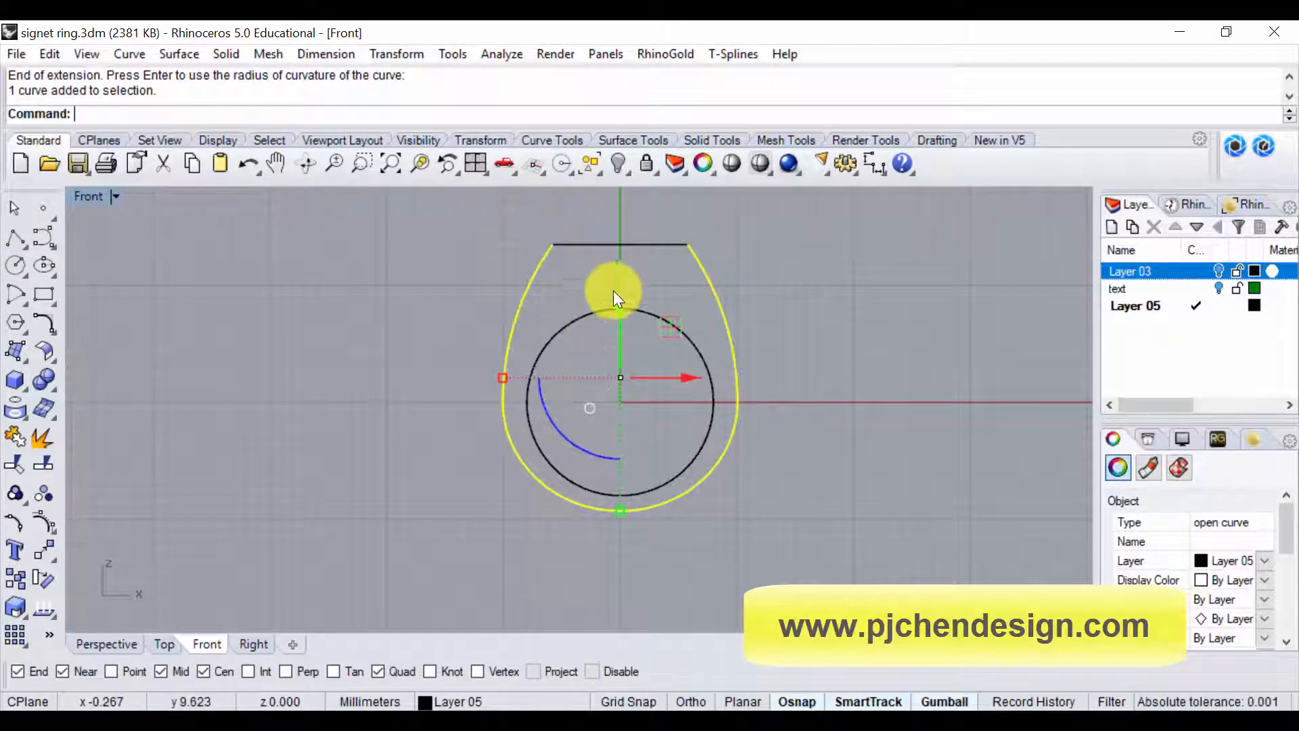
{"action": "right_click_drag", "start_coordinate": [613, 290], "coordinate": [576, 314]}
{"action": "left_click", "coordinate": [741, 293]}
{"action": "double_click", "coordinate": [96, 199]}
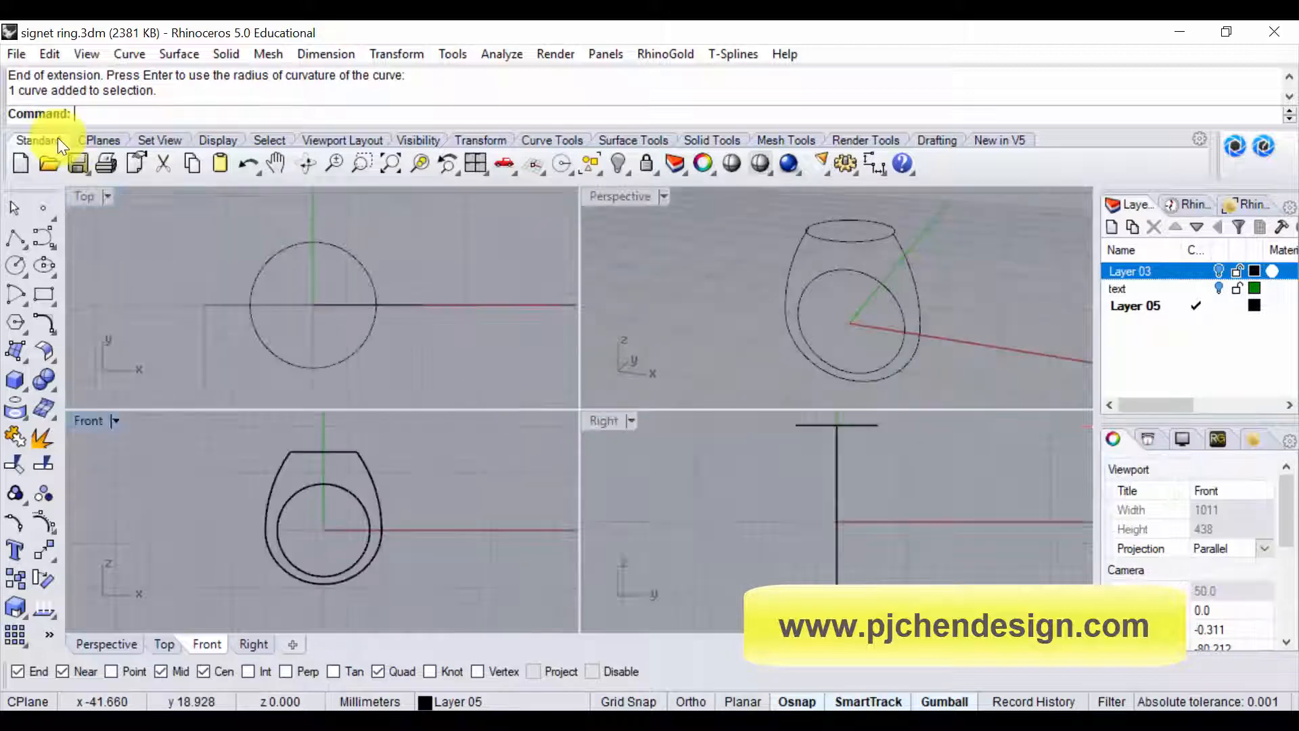
{"action": "double_click", "coordinate": [636, 197]}
{"action": "right_click_drag", "start_coordinate": [795, 351], "coordinate": [826, 364]}
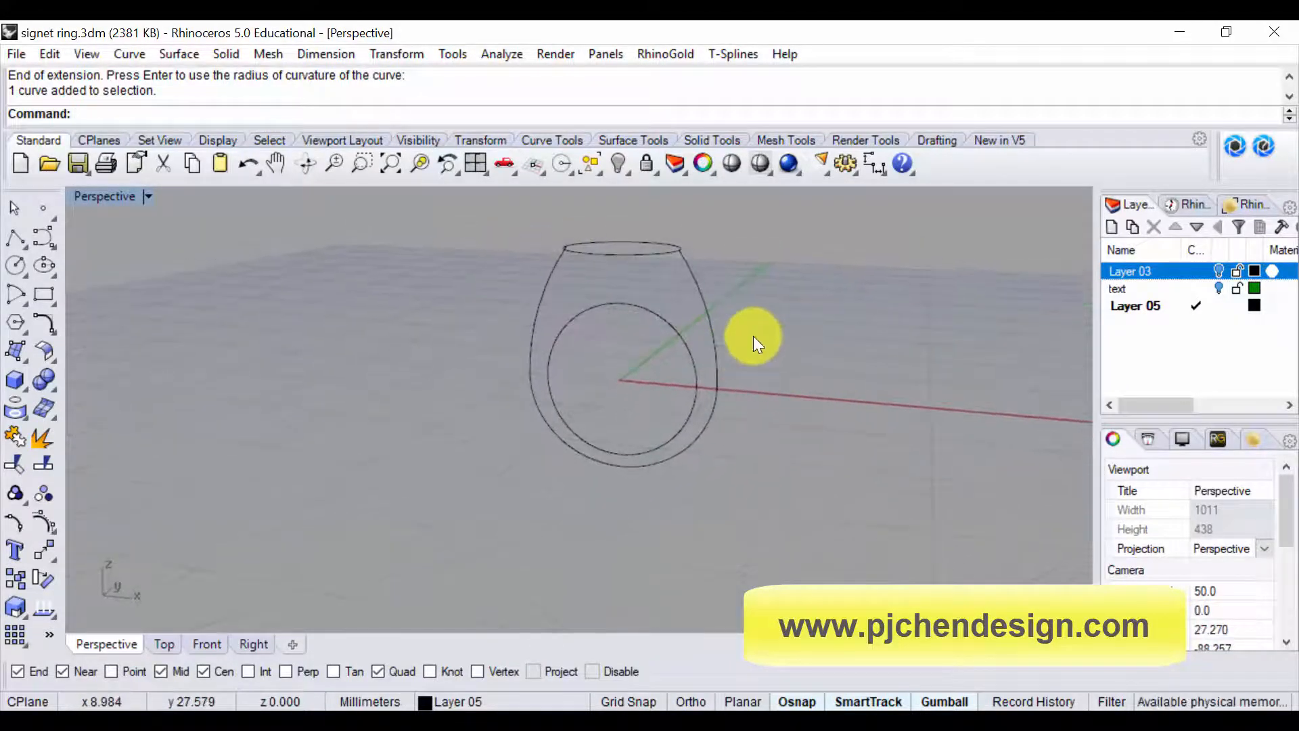
{"action": "mouse_move", "coordinate": [753, 335]}
{"action": "right_mouse_down"}
{"action": "mouse_move", "coordinate": [725, 313]}
{"action": "mouse_move", "coordinate": [745, 356]}
{"action": "right_mouse_up"}
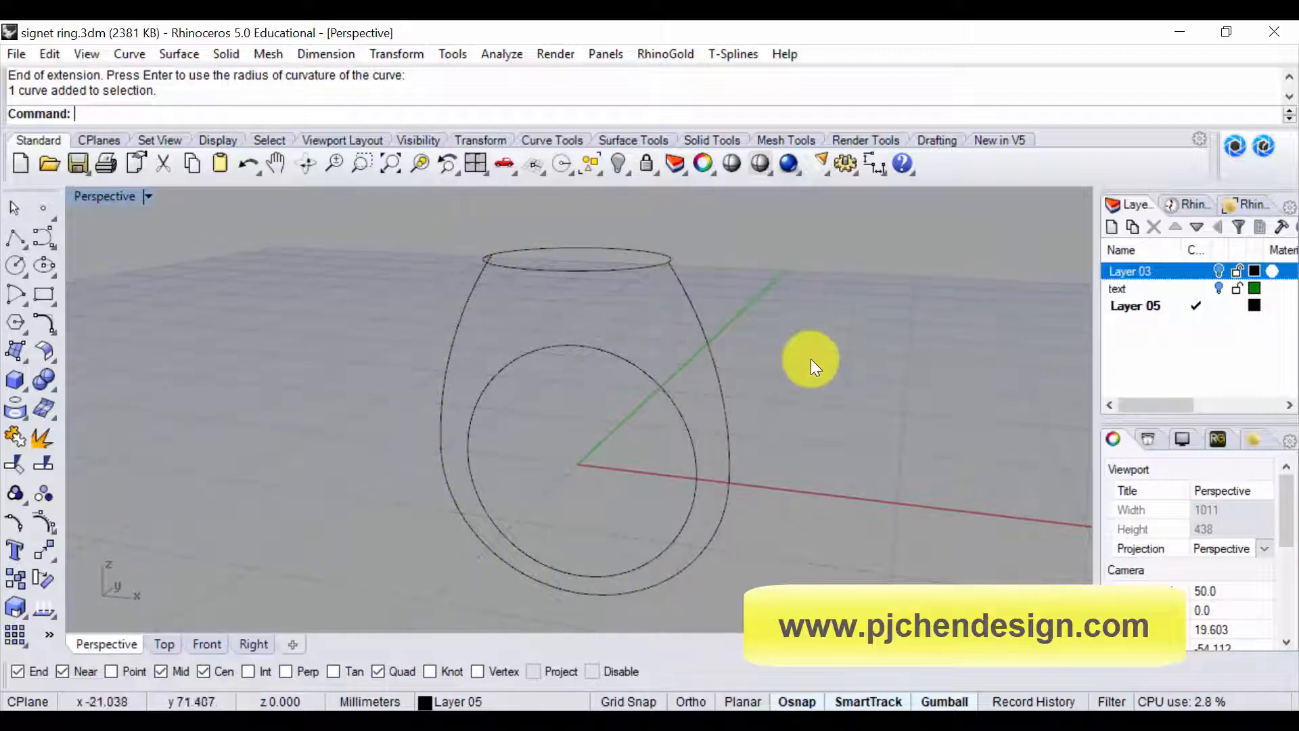
{"action": "right_click_drag", "start_coordinate": [582, 265], "coordinate": [636, 351]}
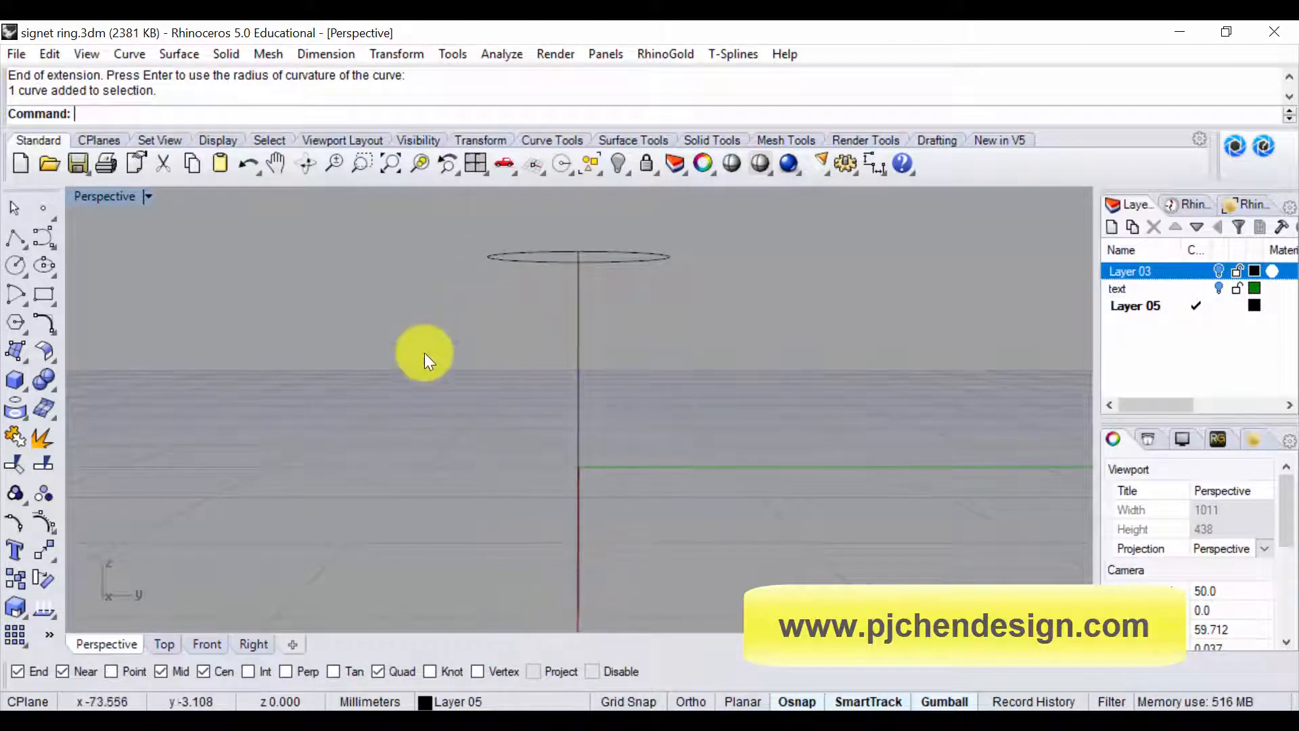
Draw a degree-3 control point curve in the Right view from the face circle's left end down to the shank outline's lowest point
{"action": "double_click", "coordinate": [93, 196]}
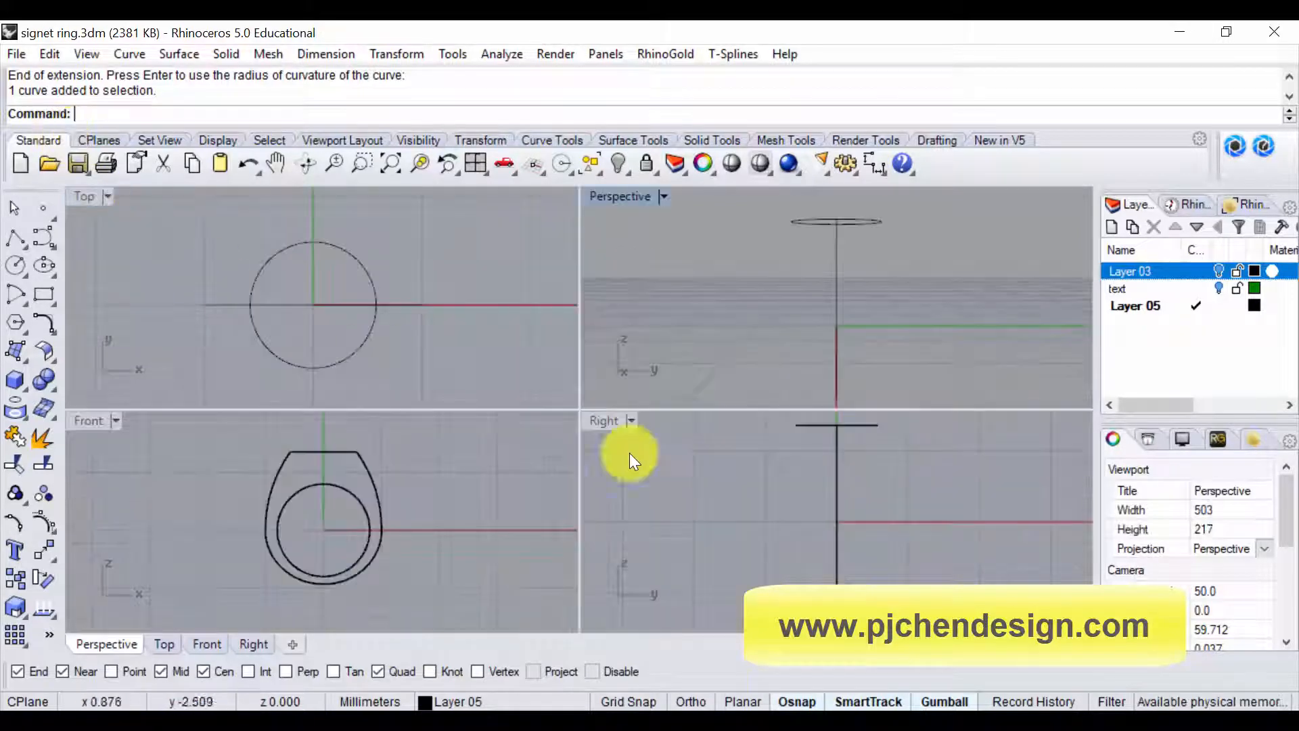
{"action": "double_click", "coordinate": [598, 424]}
{"action": "scroll", "coordinate": [703, 338], "scroll_direction": "down", "scroll_amount": 2}
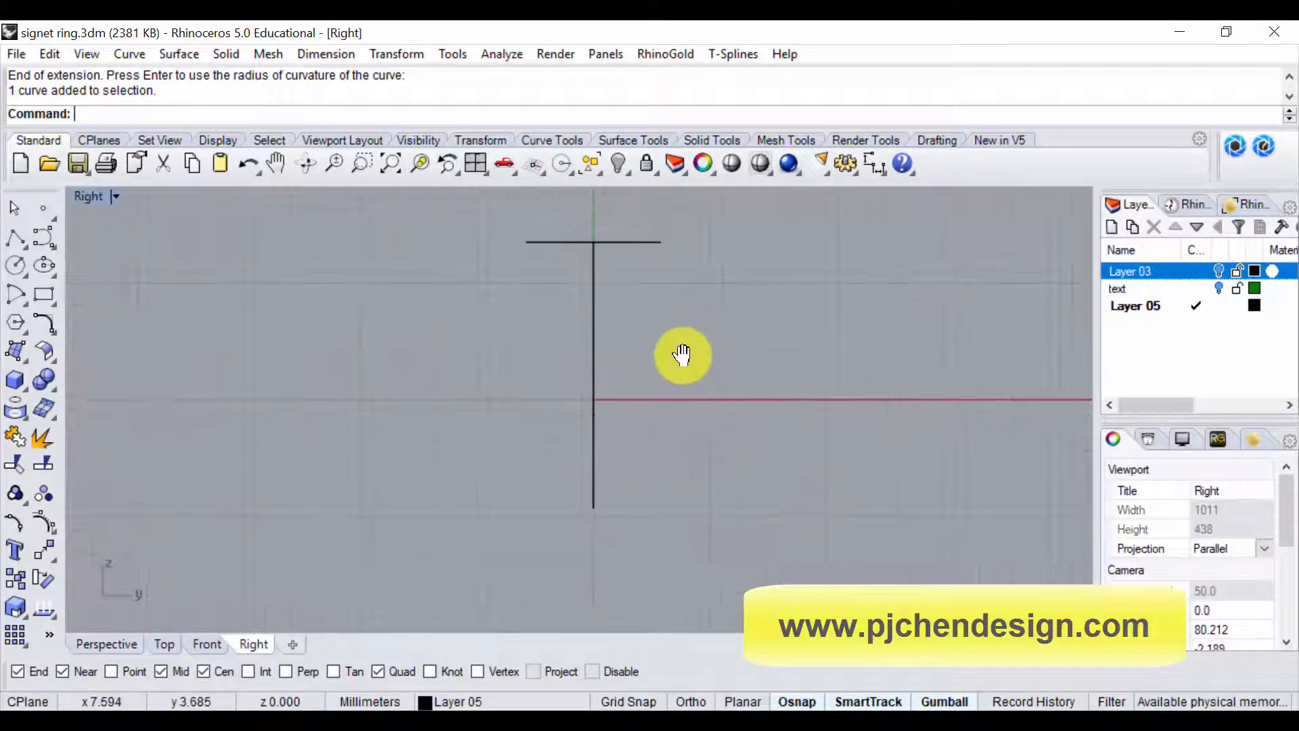
{"action": "left_click", "coordinate": [43, 231]}
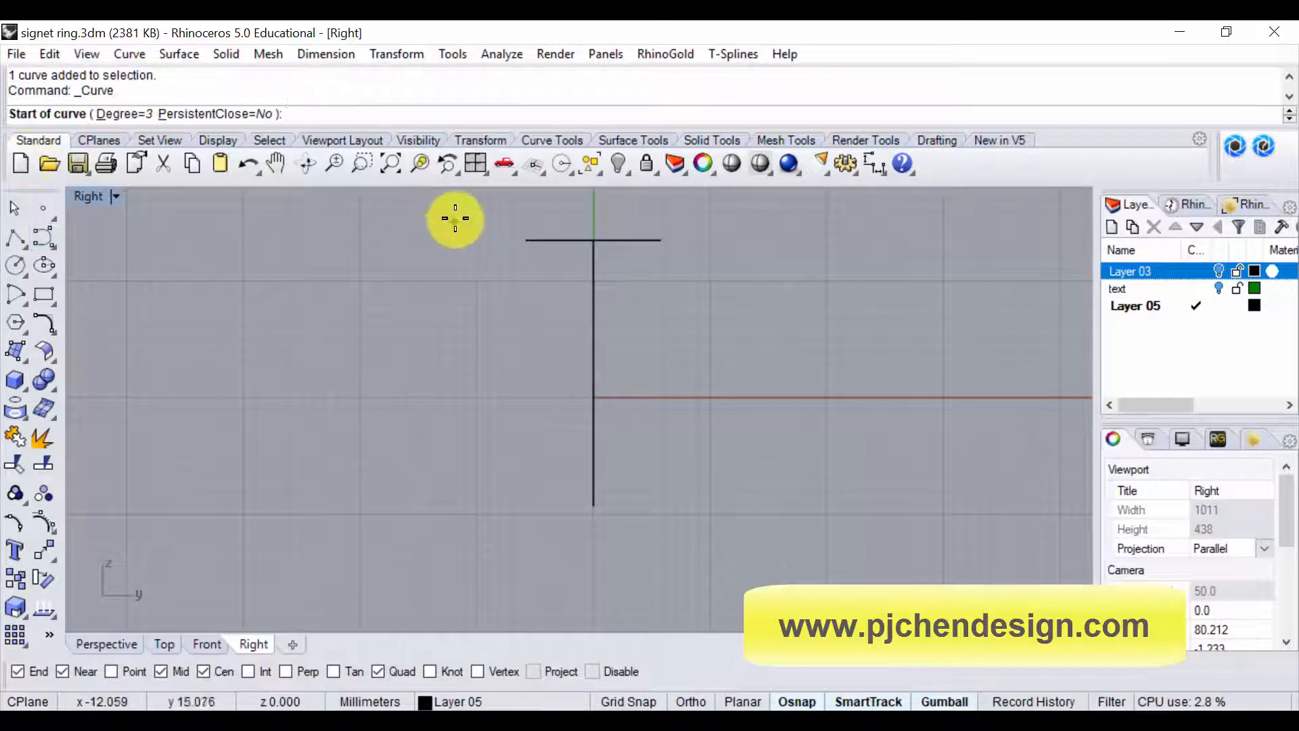
{"action": "left_click", "coordinate": [521, 239]}
{"action": "left_click", "coordinate": [517, 307]}
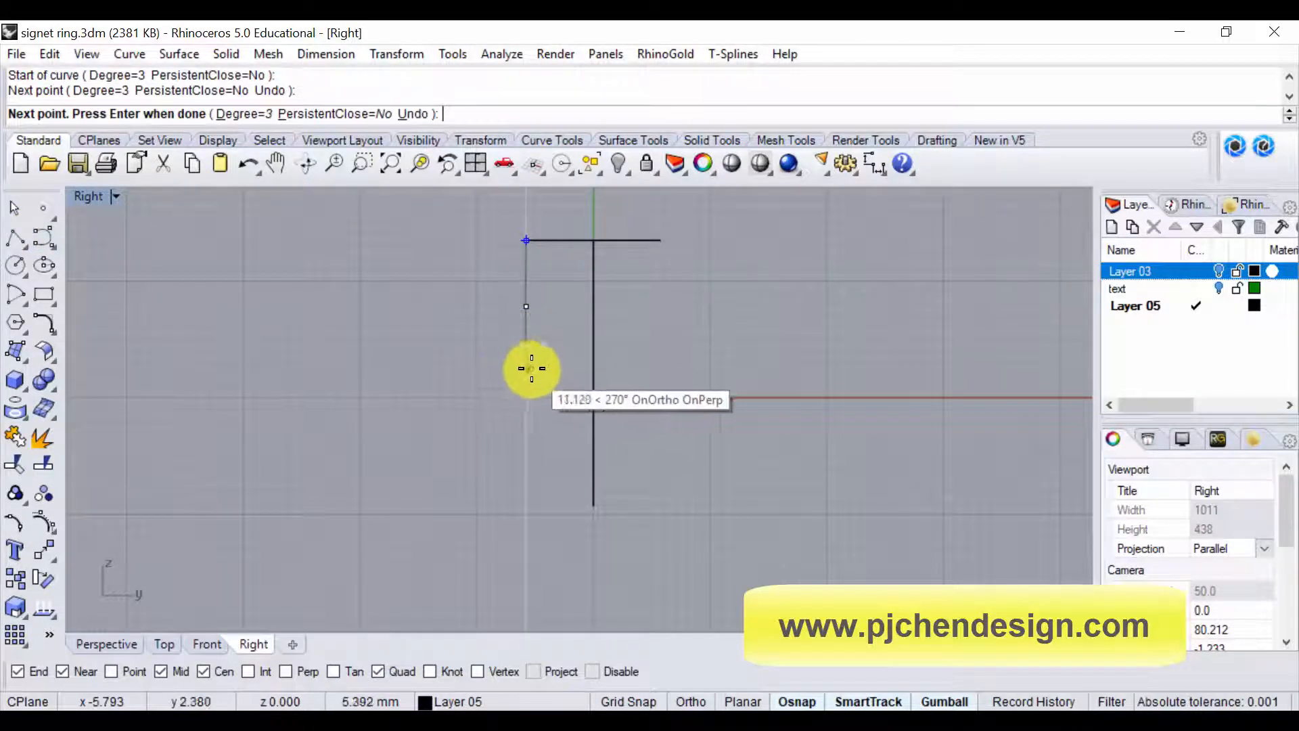
{"action": "left_click", "coordinate": [547, 379]}
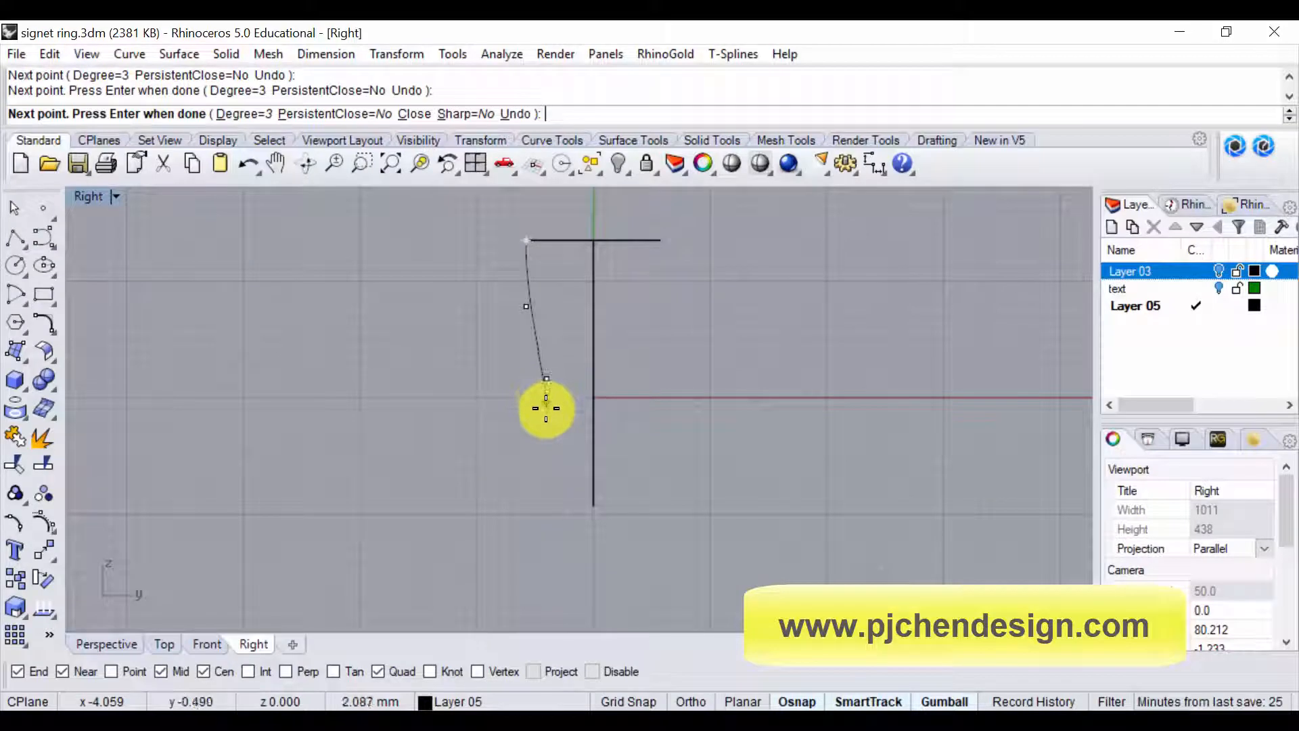
{"action": "left_click", "coordinate": [559, 455]}
{"action": "scroll", "coordinate": [570, 496], "scroll_direction": "up", "scroll_amount": 10}
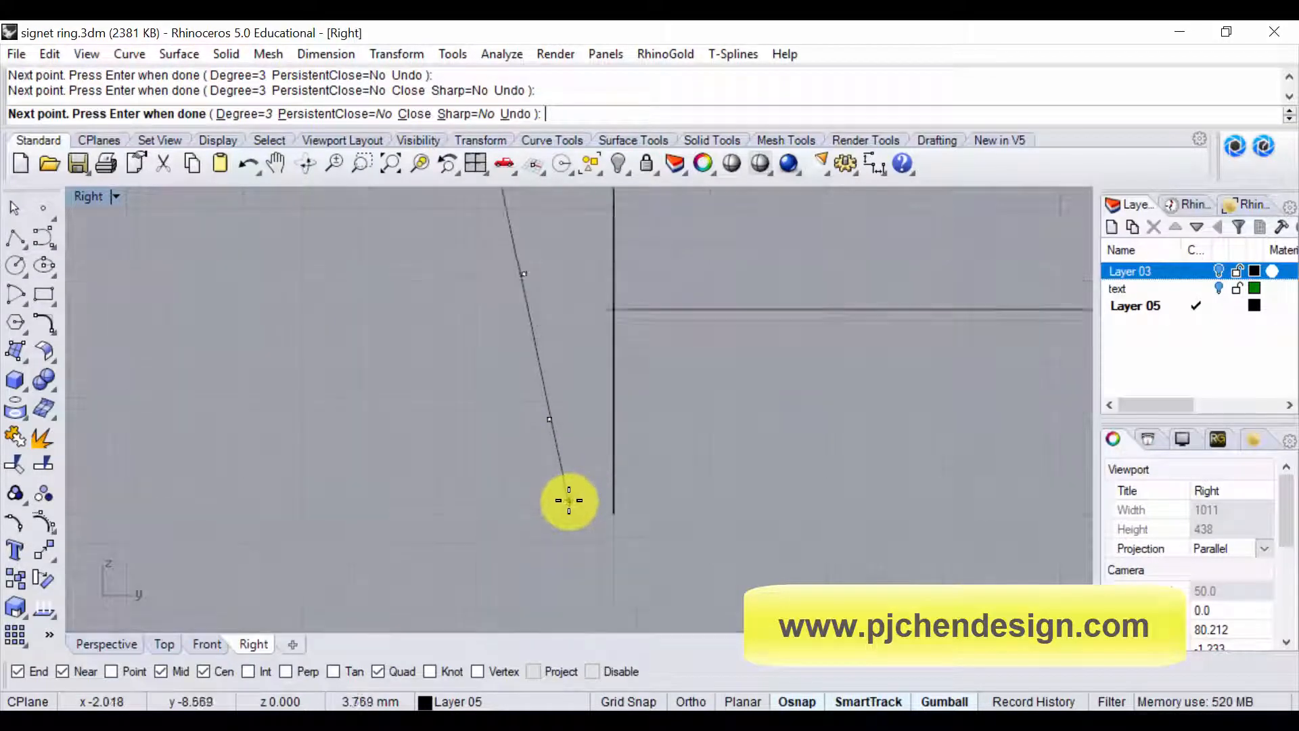
{"action": "right_click_drag", "start_coordinate": [378, 350], "coordinate": [358, 315]}
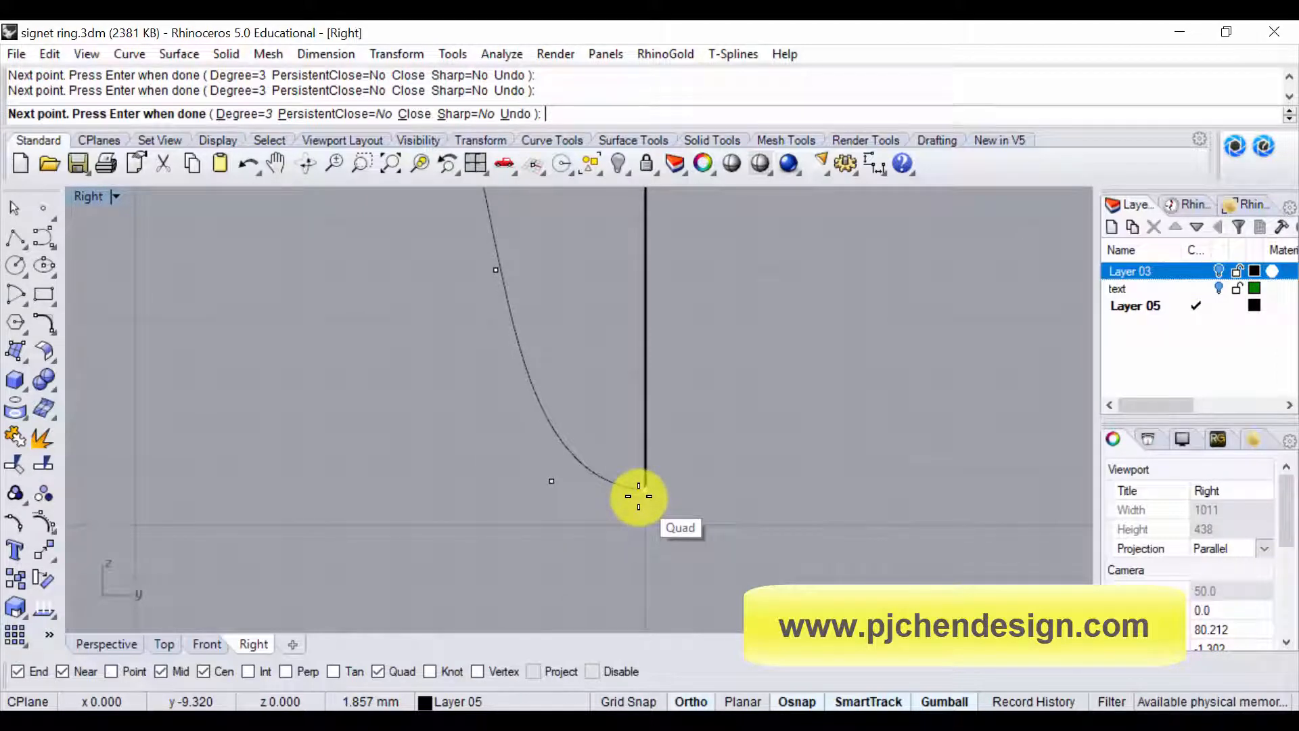
{"action": "left_click", "coordinate": [639, 496], "text": "shift"}
{"action": "right_click", "coordinate": [596, 530]}
Turn on the side profile curve's control points and lower the point next to its bottom end until roughly level with that end
{"action": "scroll", "coordinate": [607, 477], "scroll_direction": "down", "scroll_amount": 4}
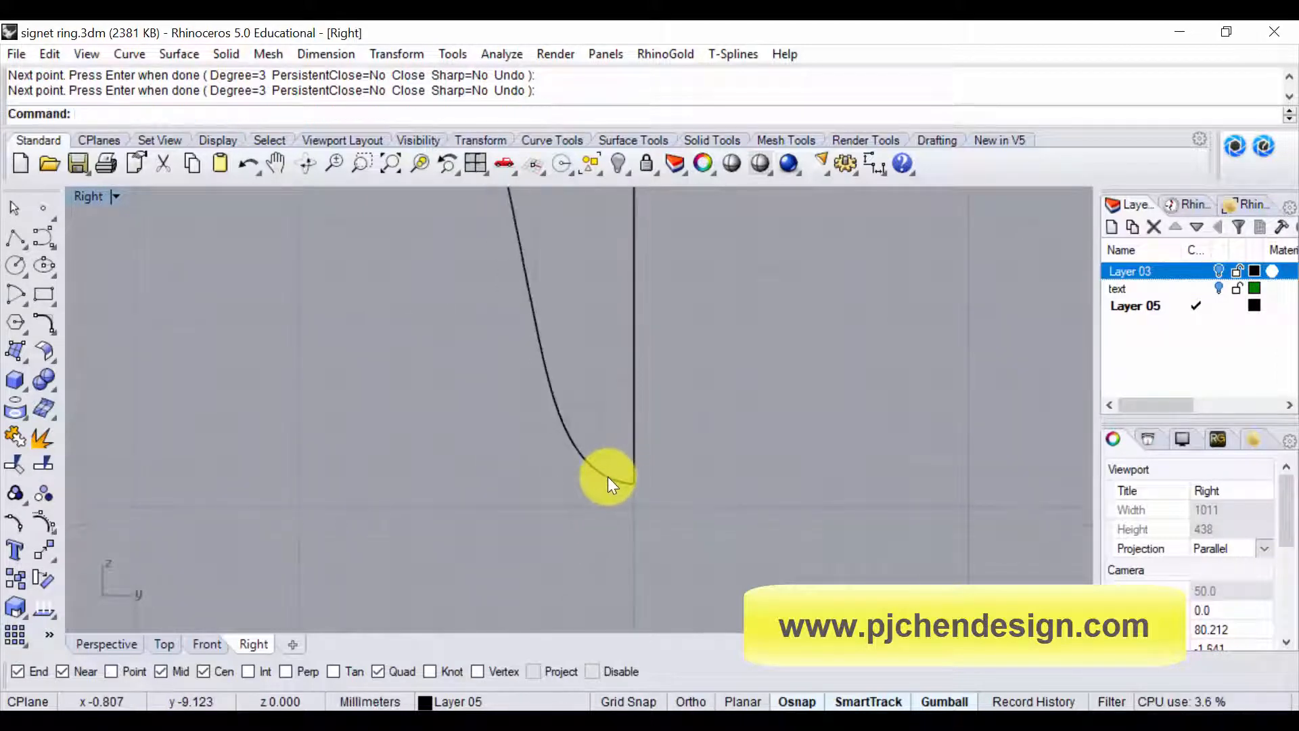
{"action": "left_click", "coordinate": [607, 476]}
{"action": "scroll", "coordinate": [651, 481], "scroll_direction": "up", "scroll_amount": 3}
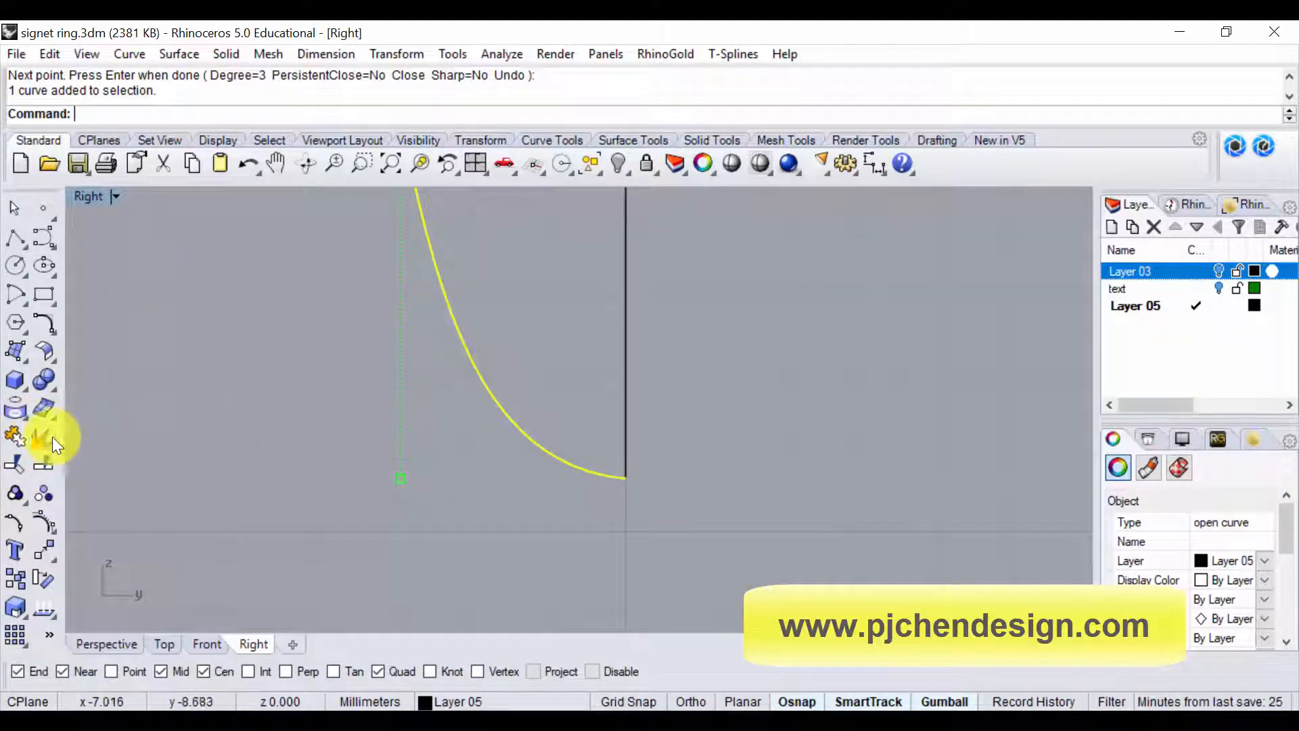
{"action": "left_click", "coordinate": [42, 521]}
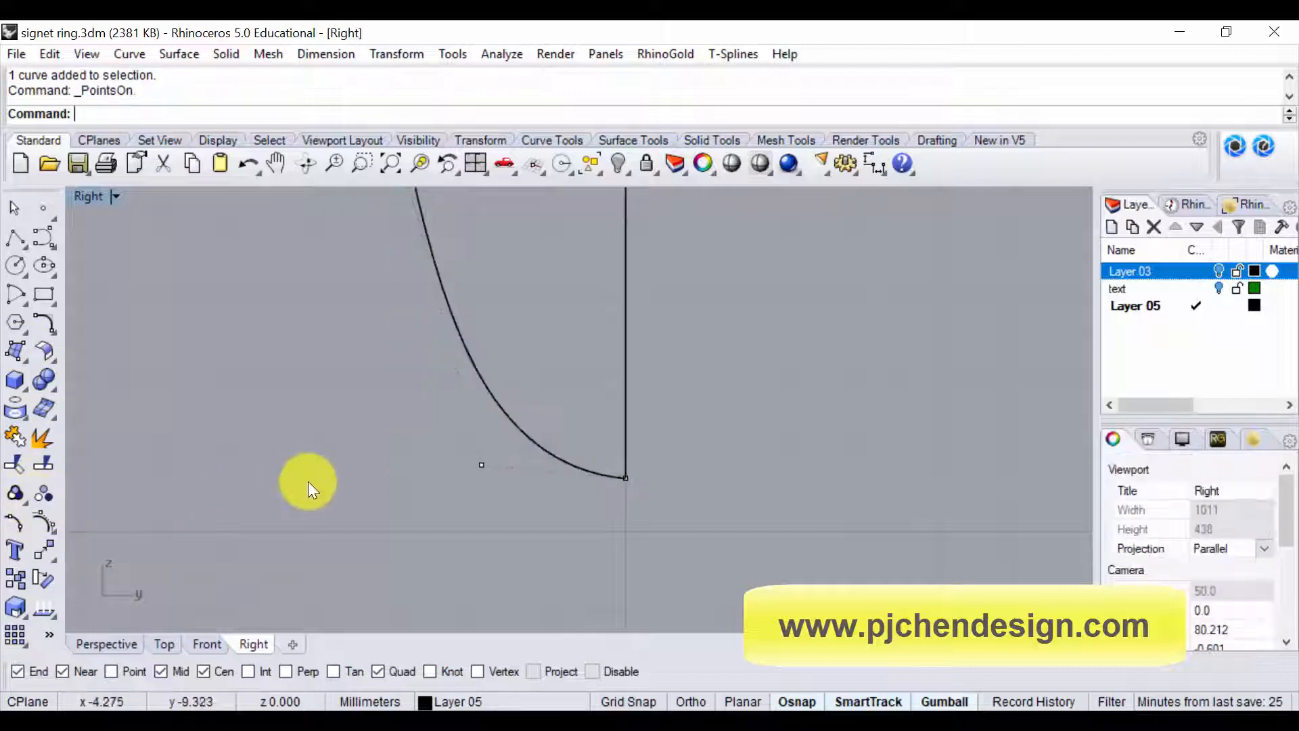
{"action": "left_click", "coordinate": [477, 466]}
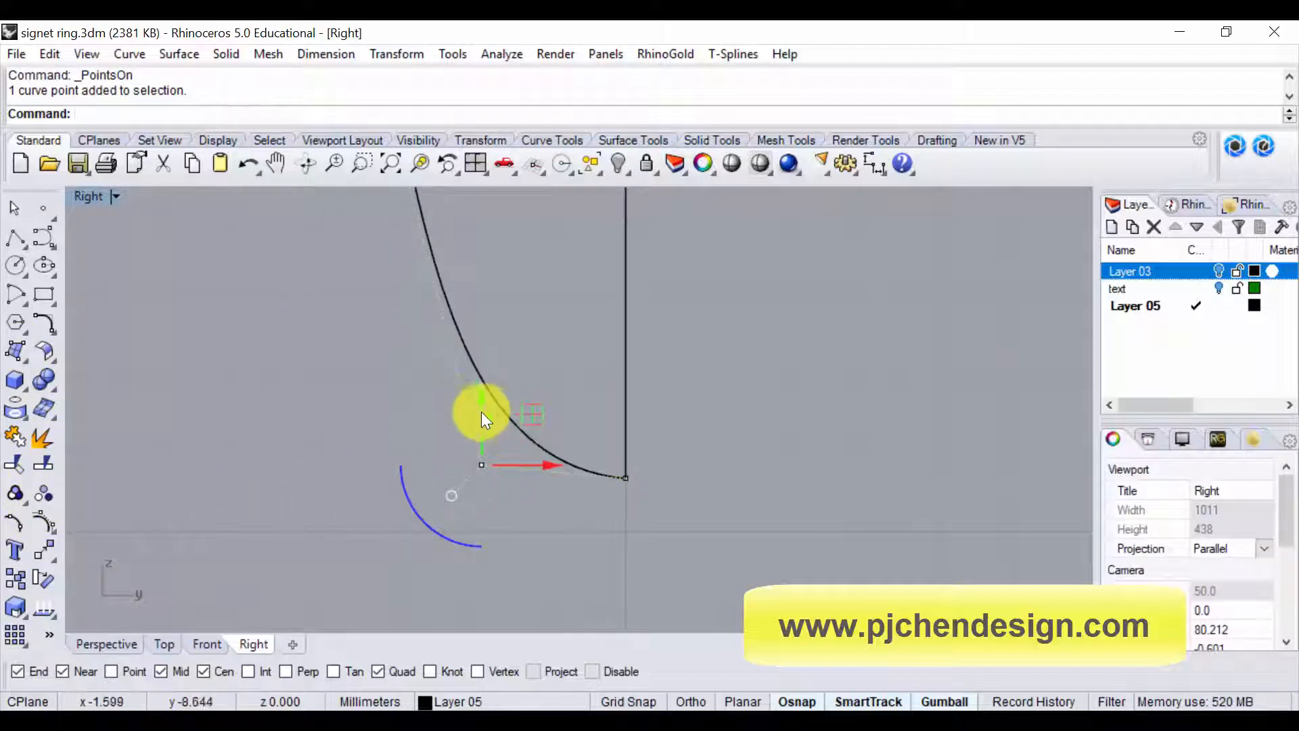
{"action": "left_click_drag", "start_coordinate": [484, 390], "coordinate": [484, 412]}
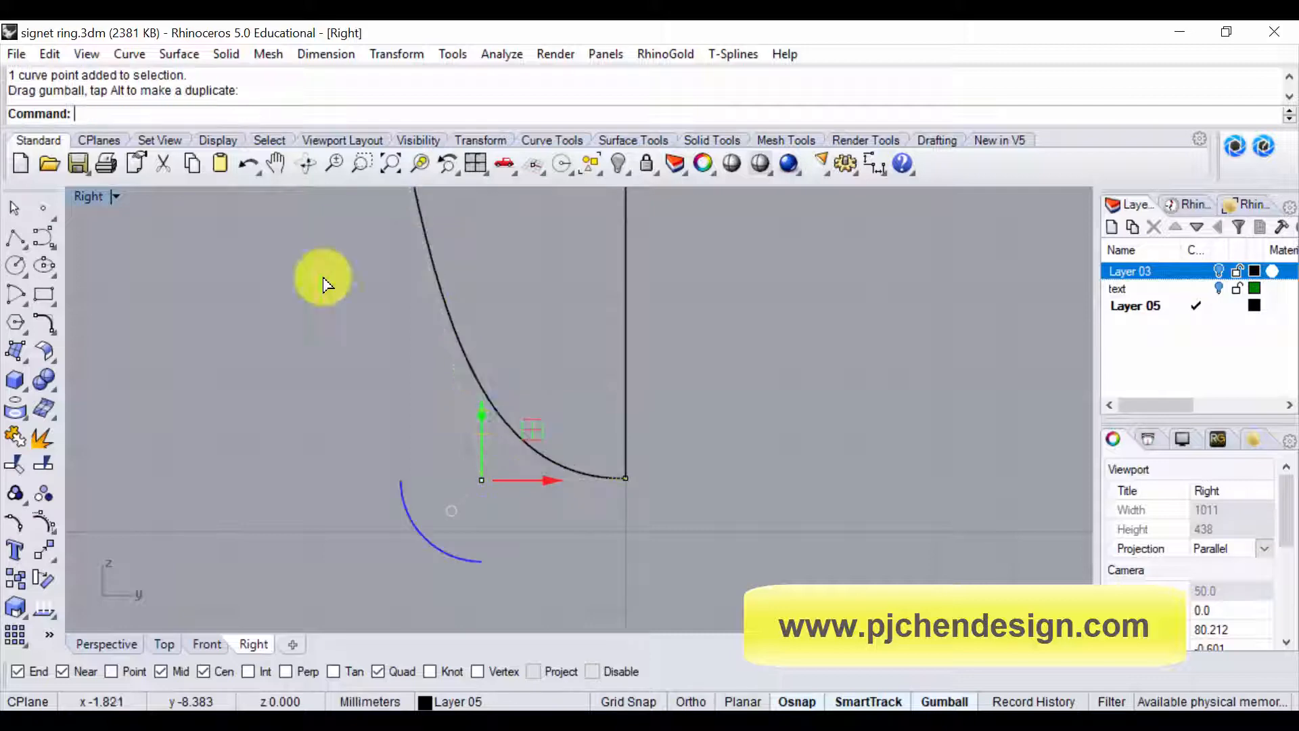
Fine-tune the height of the side profile curve's control point next to its bottom end until it is level with that end
{"action": "left_click", "coordinate": [677, 463]}
{"action": "scroll", "coordinate": [668, 419], "scroll_direction": "down", "scroll_amount": 4}
{"action": "right_click_drag", "start_coordinate": [663, 463], "coordinate": [657, 484]}
{"action": "scroll", "coordinate": [558, 493], "scroll_direction": "up", "scroll_amount": 4}
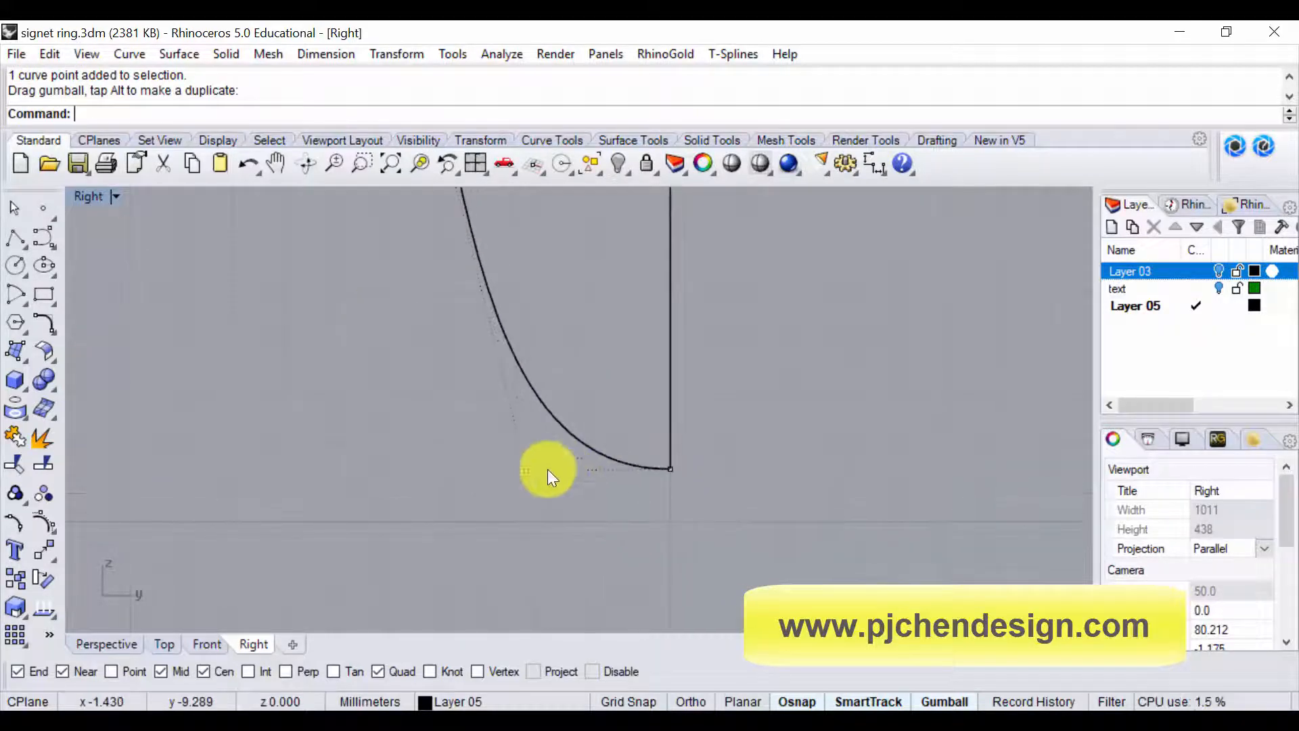
{"action": "left_click", "coordinate": [526, 470]}
{"action": "left_click_drag", "start_coordinate": [524, 406], "coordinate": [523, 402]}
{"action": "left_click", "coordinate": [691, 512]}
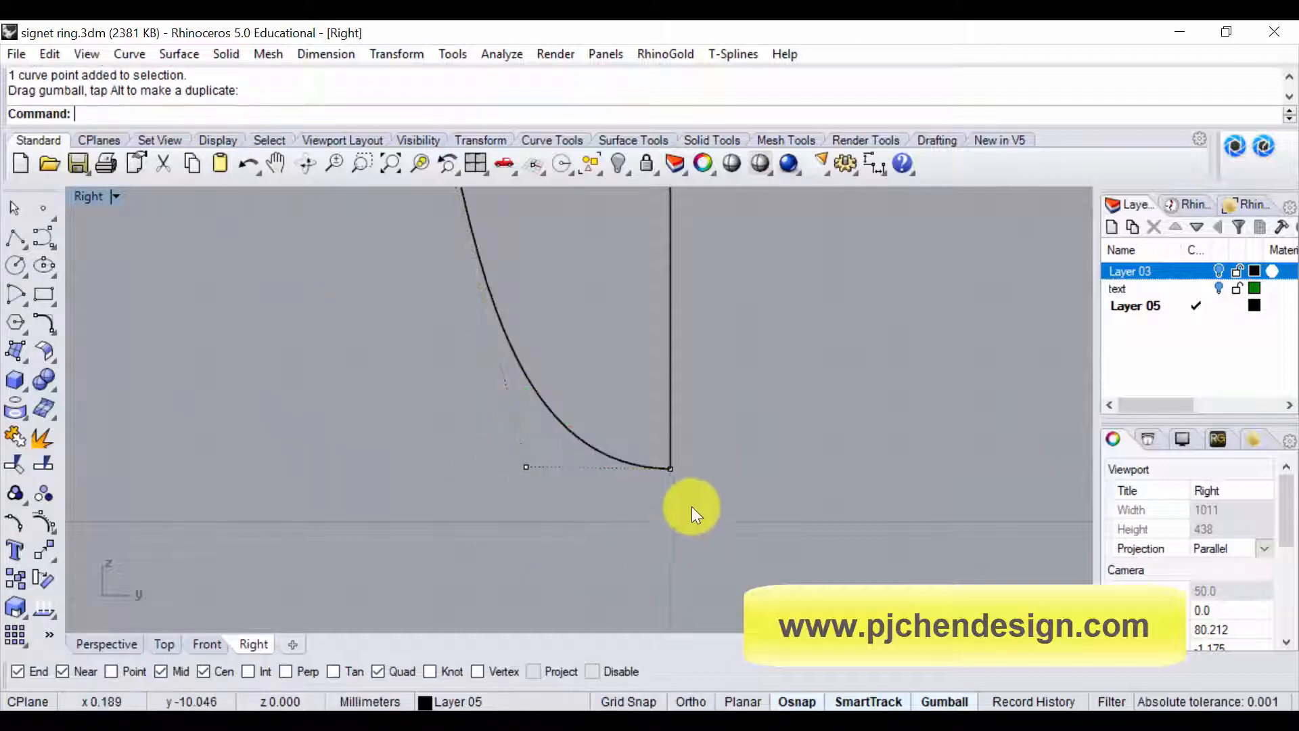
{"action": "scroll", "coordinate": [584, 496], "scroll_direction": "up", "scroll_amount": 3}
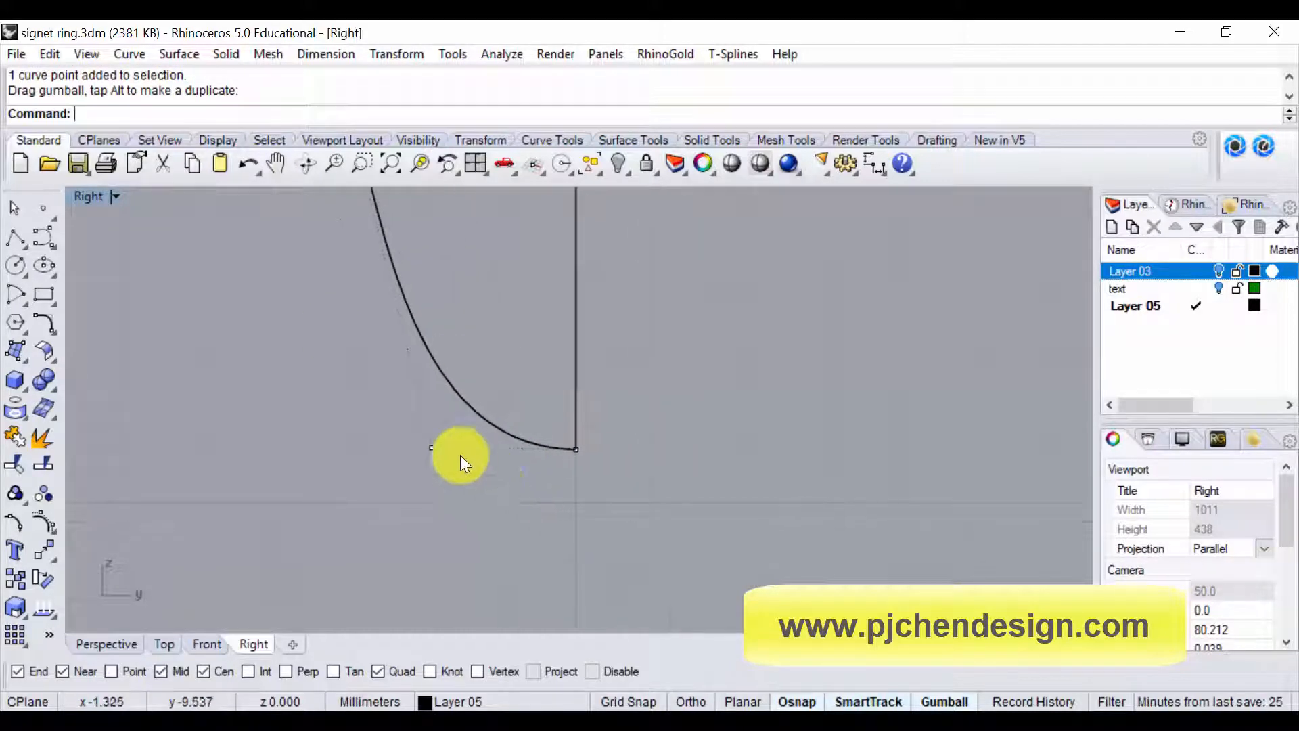
{"action": "left_click", "coordinate": [396, 440]}
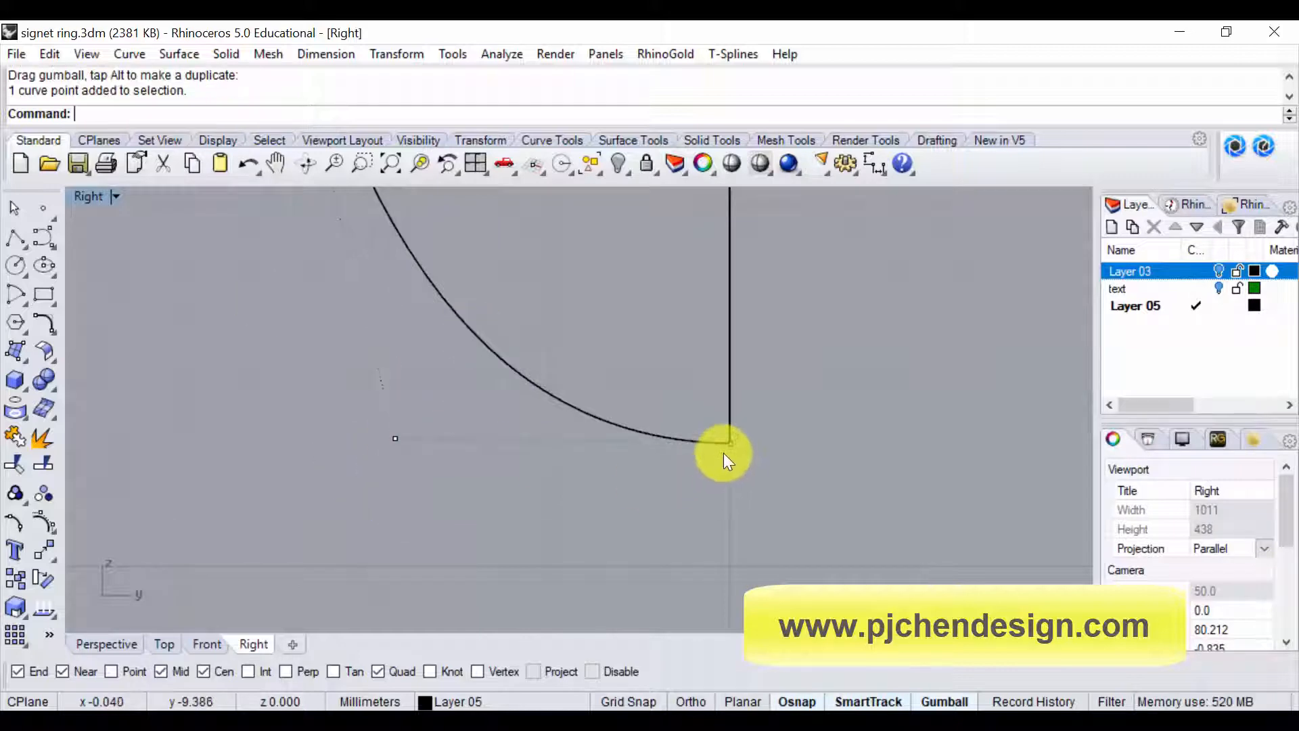
{"action": "left_click", "coordinate": [728, 444]}
{"action": "left_click", "coordinate": [339, 372]}
{"action": "scroll", "coordinate": [605, 482], "scroll_direction": "down", "scroll_amount": 18}
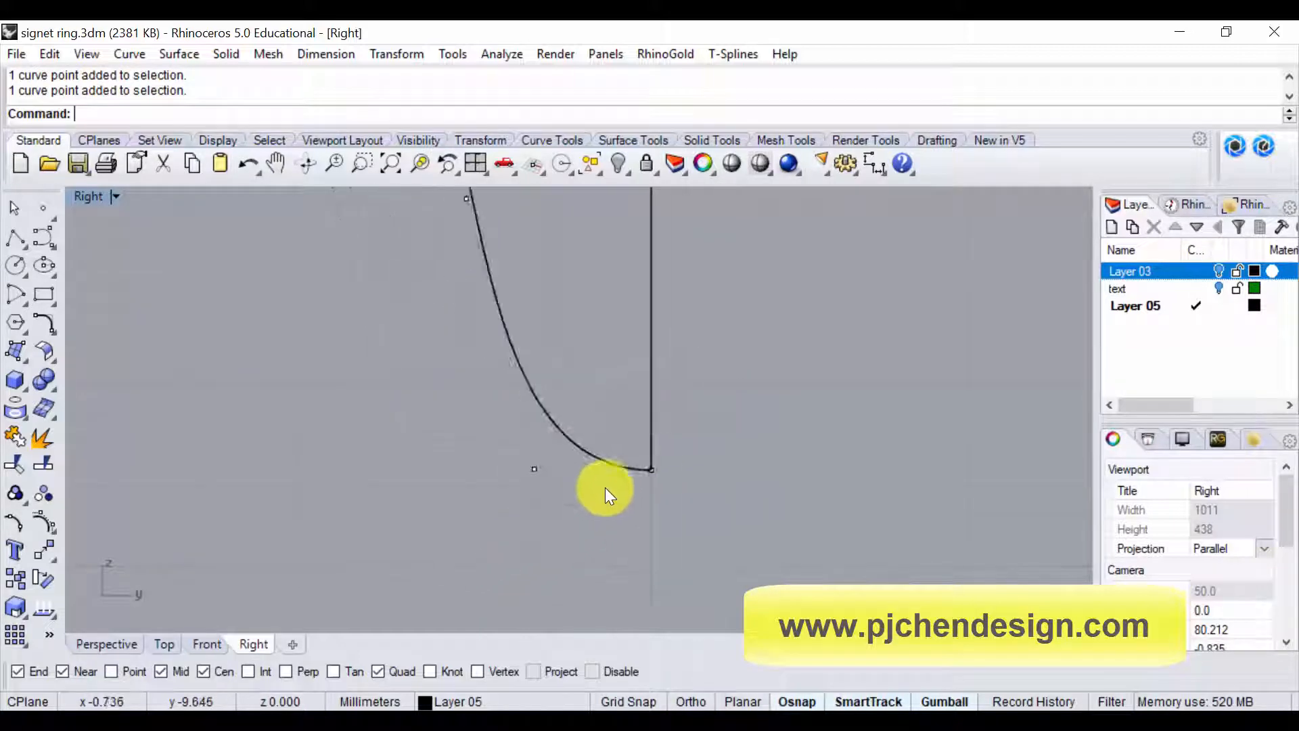
Return to the four-viewport layout and turn off the side profile curve's control points
{"action": "right_click_drag", "start_coordinate": [519, 356], "coordinate": [501, 435]}
{"action": "scroll", "coordinate": [448, 349], "scroll_direction": "down", "scroll_amount": 4}
{"action": "right_click_drag", "start_coordinate": [453, 349], "coordinate": [464, 448]}
{"action": "double_click", "coordinate": [72, 196]}
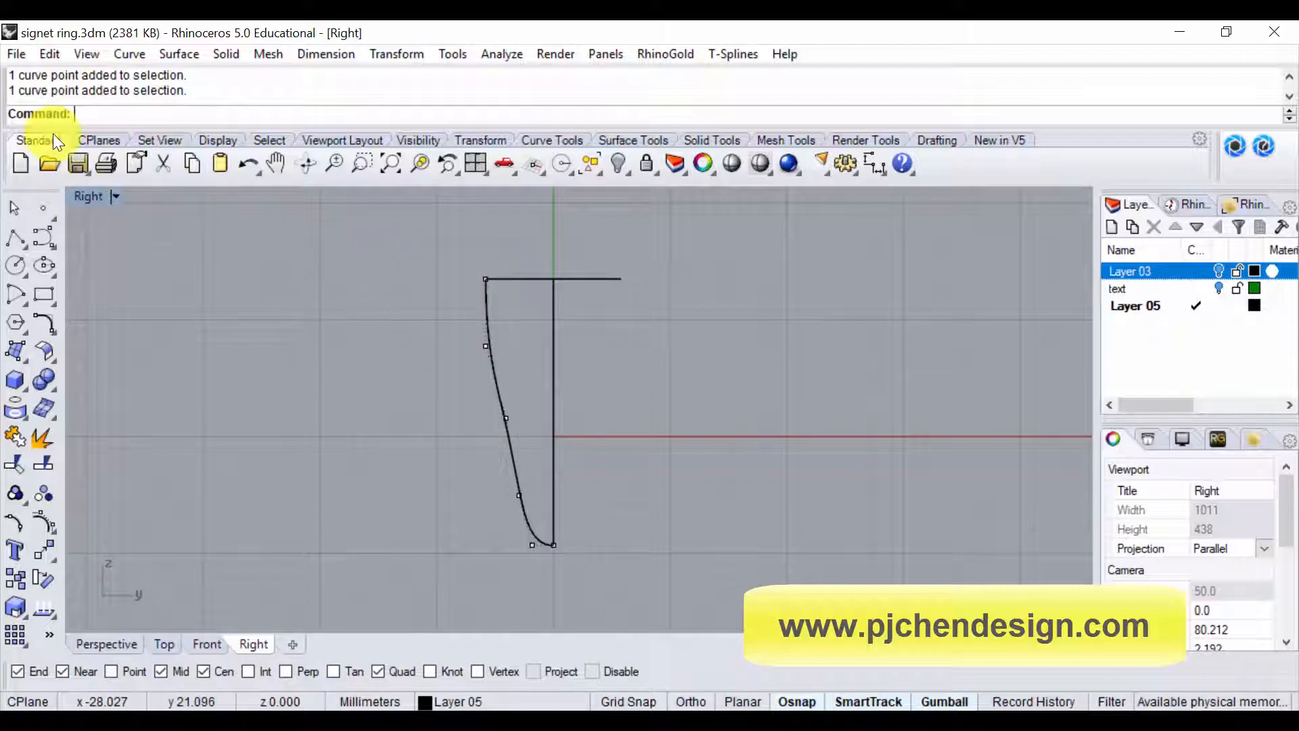
{"action": "left_click", "coordinate": [752, 261]}
{"action": "key", "text": "Escape"}
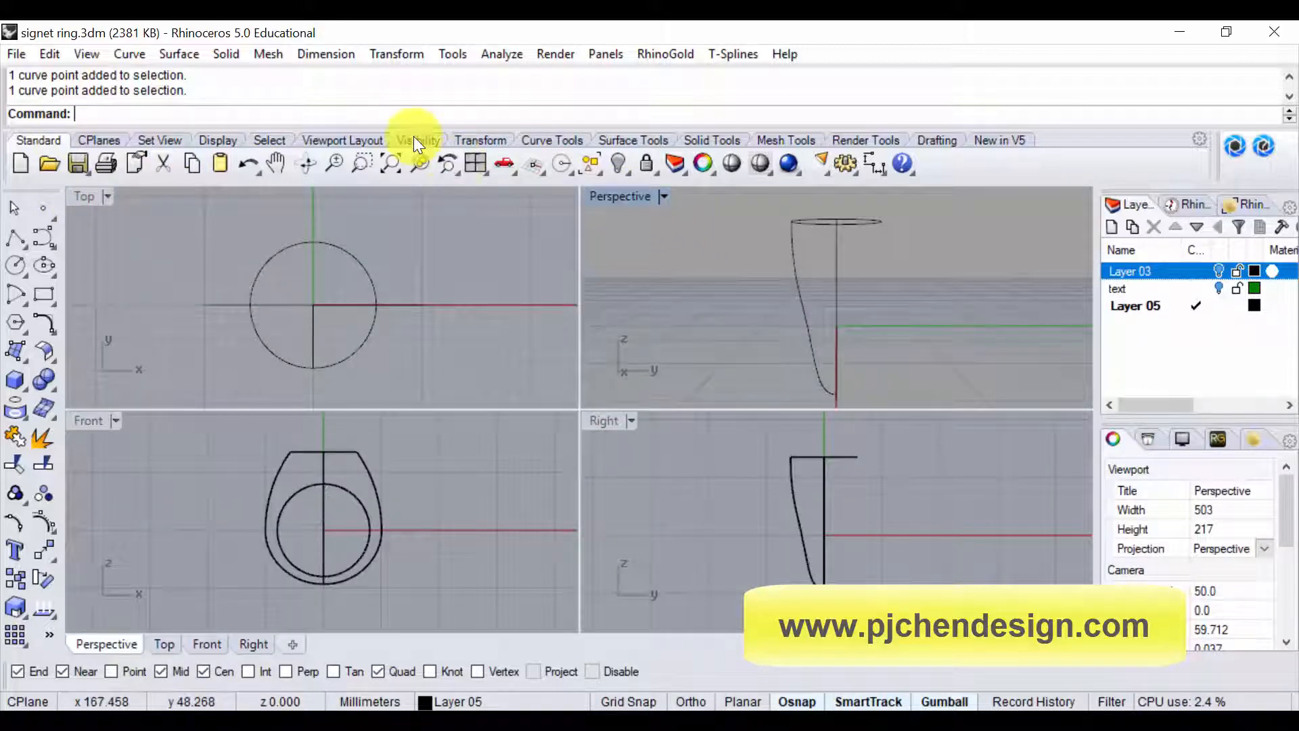
Split the extended shank outline with the side profile curve in the maximized Perspective view
{"action": "double_click", "coordinate": [620, 197]}
{"action": "right_click_drag", "start_coordinate": [547, 367], "coordinate": [734, 403]}
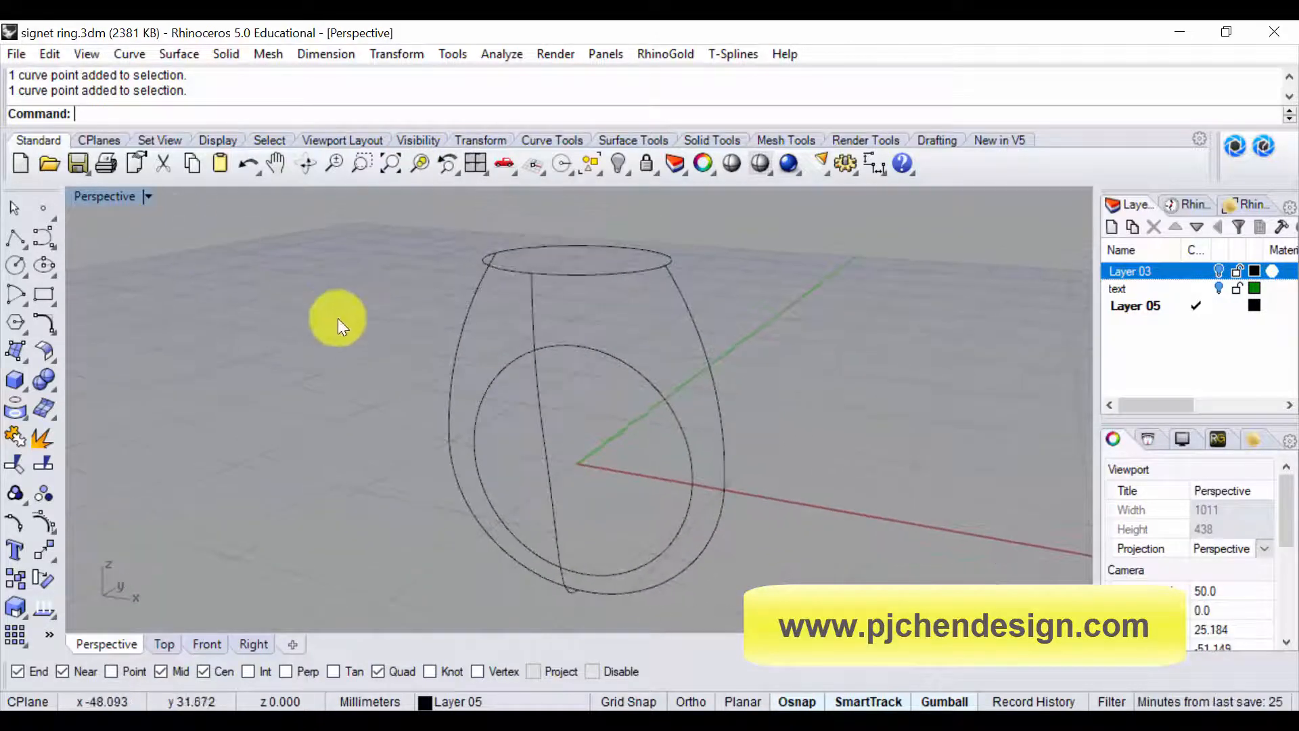
{"action": "right_click_drag", "start_coordinate": [360, 364], "coordinate": [346, 344], "text": "shift"}
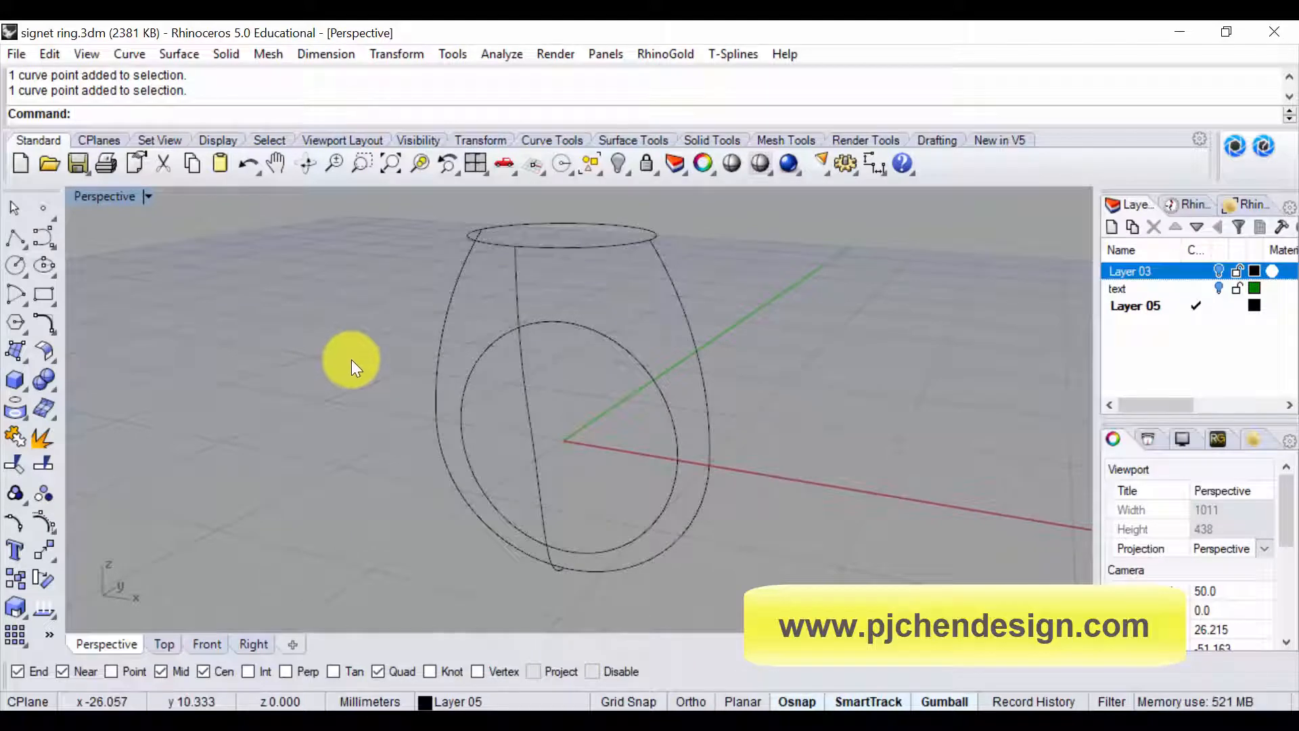
{"action": "right_click_drag", "start_coordinate": [476, 423], "coordinate": [313, 278]}
{"action": "left_click", "coordinate": [452, 324]}
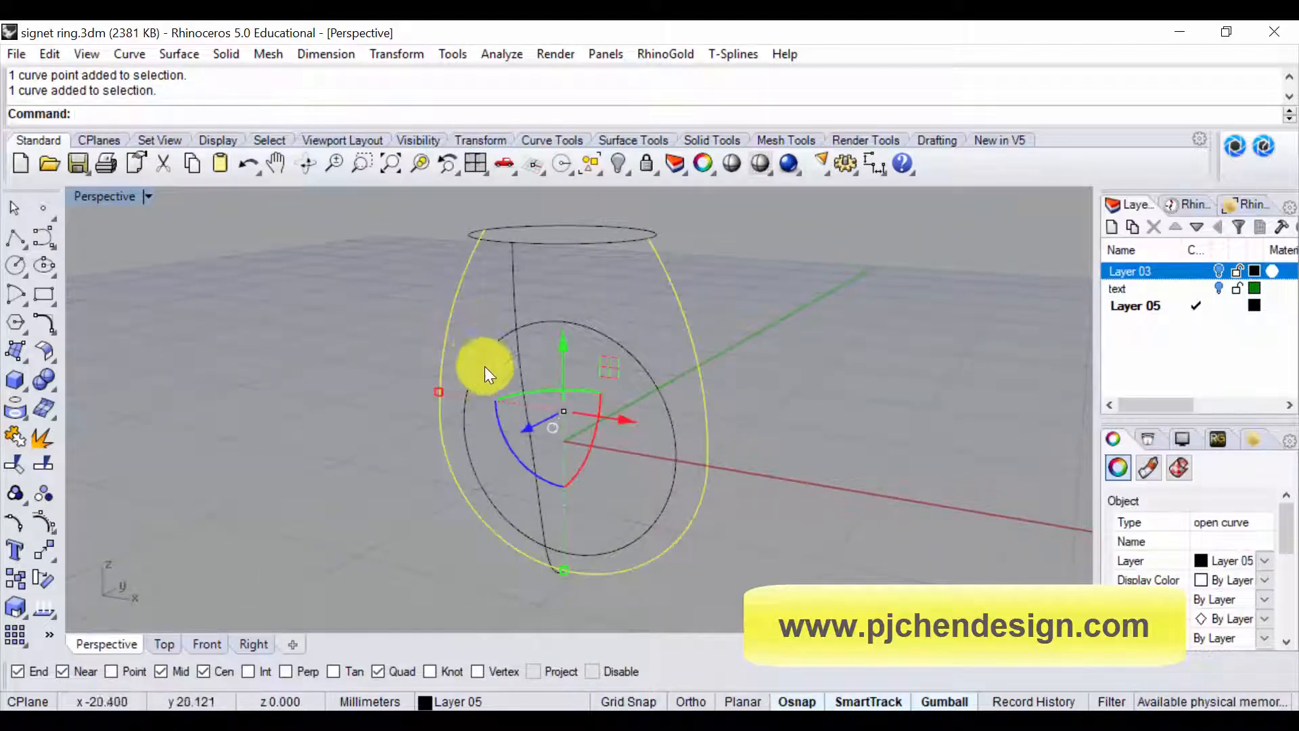
{"action": "left_click", "coordinate": [42, 464]}
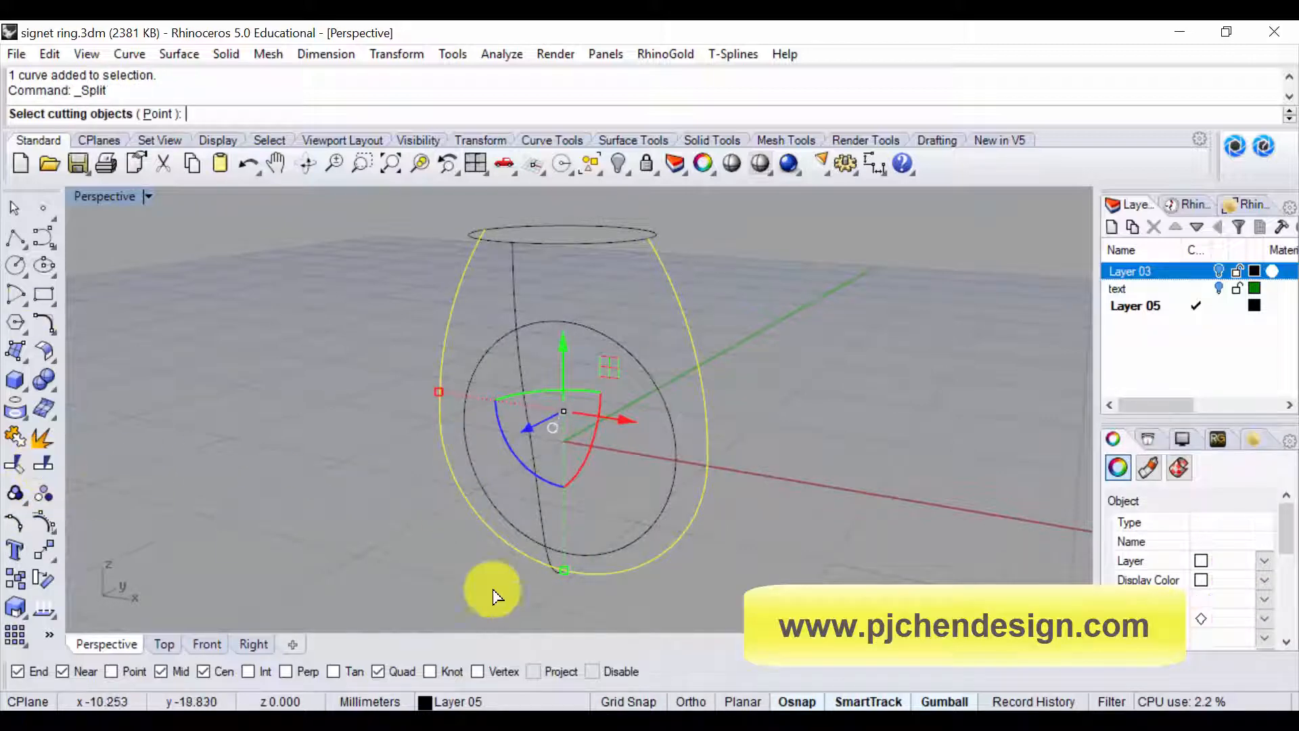
{"action": "left_click", "coordinate": [548, 539]}
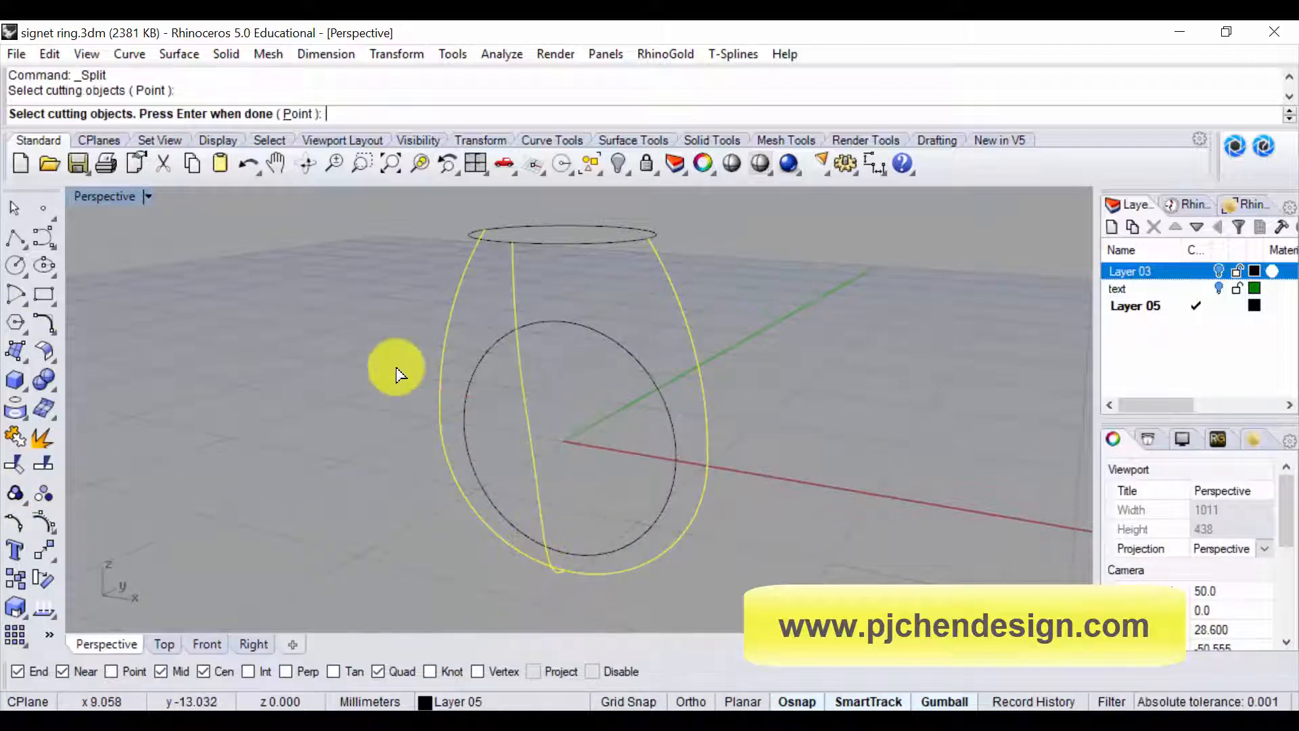
{"action": "right_click", "coordinate": [389, 382]}
Set the display color of both shank outline halves and the side profile curve to Green
{"action": "left_click", "coordinate": [594, 574]}
{"action": "left_click", "coordinate": [538, 557]}
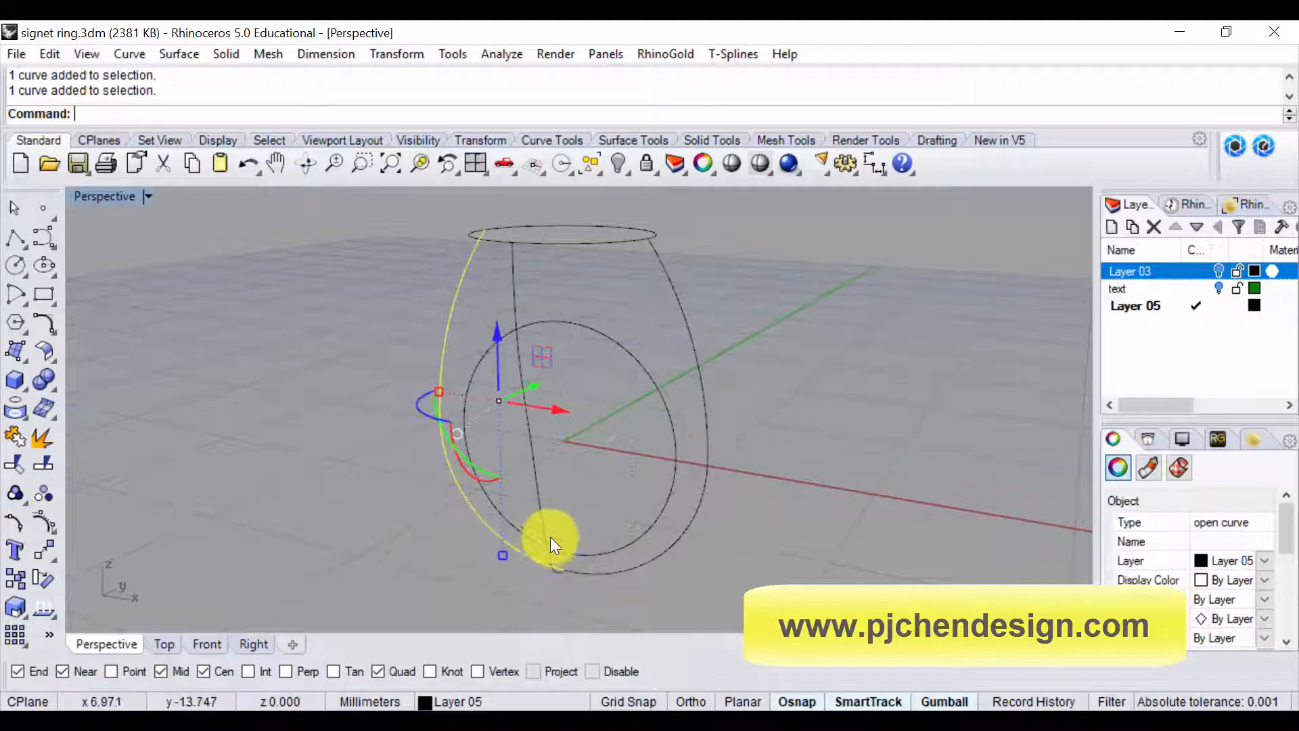
{"action": "left_click", "coordinate": [550, 538]}
{"action": "left_click", "coordinate": [524, 556]}
{"action": "left_click", "coordinate": [669, 549]}
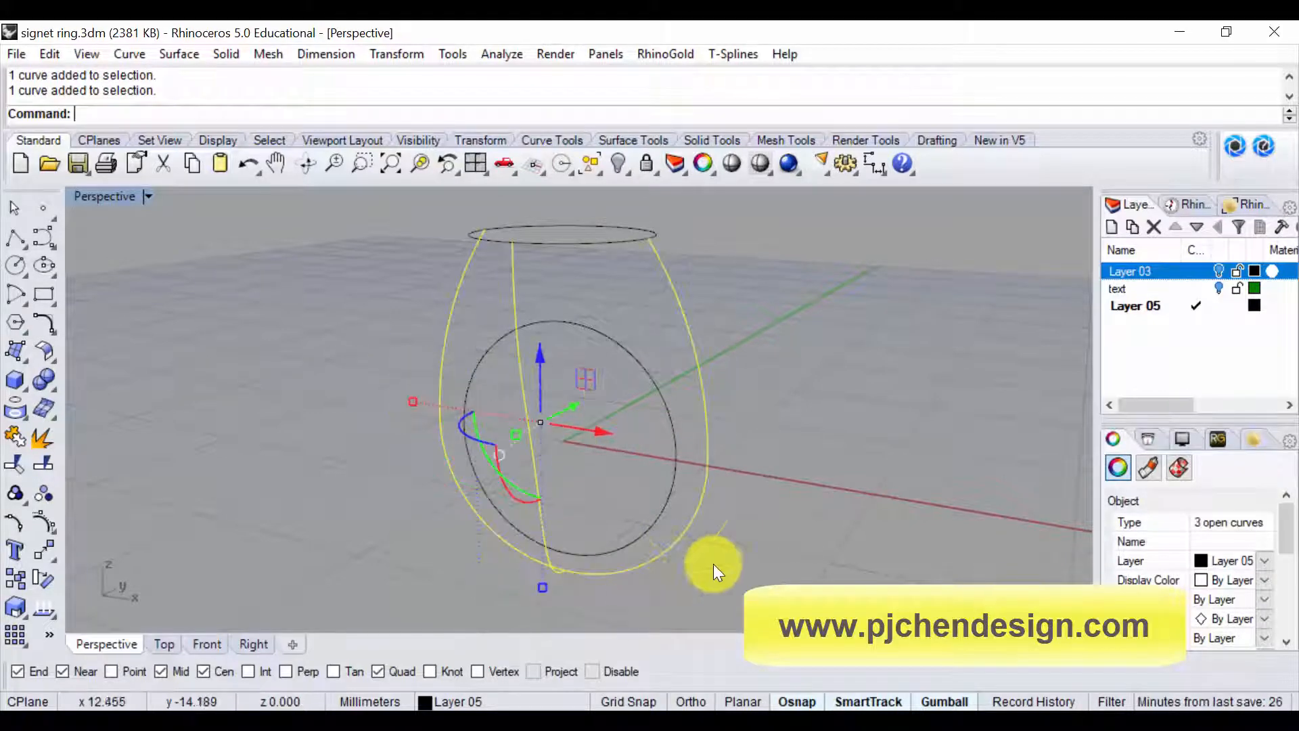
{"action": "left_click", "coordinate": [1258, 579]}
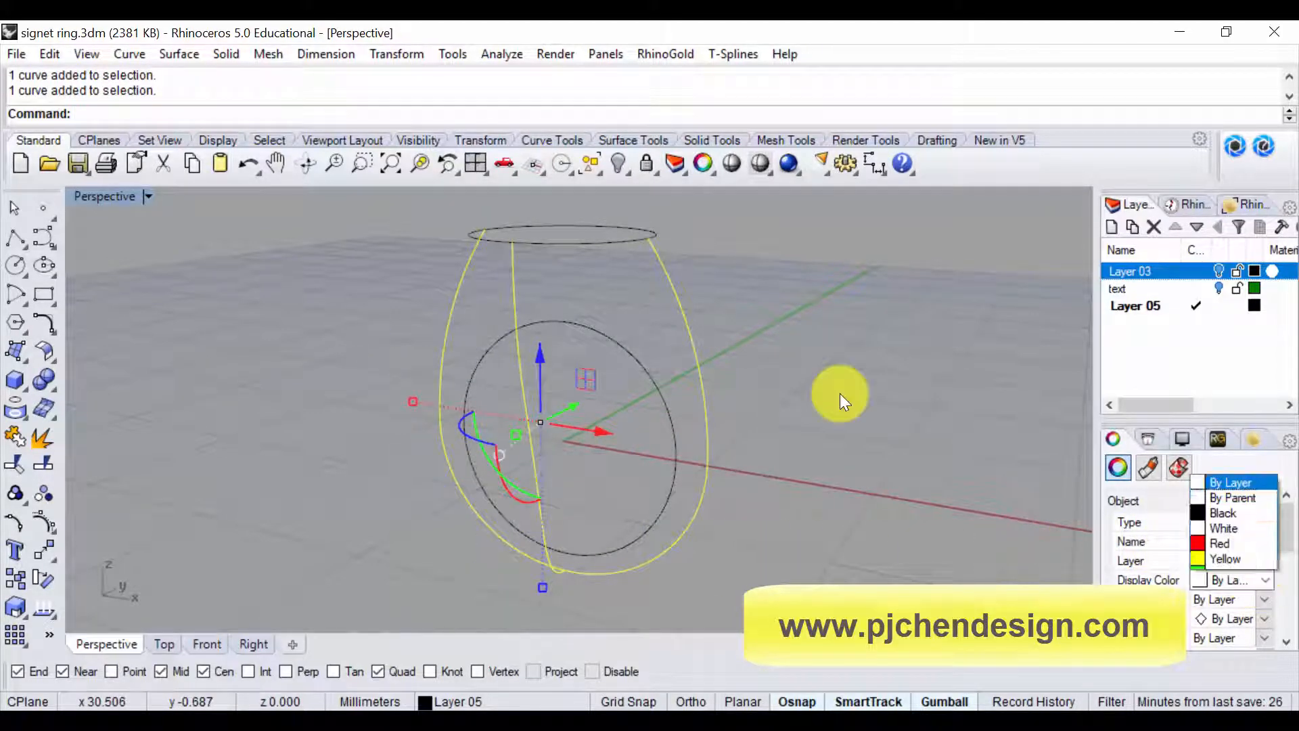
{"action": "left_click", "coordinate": [1221, 520]}
{"action": "left_click", "coordinate": [748, 524]}
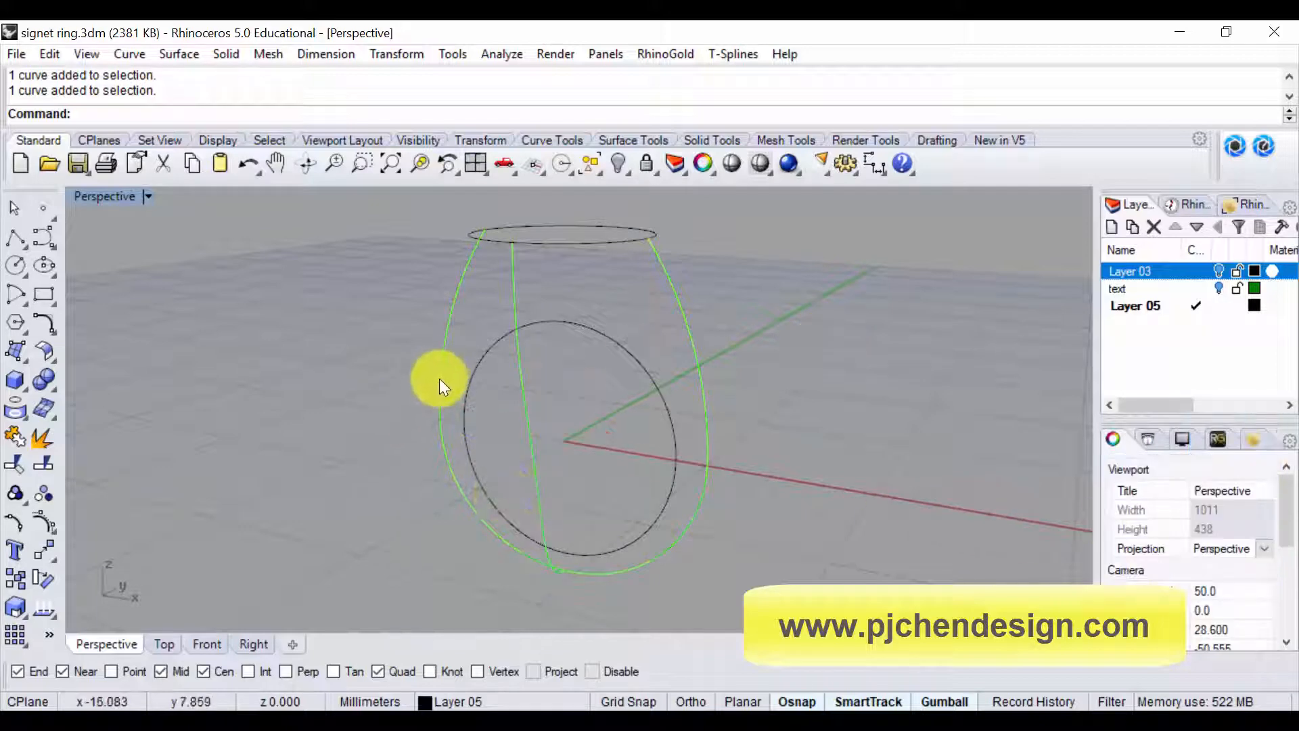
Examine the two shank outline halves and the side profile curve against the face circle from several angles
{"action": "right_click_drag", "start_coordinate": [717, 491], "coordinate": [760, 328]}
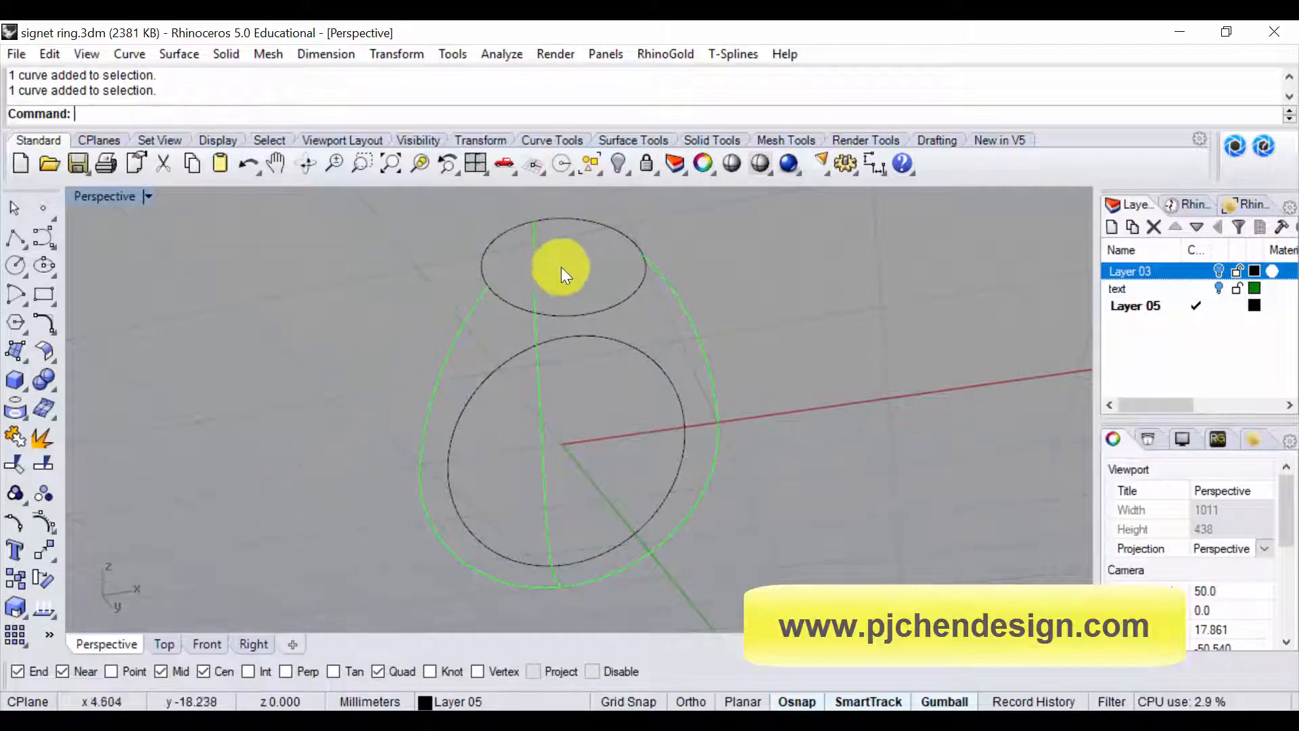
{"action": "left_click", "coordinate": [437, 393]}
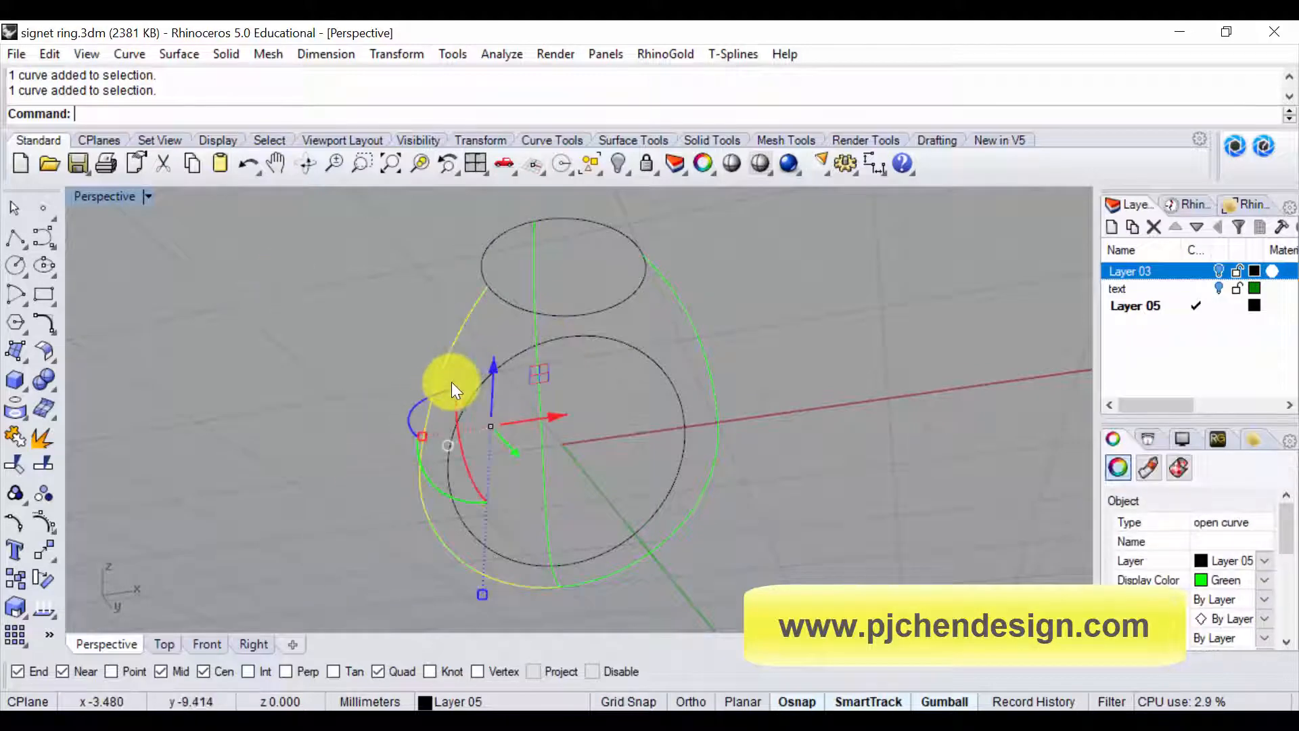
{"action": "left_click", "coordinate": [531, 332]}
{"action": "left_click", "coordinate": [689, 311]}
{"action": "right_click_drag", "start_coordinate": [789, 334], "coordinate": [640, 346]}
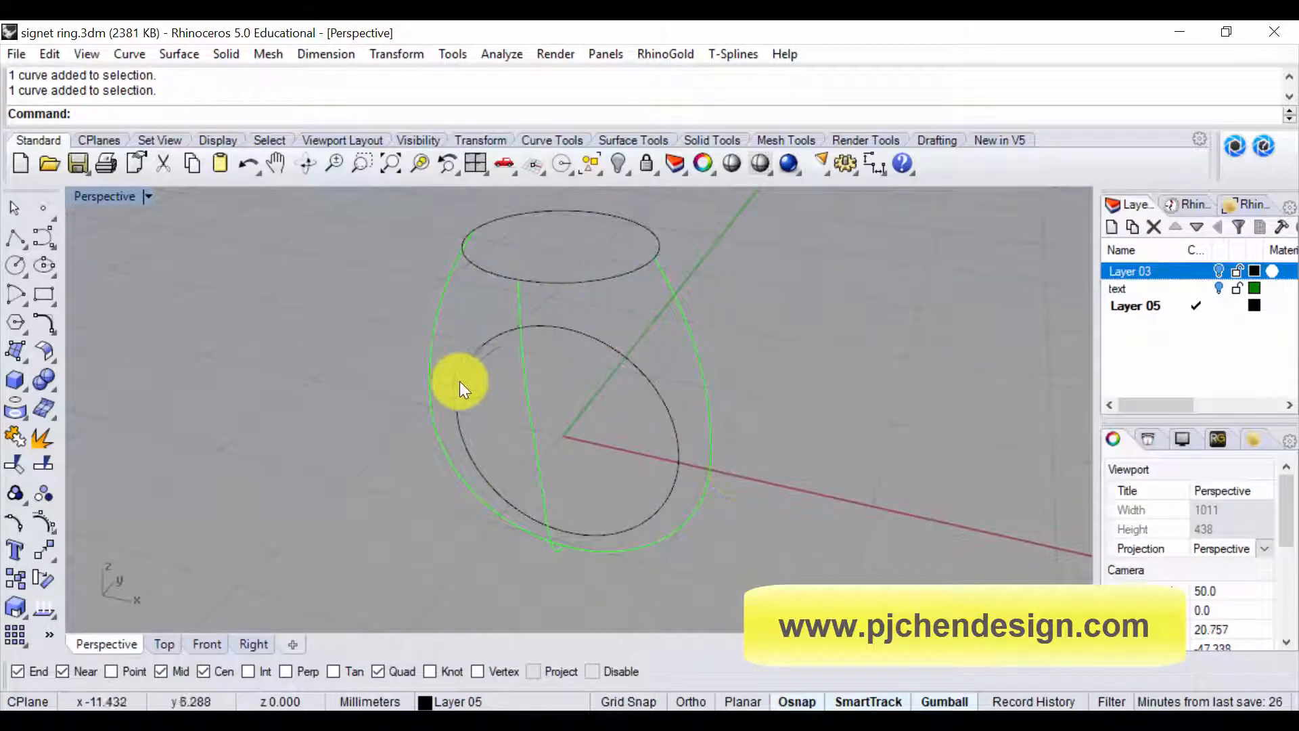
{"action": "right_click_drag", "start_coordinate": [696, 430], "coordinate": [761, 394]}
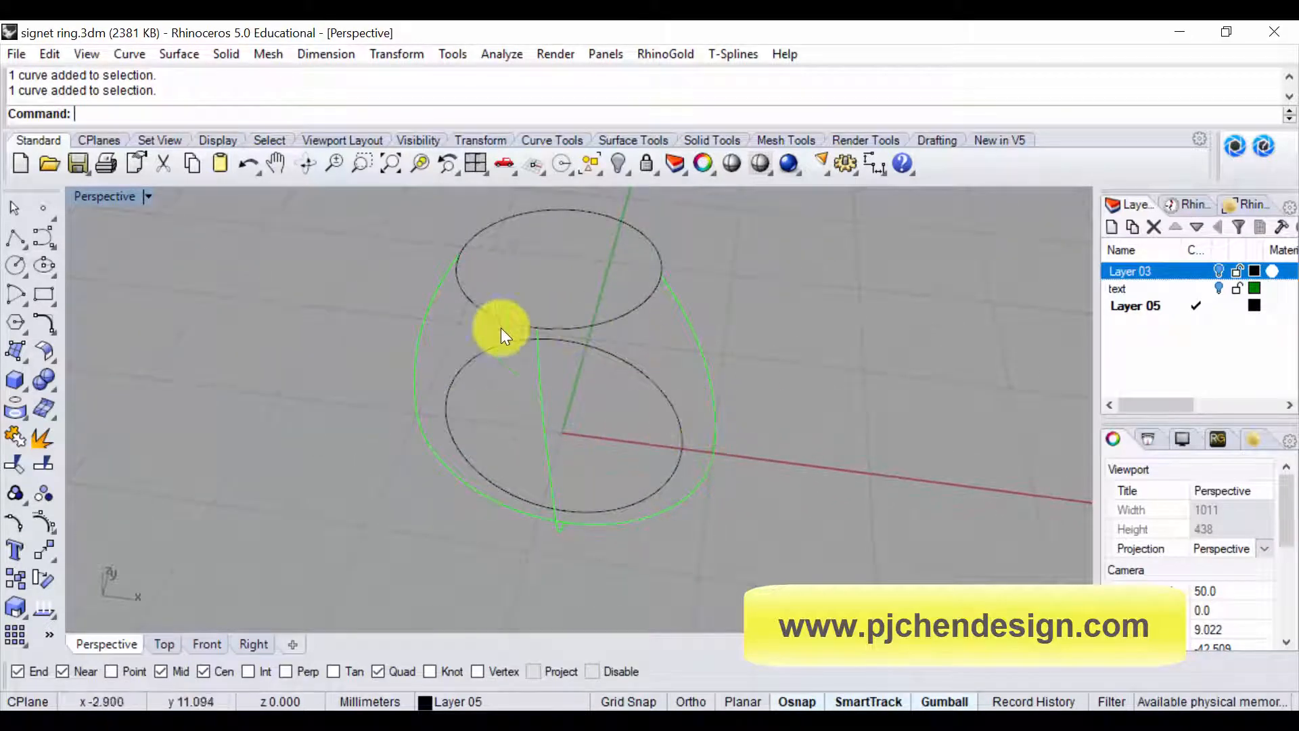
Draw a long, narrow corner-to-corner rectangle in the Top view, beside the face circle on its positive X side
{"action": "double_click", "coordinate": [100, 197]}
{"action": "right_click_drag", "start_coordinate": [449, 293], "coordinate": [362, 275]}
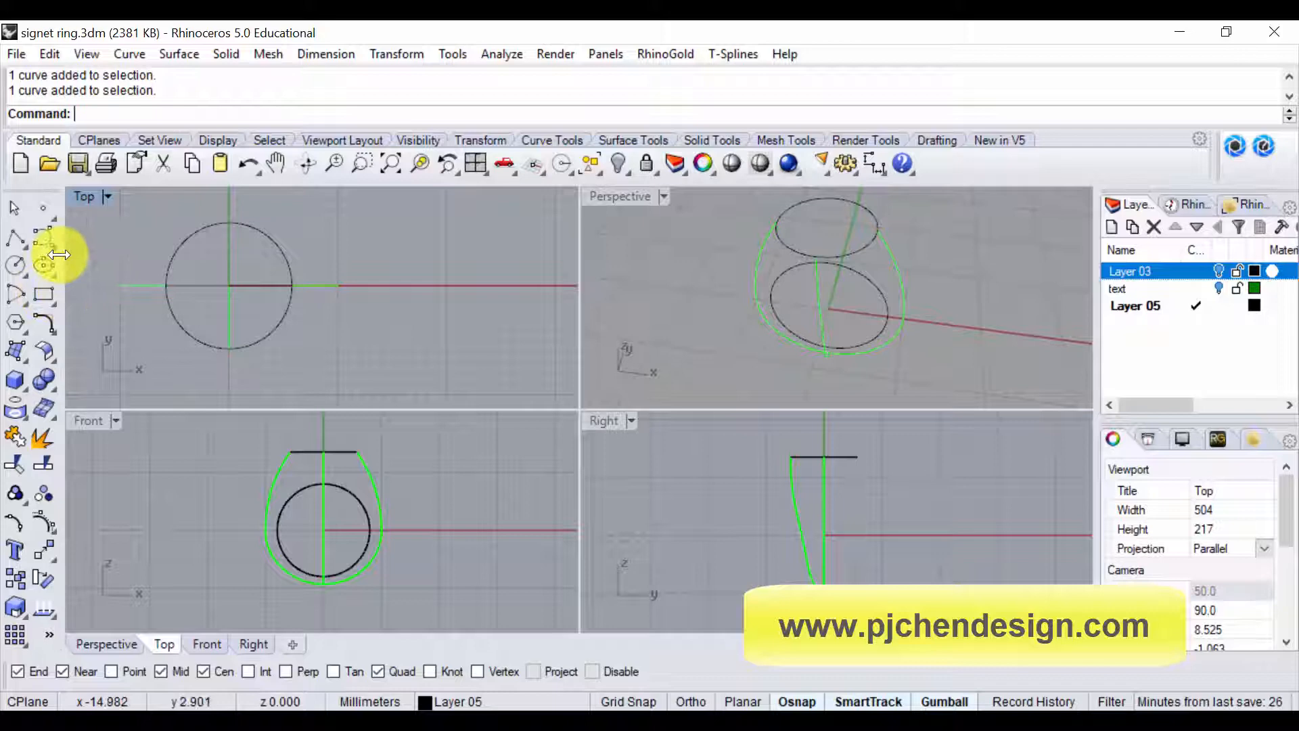
{"action": "left_click", "coordinate": [44, 292]}
{"action": "scroll", "coordinate": [399, 275], "scroll_direction": "down", "scroll_amount": 2}
{"action": "right_click_drag", "start_coordinate": [399, 275], "coordinate": [369, 297]}
{"action": "left_click", "coordinate": [360, 260]}
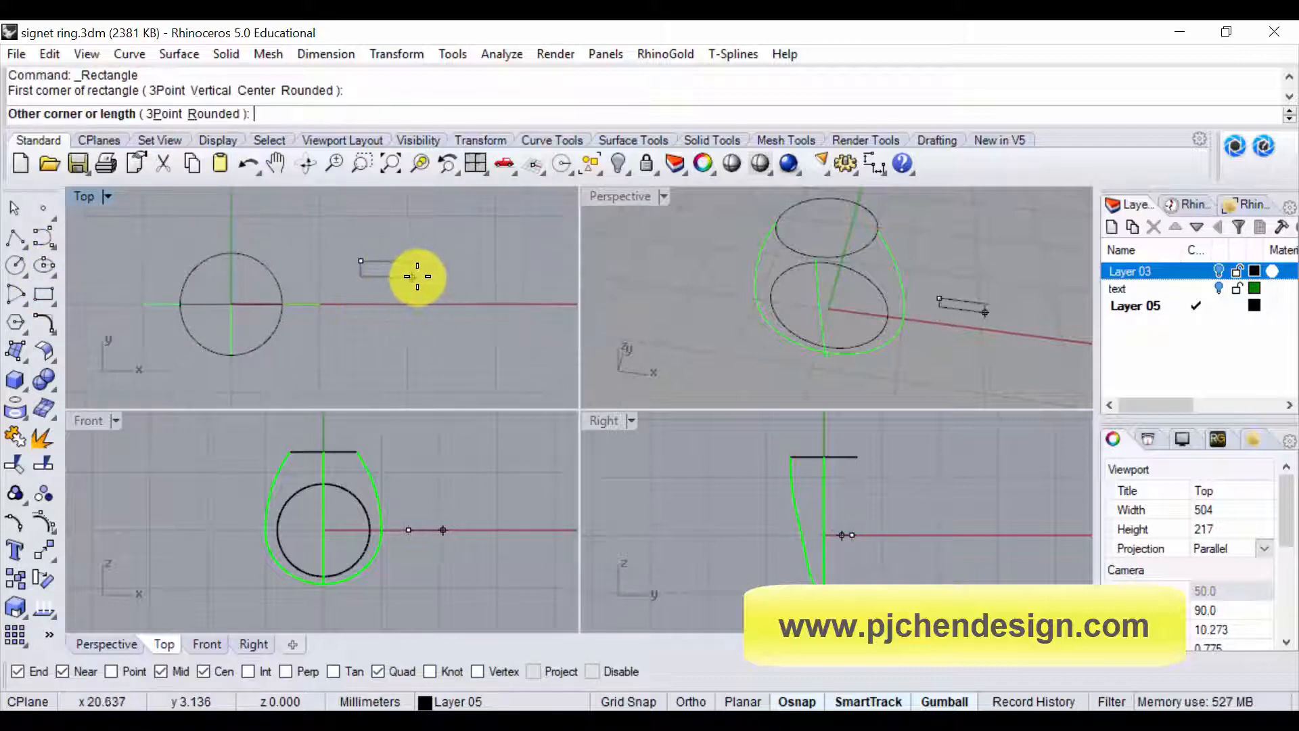
{"action": "left_click", "coordinate": [458, 293]}
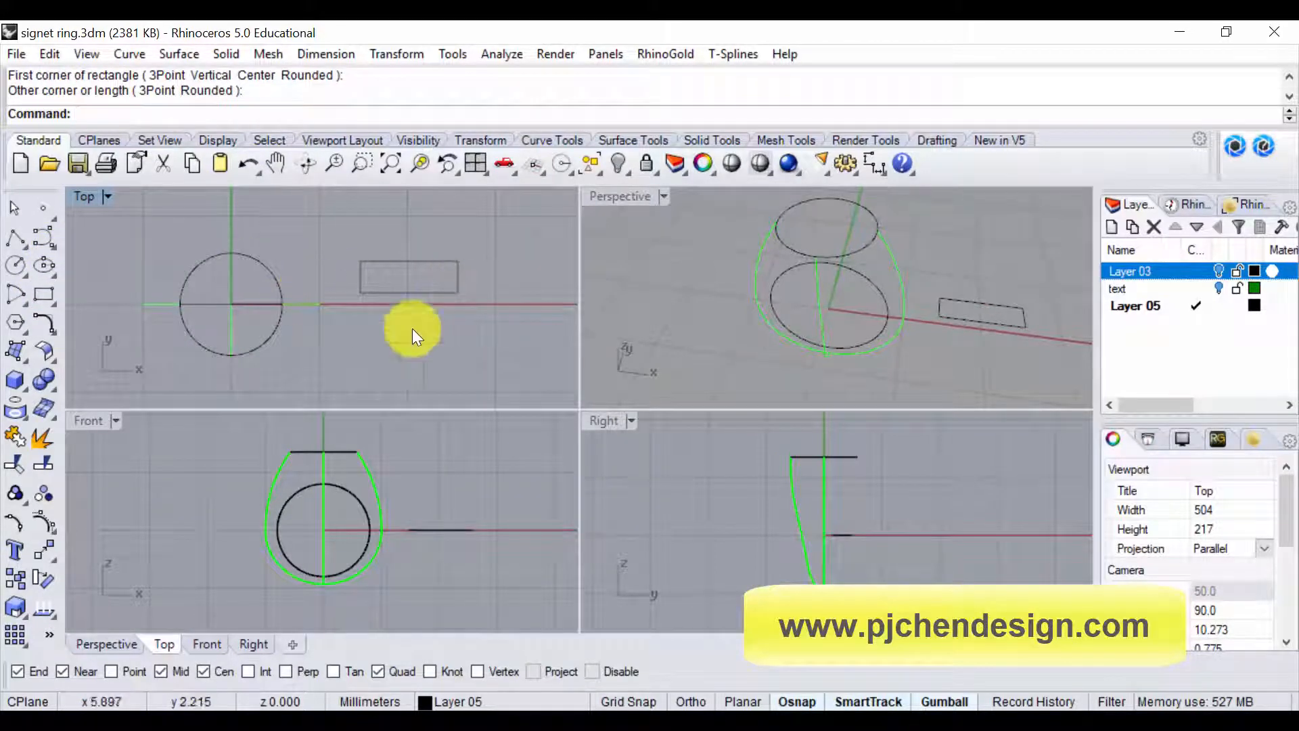
{"action": "scroll", "coordinate": [405, 276], "scroll_direction": "up", "scroll_amount": 4}
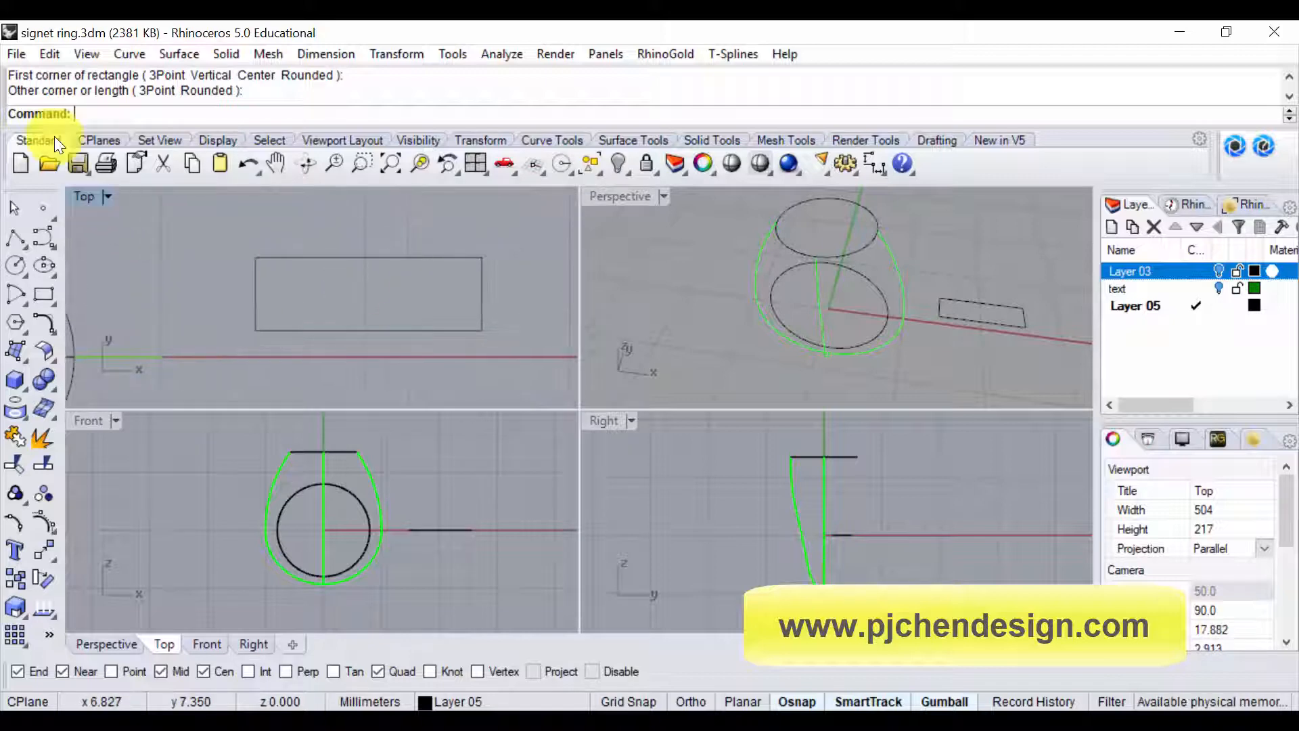
Explode the rectangle in the maximized Top view and delete its two short sides
{"action": "double_click", "coordinate": [83, 196]}
{"action": "scroll", "coordinate": [533, 312], "scroll_direction": "down", "scroll_amount": 4}
{"action": "right_click_drag", "start_coordinate": [544, 328], "coordinate": [507, 327]}
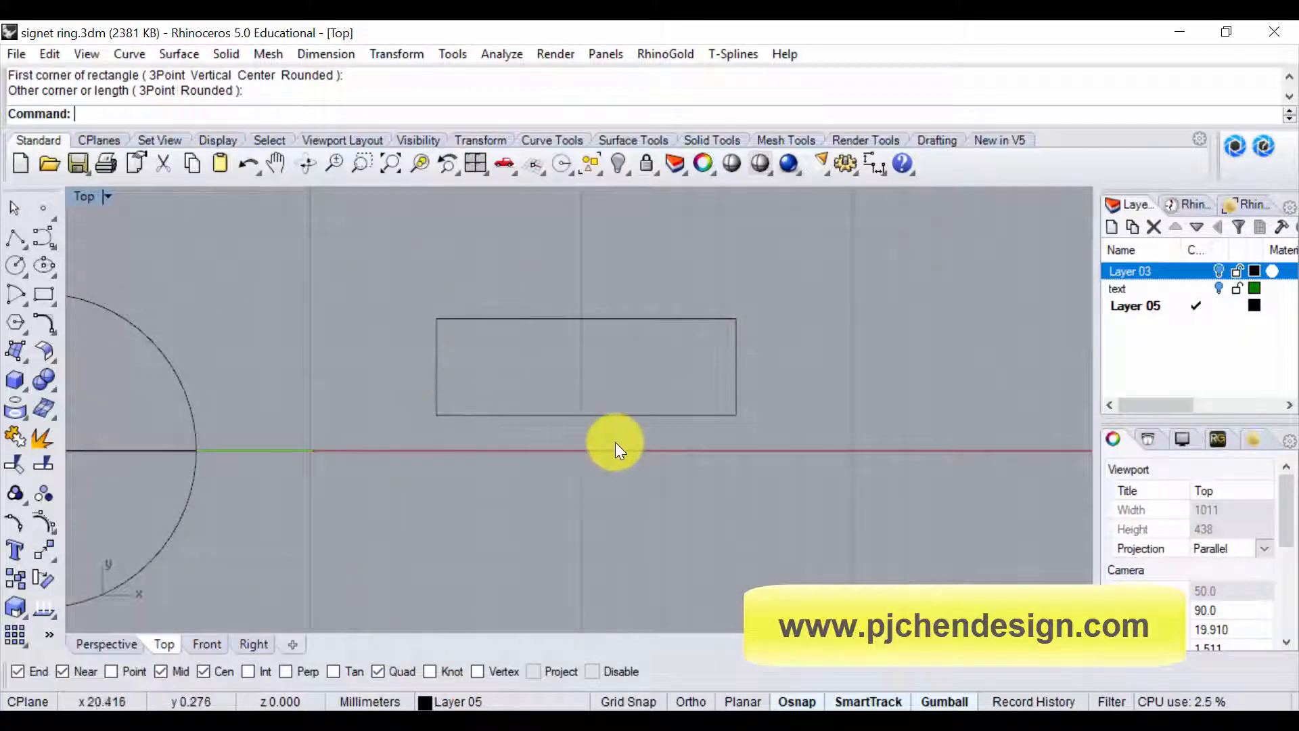
{"action": "left_click", "coordinate": [529, 318]}
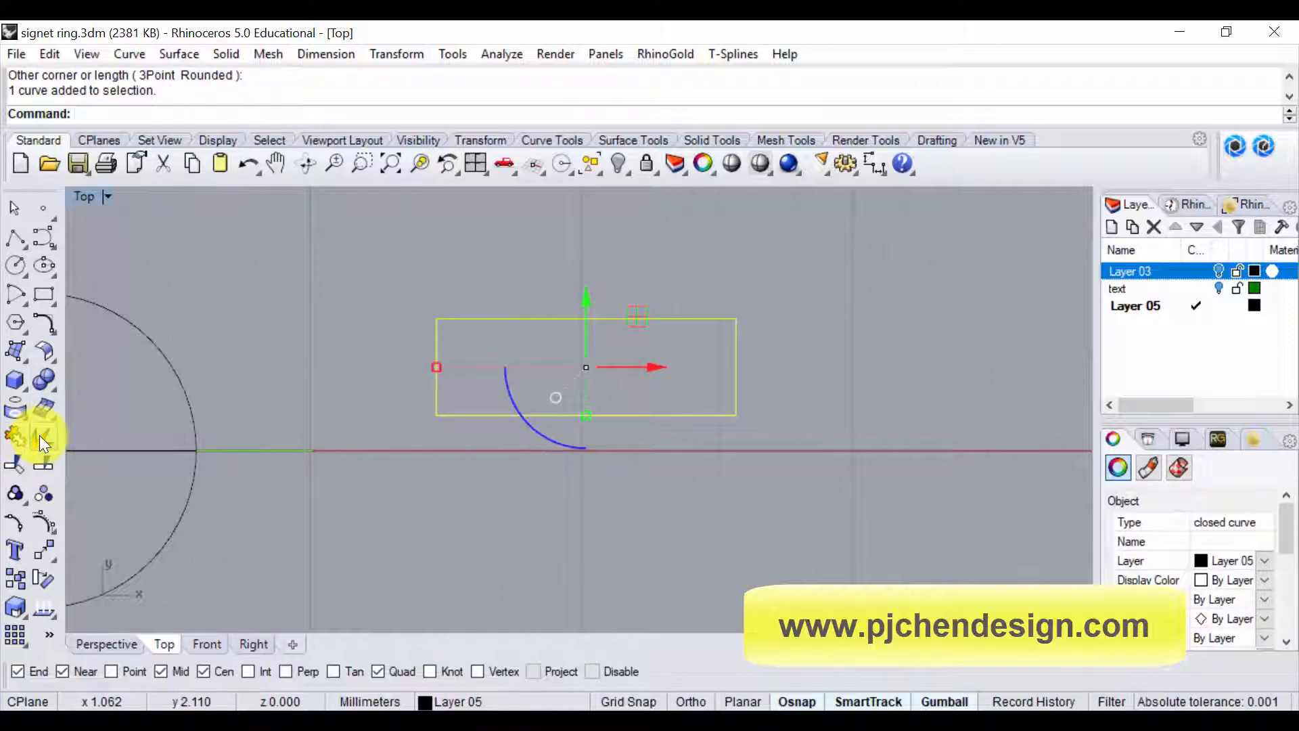
{"action": "left_click", "coordinate": [14, 439]}
{"action": "left_click", "coordinate": [764, 387]}
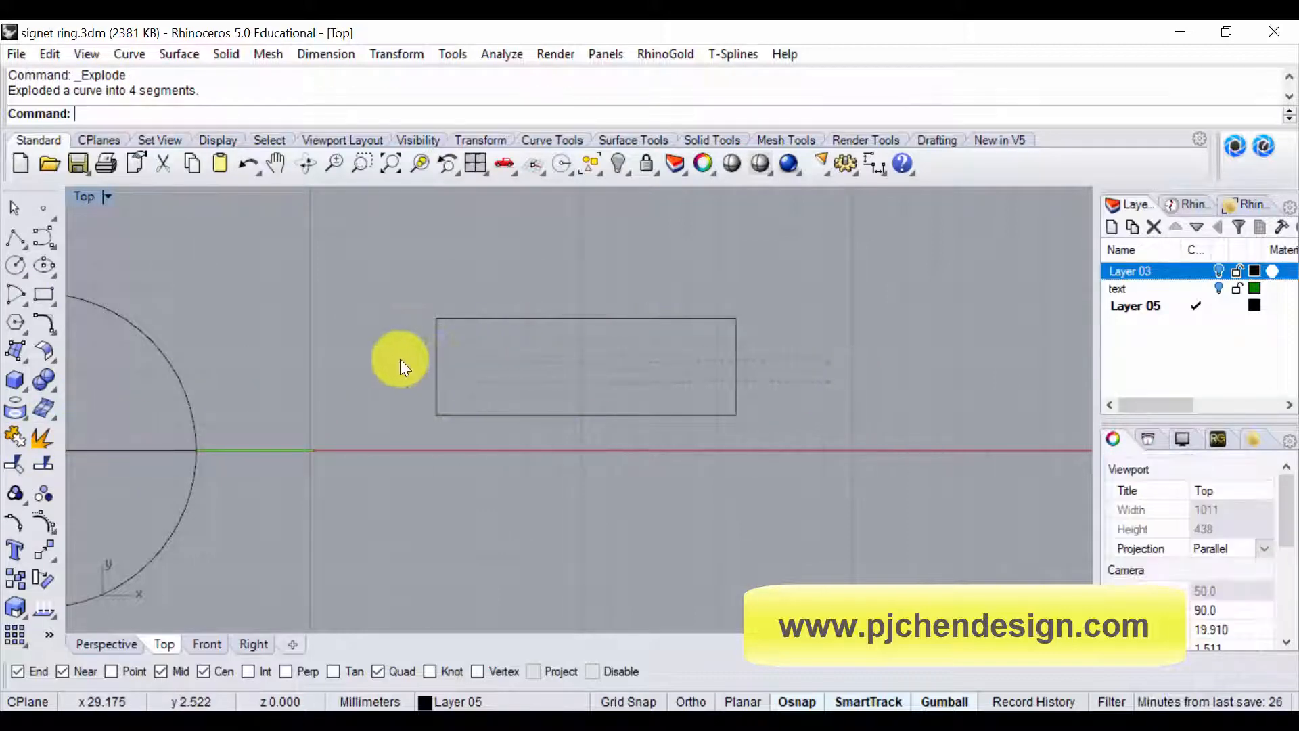
{"action": "left_click_drag", "start_coordinate": [830, 382], "coordinate": [400, 359]}
{"action": "key", "text": "Delete"}
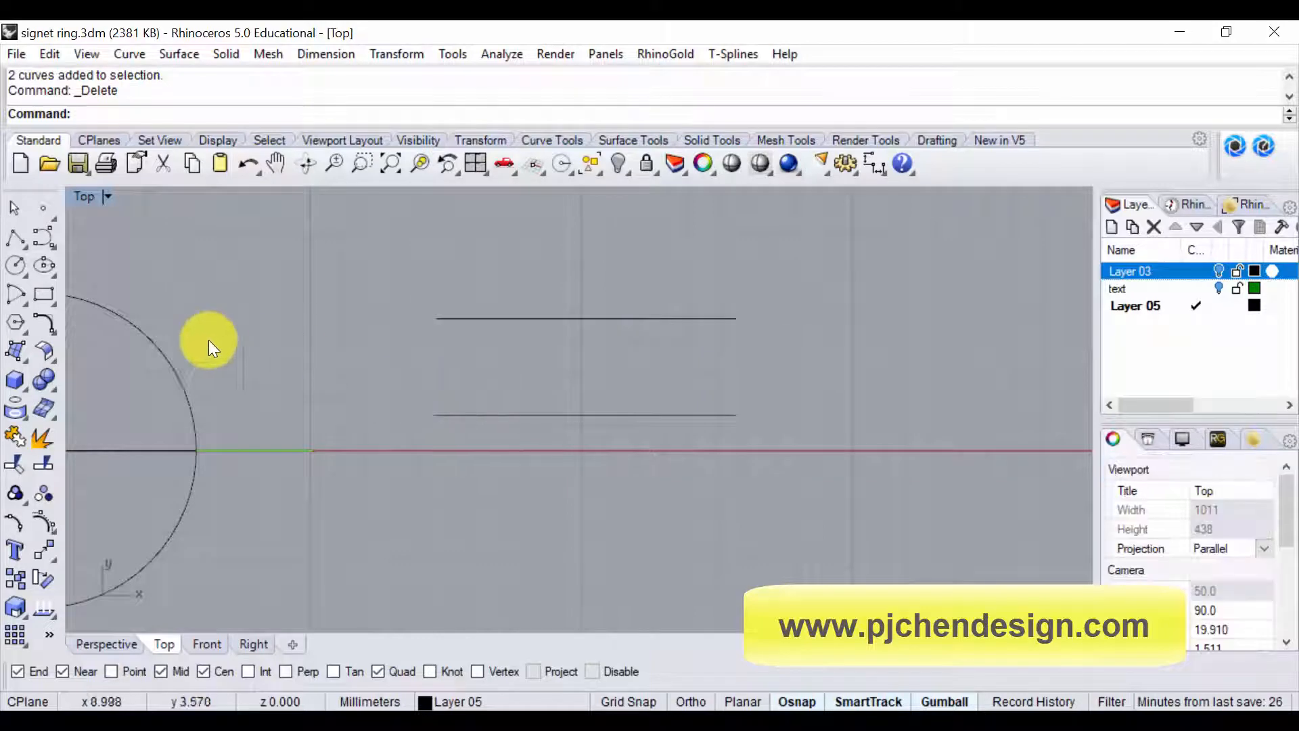
Close both ends of the two parallel lines with rounded adjustable curve blends, keeping the default blend shape
{"action": "left_click", "coordinate": [51, 319]}
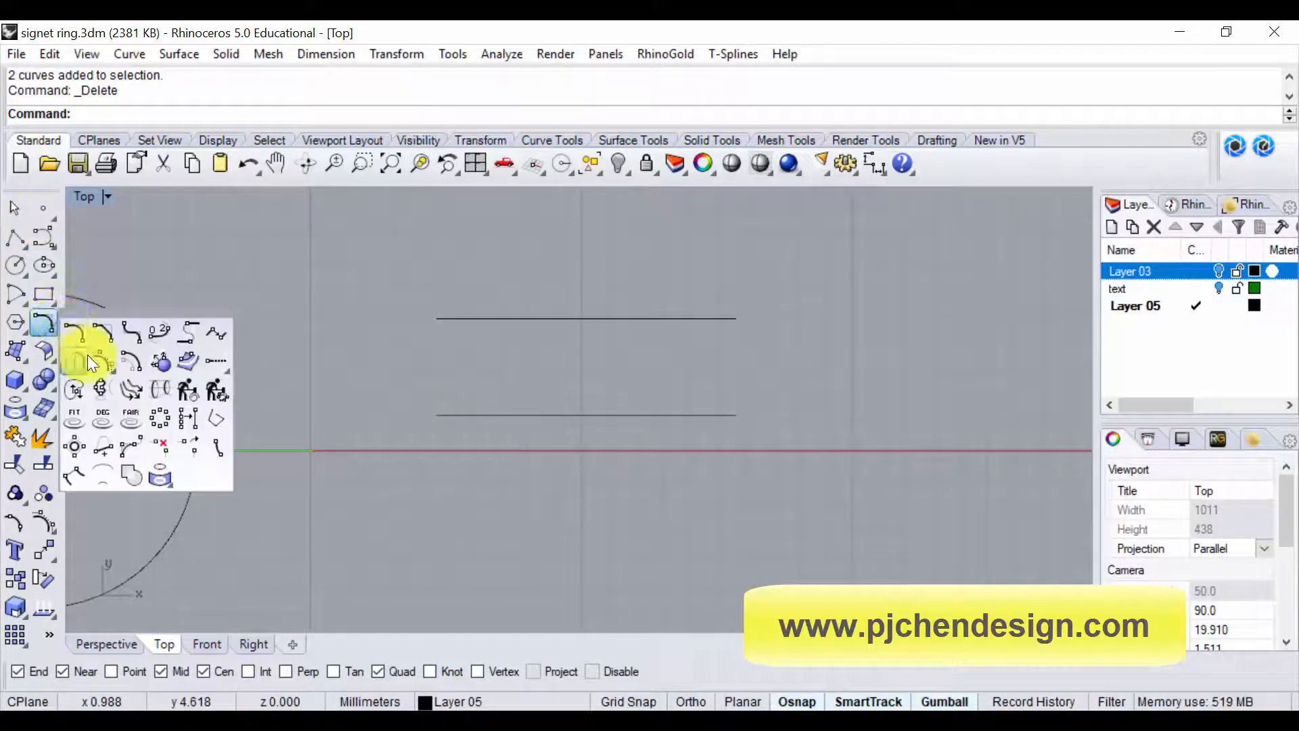
{"action": "left_click", "coordinate": [103, 332]}
{"action": "left_click", "coordinate": [443, 319]}
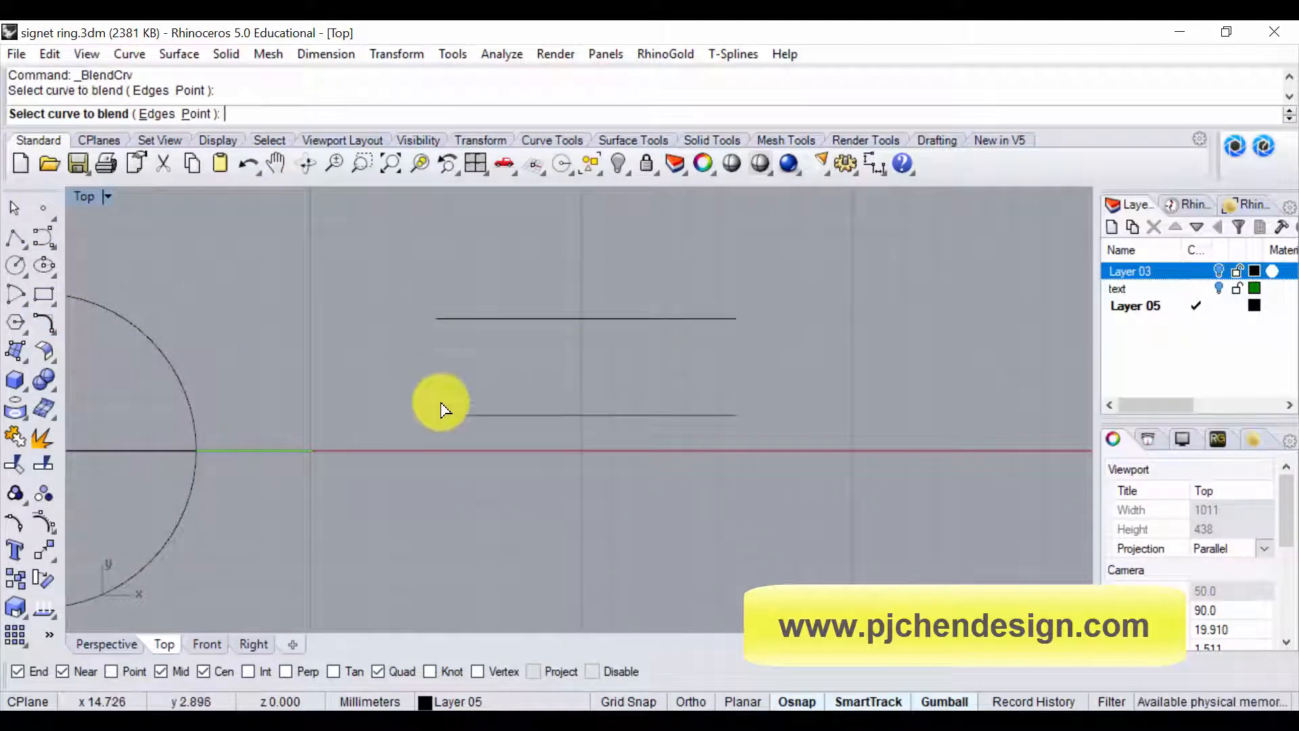
{"action": "left_click", "coordinate": [441, 414]}
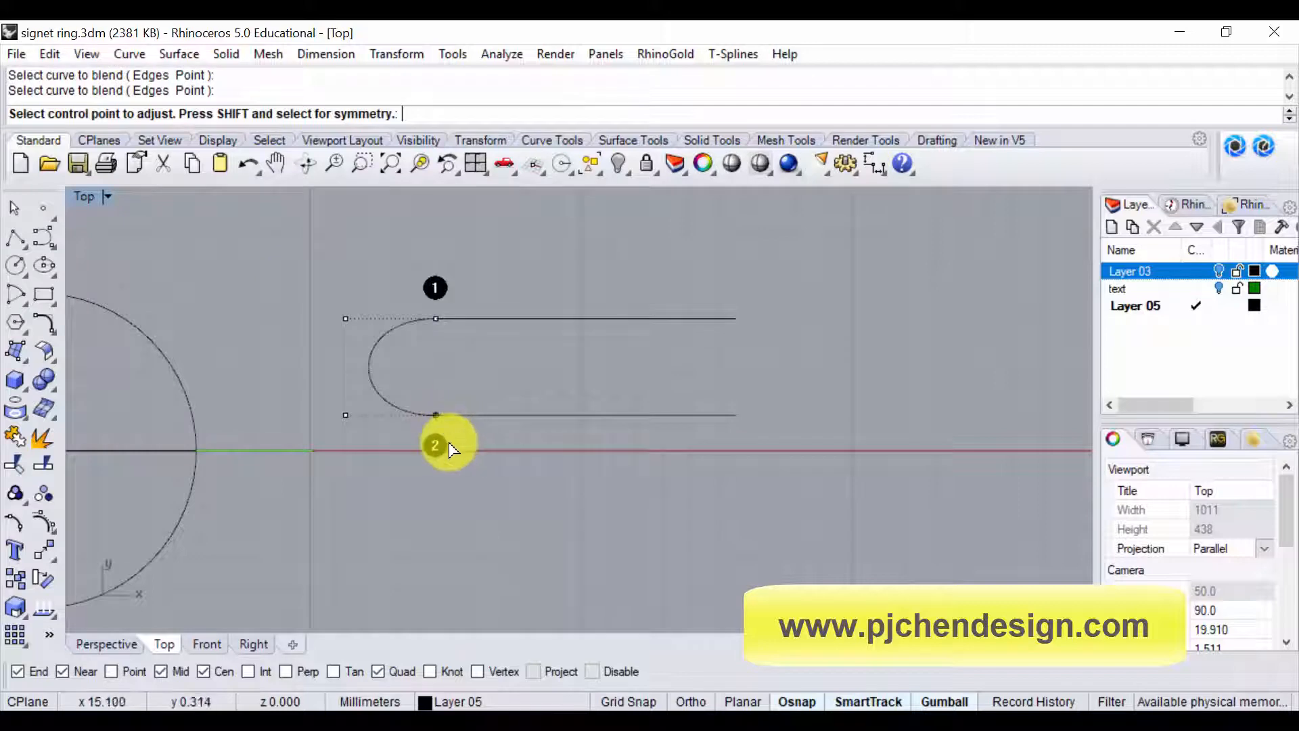
{"action": "right_click", "coordinate": [320, 314]}
{"action": "right_click", "coordinate": [429, 322]}
{"action": "left_click", "coordinate": [726, 321]}
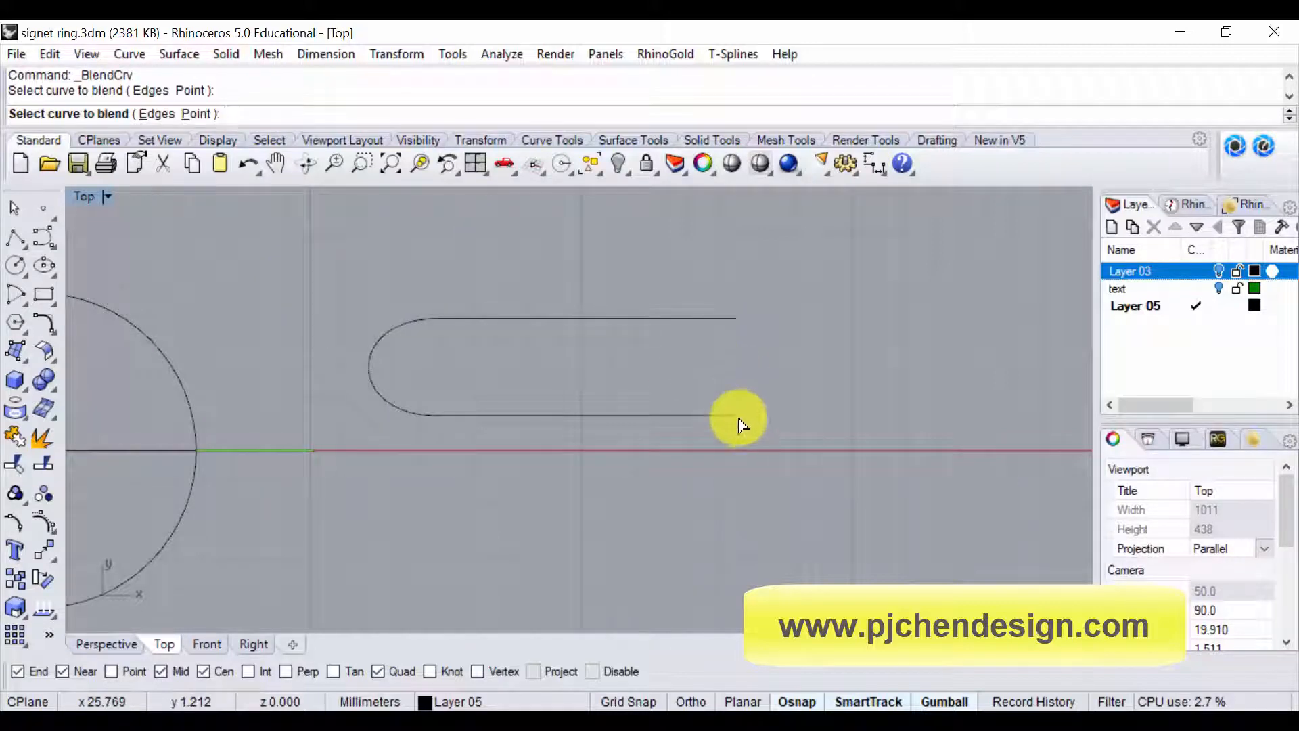
{"action": "left_click", "coordinate": [734, 414]}
{"action": "right_click", "coordinate": [525, 318]}
Select the round-ended profile to check that it is one closed curve, and view it beside the ring curves in a maximized Perspective view
{"action": "scroll", "coordinate": [612, 416], "scroll_direction": "down", "scroll_amount": 6}
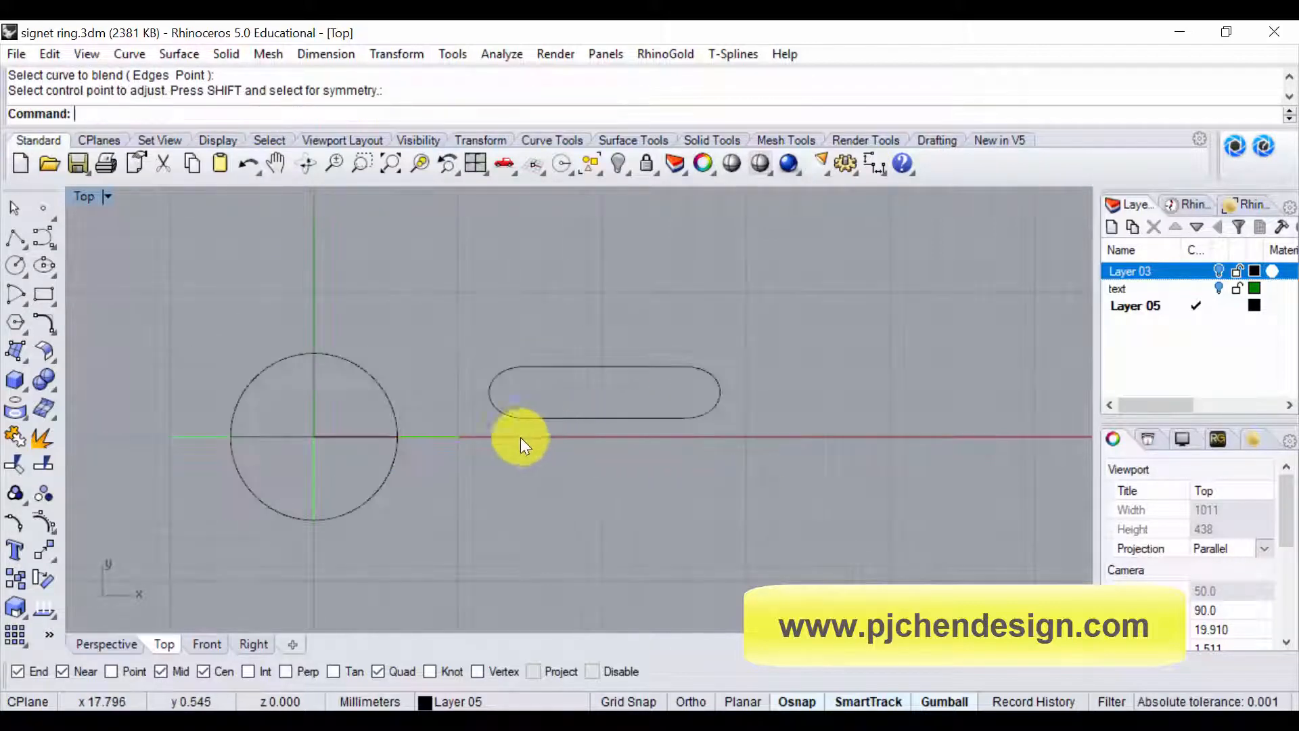
{"action": "right_click_drag", "start_coordinate": [518, 440], "coordinate": [630, 383]}
{"action": "scroll", "coordinate": [627, 368], "scroll_direction": "down", "scroll_amount": 4}
{"action": "scroll", "coordinate": [611, 345], "scroll_direction": "up", "scroll_amount": 4}
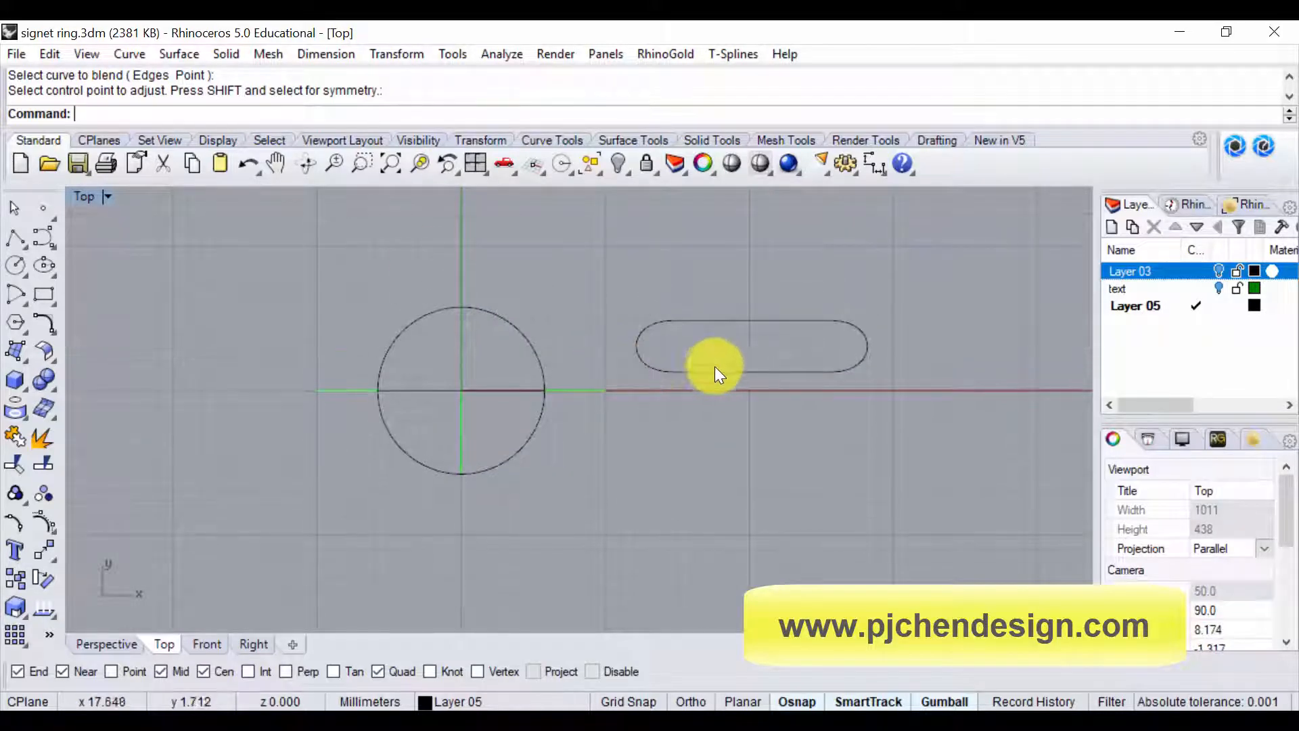
{"action": "left_click", "coordinate": [606, 322]}
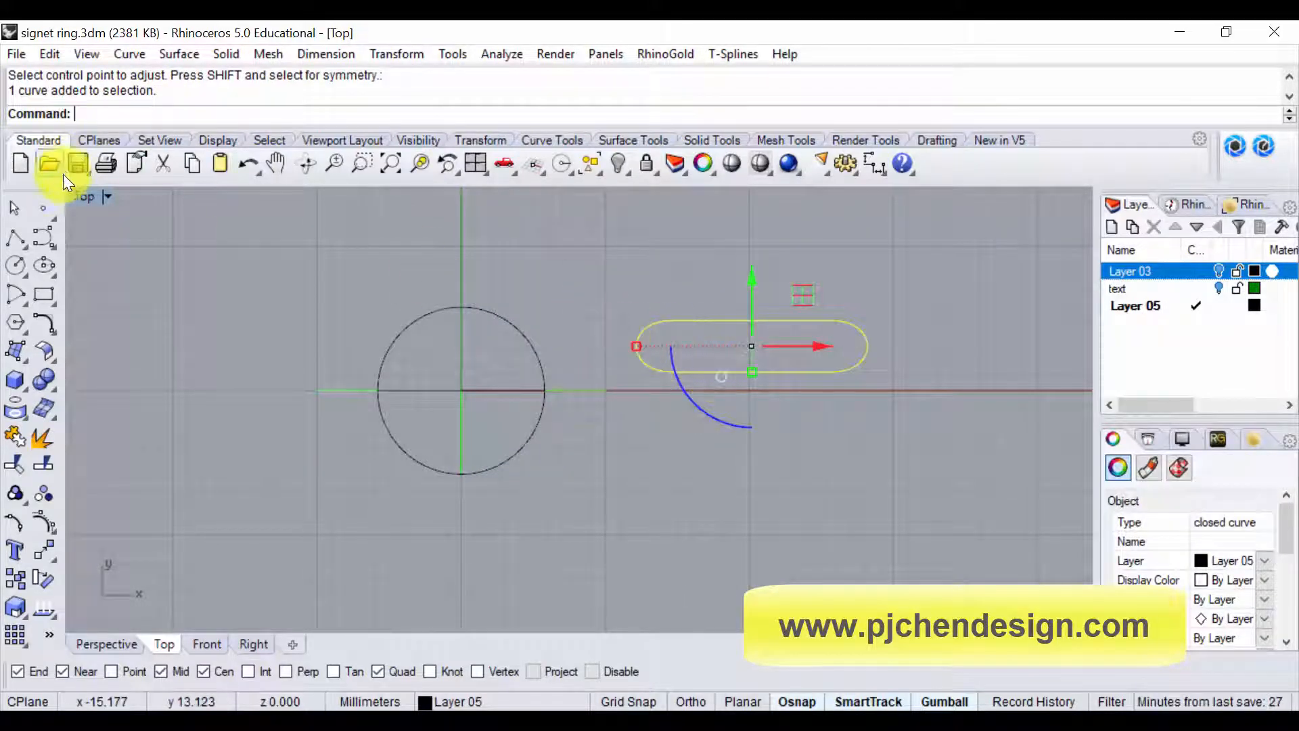
{"action": "double_click", "coordinate": [84, 196]}
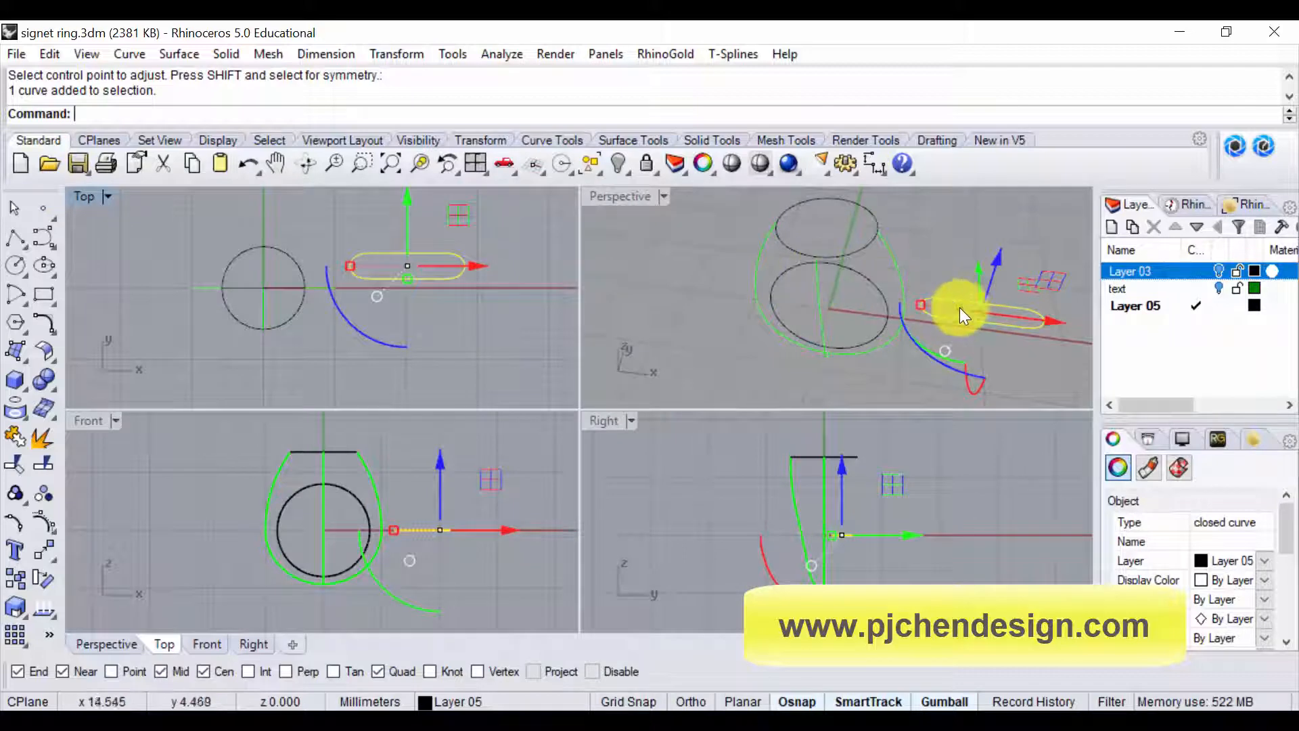
{"action": "double_click", "coordinate": [666, 199]}
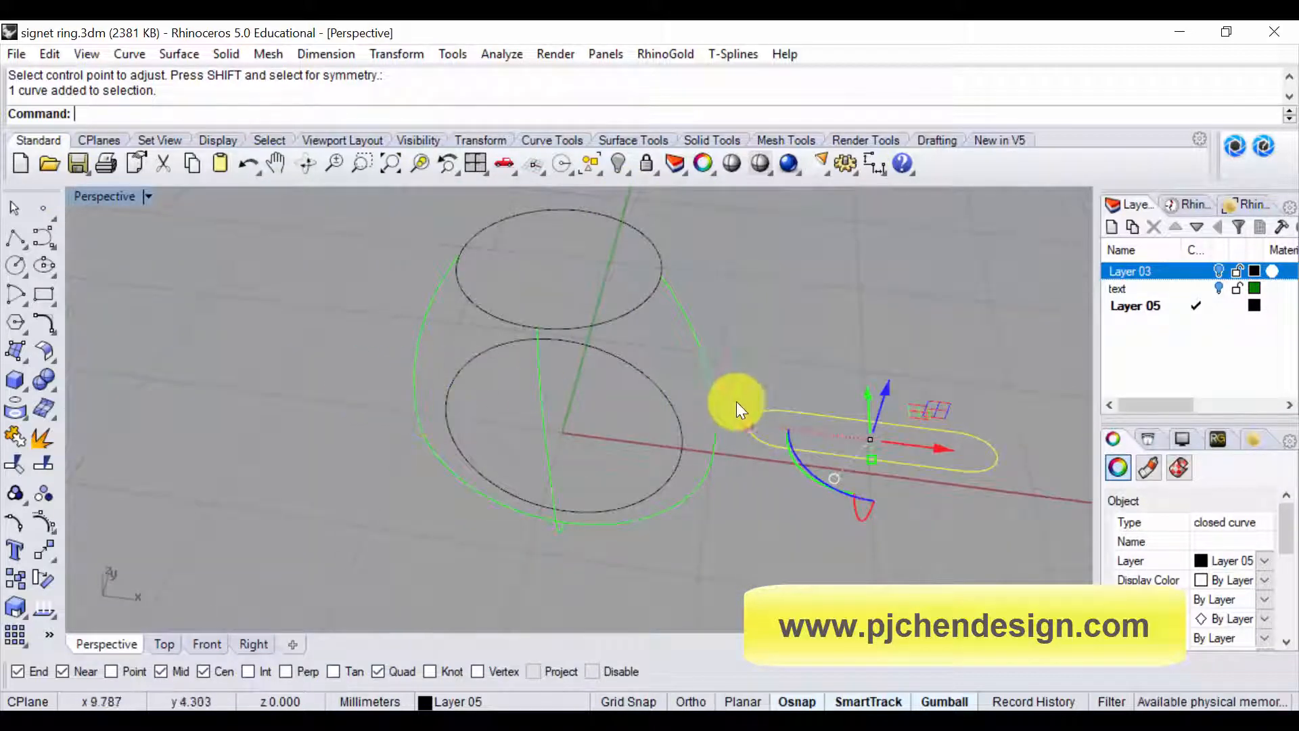
{"action": "right_click_drag", "start_coordinate": [750, 371], "coordinate": [757, 318]}
{"action": "left_click", "coordinate": [521, 209]}
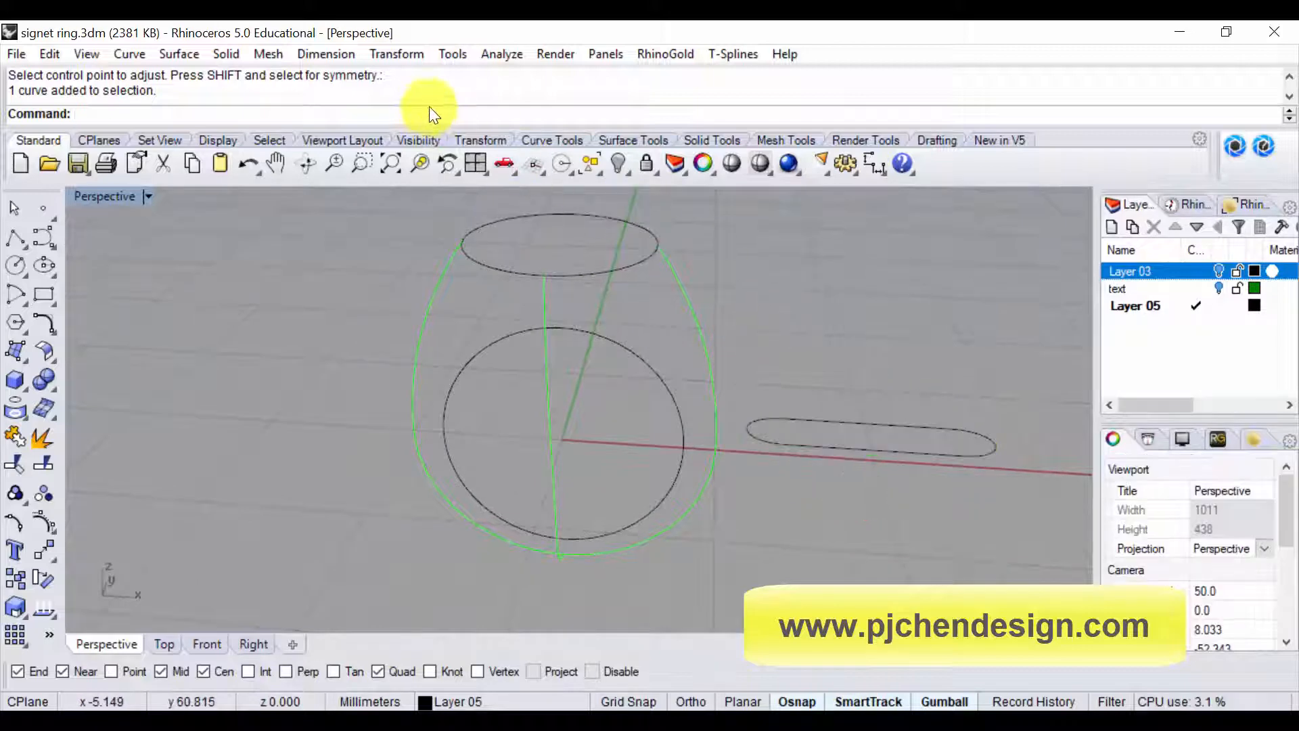
Start a two-point Orient of the round-ended profile, with the midpoints of its two rounded ends as reference points
{"action": "left_click", "coordinate": [509, 56]}
{"action": "mouse_move", "coordinate": [391, 56]}
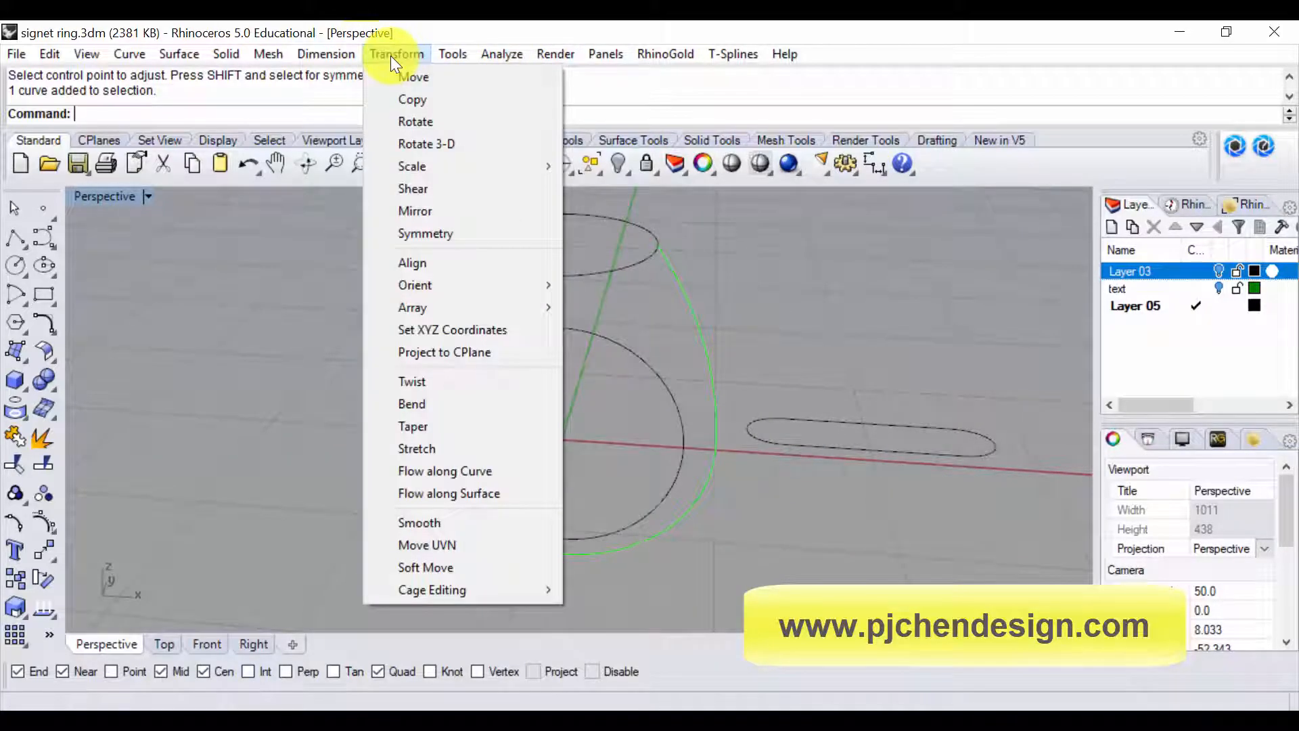
{"action": "mouse_move", "coordinate": [456, 287]}
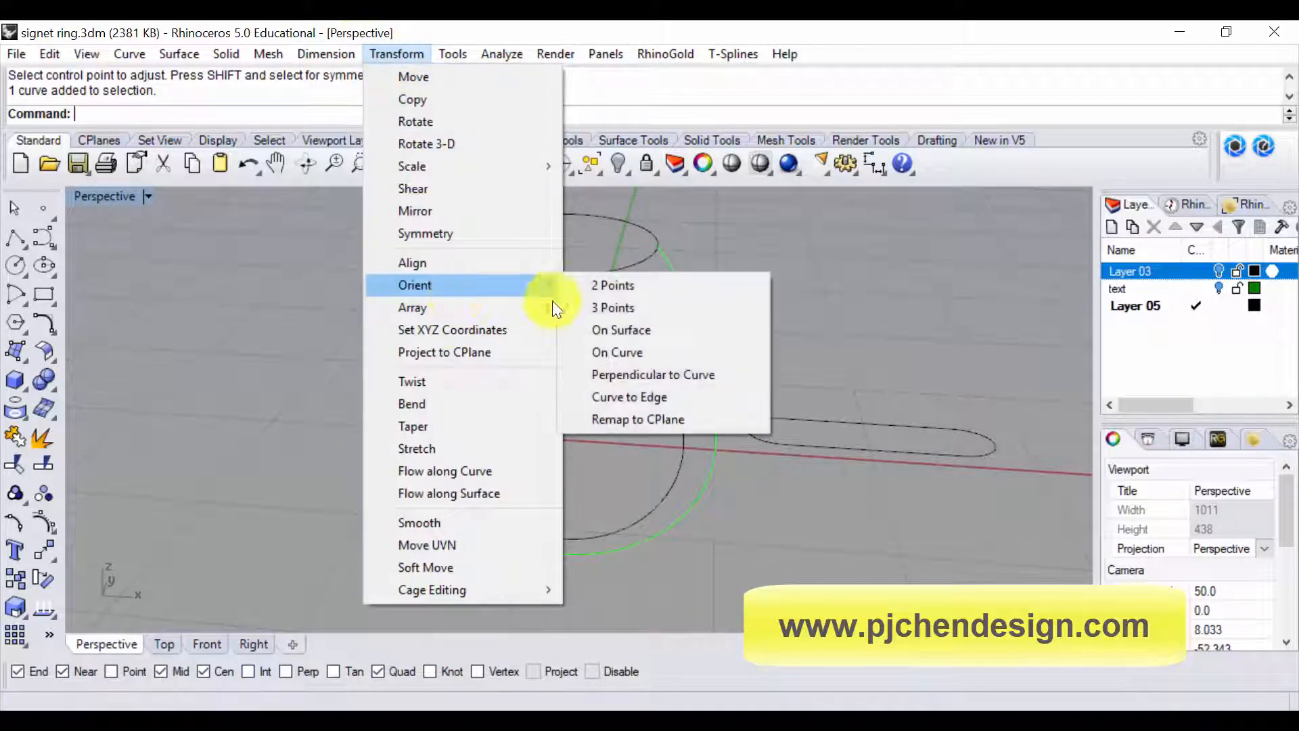
{"action": "left_click", "coordinate": [643, 285]}
{"action": "left_click", "coordinate": [788, 446]}
{"action": "right_click_drag", "start_coordinate": [791, 444], "coordinate": [632, 392], "text": "shift"}
{"action": "key", "text": "Return"}
{"action": "left_click", "coordinate": [601, 387]}
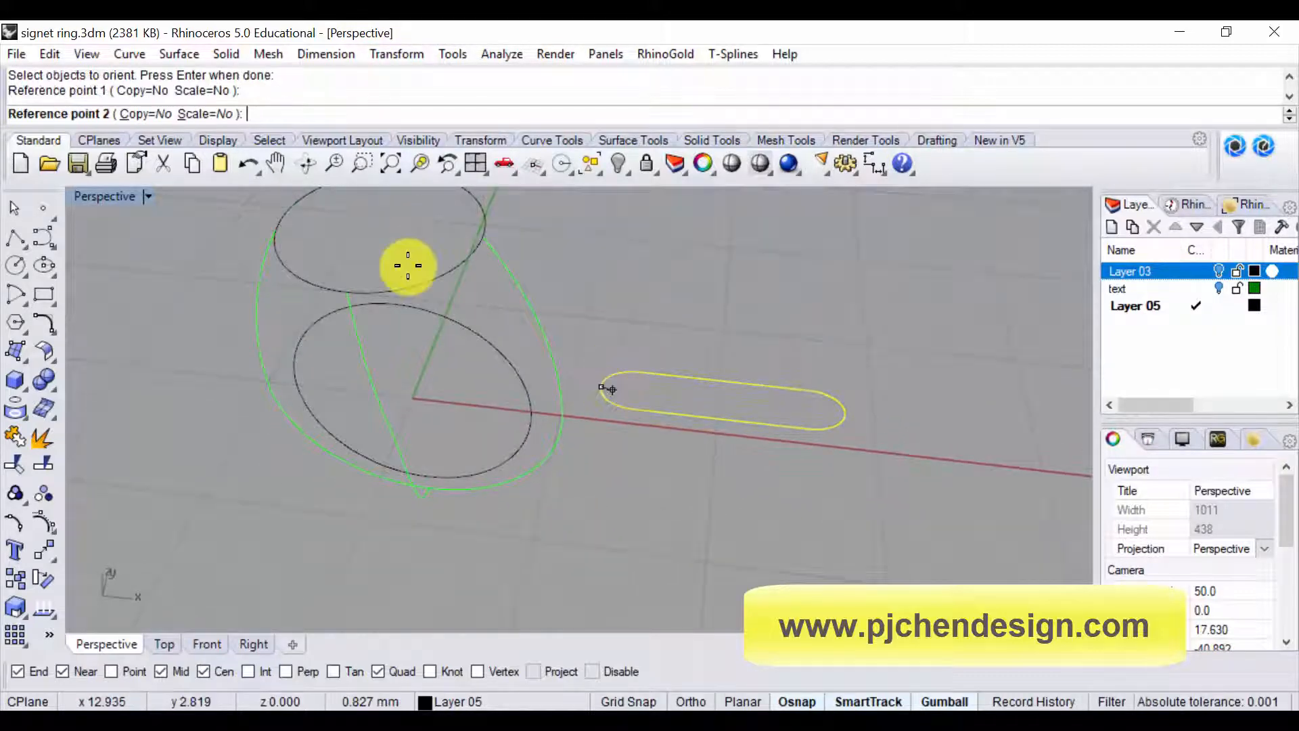
{"action": "left_click", "coordinate": [846, 417]}
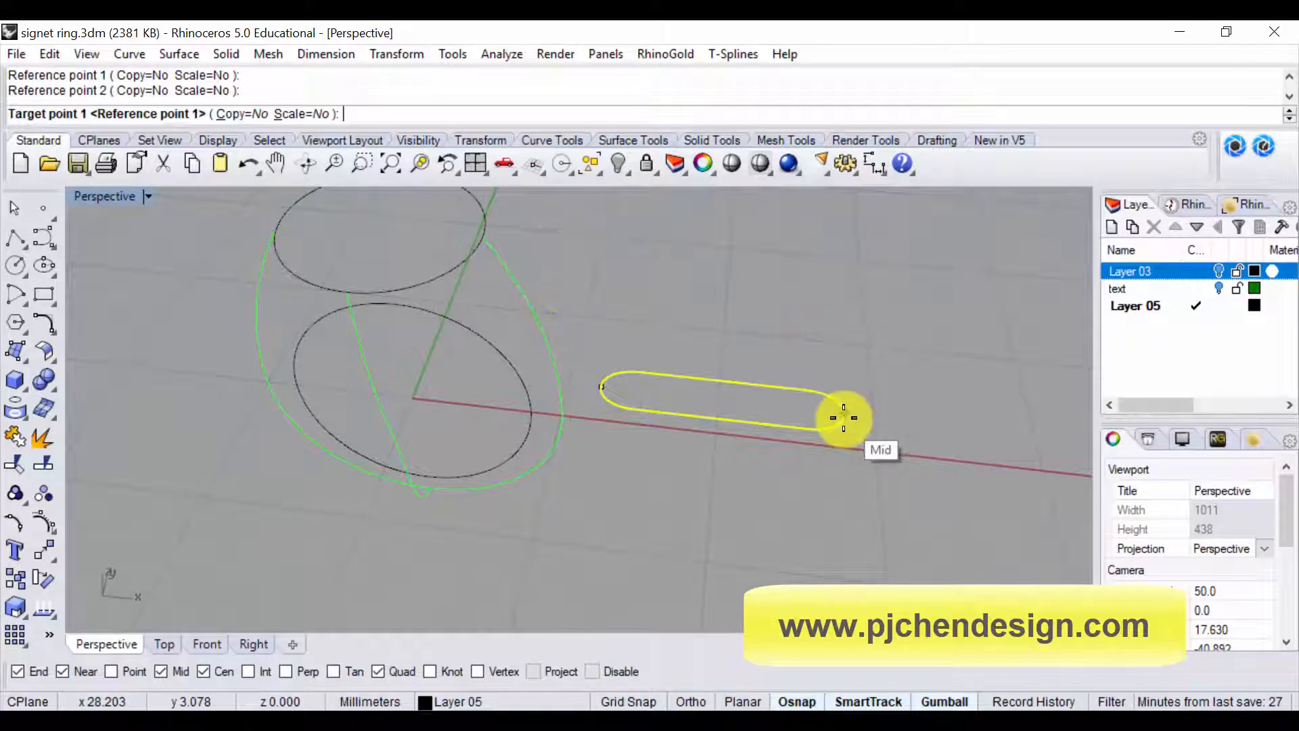
Set the Orient scaling to 3D and fit the profile across the ring from one shank outline half to the other
{"action": "left_click", "coordinate": [292, 115]}
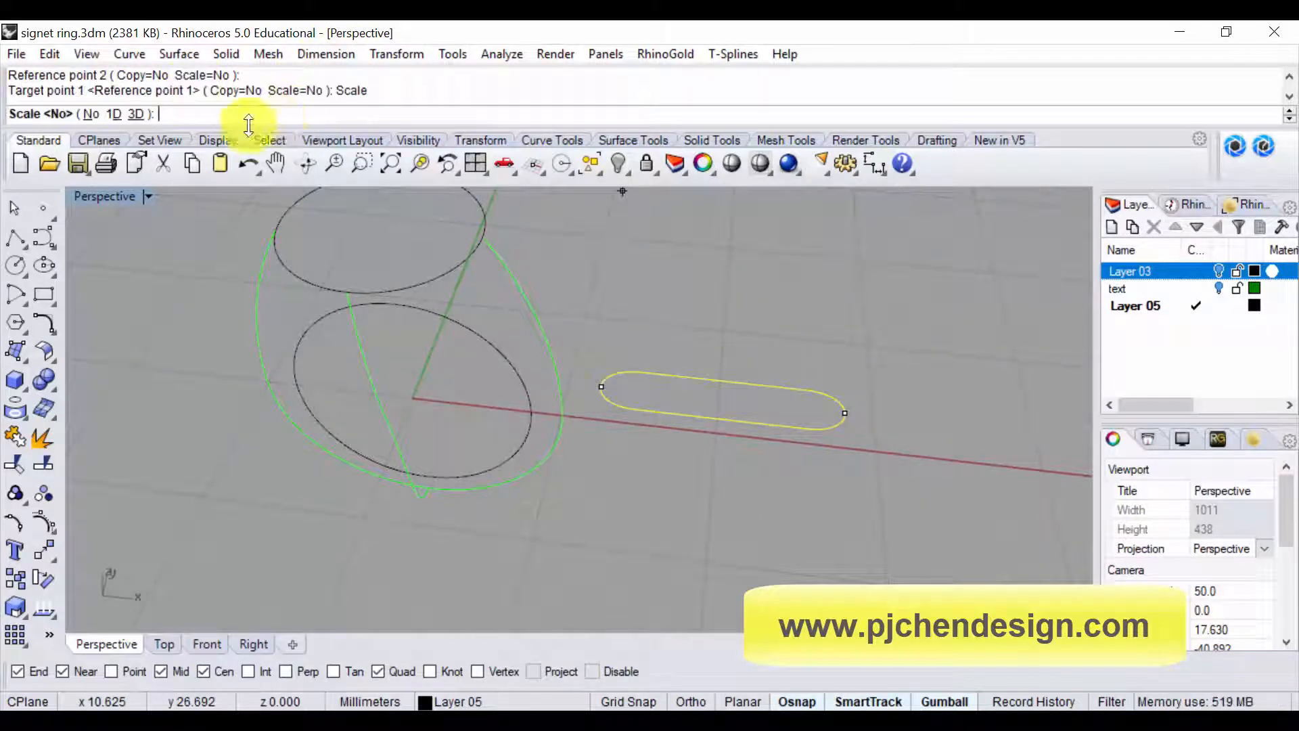
{"action": "left_click", "coordinate": [139, 115]}
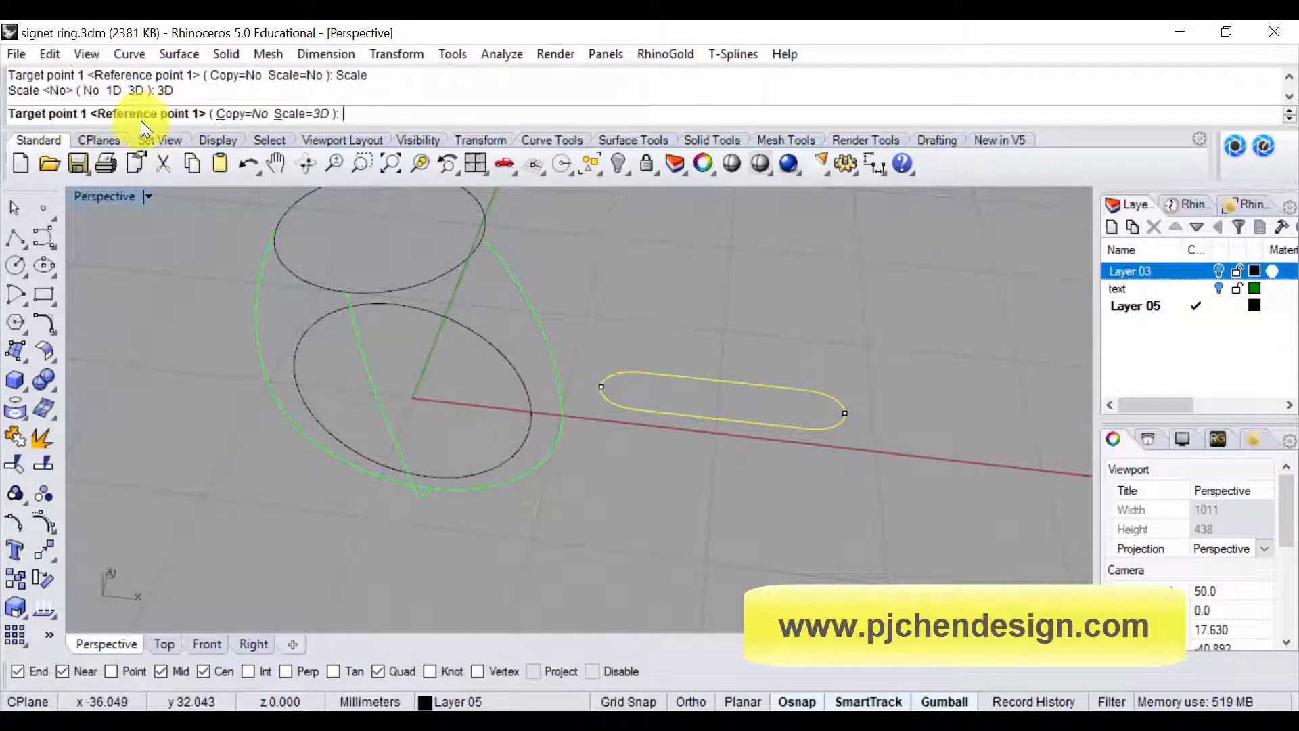
{"action": "left_click", "coordinate": [261, 376]}
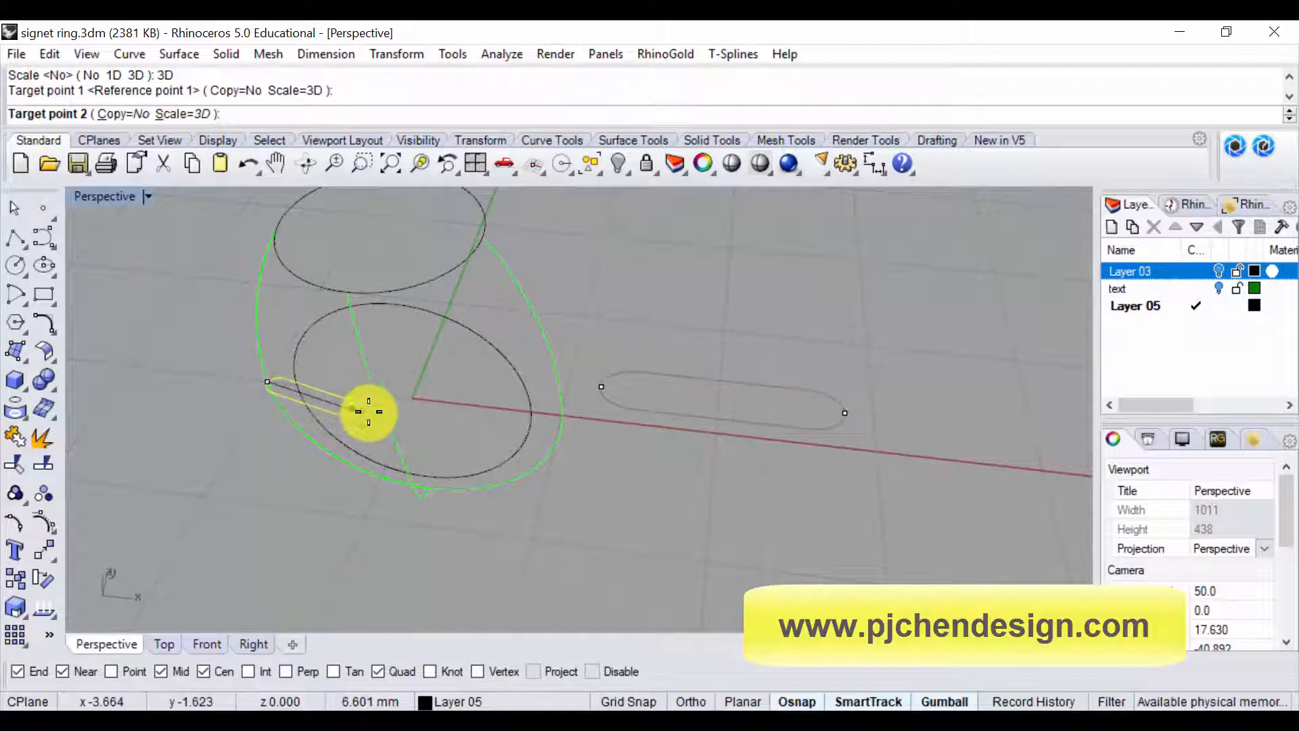
{"action": "left_click", "coordinate": [554, 406]}
{"action": "right_click_drag", "start_coordinate": [681, 502], "coordinate": [569, 374]}
{"action": "right_click_drag", "start_coordinate": [630, 387], "coordinate": [467, 355]}
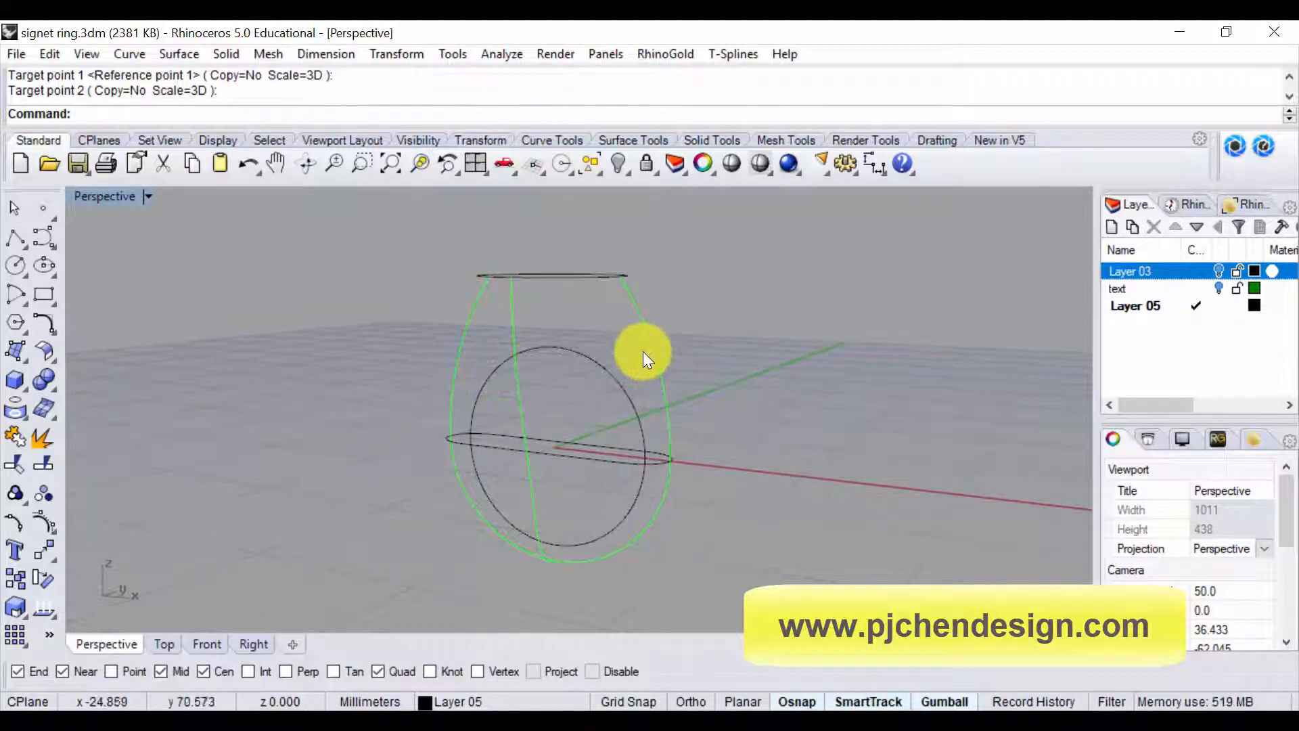
{"action": "right_click_drag", "start_coordinate": [642, 351], "coordinate": [644, 399]}
Set the display color of the face circle and the cross-section profile to Red
{"action": "left_click", "coordinate": [570, 293]}
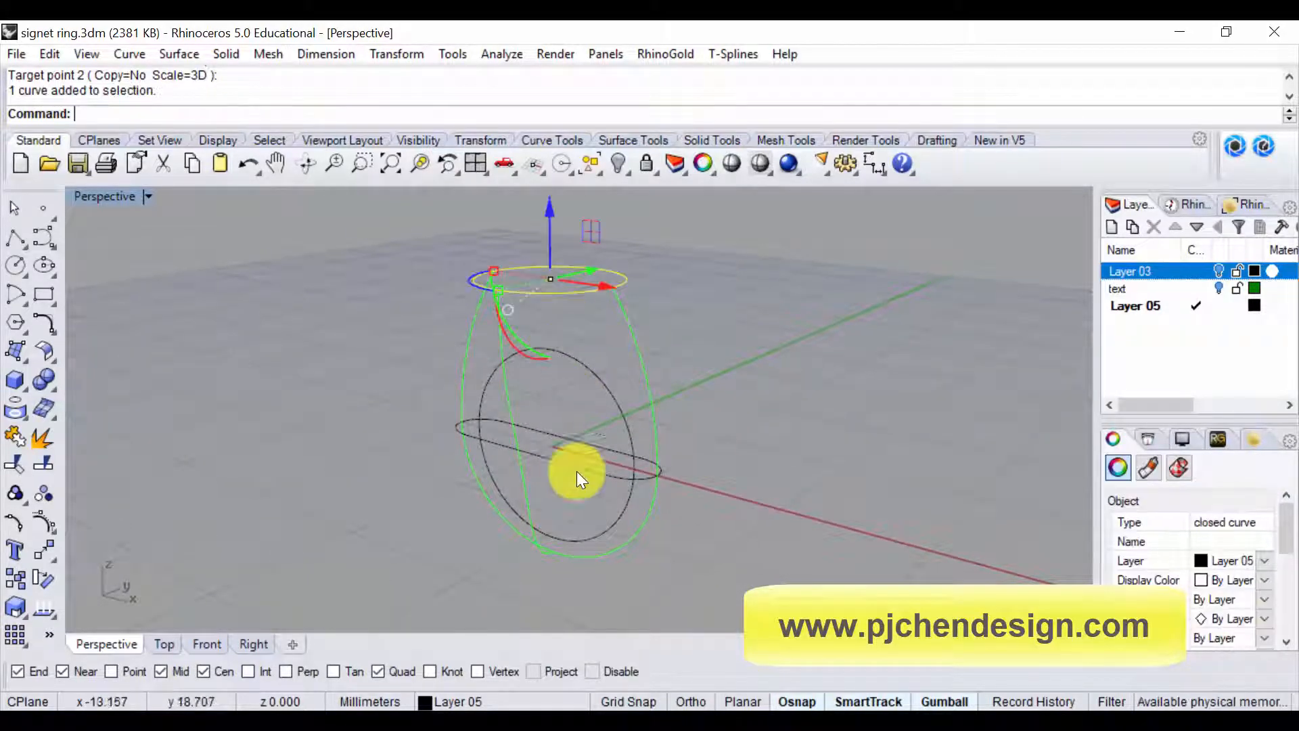
{"action": "left_click", "coordinate": [582, 466], "text": "shift"}
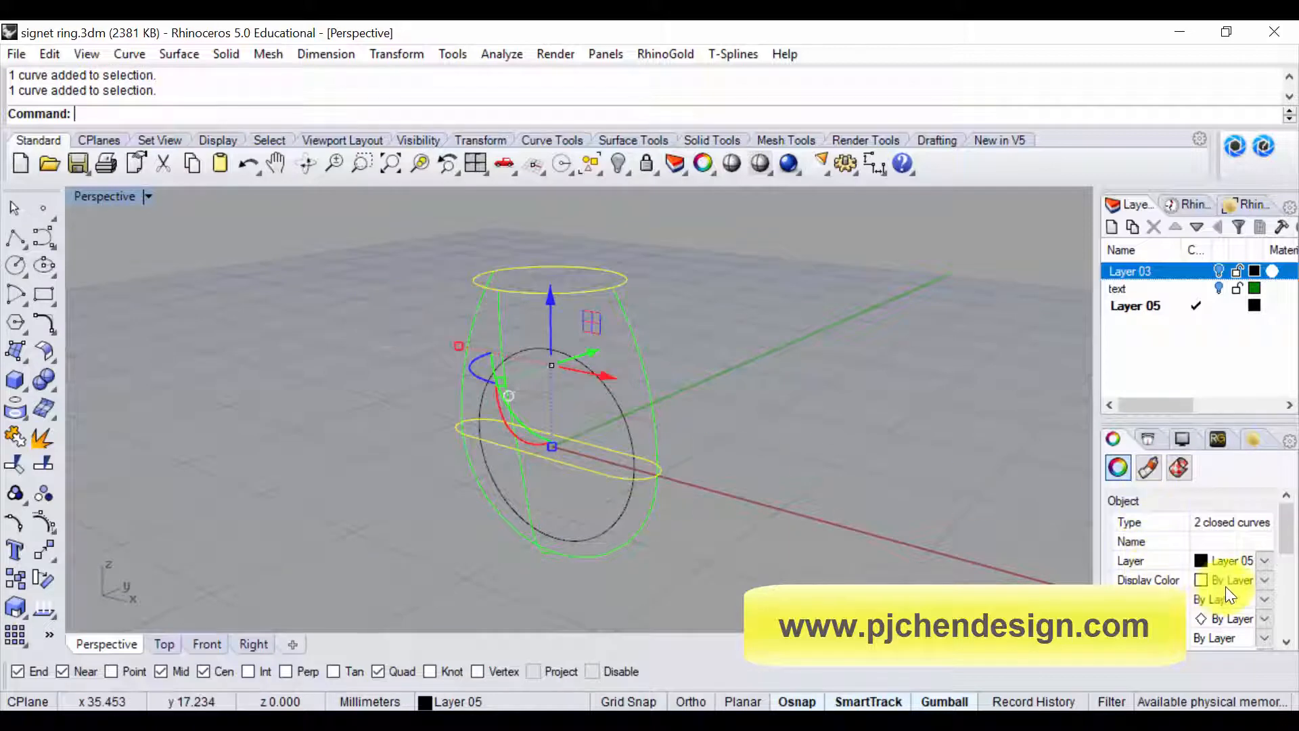
{"action": "left_click", "coordinate": [1260, 583]}
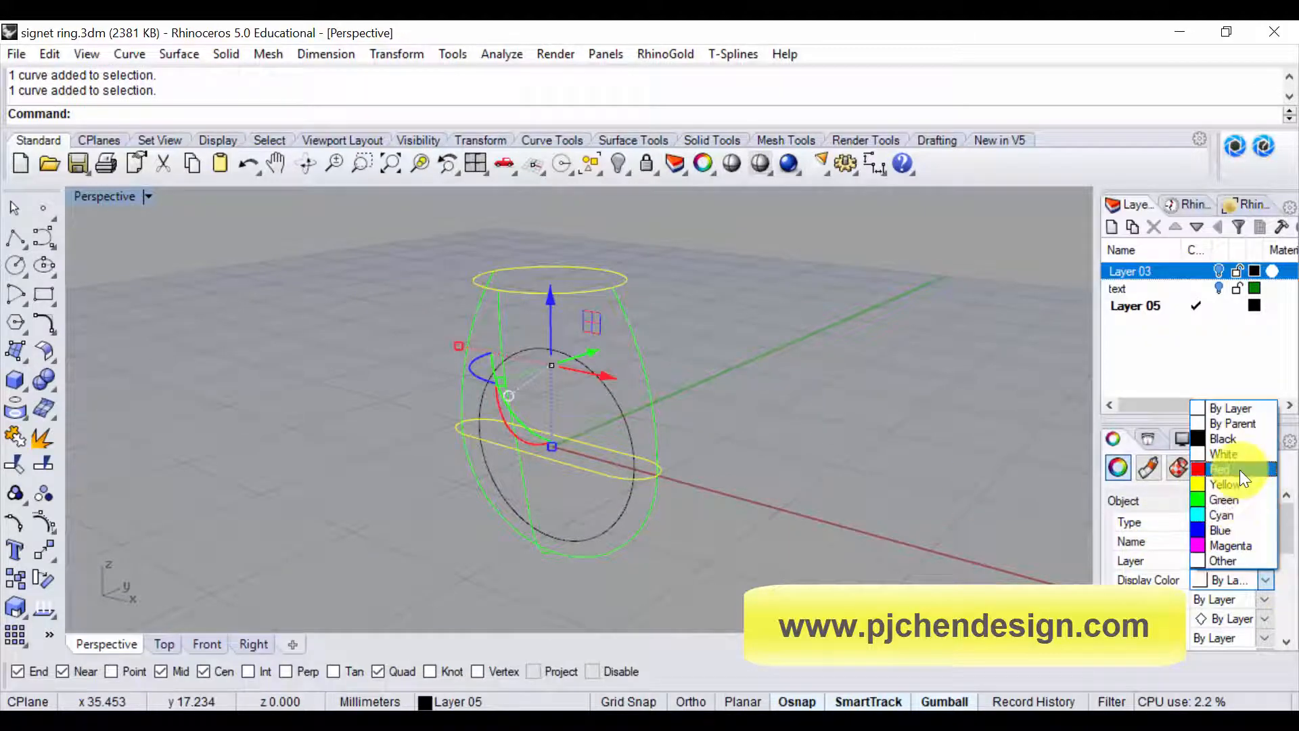
{"action": "left_click", "coordinate": [1238, 468]}
{"action": "left_click", "coordinate": [883, 450]}
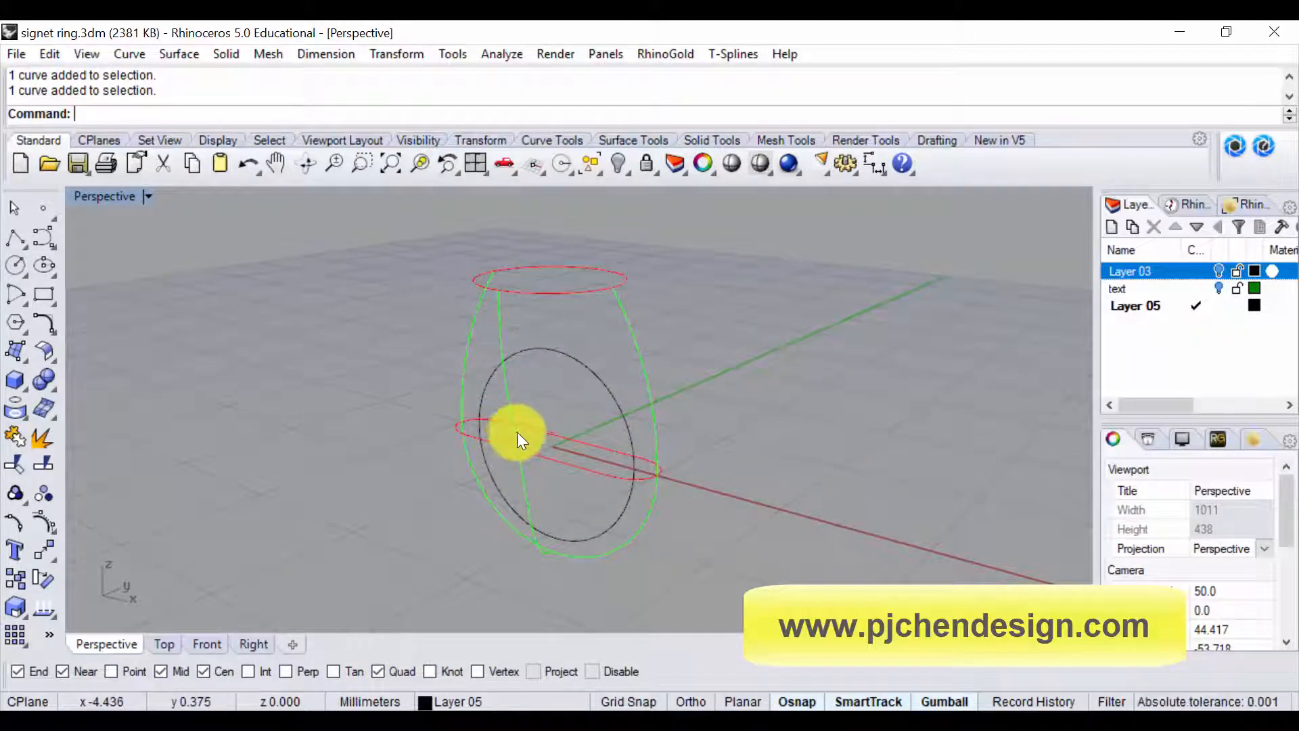
Split the face circle and the cross-section profile with the two shank outline halves, and check the resulting pieces
{"action": "right_click_drag", "start_coordinate": [516, 431], "coordinate": [571, 348]}
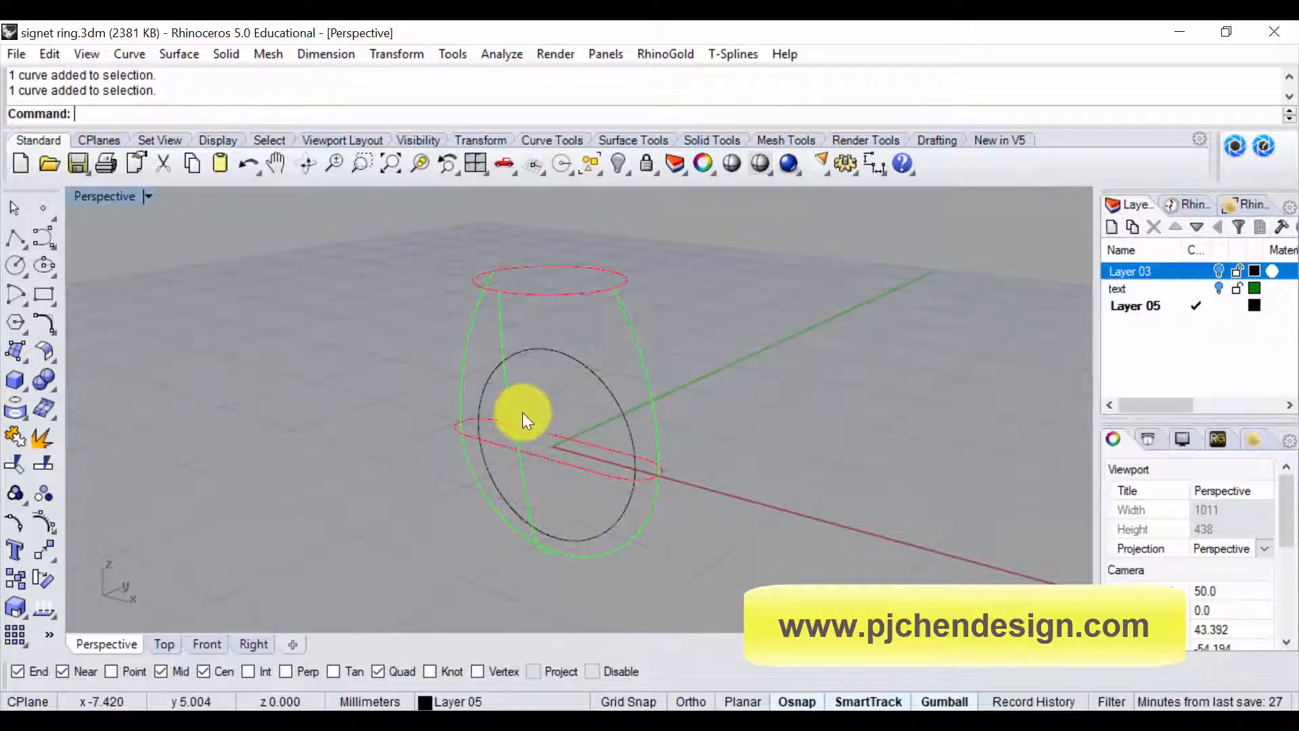
{"action": "left_click", "coordinate": [631, 332]}
{"action": "left_click", "coordinate": [431, 351]}
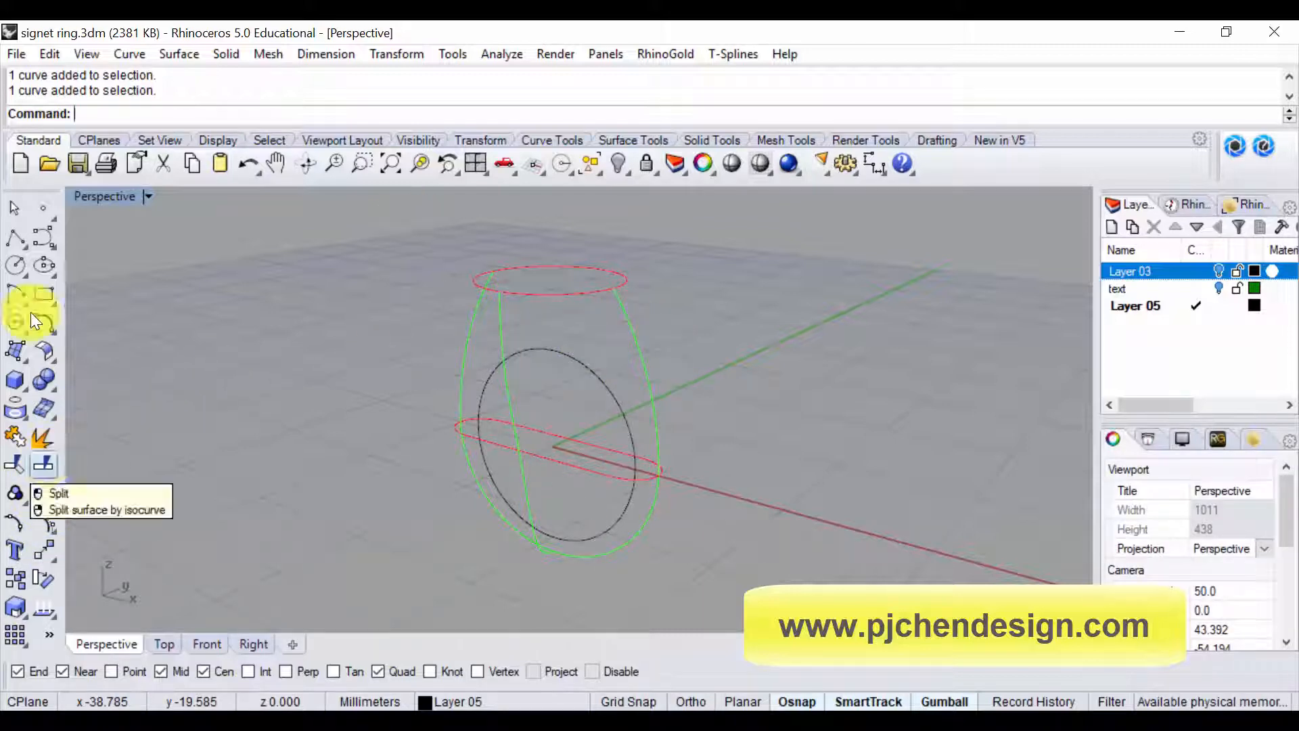
{"action": "left_click", "coordinate": [46, 462]}
{"action": "left_click", "coordinate": [625, 280]}
{"action": "left_click", "coordinate": [573, 477]}
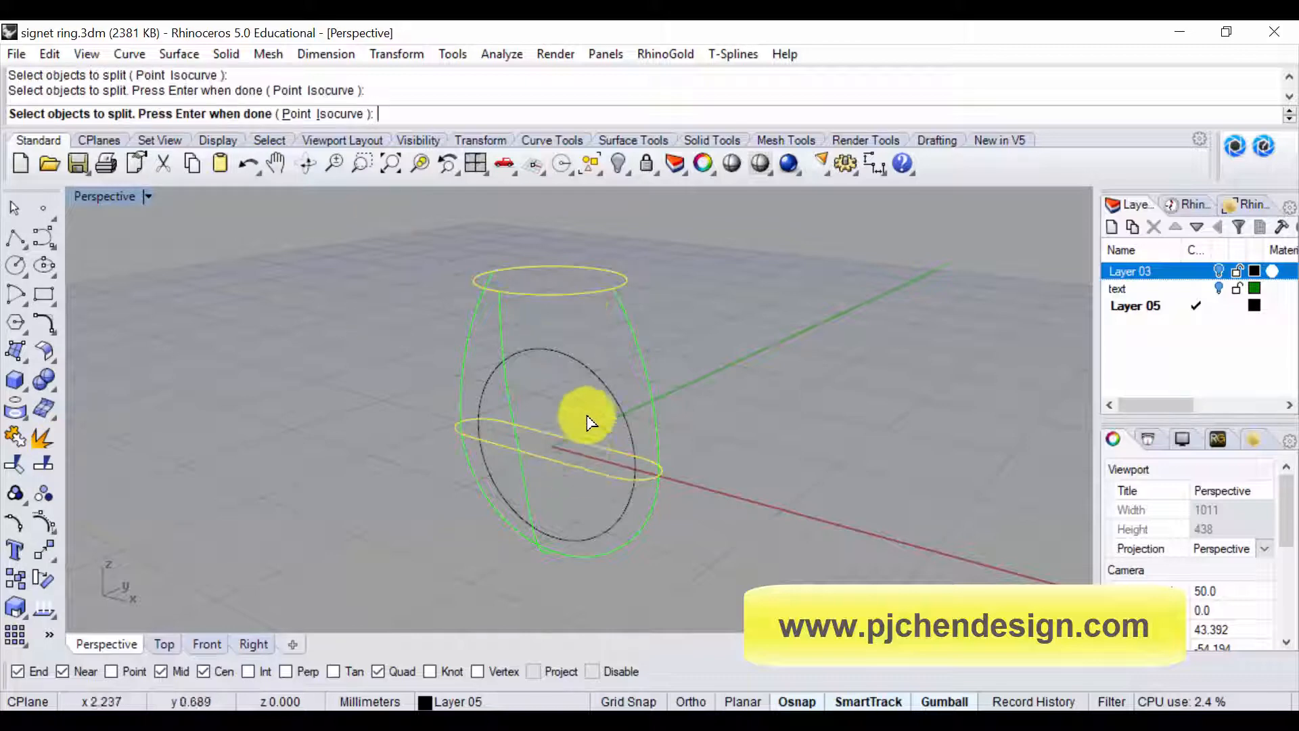
{"action": "key", "text": "Return"}
{"action": "left_click", "coordinate": [633, 342]}
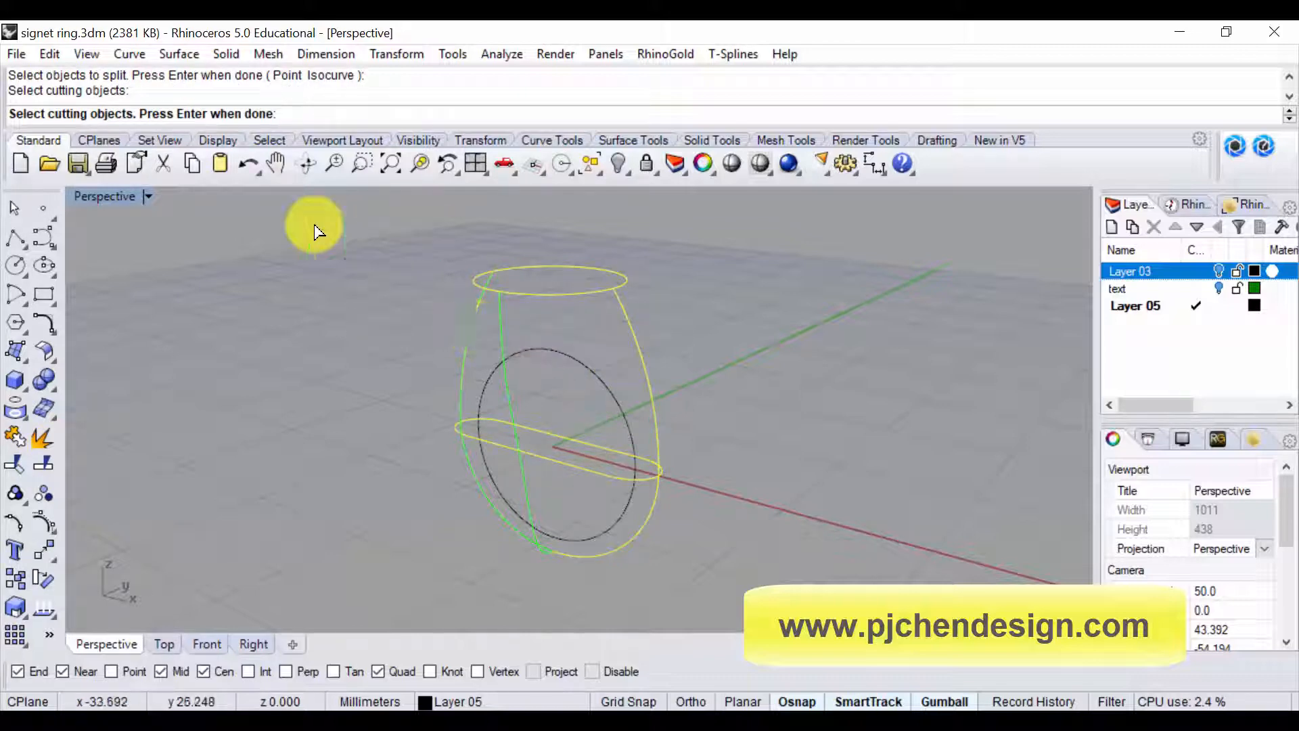
{"action": "key", "text": "Return"}
{"action": "left_click", "coordinate": [578, 466]}
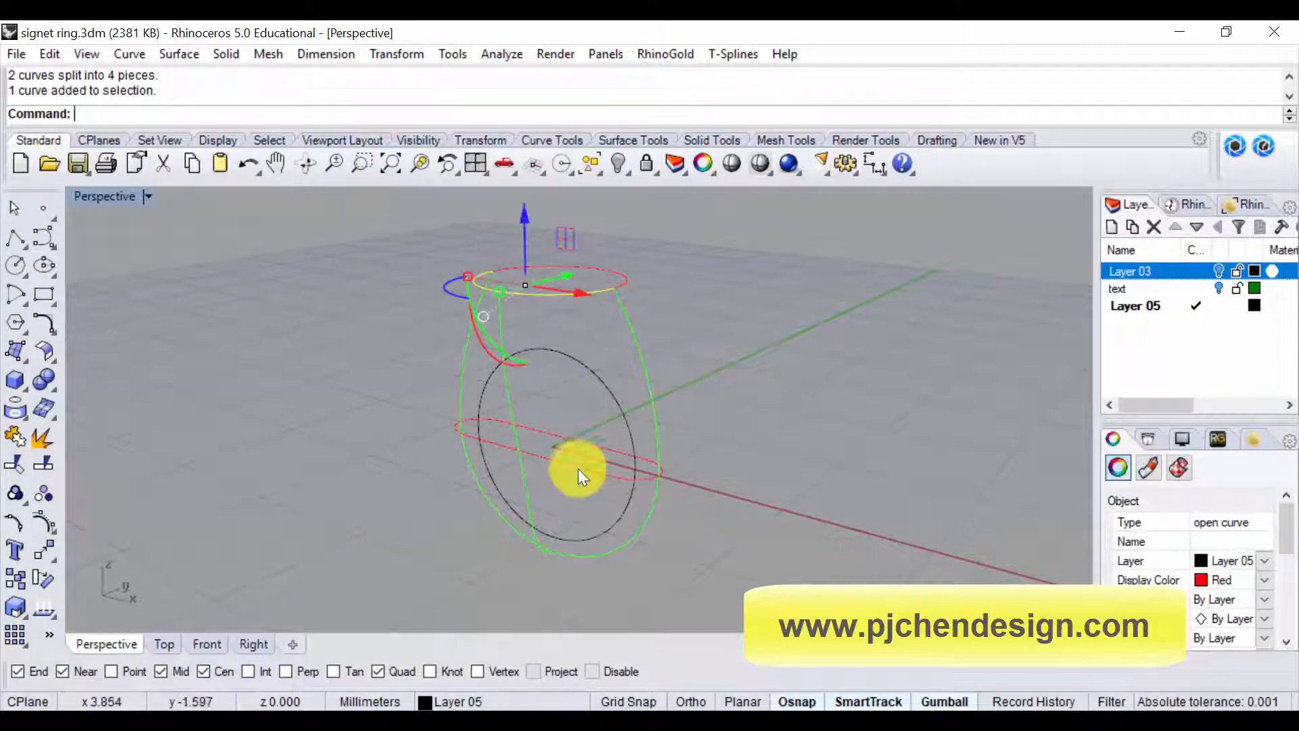
{"action": "left_click", "coordinate": [489, 288]}
{"action": "key", "text": "Escape"}
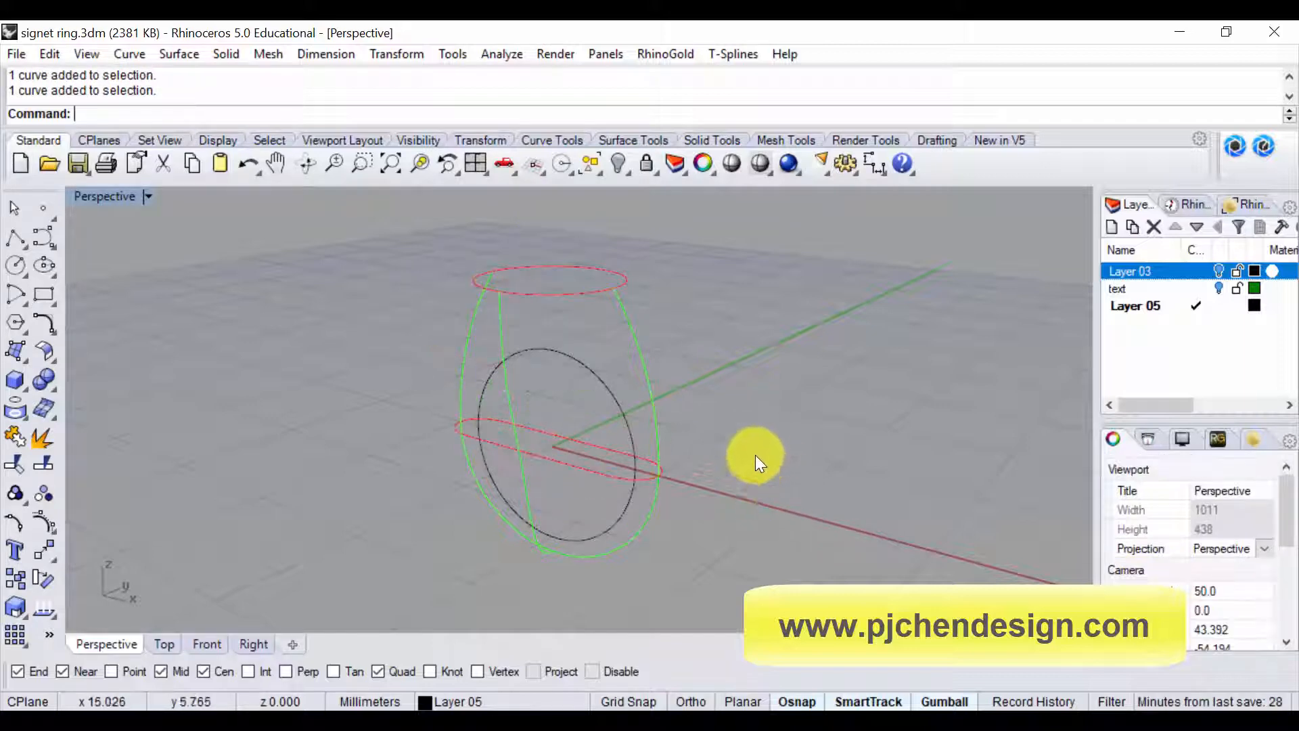
Create a curve network surface from the shank outline halves, side profile curve, and adjacent halves of face circle and cross-section, keeping Position edge matching
{"action": "mouse_move", "coordinate": [754, 458]}
{"action": "right_mouse_down"}
{"action": "mouse_move", "coordinate": [785, 426]}
{"action": "mouse_move", "coordinate": [769, 446]}
{"action": "right_mouse_up"}
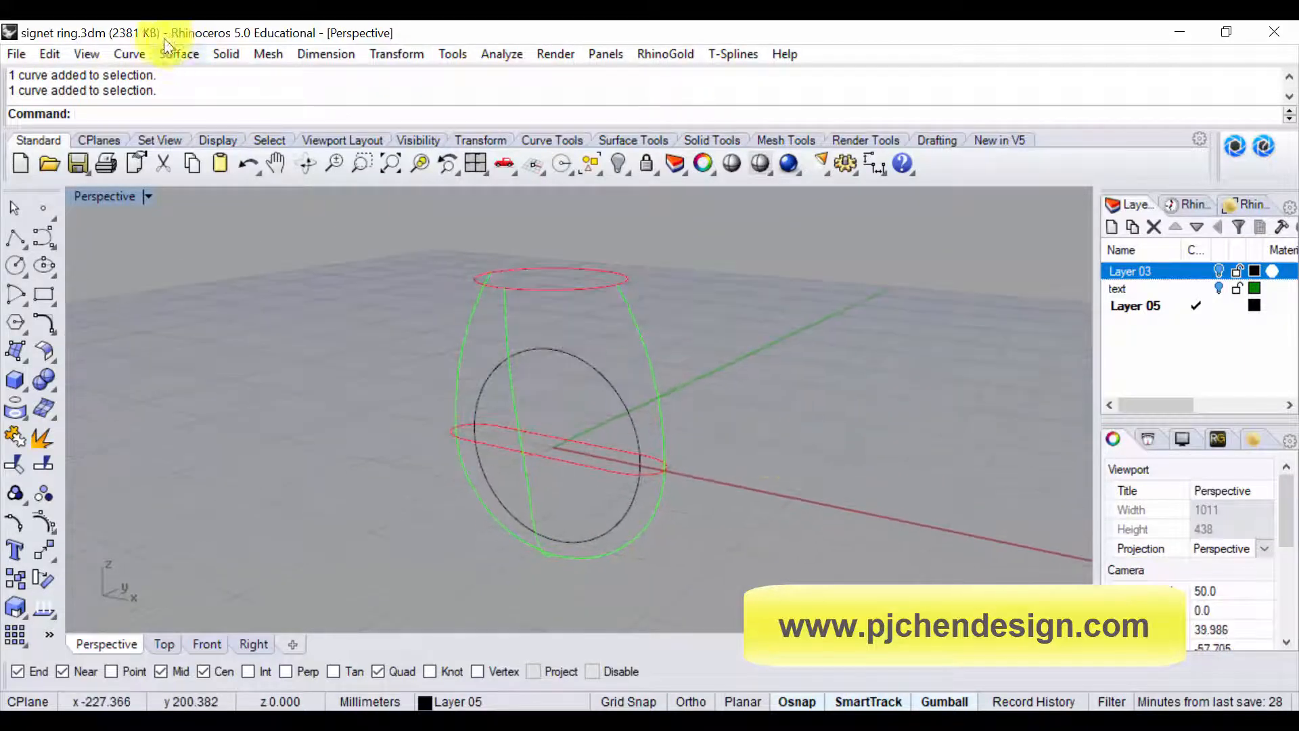
{"action": "left_click", "coordinate": [176, 54]}
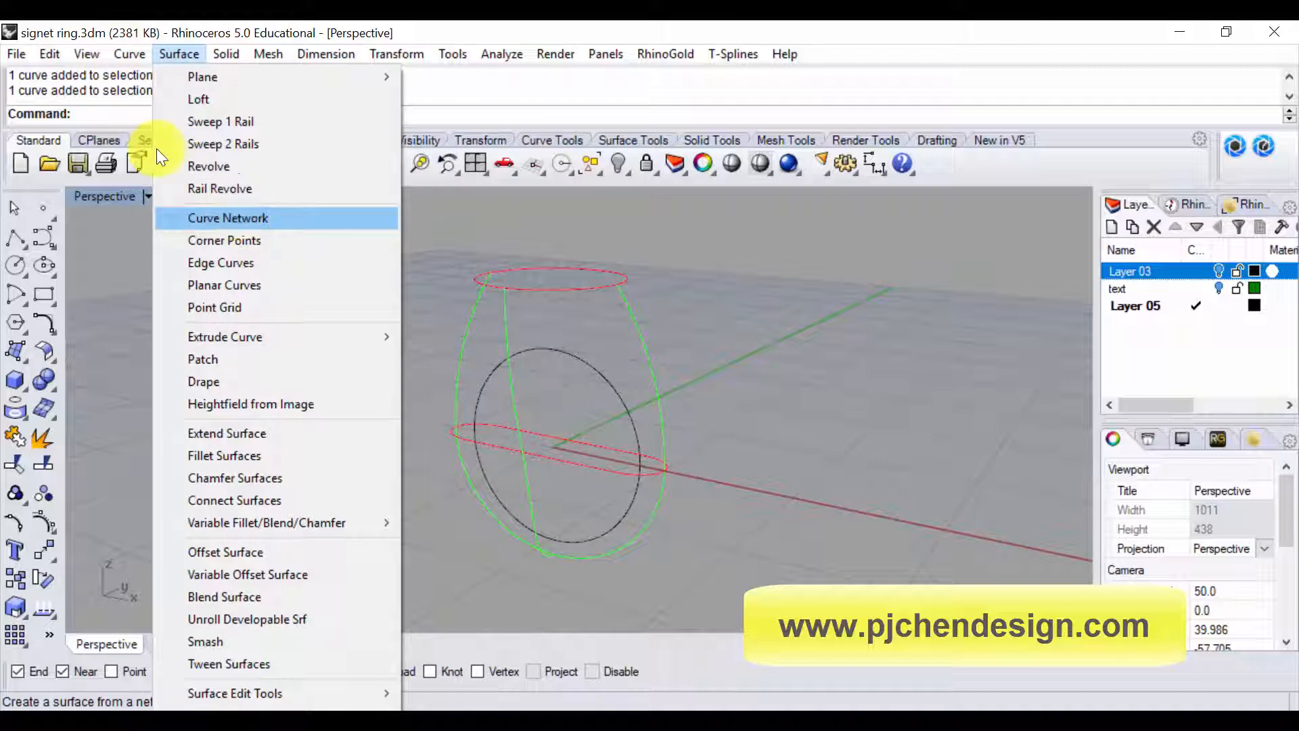
{"action": "left_click", "coordinate": [237, 218]}
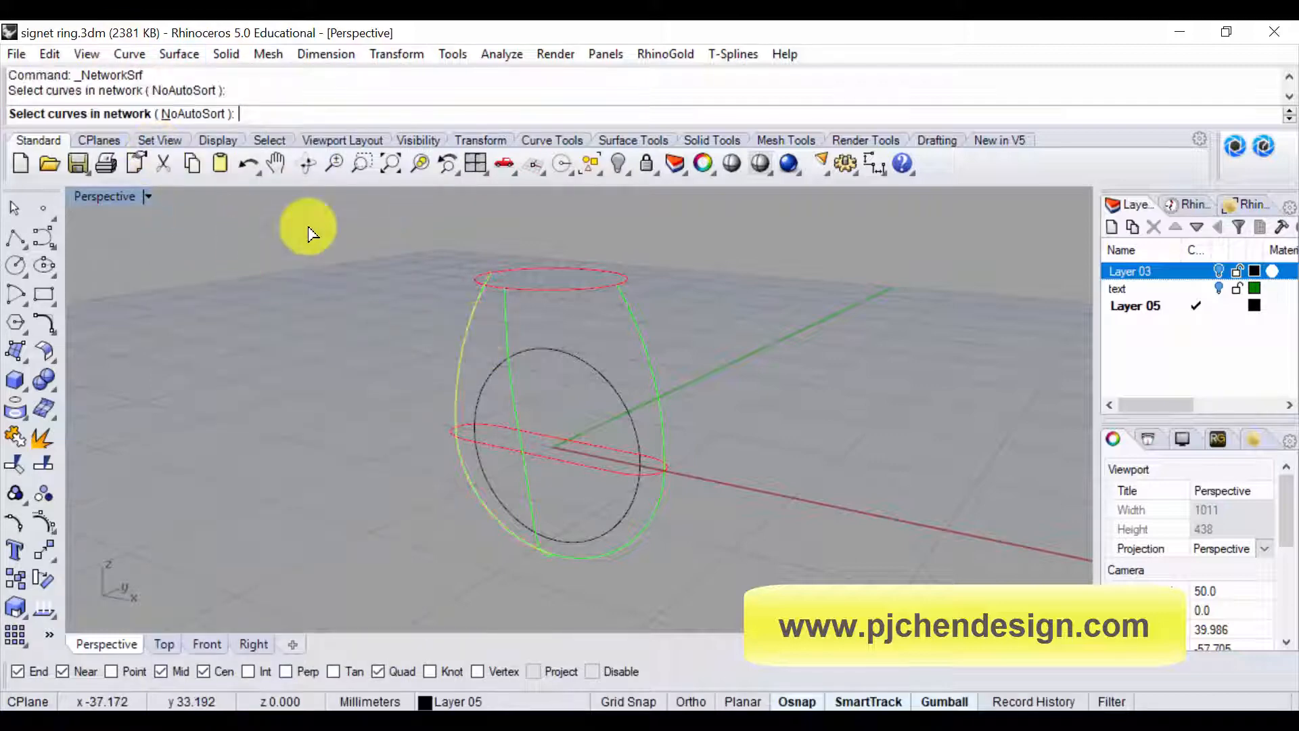
{"action": "left_click", "coordinate": [511, 368]}
{"action": "left_click", "coordinate": [660, 392]}
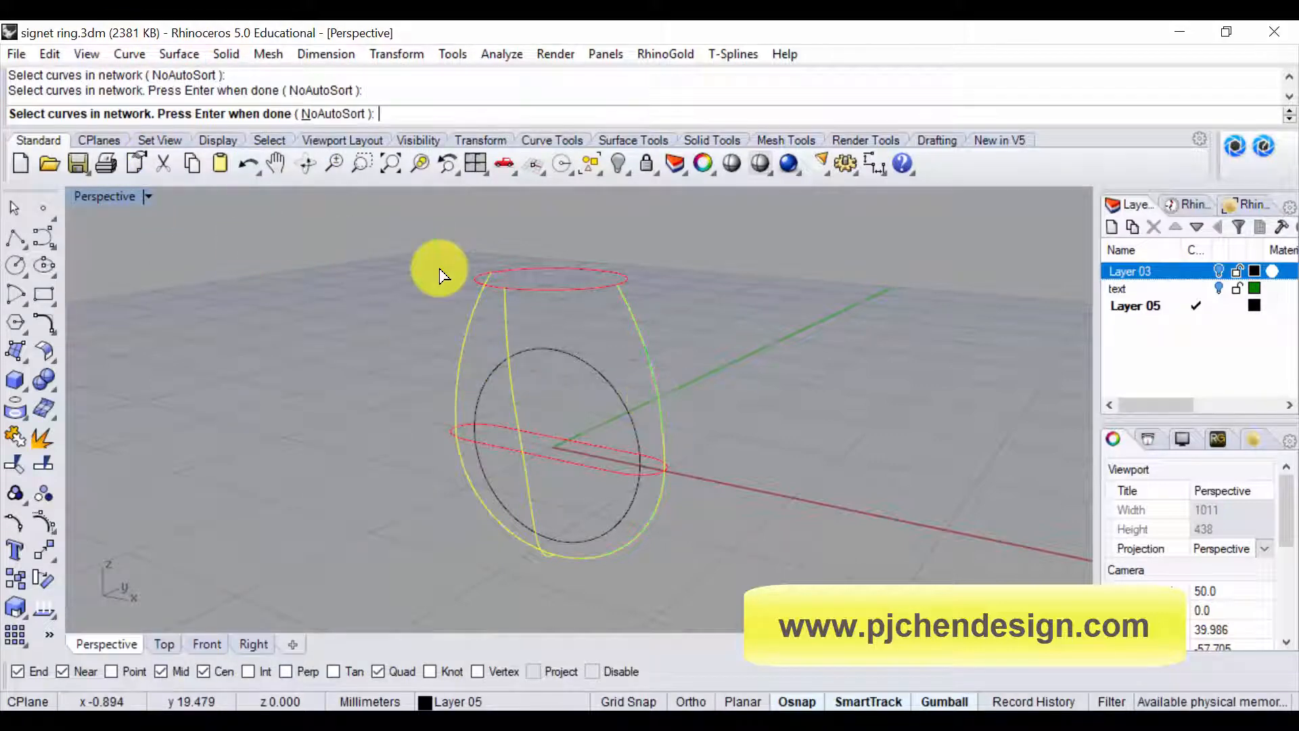
{"action": "left_click", "coordinate": [558, 295]}
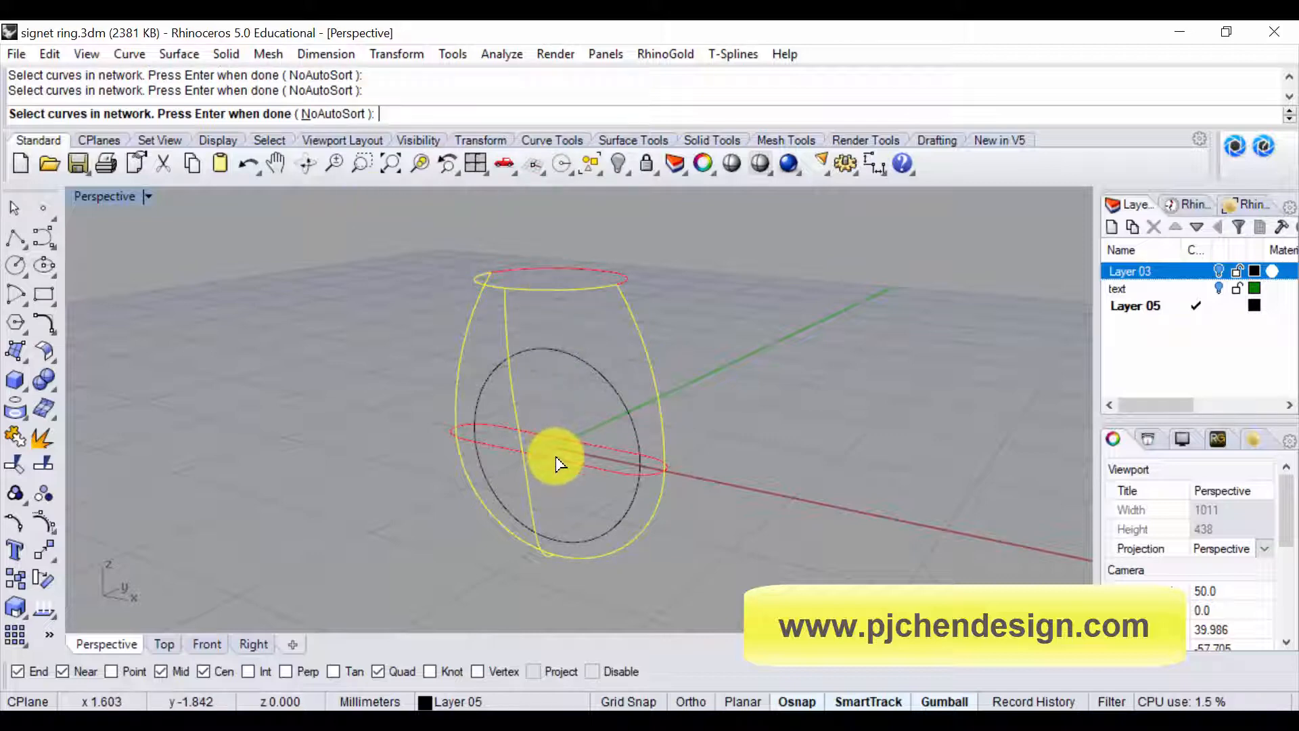
{"action": "left_click", "coordinate": [655, 460]}
{"action": "key", "text": "Return"}
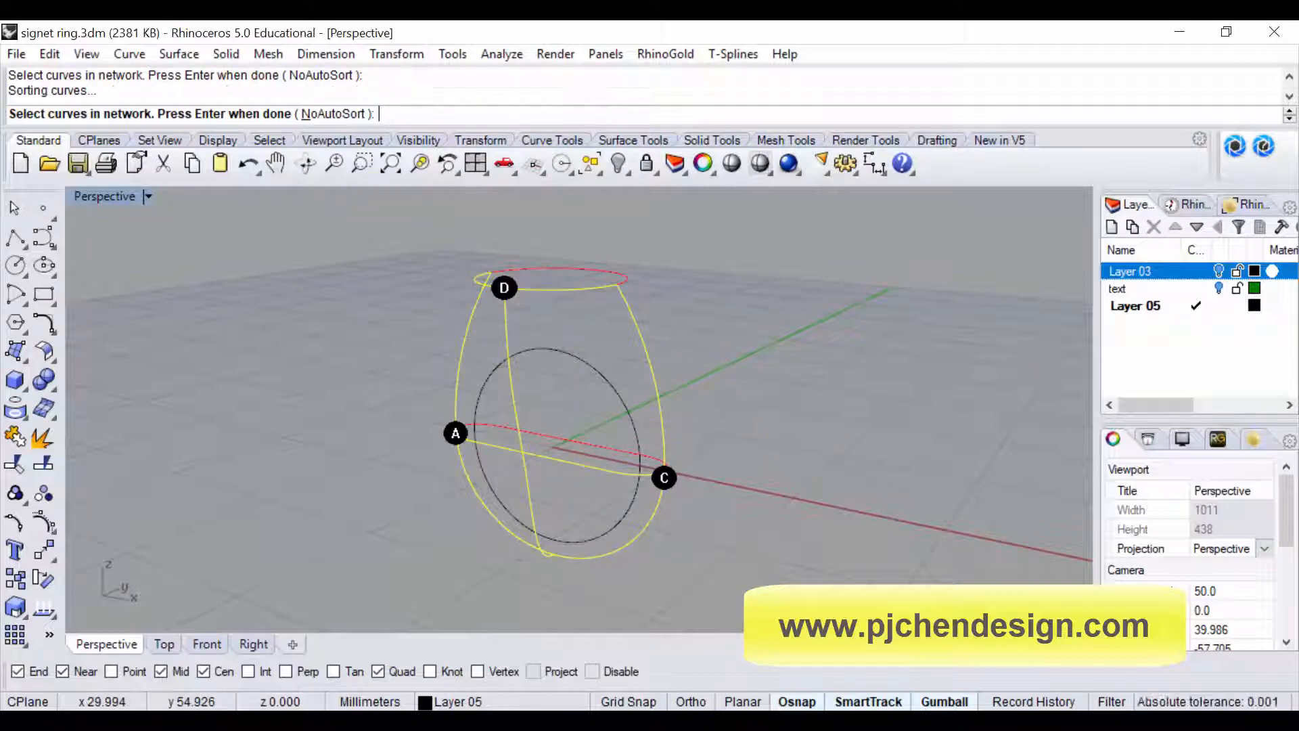
{"action": "left_click_drag", "start_coordinate": [1295, 230], "coordinate": [985, 214]}
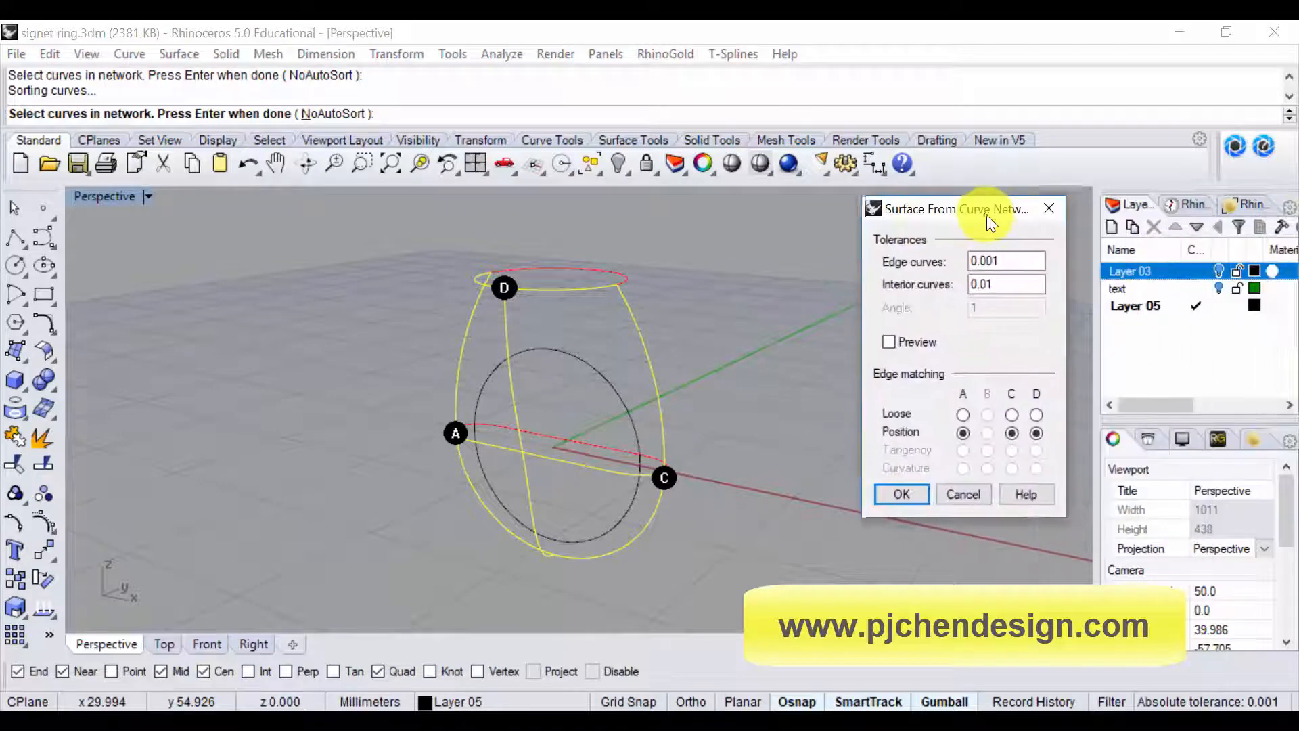
{"action": "left_click", "coordinate": [904, 496]}
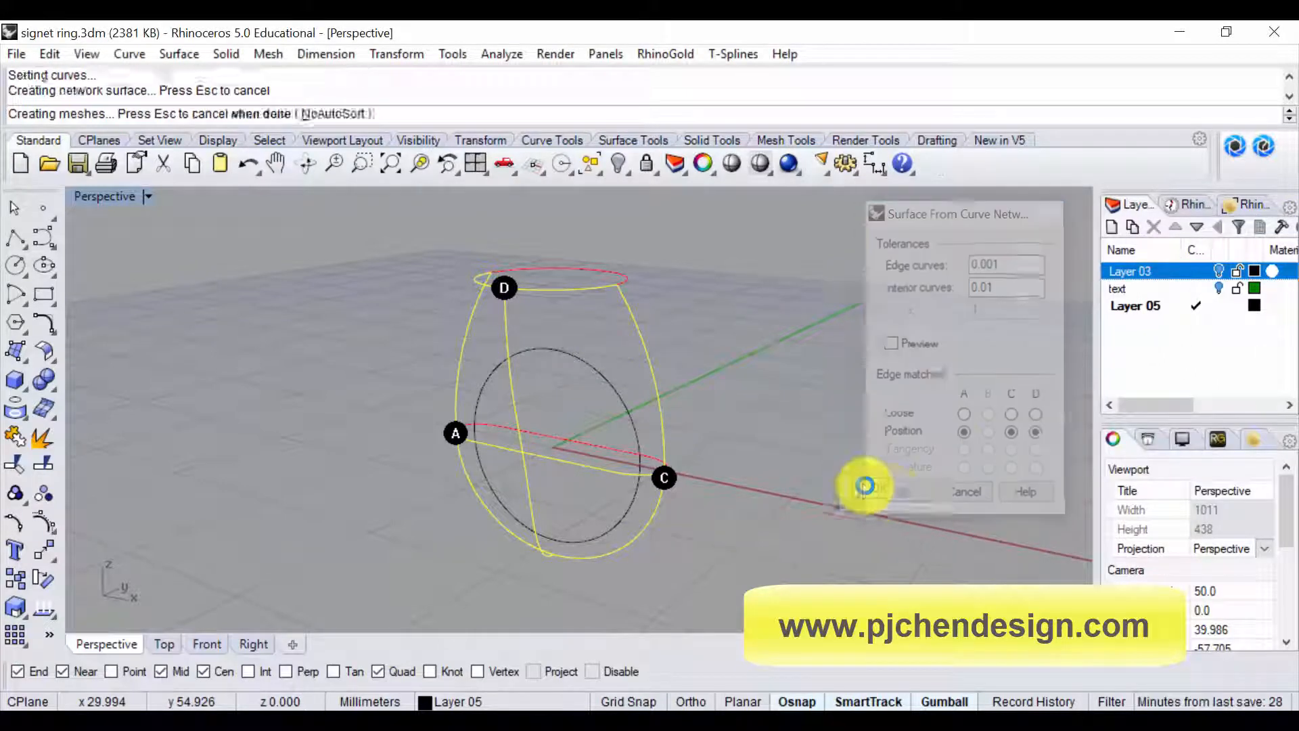
Set the Perspective display mode to Ghosted and inspect the new half-ring surface from the side
{"action": "right_click_drag", "start_coordinate": [794, 367], "coordinate": [578, 309]}
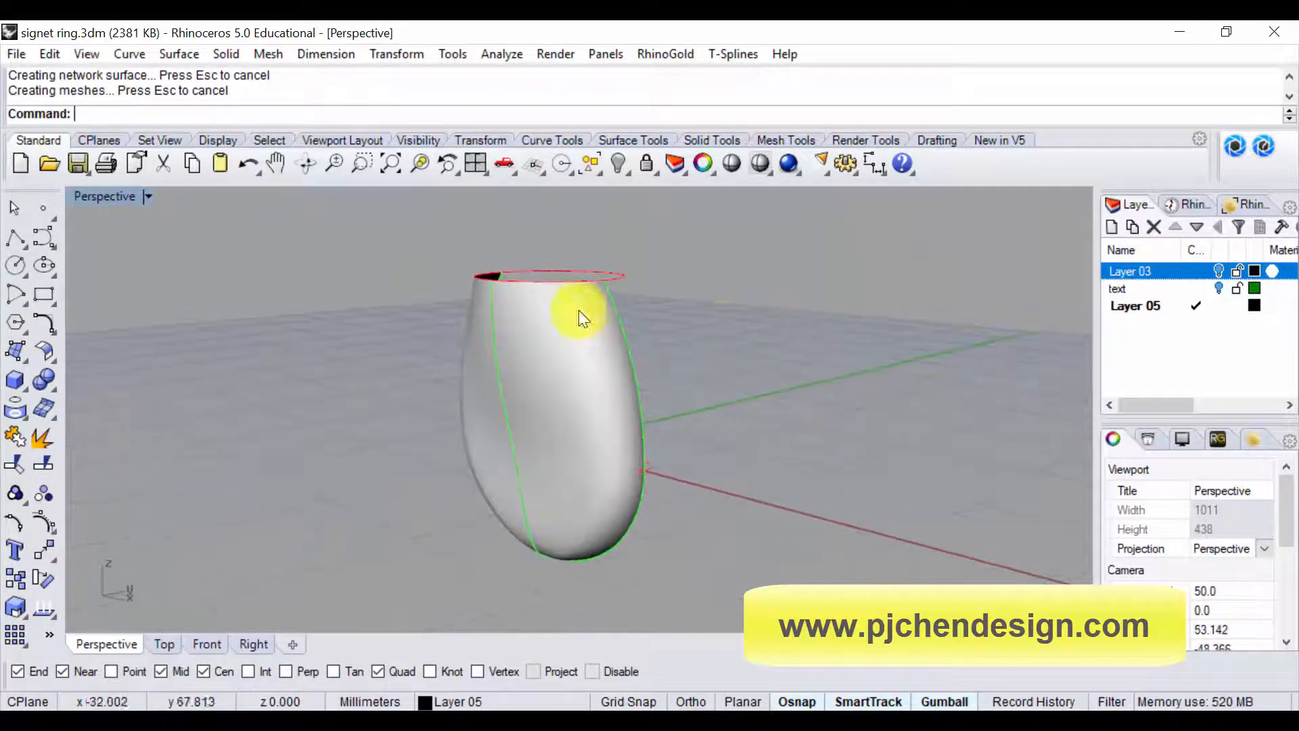
{"action": "left_click", "coordinate": [108, 196]}
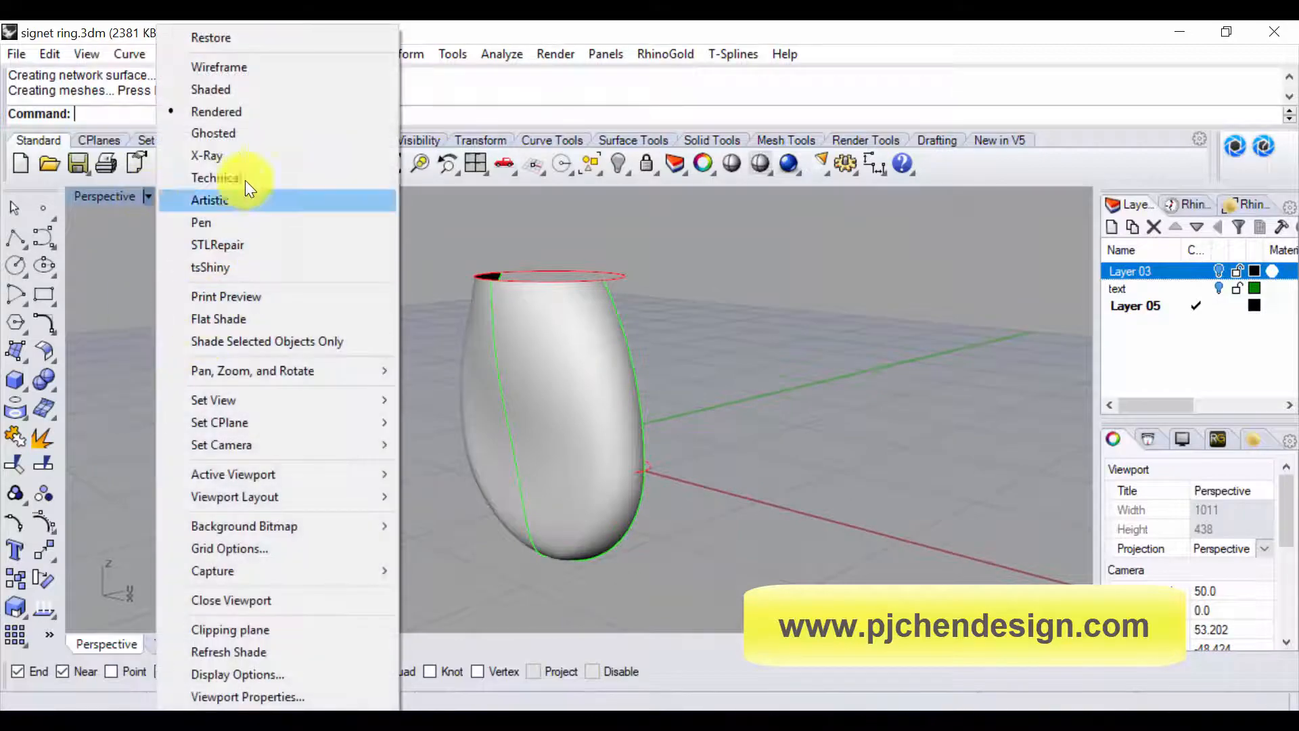
{"action": "left_click", "coordinate": [244, 133]}
{"action": "right_click_drag", "start_coordinate": [464, 246], "coordinate": [488, 388]}
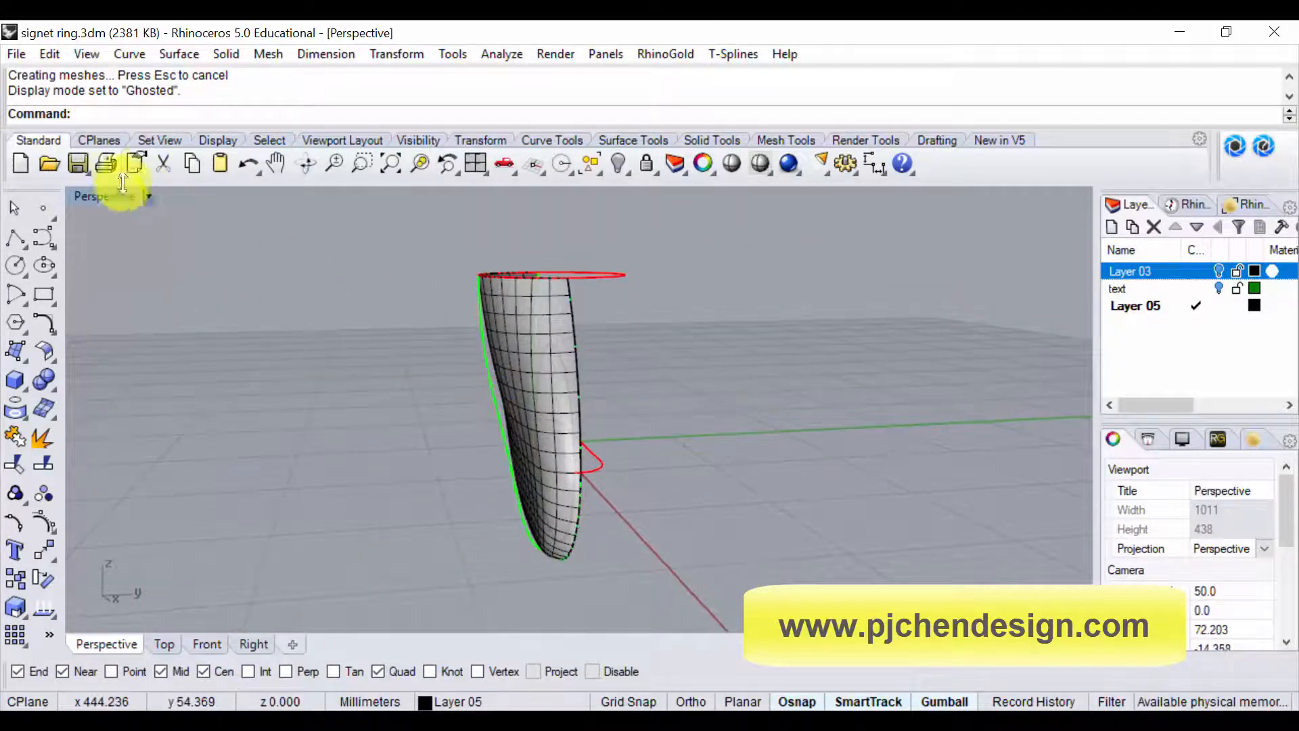
Mirror a copy of the half-ring surface across the vertical centre line in the Right view
{"action": "double_click", "coordinate": [118, 192]}
{"action": "double_click", "coordinate": [601, 421]}
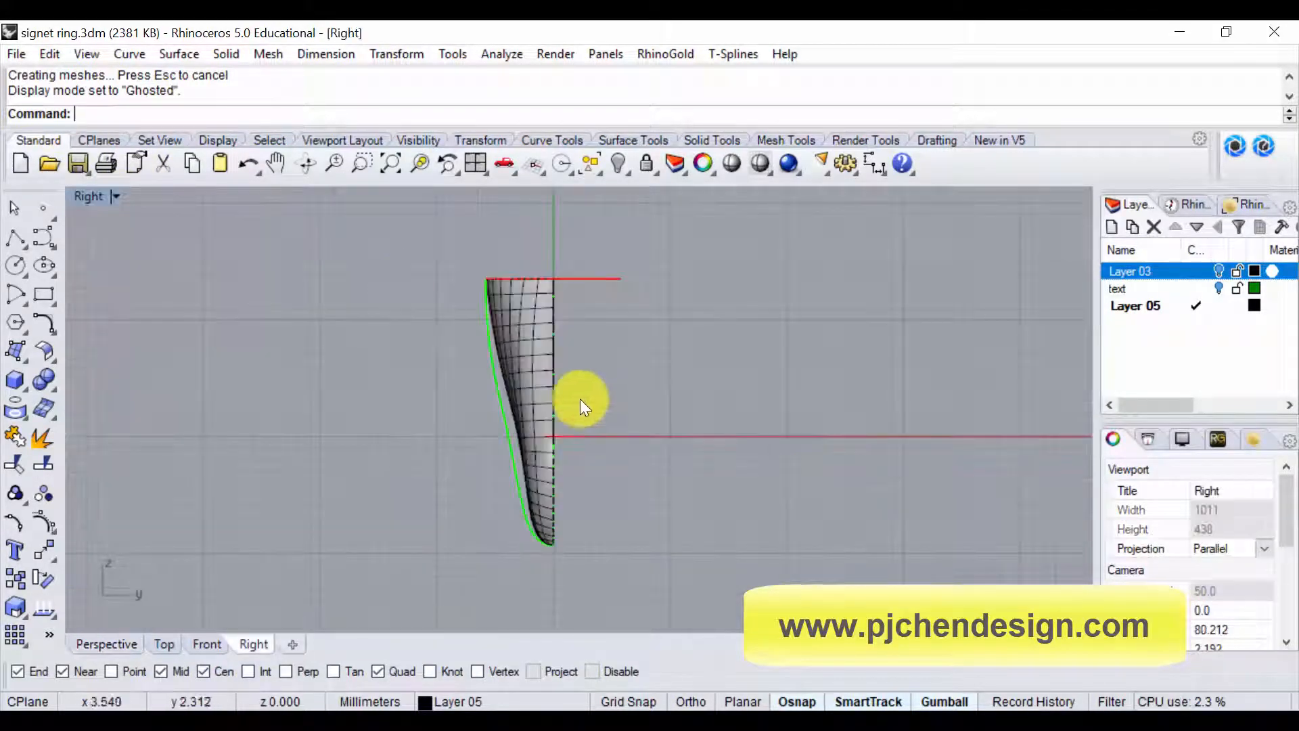
{"action": "left_click", "coordinate": [522, 351]}
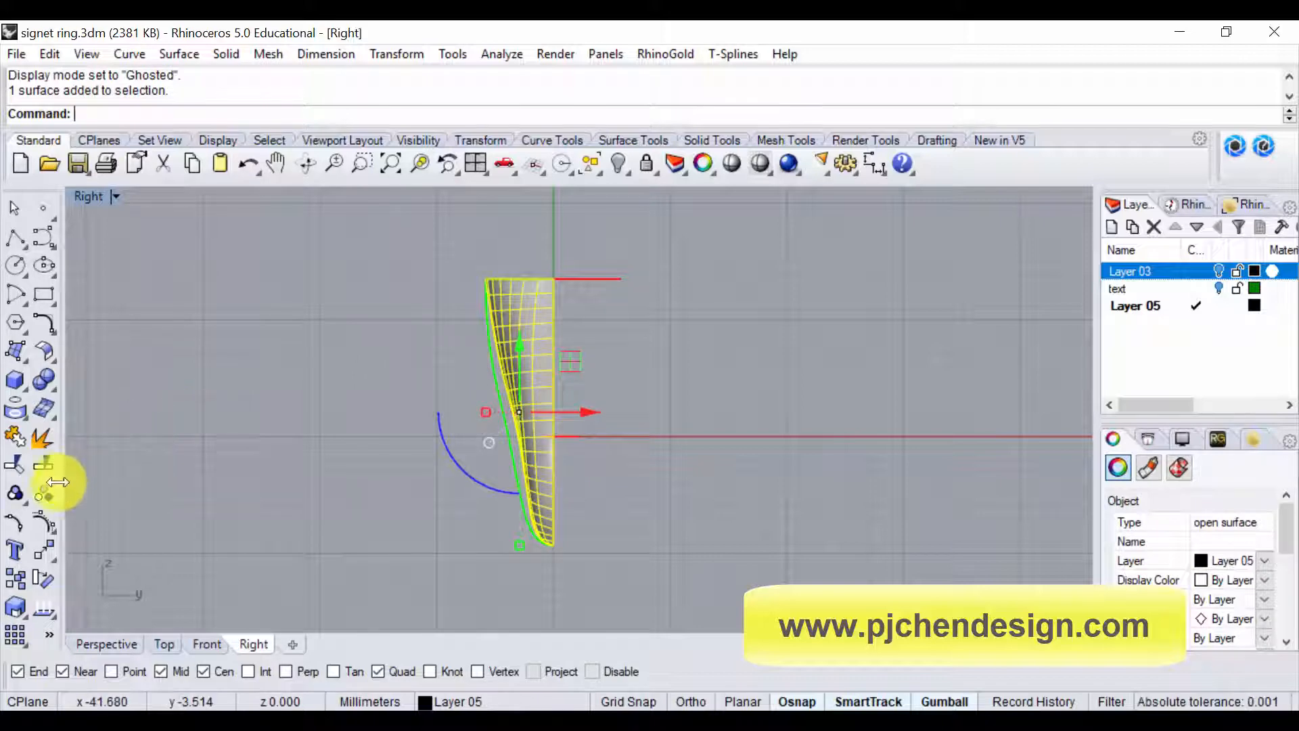
{"action": "left_click", "coordinate": [45, 551]}
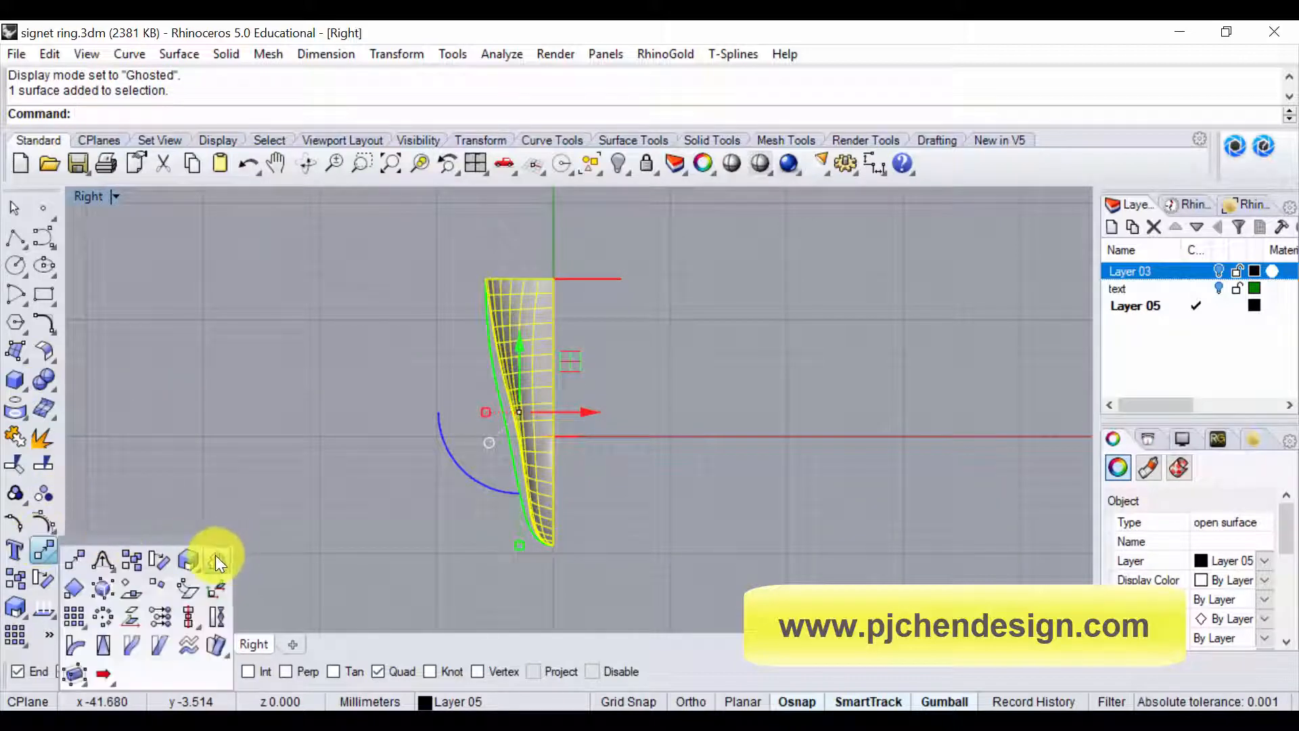
{"action": "left_click", "coordinate": [216, 561]}
{"action": "left_click", "coordinate": [553, 545]}
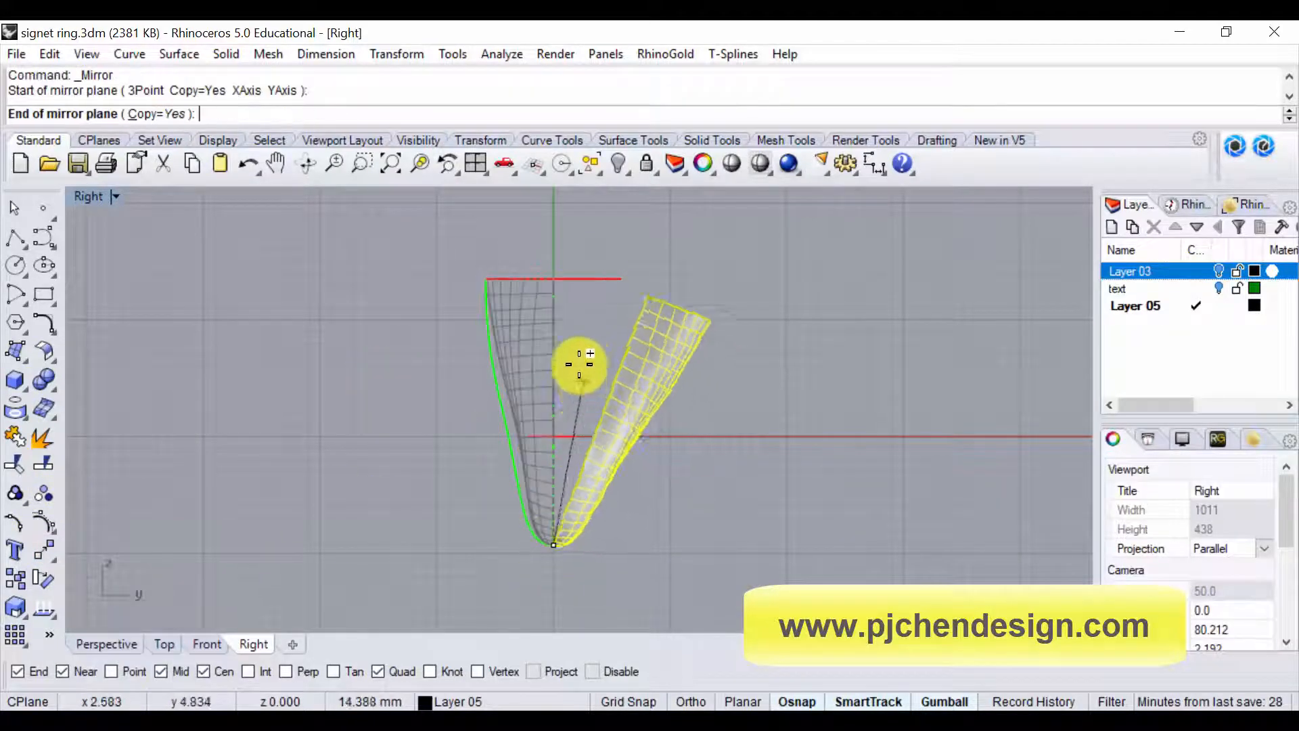
{"action": "left_click", "coordinate": [566, 311]}
{"action": "scroll", "coordinate": [655, 343], "scroll_direction": "down", "scroll_amount": 2}
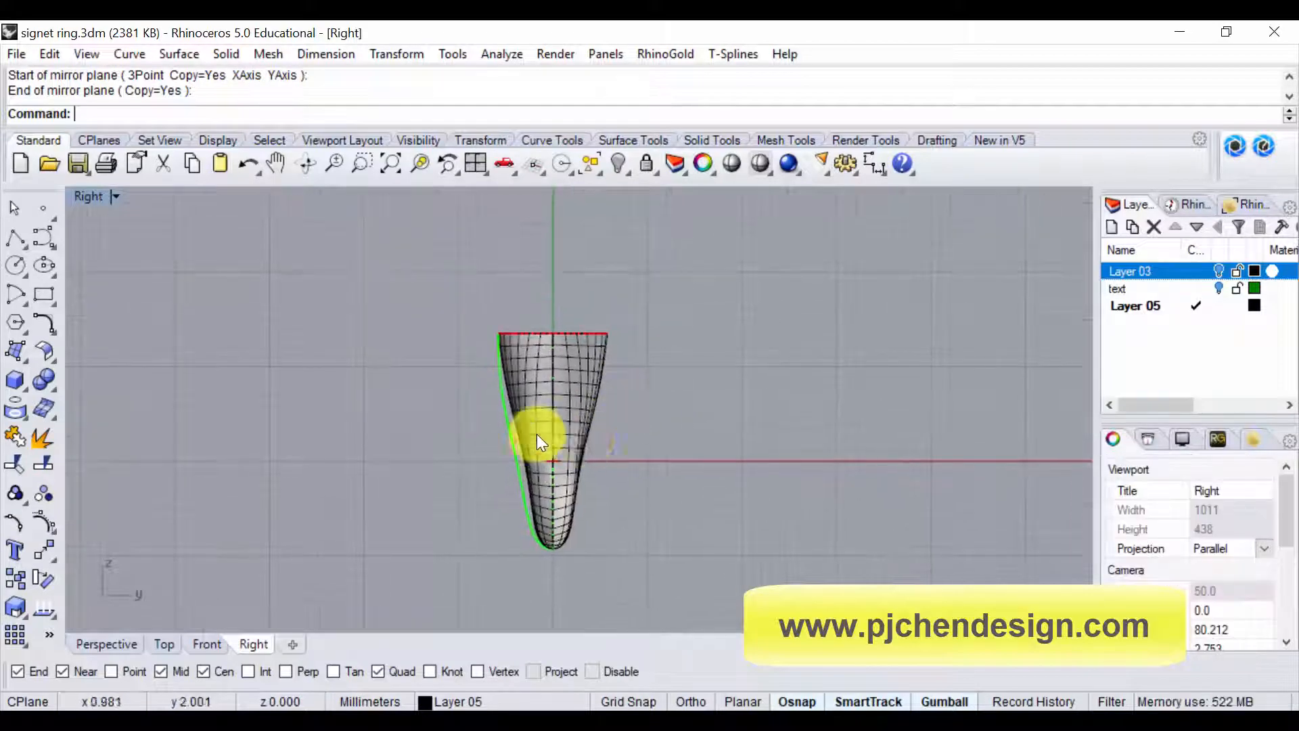
Examine how closely the mirrored ring surface follows the green side profile curve in the Right view
{"action": "scroll", "coordinate": [521, 405], "scroll_direction": "up", "scroll_amount": 2}
{"action": "scroll", "coordinate": [514, 399], "scroll_direction": "up", "scroll_amount": 2}
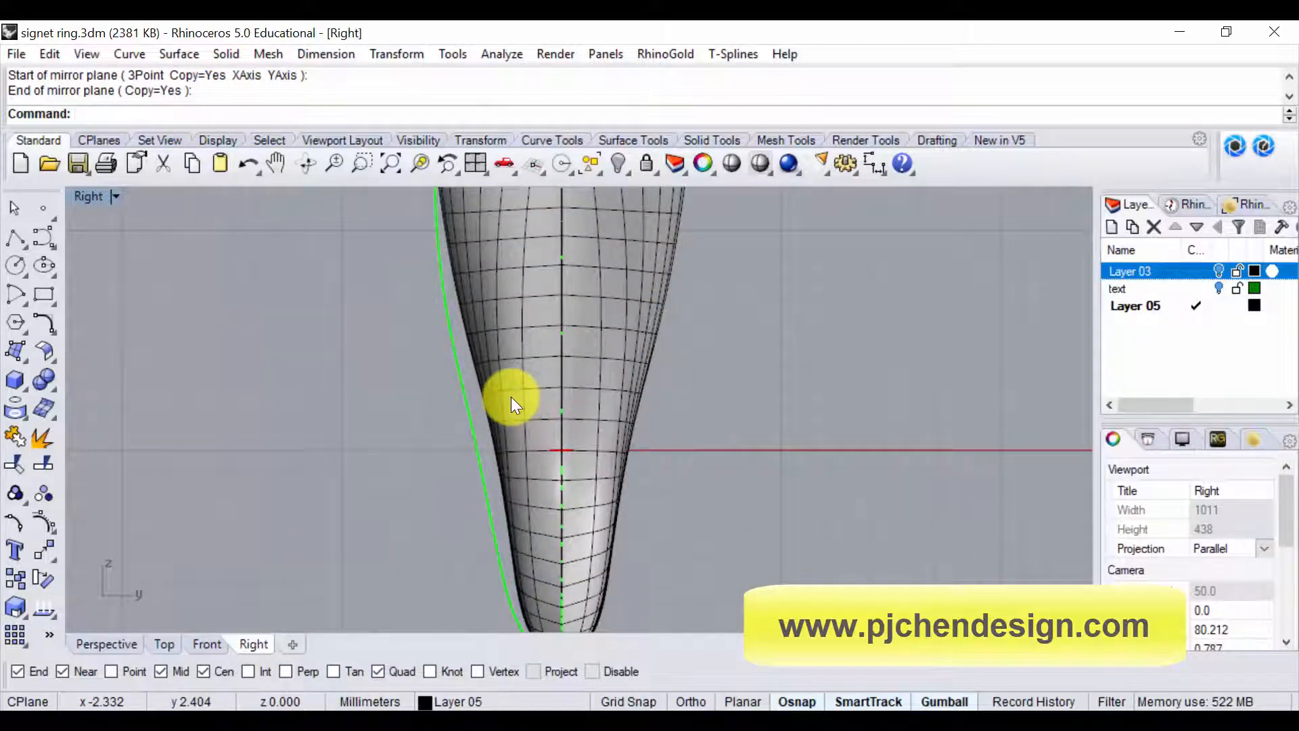
{"action": "scroll", "coordinate": [510, 397], "scroll_direction": "up", "scroll_amount": 1}
{"action": "scroll", "coordinate": [460, 413], "scroll_direction": "up", "scroll_amount": 2}
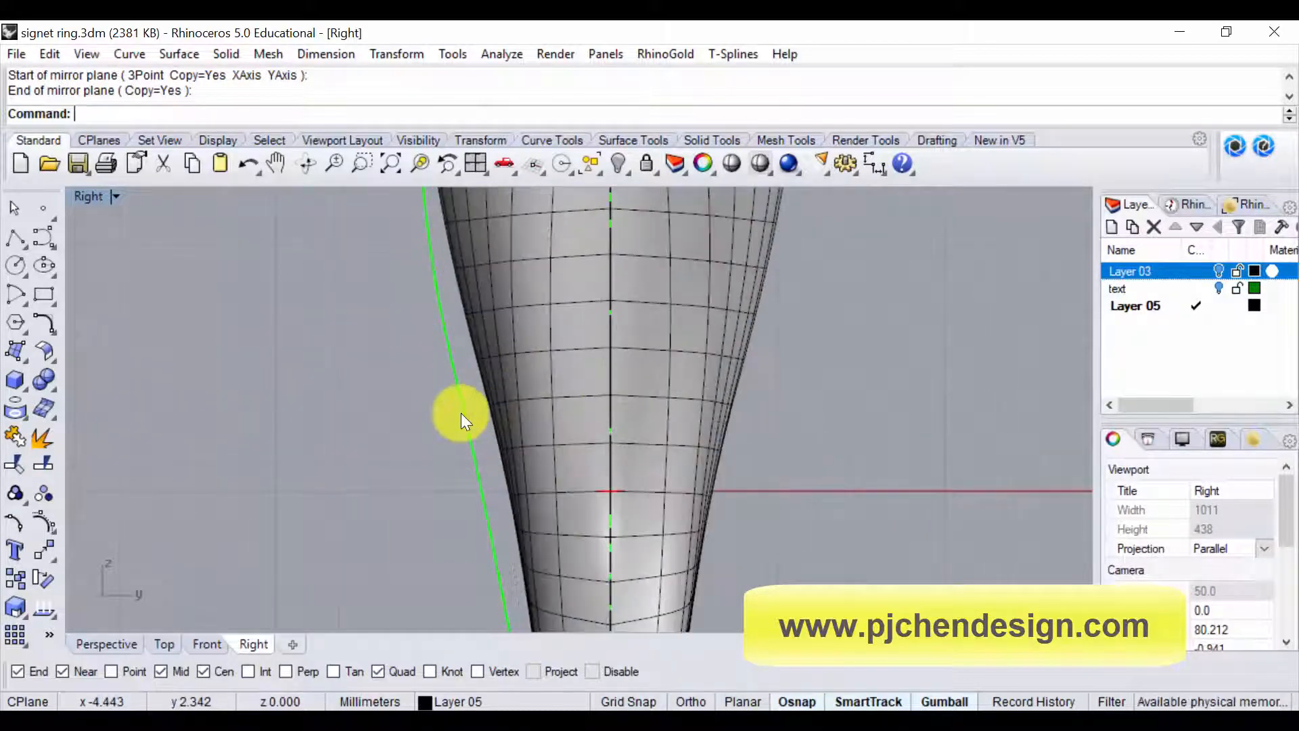
{"action": "scroll", "coordinate": [460, 413], "scroll_direction": "down", "scroll_amount": 3}
{"action": "left_click", "coordinate": [461, 413]}
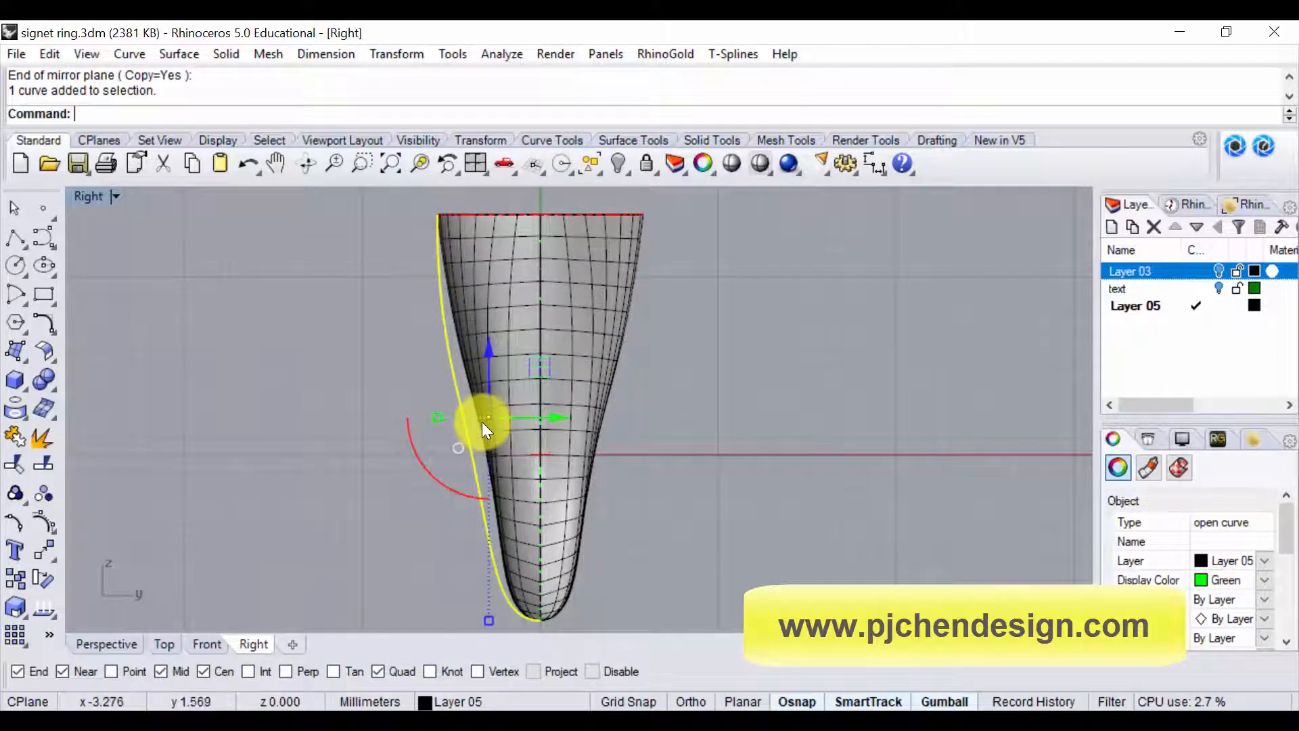
{"action": "key", "text": "Escape"}
{"action": "right_click_drag", "start_coordinate": [574, 392], "coordinate": [638, 412]}
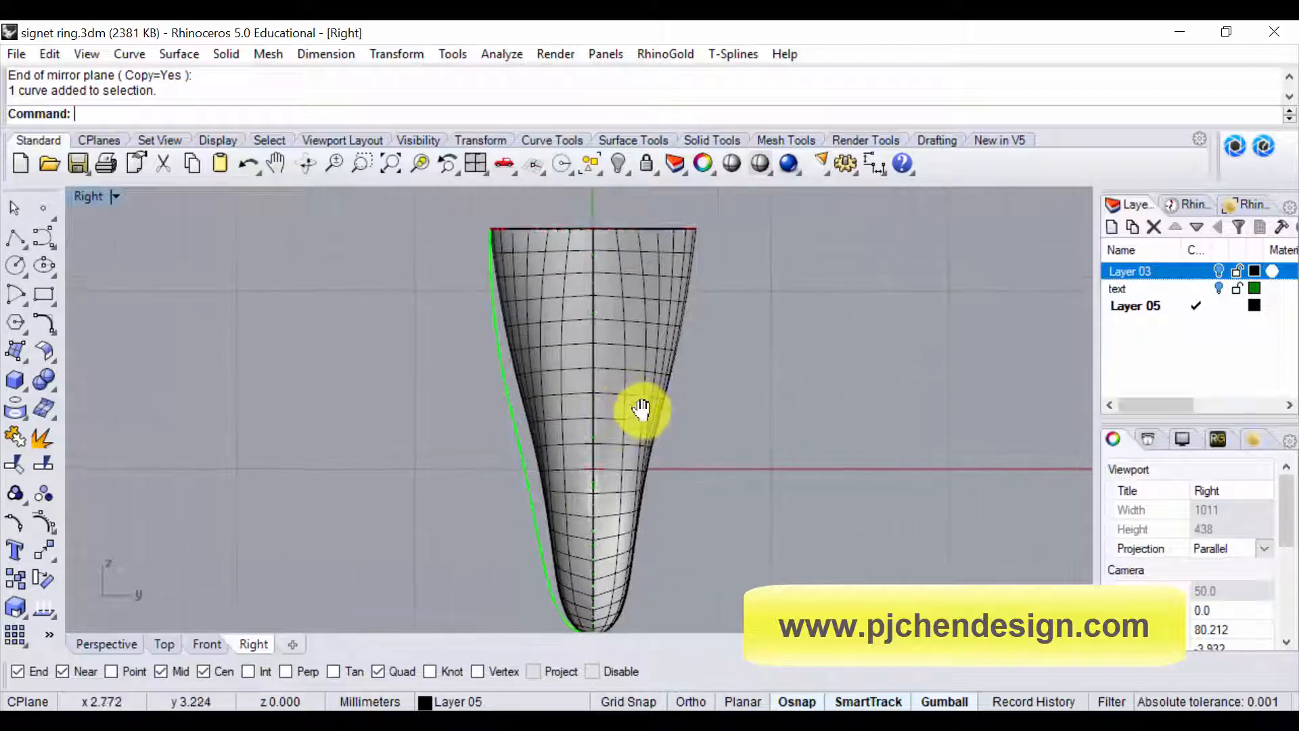
Hide both half-ring surfaces temporarily to compare the red cross-section's extent with the green side profile, and show the surfaces again
{"action": "left_click", "coordinate": [617, 355]}
{"action": "left_click", "coordinate": [549, 368], "text": "shift"}
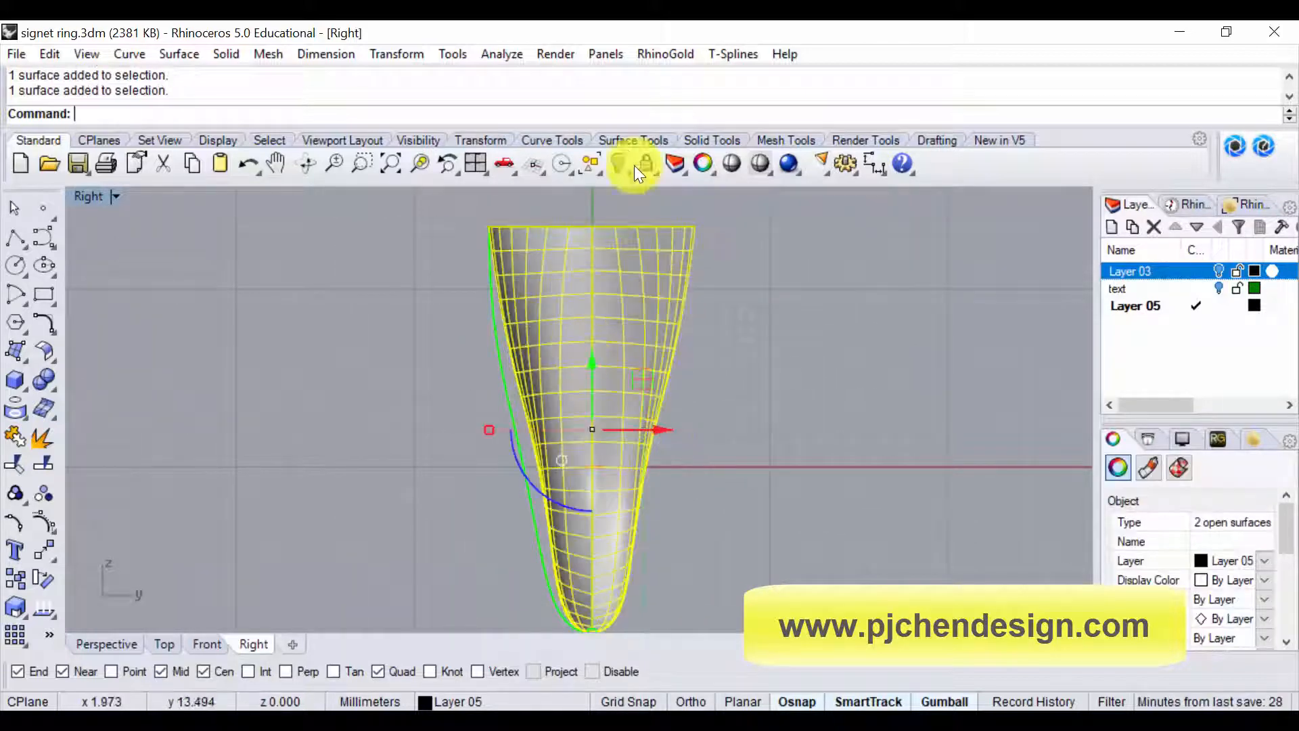
{"action": "left_click", "coordinate": [618, 165]}
{"action": "right_click_drag", "start_coordinate": [483, 436], "coordinate": [460, 400]}
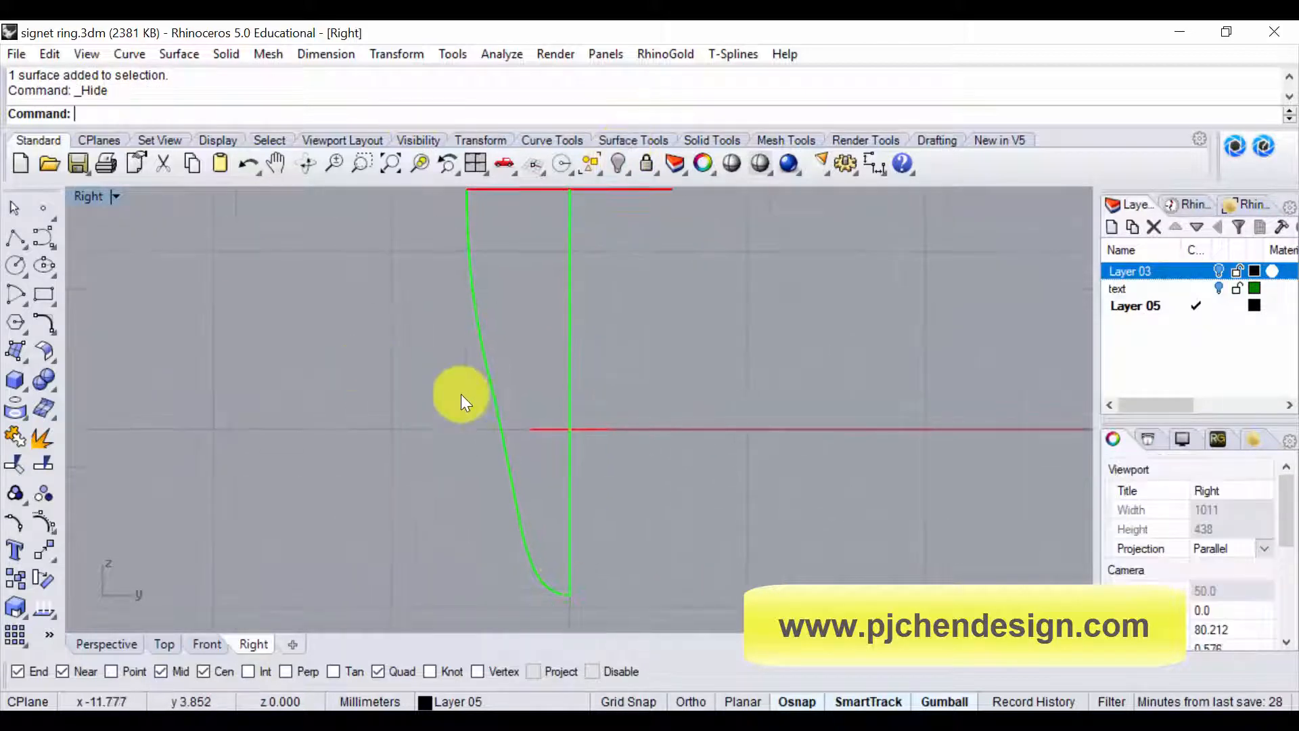
{"action": "left_click", "coordinate": [595, 432]}
{"action": "left_click", "coordinate": [534, 431]}
{"action": "key", "text": "Escape"}
{"action": "scroll", "coordinate": [534, 432], "scroll_direction": "up", "scroll_amount": 6}
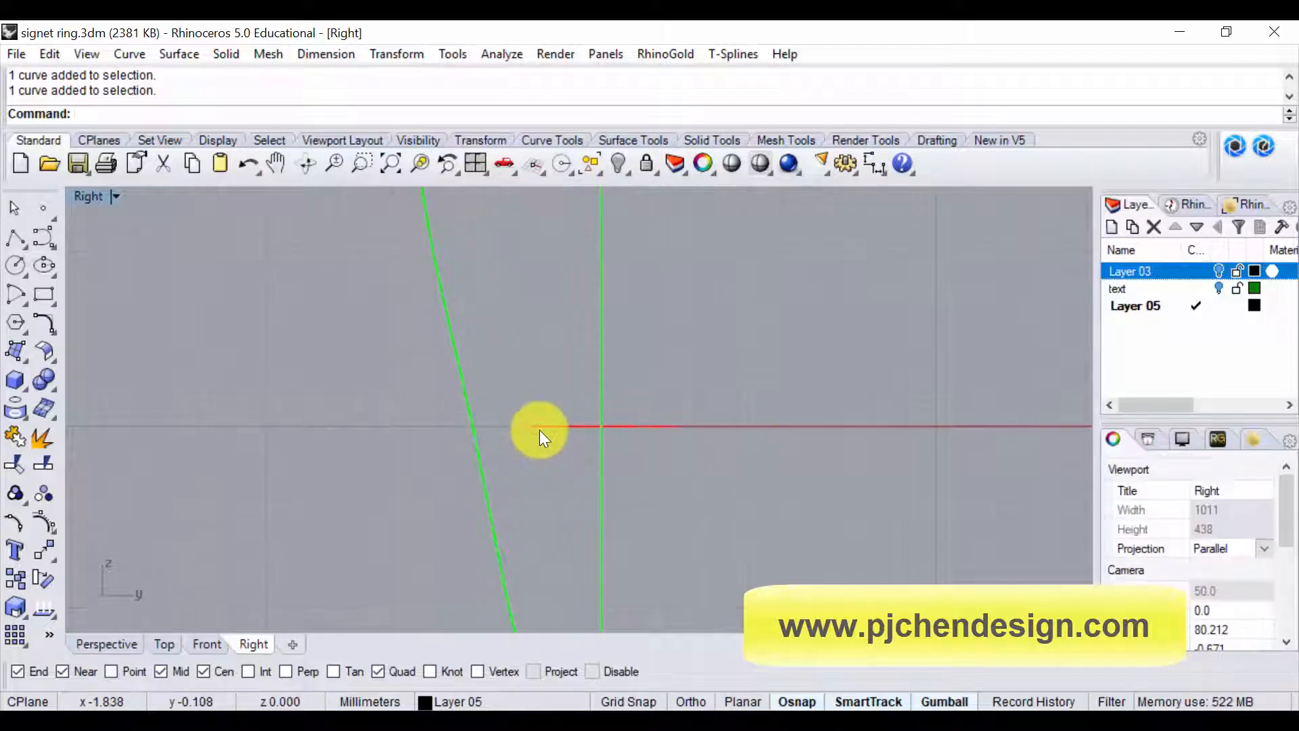
{"action": "left_click", "coordinate": [540, 432]}
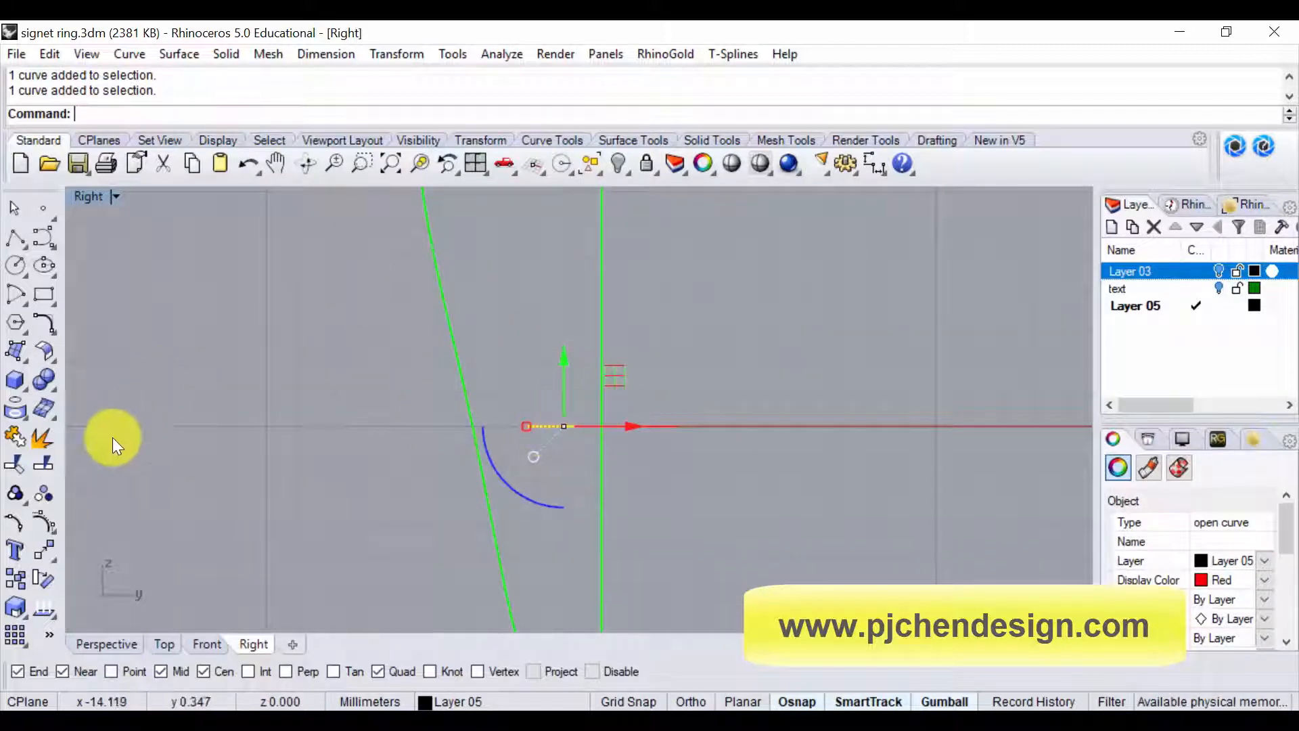
{"action": "key", "text": "Escape"}
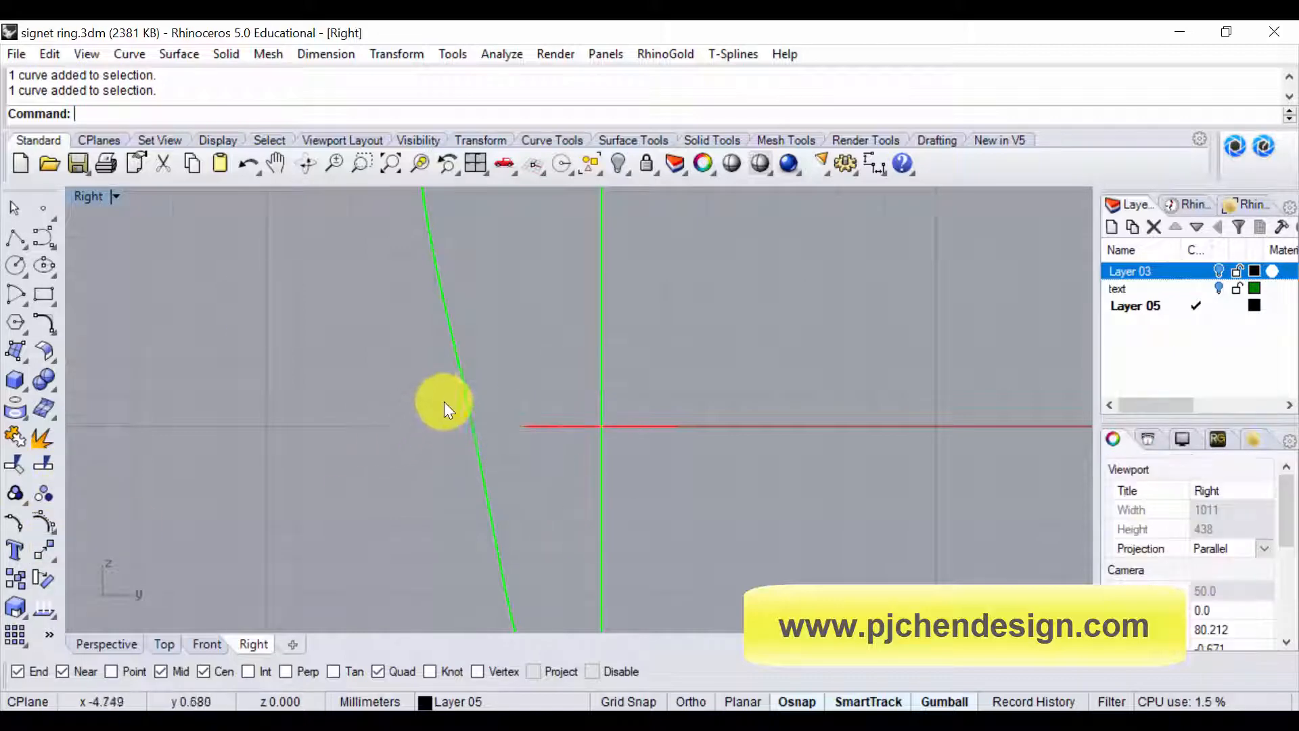
{"action": "scroll", "coordinate": [503, 413], "scroll_direction": "down", "scroll_amount": 4}
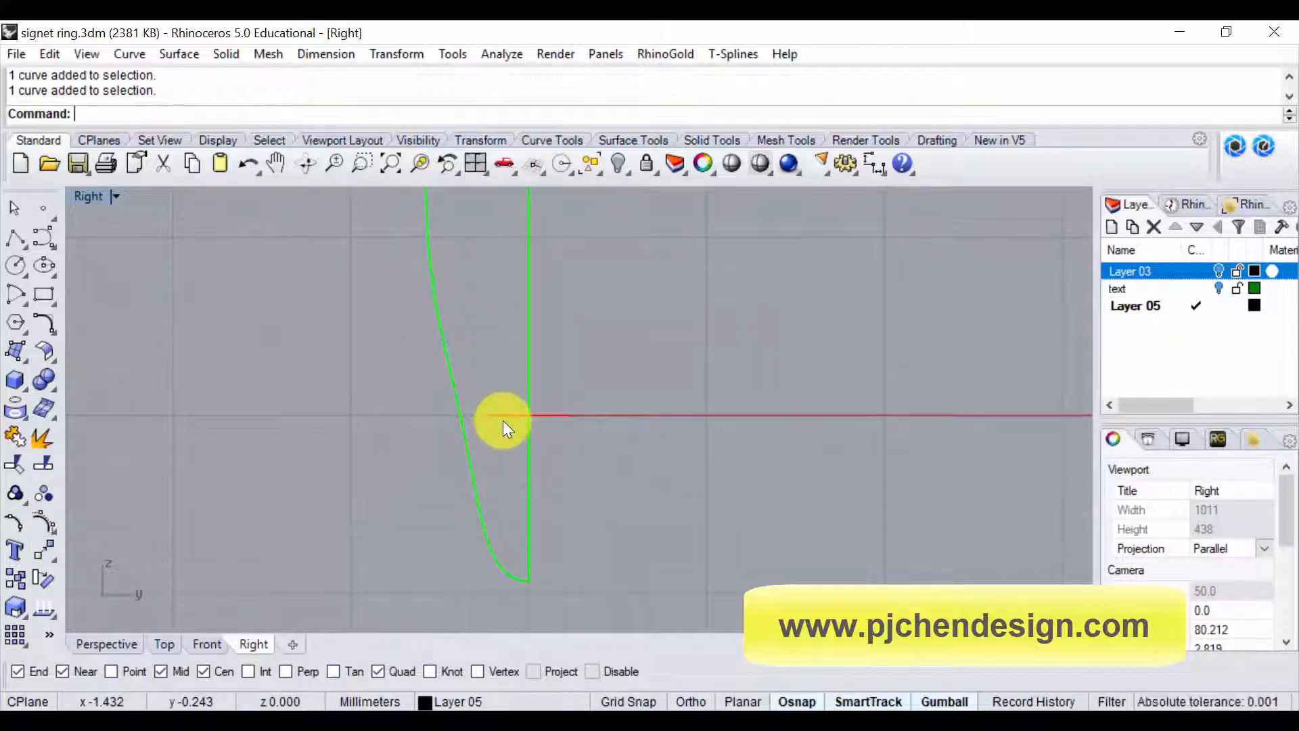
{"action": "left_click", "coordinate": [619, 165]}
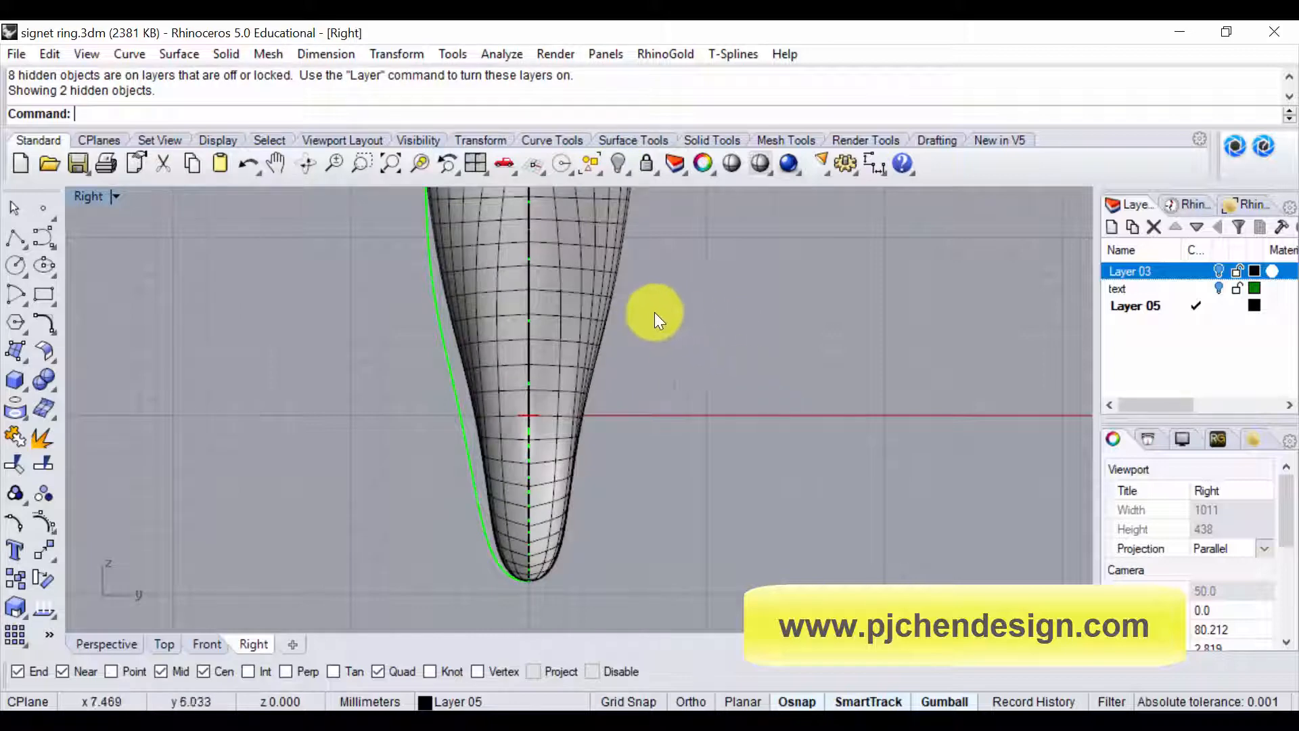
Join the two half-ring surfaces into one polysurface
{"action": "scroll", "coordinate": [655, 311], "scroll_direction": "down", "scroll_amount": 2}
{"action": "left_click", "coordinate": [608, 338]}
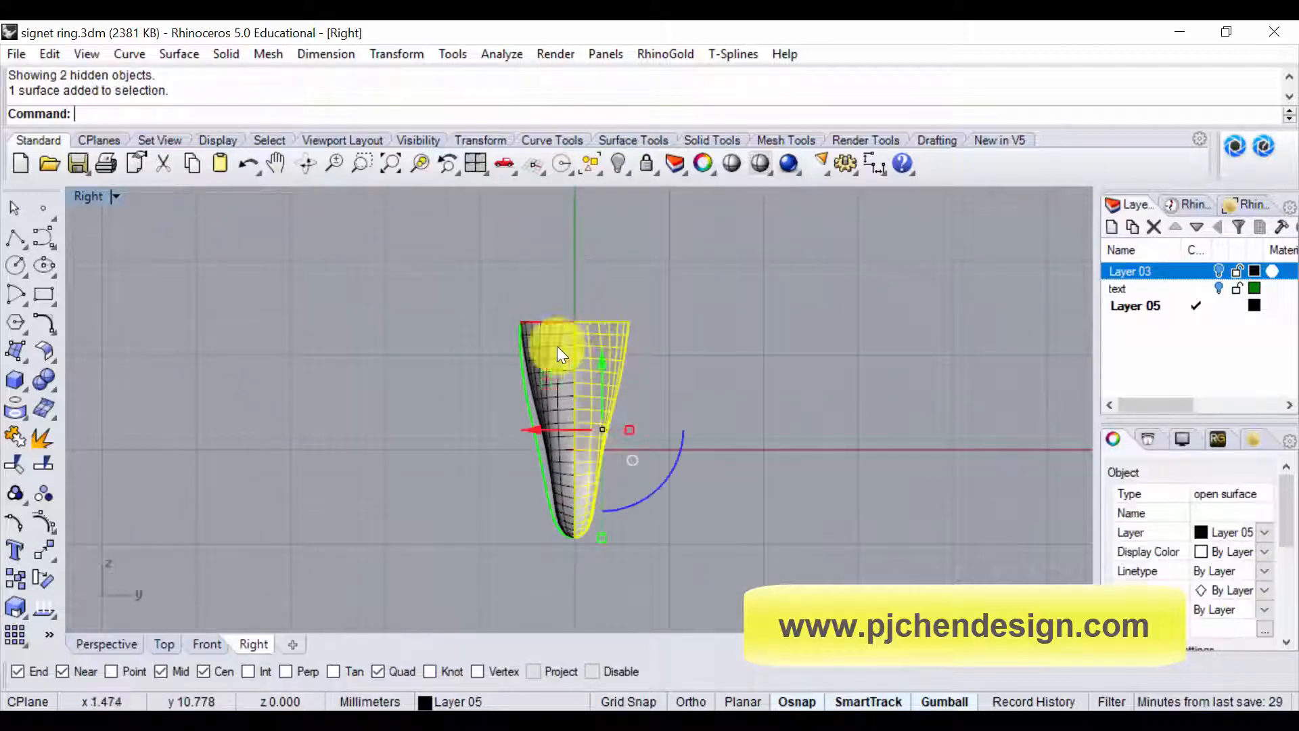
{"action": "left_click", "coordinate": [558, 347], "text": "shift"}
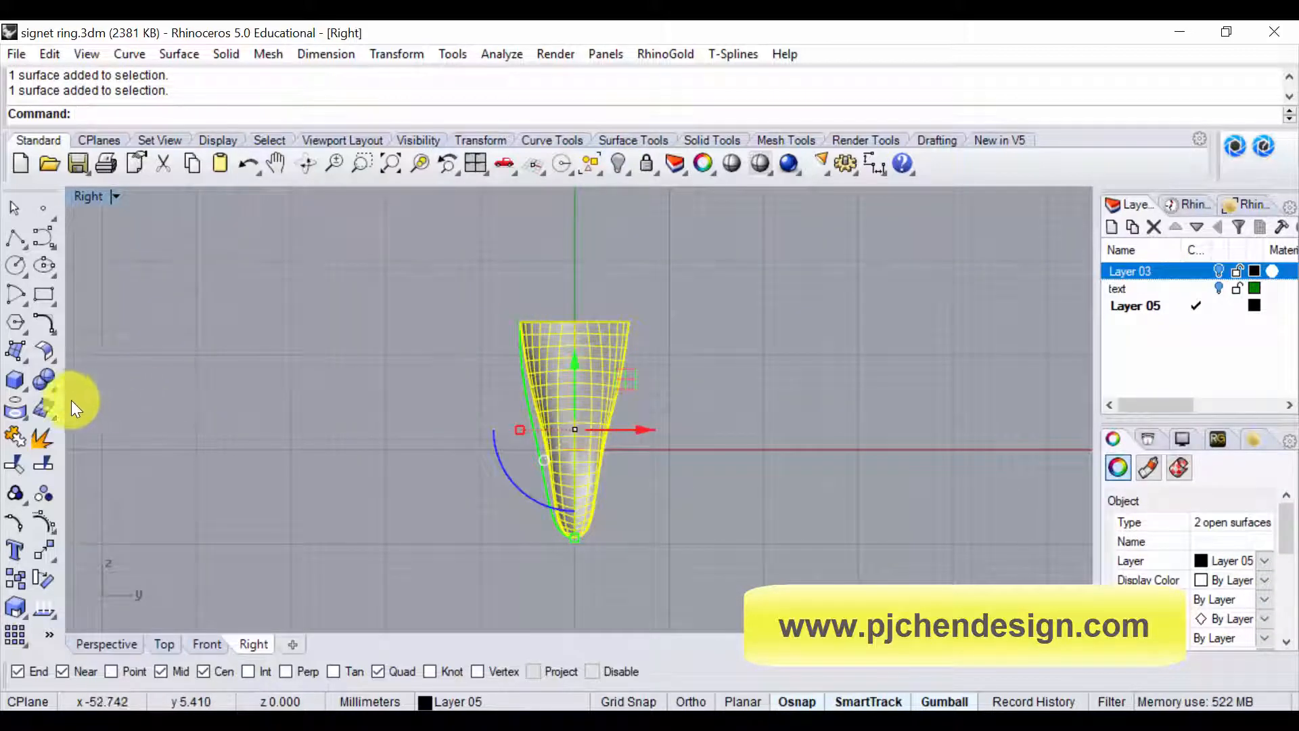
{"action": "left_click", "coordinate": [26, 436]}
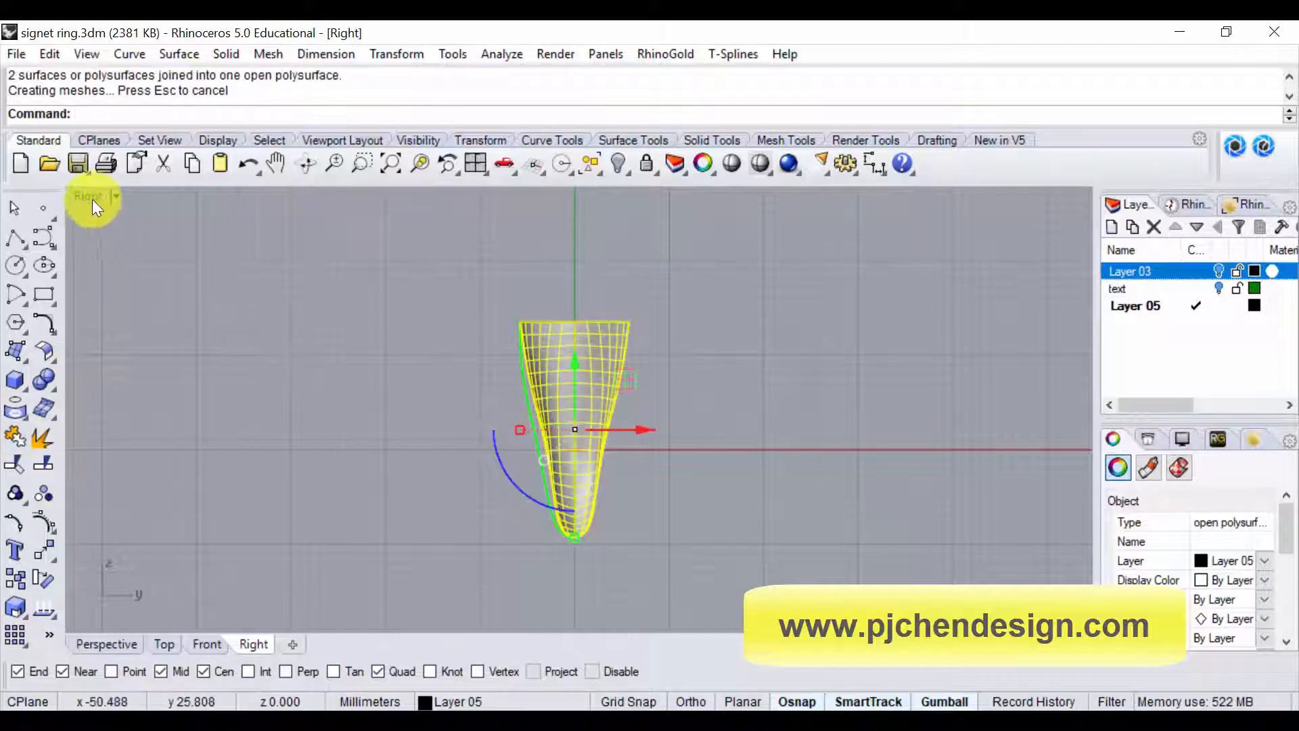
Cap the open round face of the joined ring body with the Cap command in the Perspective view
{"action": "double_click", "coordinate": [92, 197]}
{"action": "double_click", "coordinate": [612, 196]}
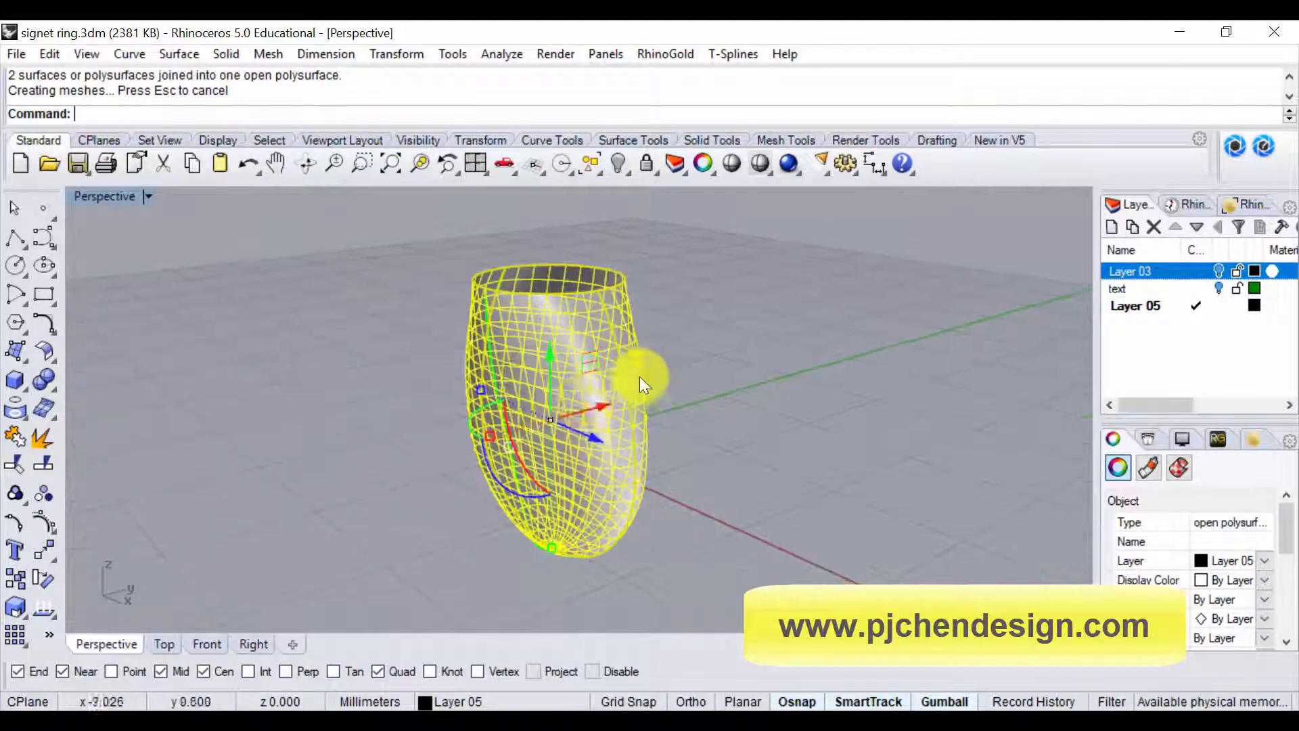
{"action": "key", "text": "Escape"}
{"action": "right_click_drag", "start_coordinate": [640, 376], "coordinate": [794, 441]}
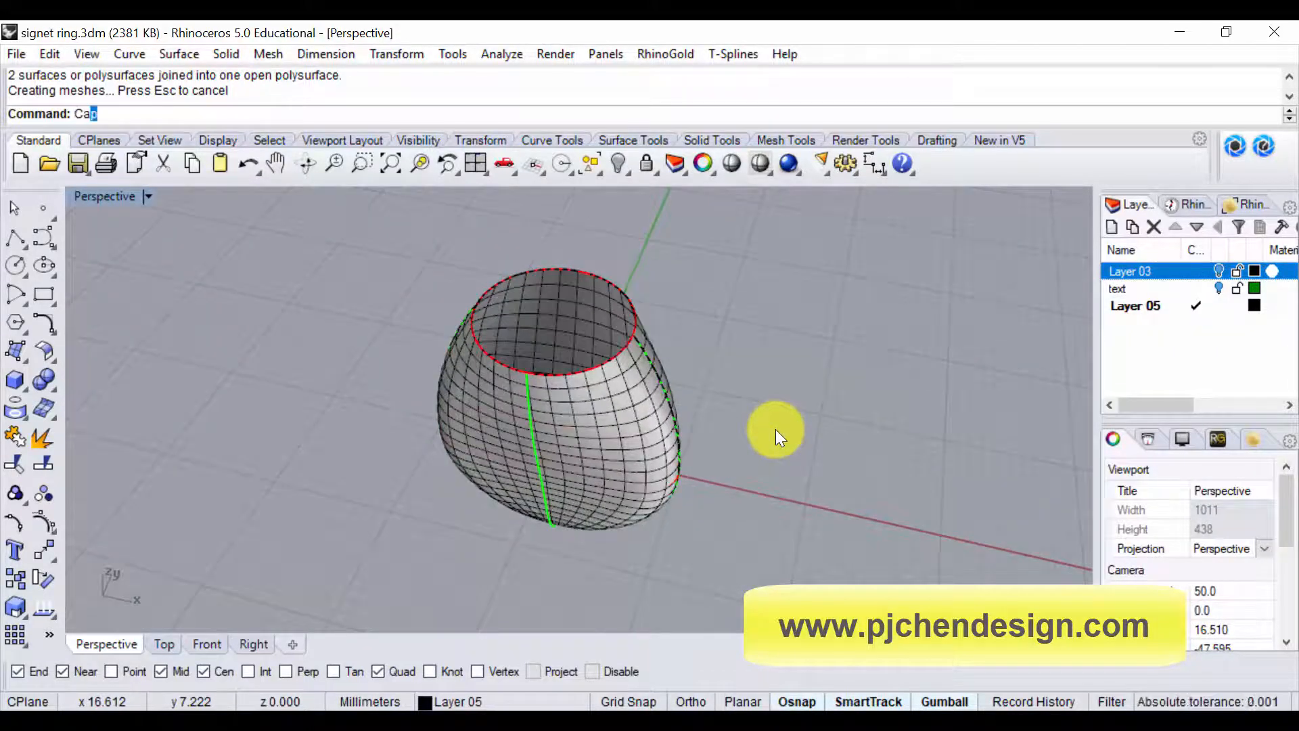
{"action": "key", "text": "Return"}
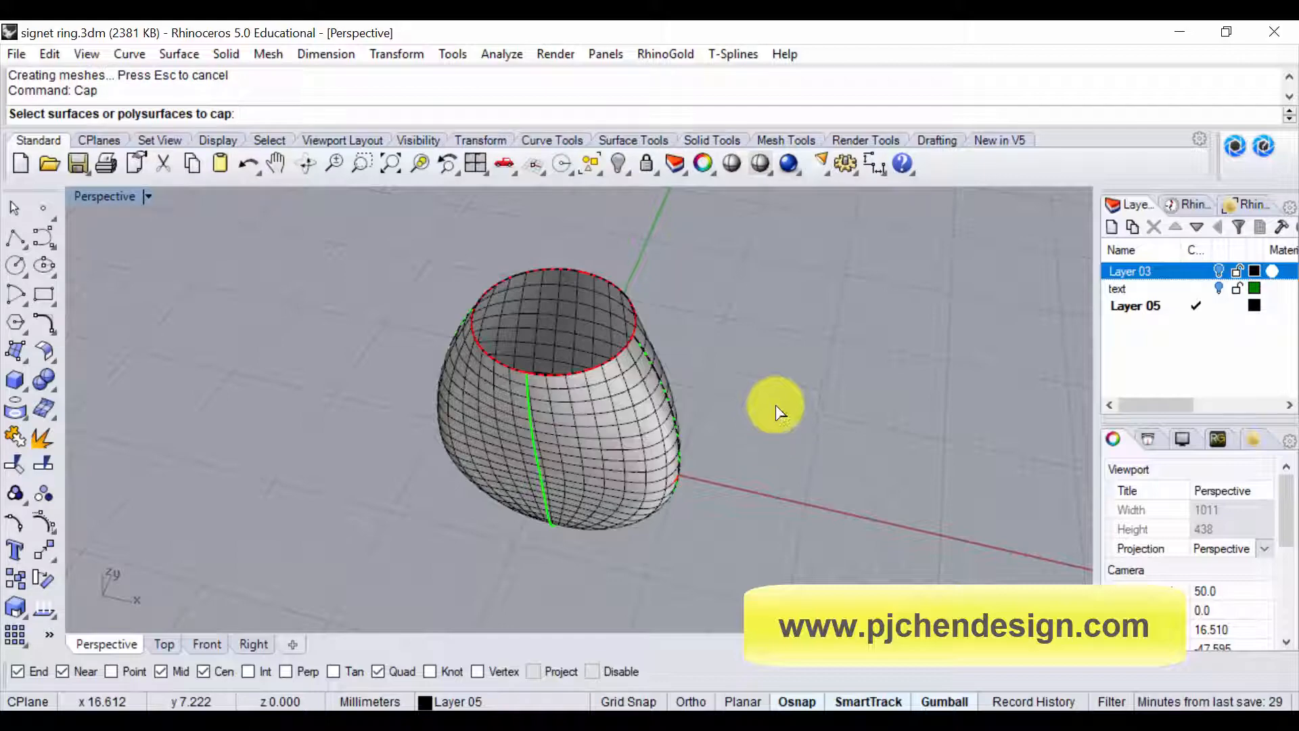
{"action": "left_click", "coordinate": [631, 414]}
{"action": "key", "text": "Return"}
Extrude the finger-hole circle straight to both sides as a solid cylinder passing completely through the ring body
{"action": "right_click_drag", "start_coordinate": [507, 246], "coordinate": [717, 284]}
{"action": "scroll", "coordinate": [663, 379], "scroll_direction": "up", "scroll_amount": 4}
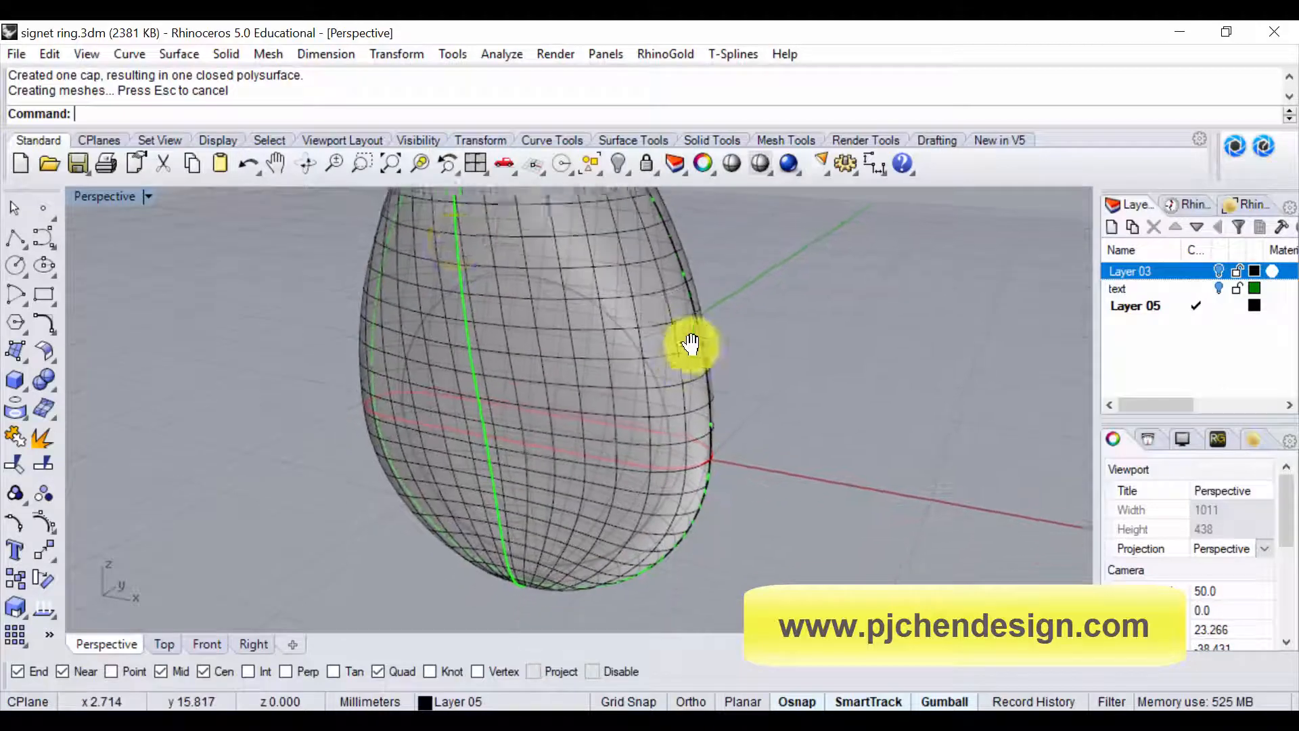
{"action": "left_click", "coordinate": [656, 368]}
{"action": "left_click", "coordinate": [698, 422]}
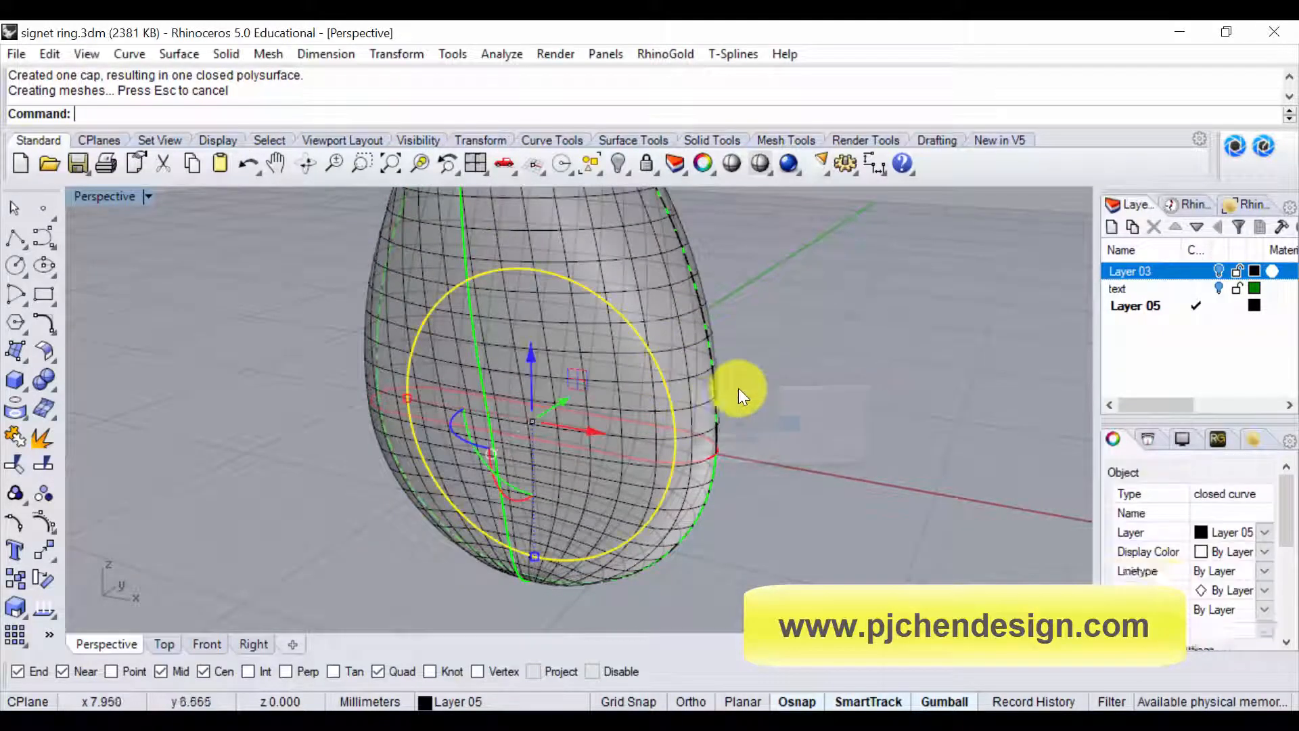
{"action": "right_click_drag", "start_coordinate": [738, 388], "coordinate": [776, 397]}
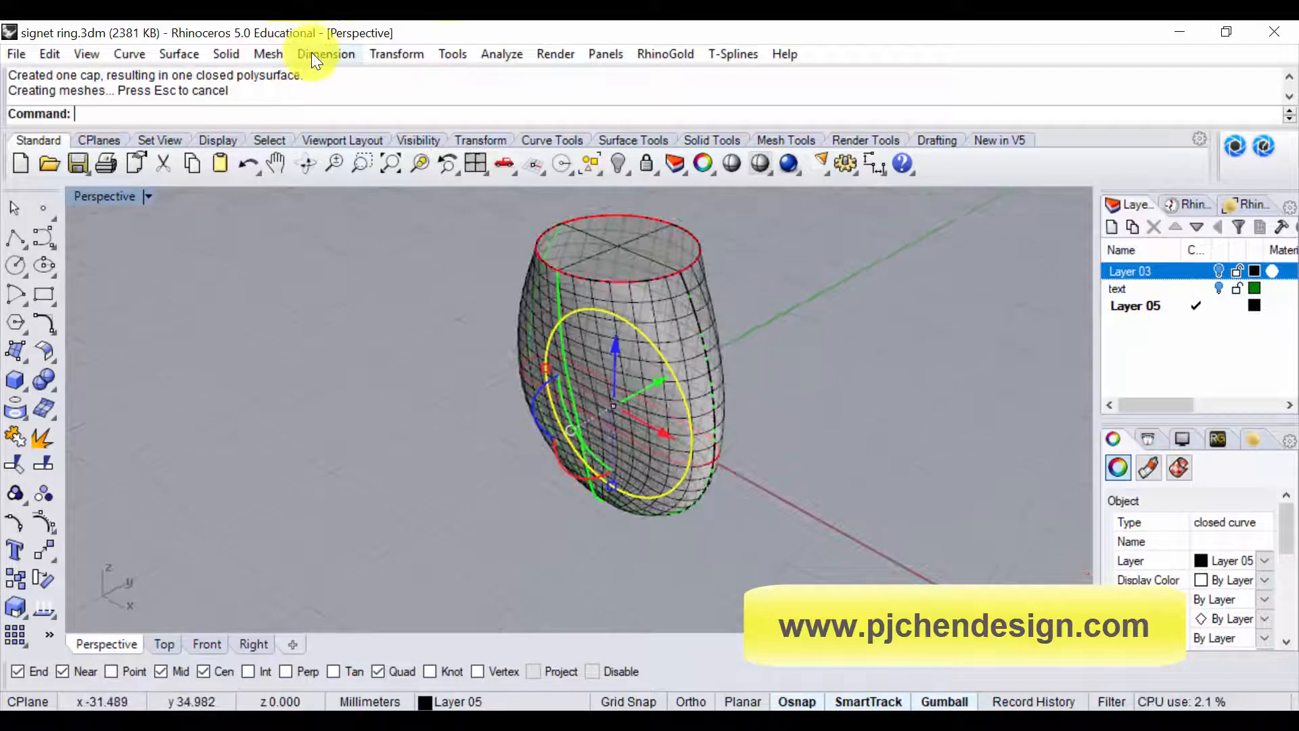
{"action": "left_click", "coordinate": [227, 54]}
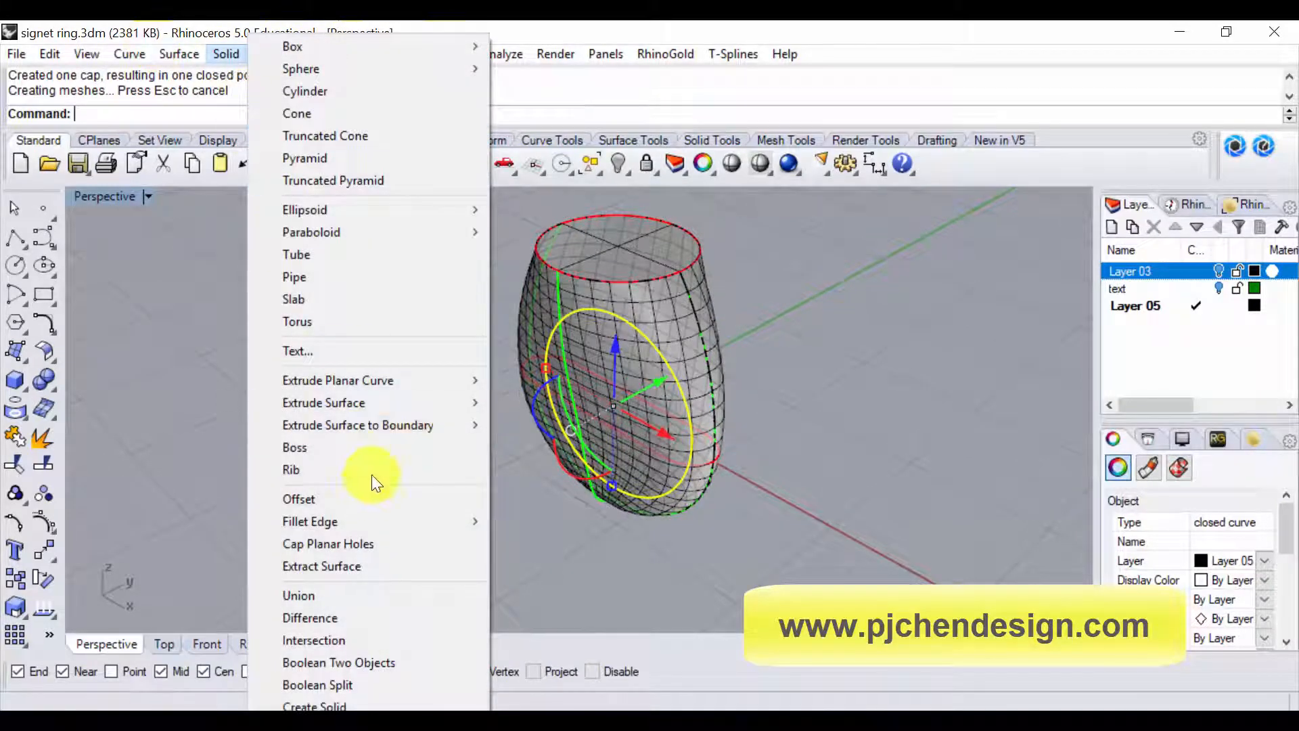
{"action": "mouse_move", "coordinate": [384, 376]}
{"action": "left_click", "coordinate": [514, 380]}
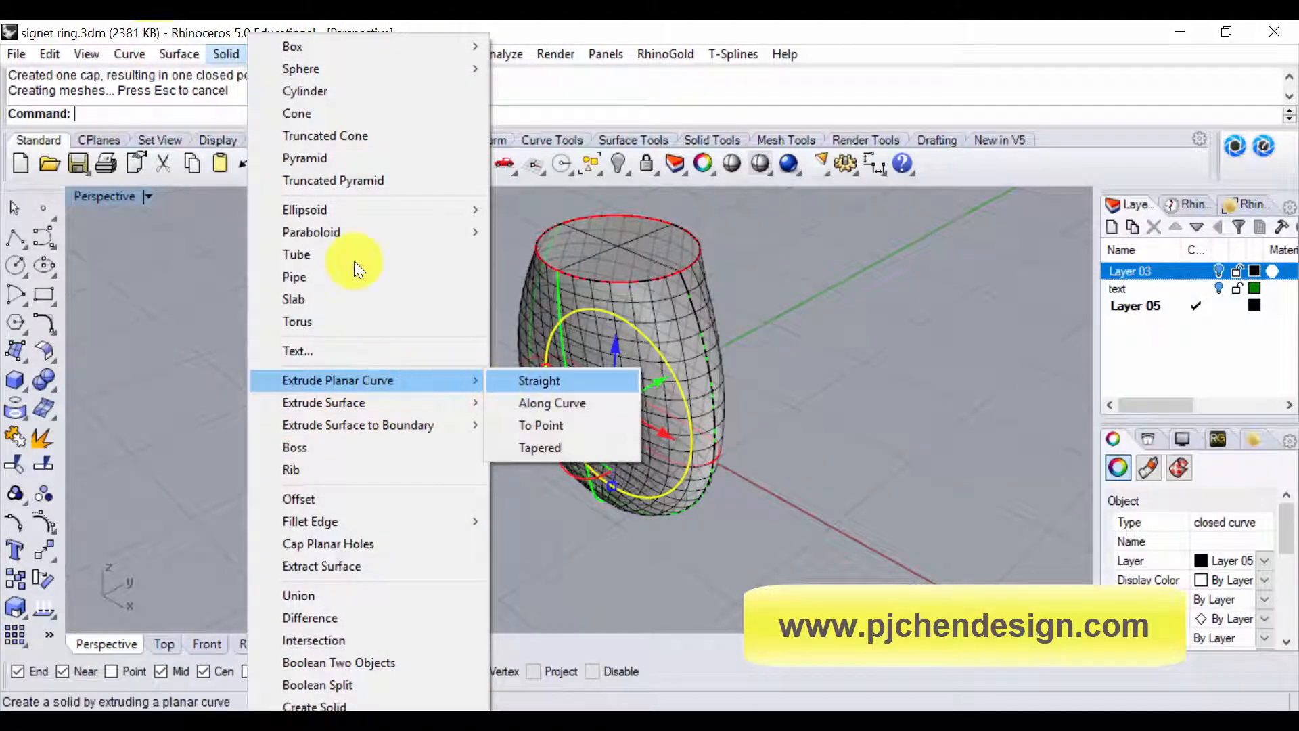
{"action": "left_click", "coordinate": [552, 251]}
{"action": "left_click", "coordinate": [778, 477]}
{"action": "right_click_drag", "start_coordinate": [677, 466], "coordinate": [687, 412]}
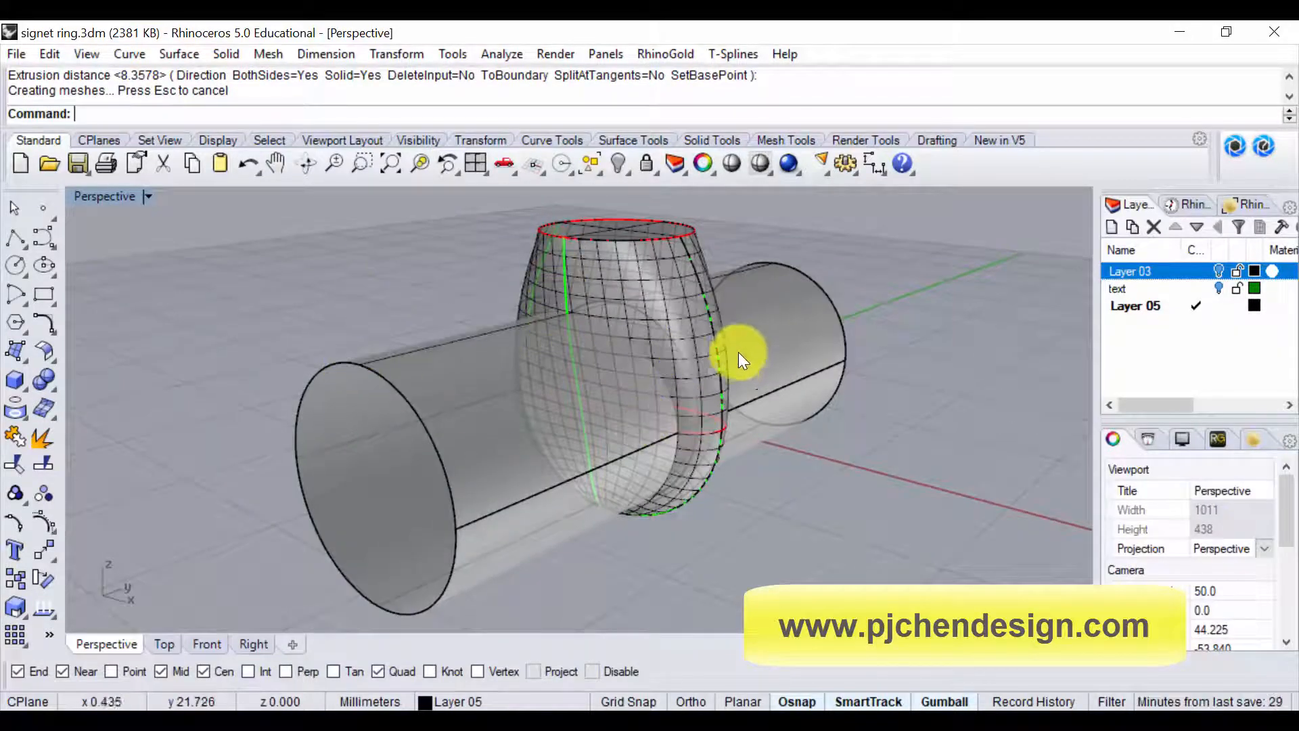
Subtract the extruded cylinder from the capped ring body with Boolean Difference, keeping DeleteInput=Yes
{"action": "left_click", "coordinate": [49, 375]}
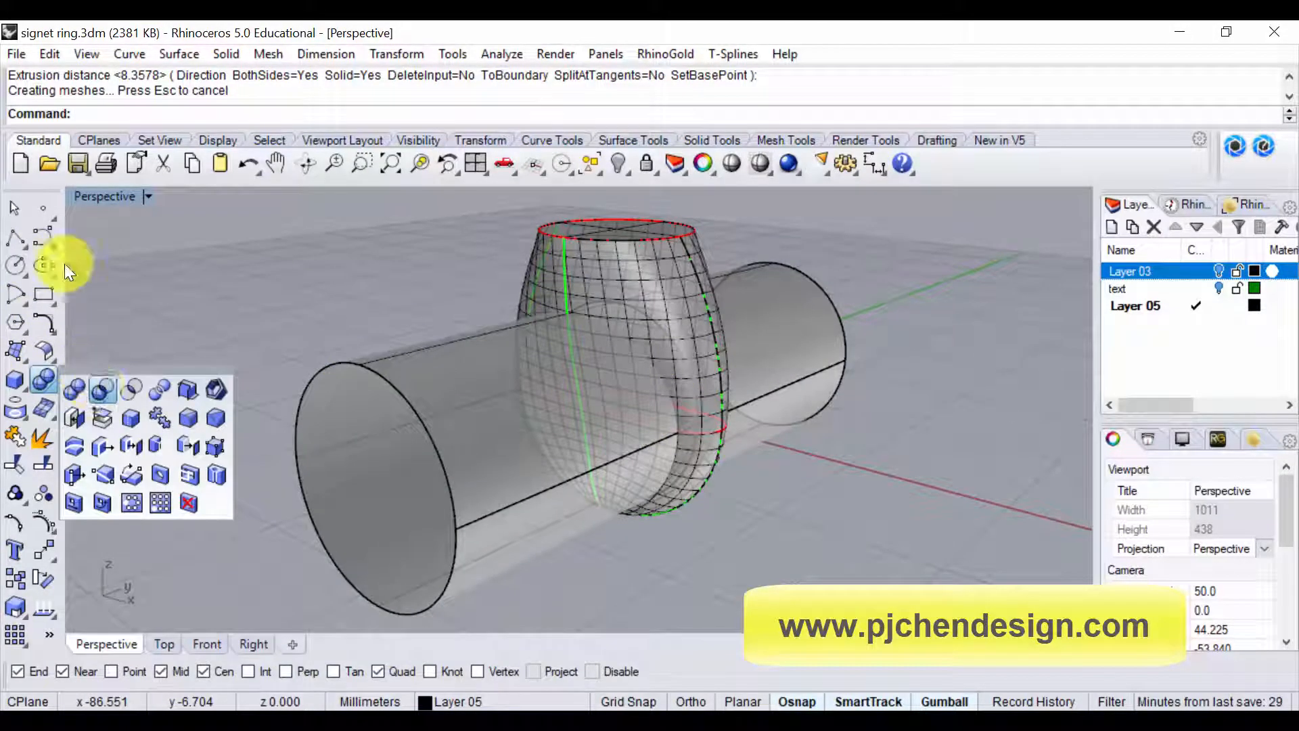
{"action": "left_click", "coordinate": [102, 390]}
{"action": "left_click", "coordinate": [521, 284]}
{"action": "key", "text": "Return"}
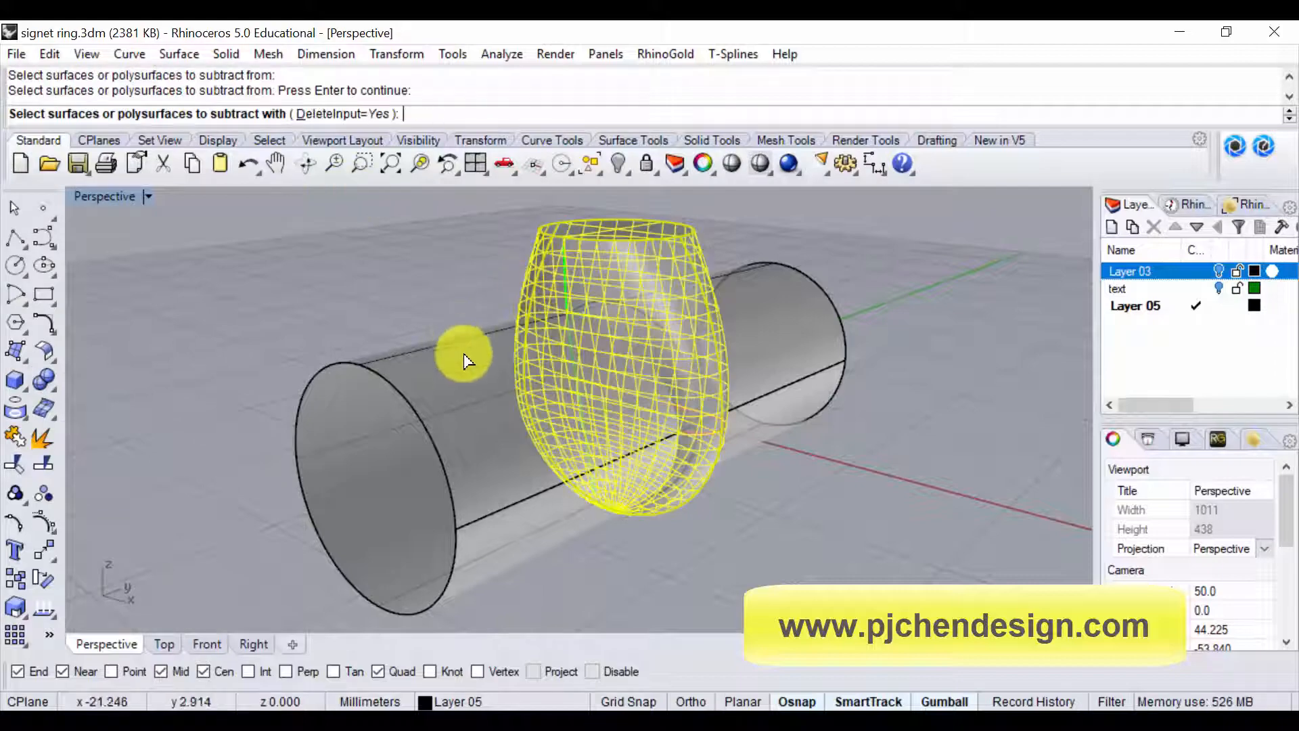
{"action": "left_click", "coordinate": [464, 360]}
{"action": "right_click", "coordinate": [531, 368]}
{"action": "right_click_drag", "start_coordinate": [531, 368], "coordinate": [785, 526]}
Join the two red half-circle curves around the ring's top face into one closed curve, leaving the ring body out of the selection
{"action": "scroll", "coordinate": [636, 291], "scroll_direction": "up", "scroll_amount": 6}
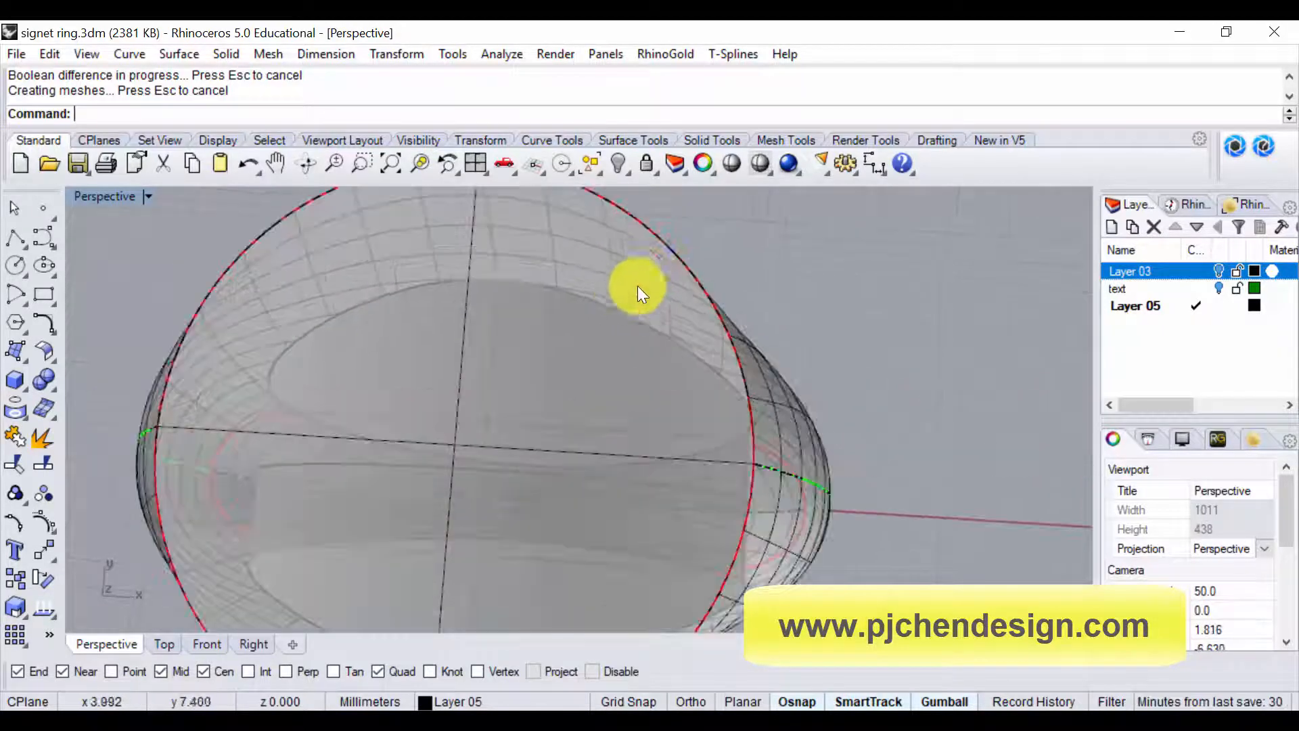
{"action": "scroll", "coordinate": [637, 286], "scroll_direction": "down", "scroll_amount": 4}
{"action": "left_click", "coordinate": [669, 266]}
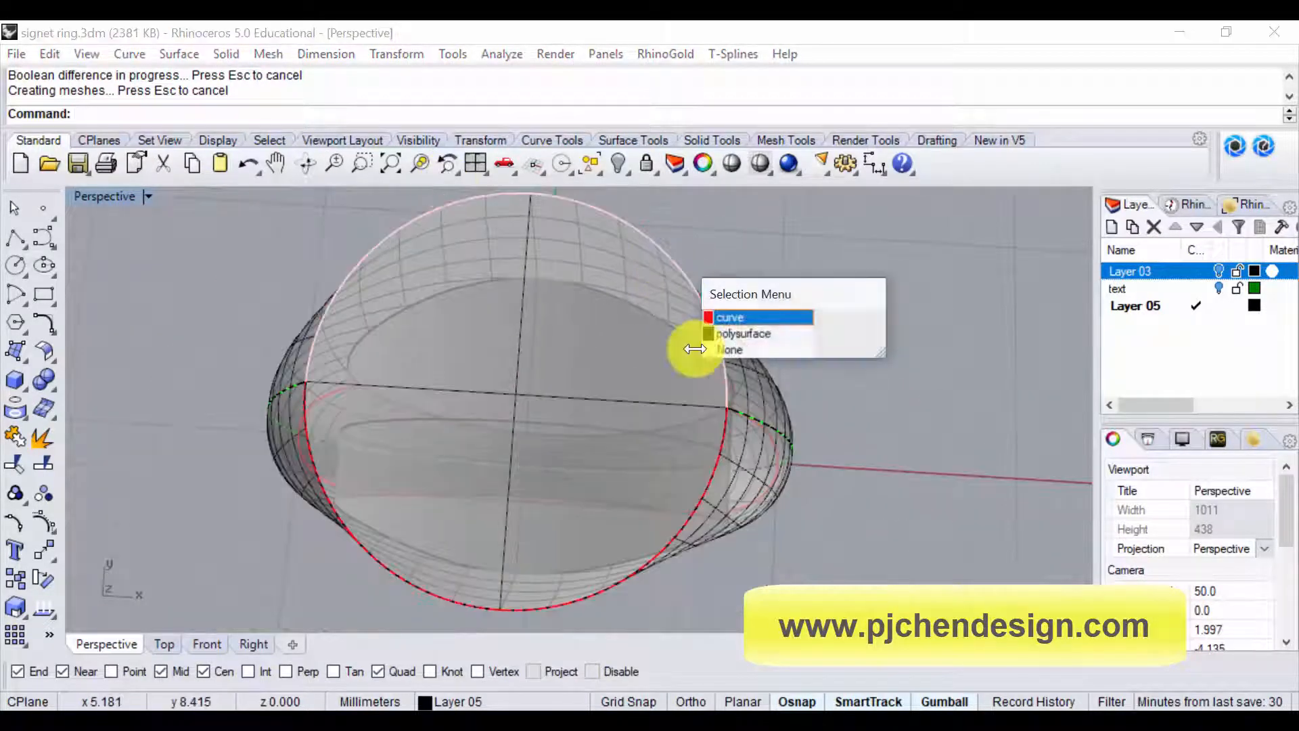
{"action": "left_click", "coordinate": [733, 318]}
{"action": "left_click", "coordinate": [715, 452], "text": "shift"}
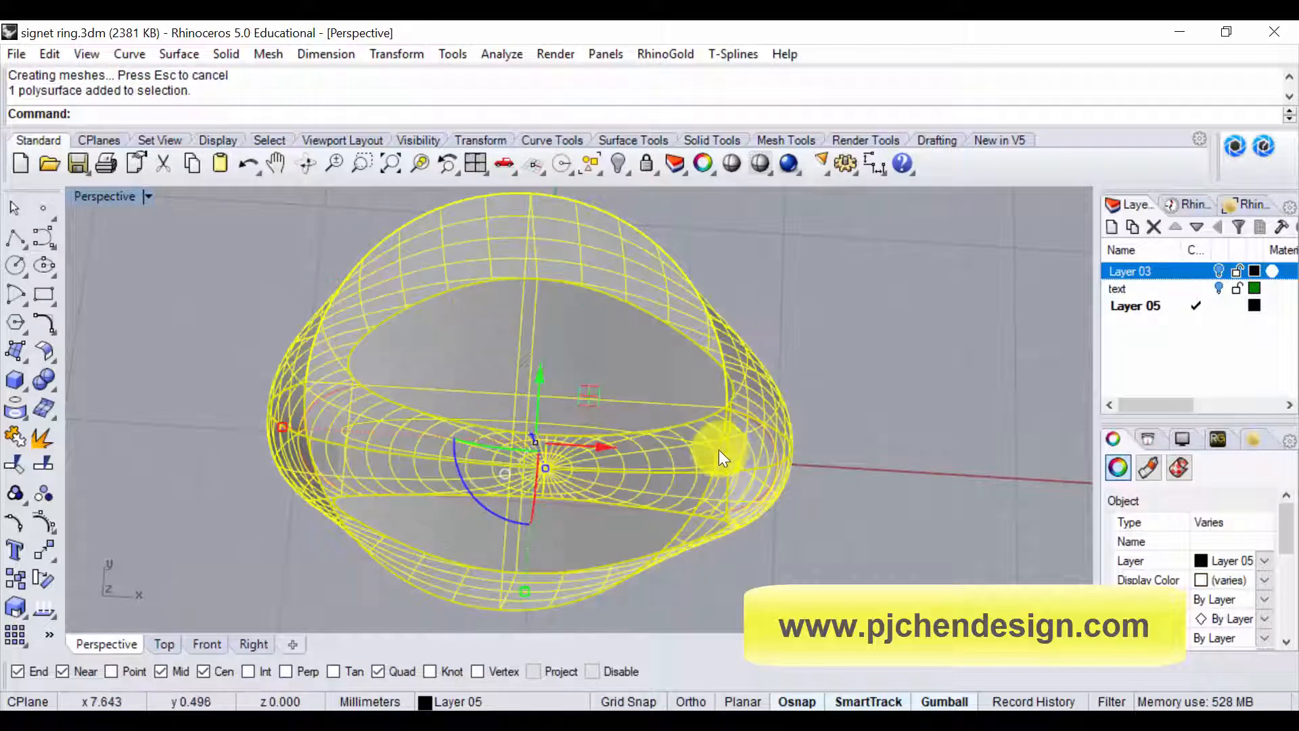
{"action": "left_click", "coordinate": [743, 460], "text": "shift"}
{"action": "left_click", "coordinate": [777, 521]}
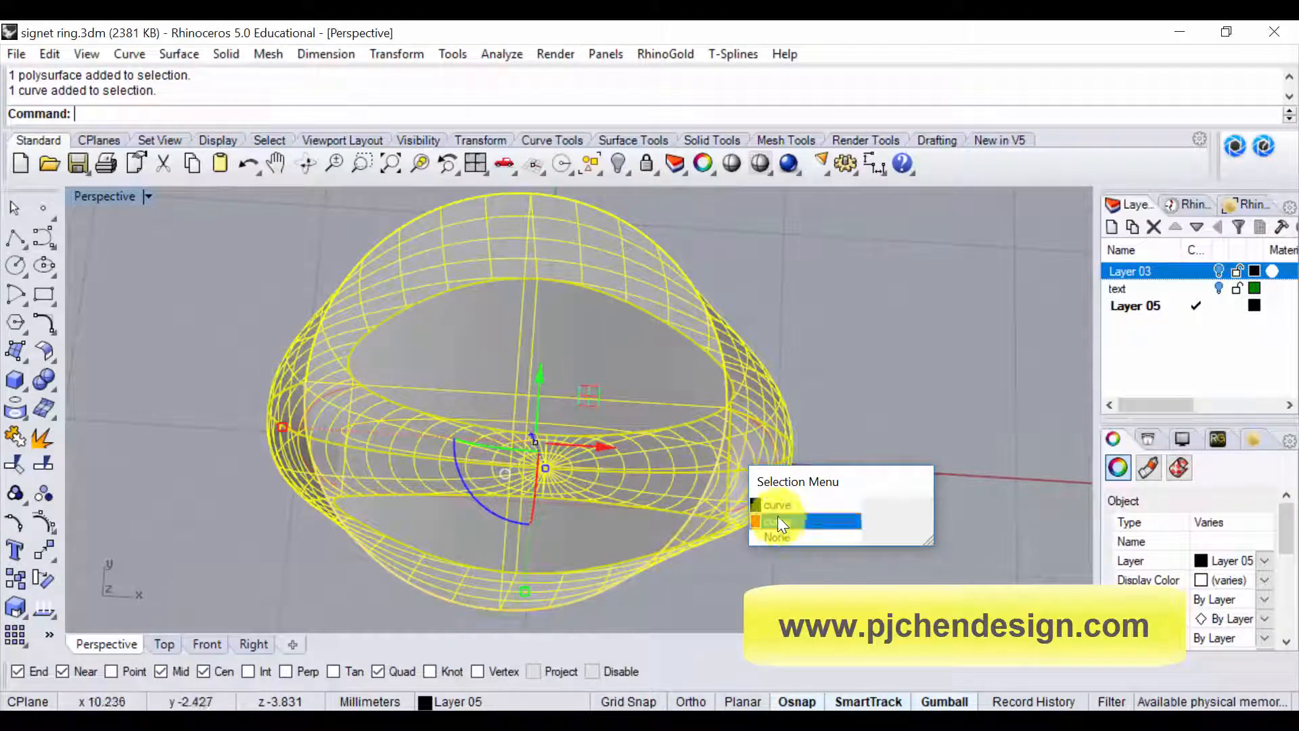
{"action": "left_click", "coordinate": [737, 457], "text": "ctrl"}
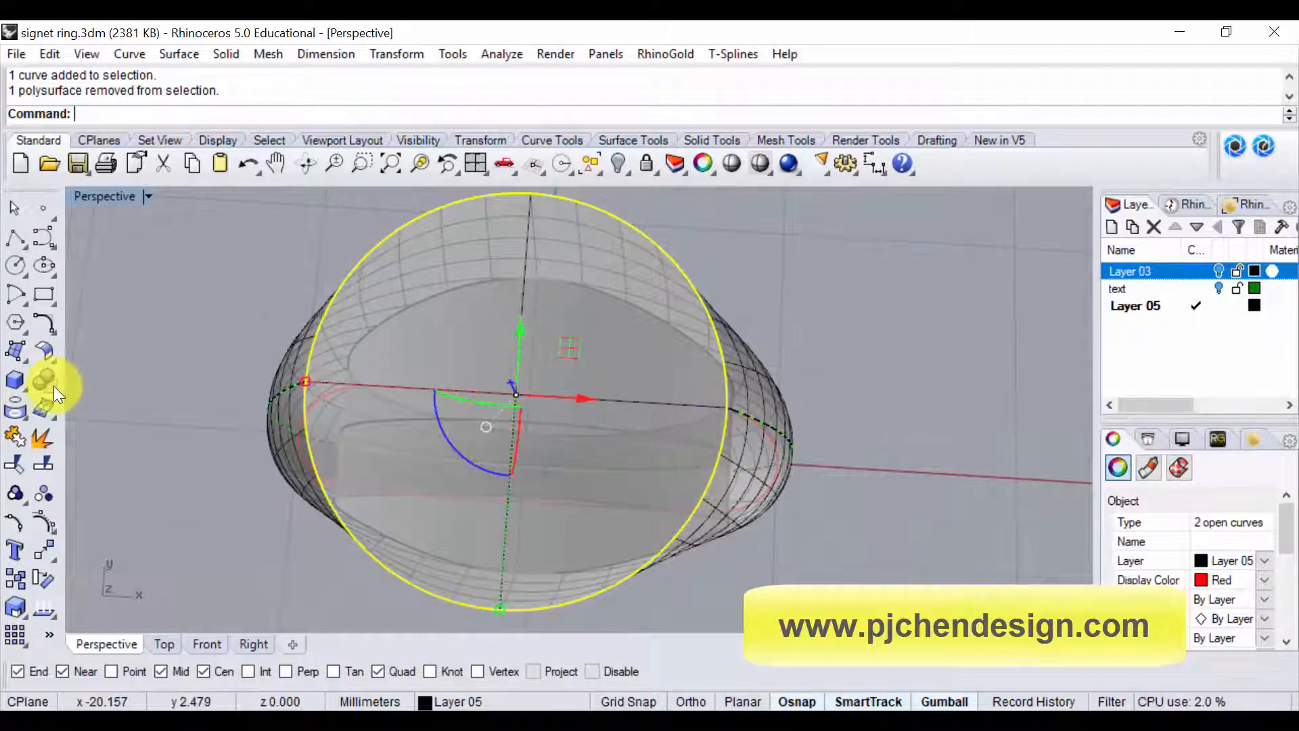
{"action": "left_click", "coordinate": [26, 435]}
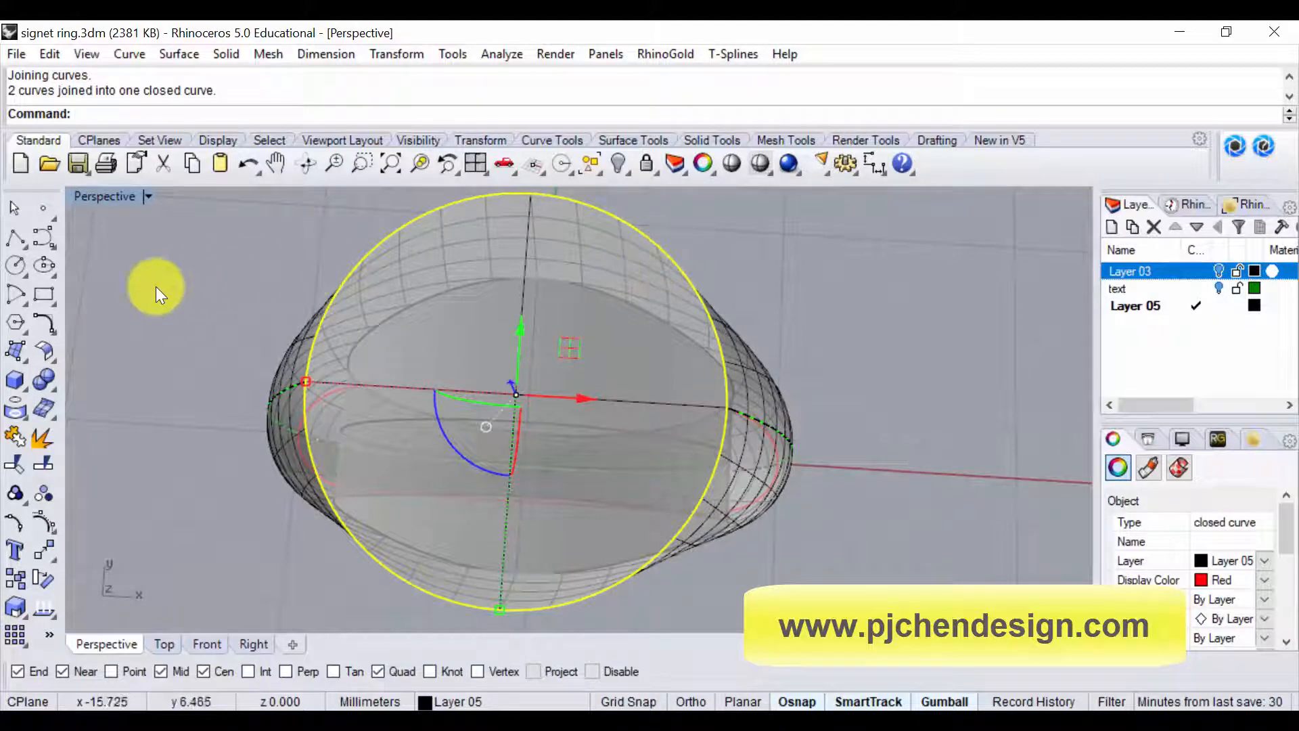
Offset the joined face circle inward by a distance of 1 mm
{"action": "left_click", "coordinate": [46, 319]}
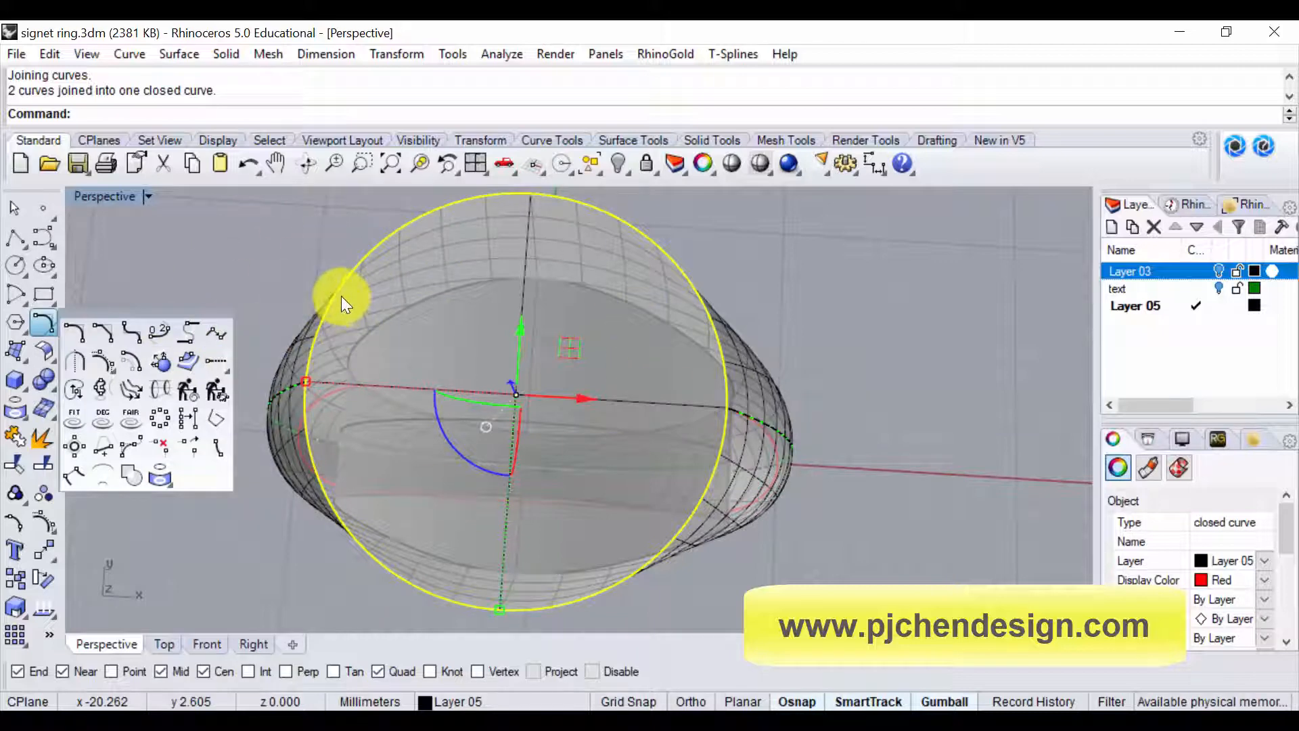
{"action": "left_click", "coordinate": [128, 360]}
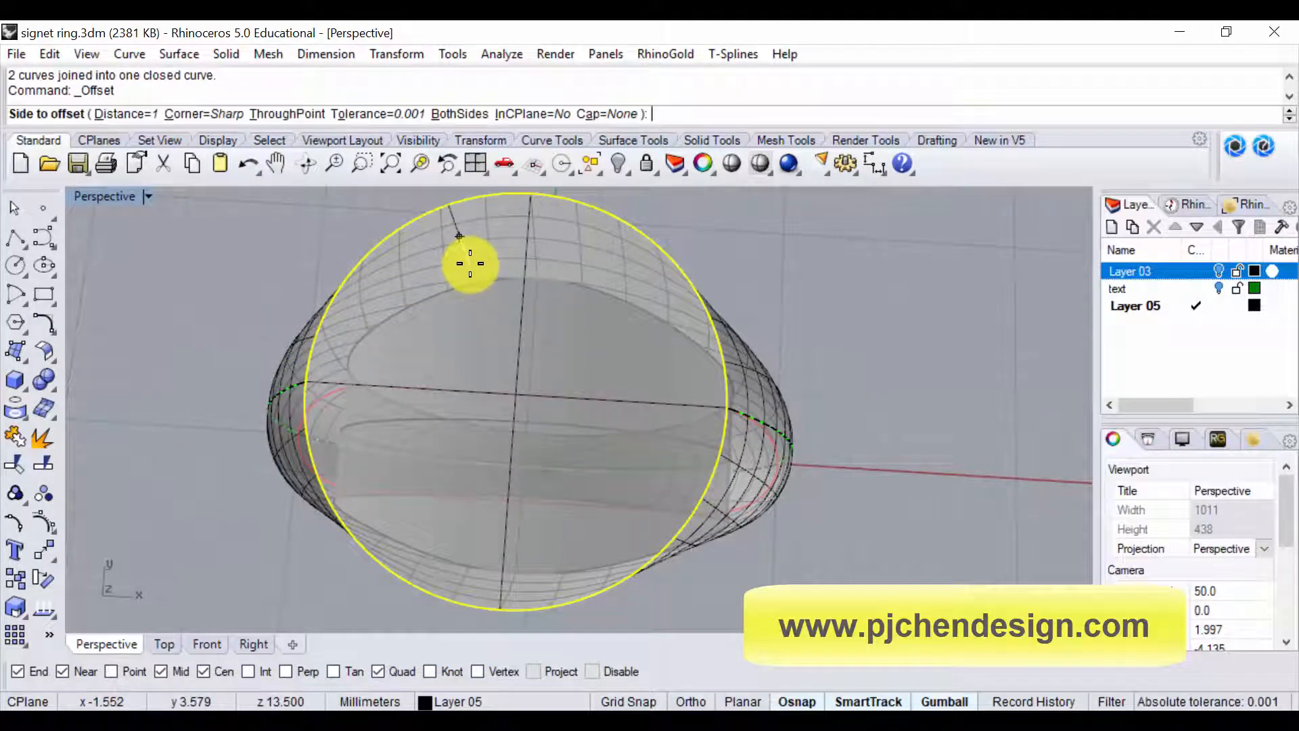
{"action": "left_click", "coordinate": [136, 113]}
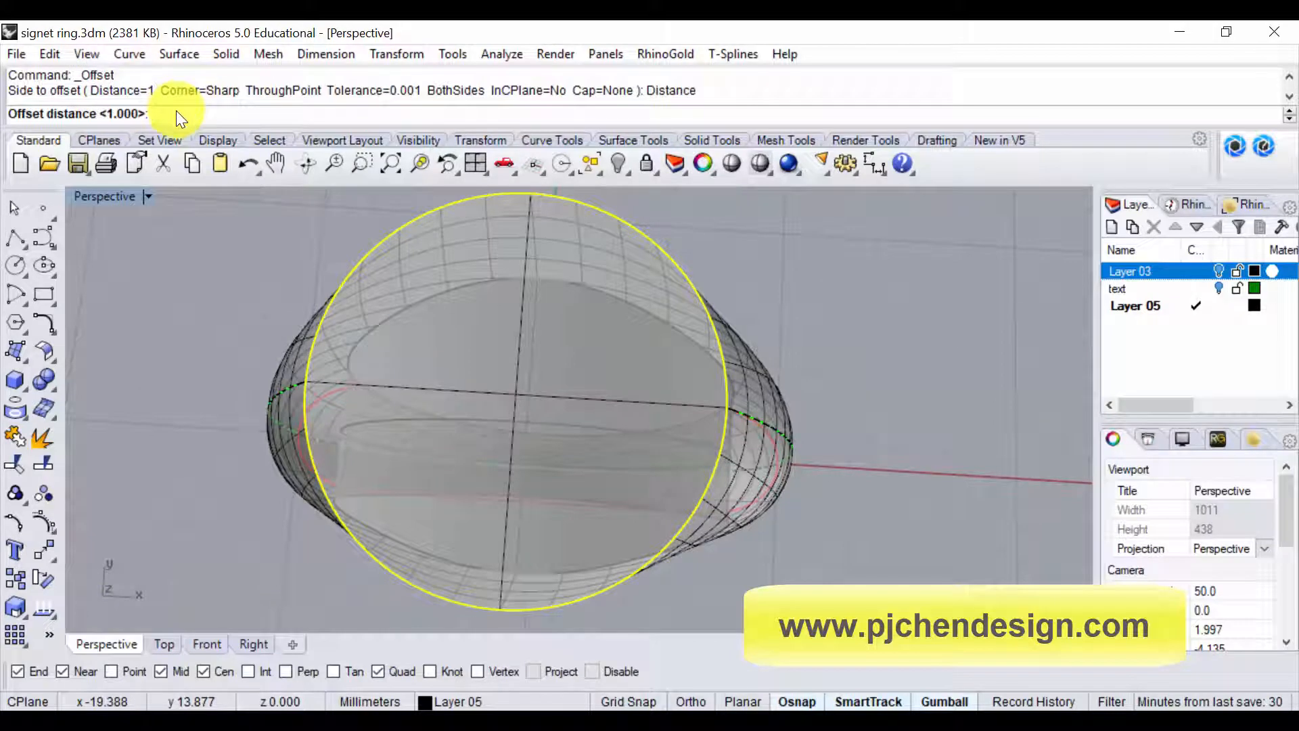
{"action": "type", "text": "1"}
{"action": "key", "text": "Return"}
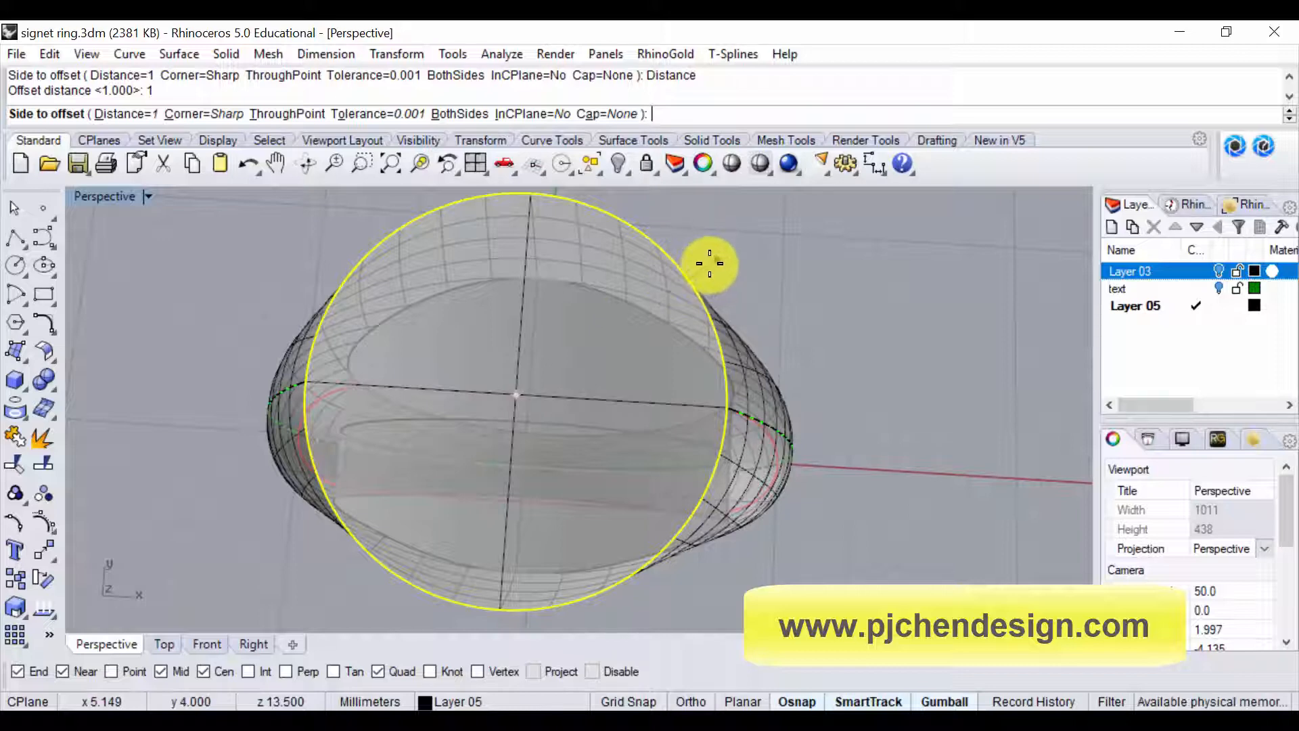
{"action": "left_click", "coordinate": [625, 289]}
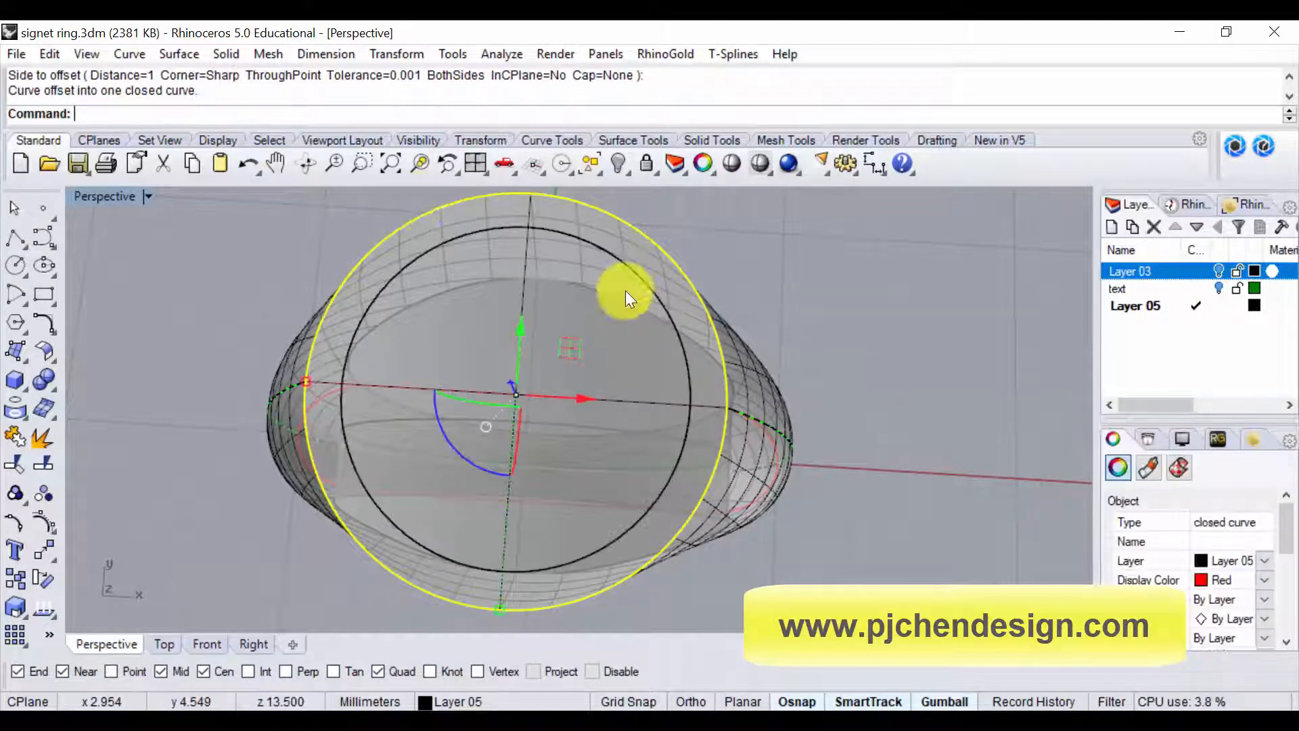
Set the display color of the inner offset circle to Blue
{"action": "left_click", "coordinate": [647, 282]}
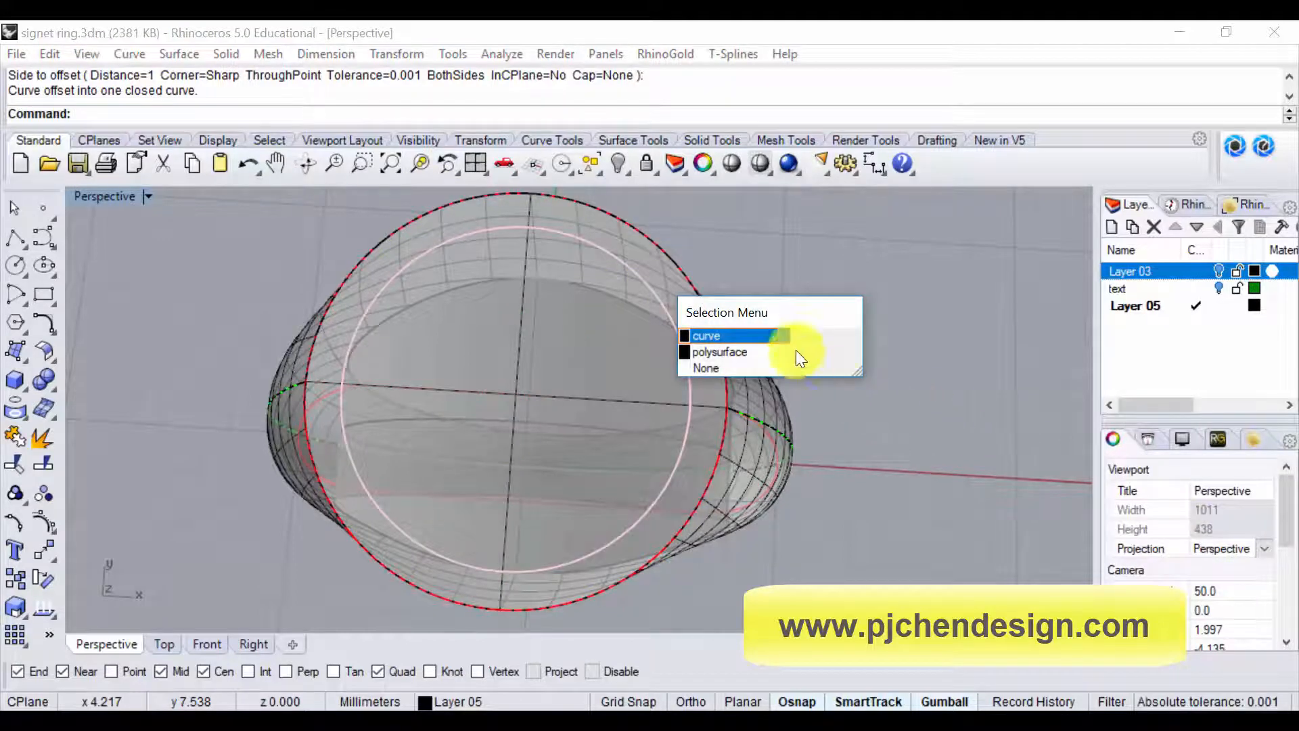
{"action": "left_click", "coordinate": [727, 352]}
{"action": "left_click", "coordinate": [689, 364]}
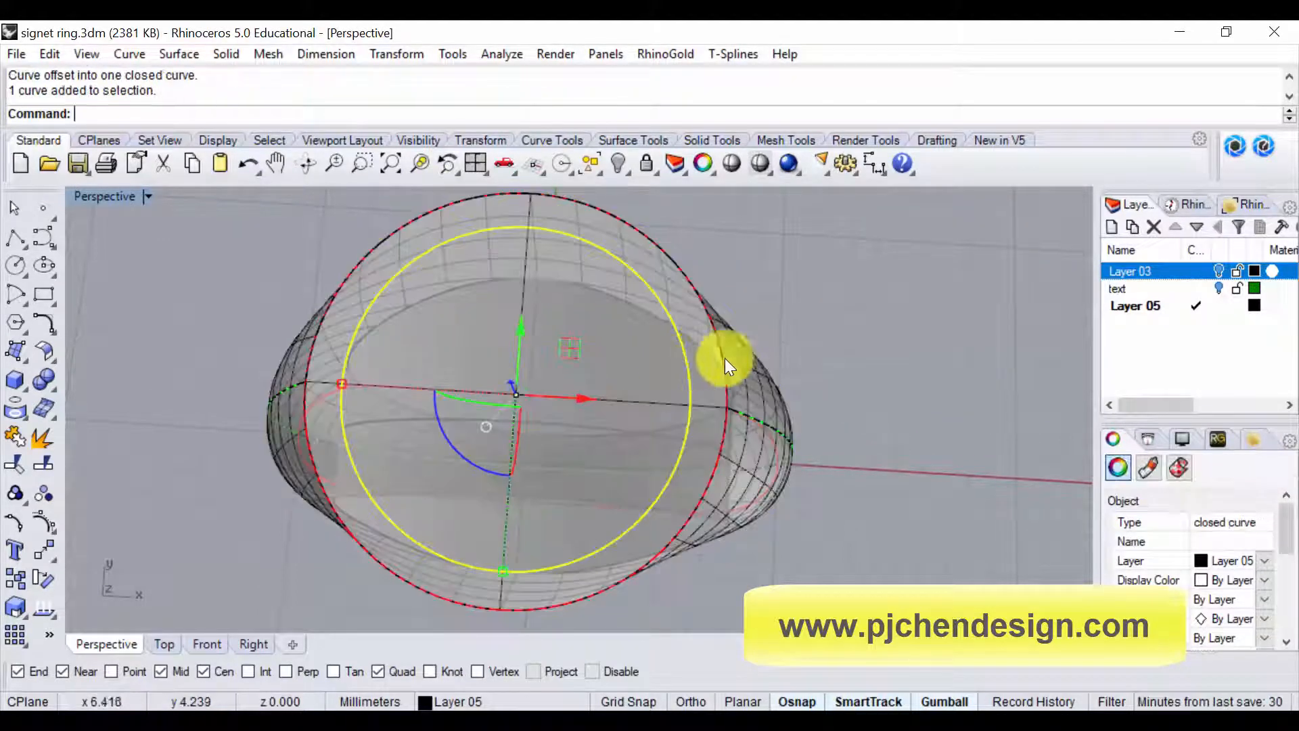
{"action": "left_click", "coordinate": [1265, 581]}
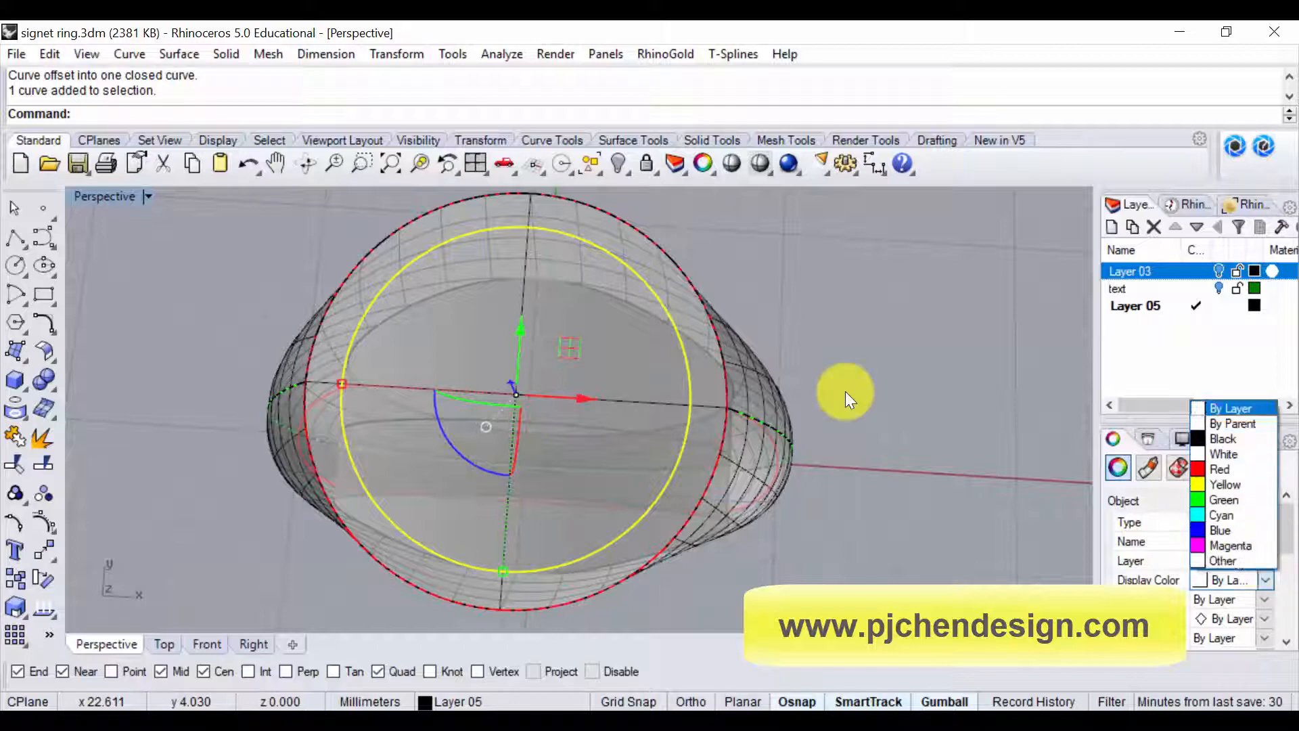
{"action": "left_click", "coordinate": [1237, 529]}
{"action": "left_click", "coordinate": [864, 385]}
{"action": "right_click_drag", "start_coordinate": [864, 386], "coordinate": [821, 399]}
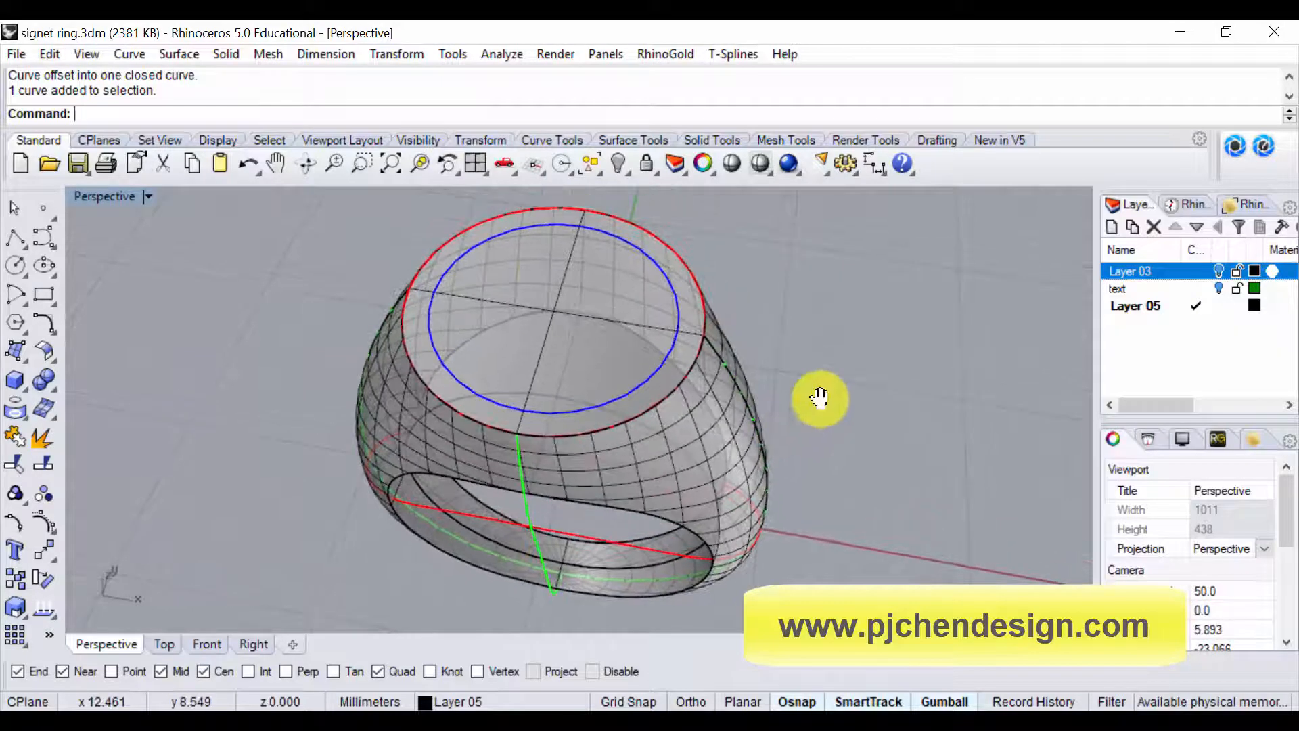
Start a WireCut with the blue inner circle as the cutting curve and the ring body as the object to cut
{"action": "left_click", "coordinate": [723, 140]}
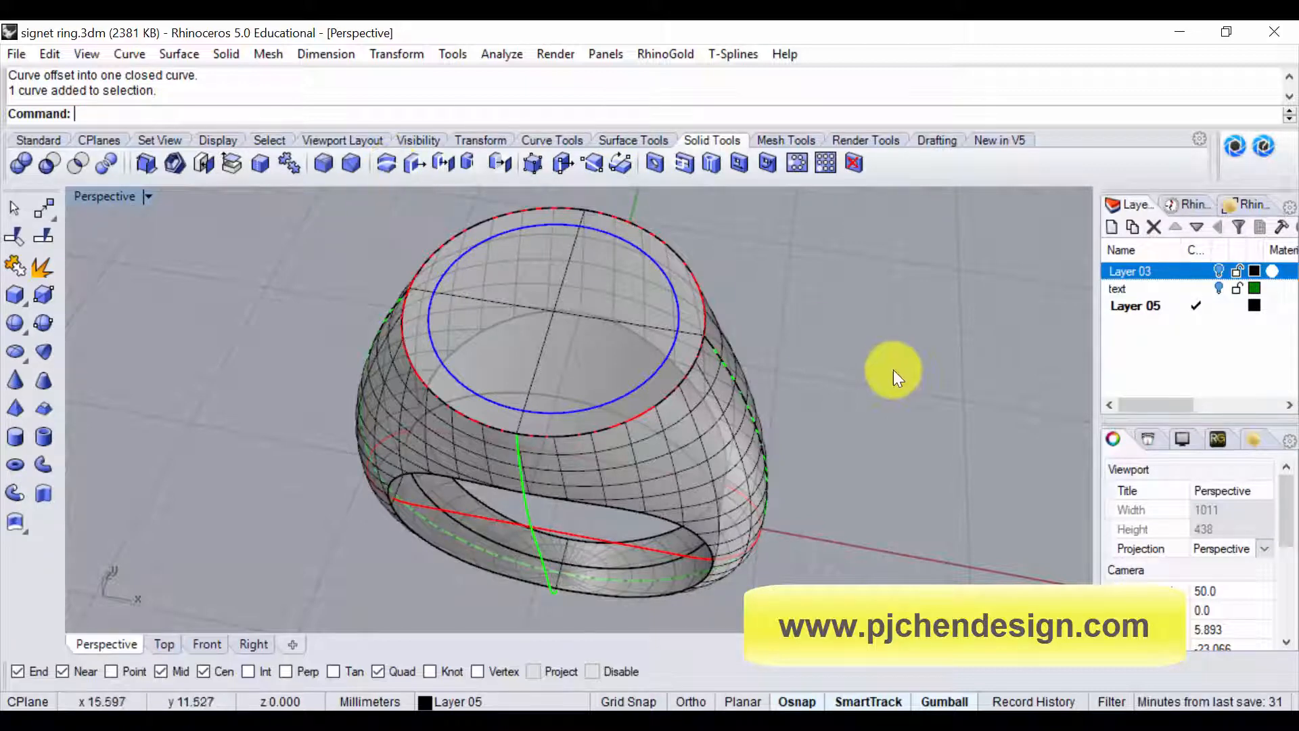
{"action": "scroll", "coordinate": [744, 295], "scroll_direction": "down", "scroll_amount": 2}
{"action": "right_click_drag", "start_coordinate": [769, 298], "coordinate": [769, 317], "text": "shift"}
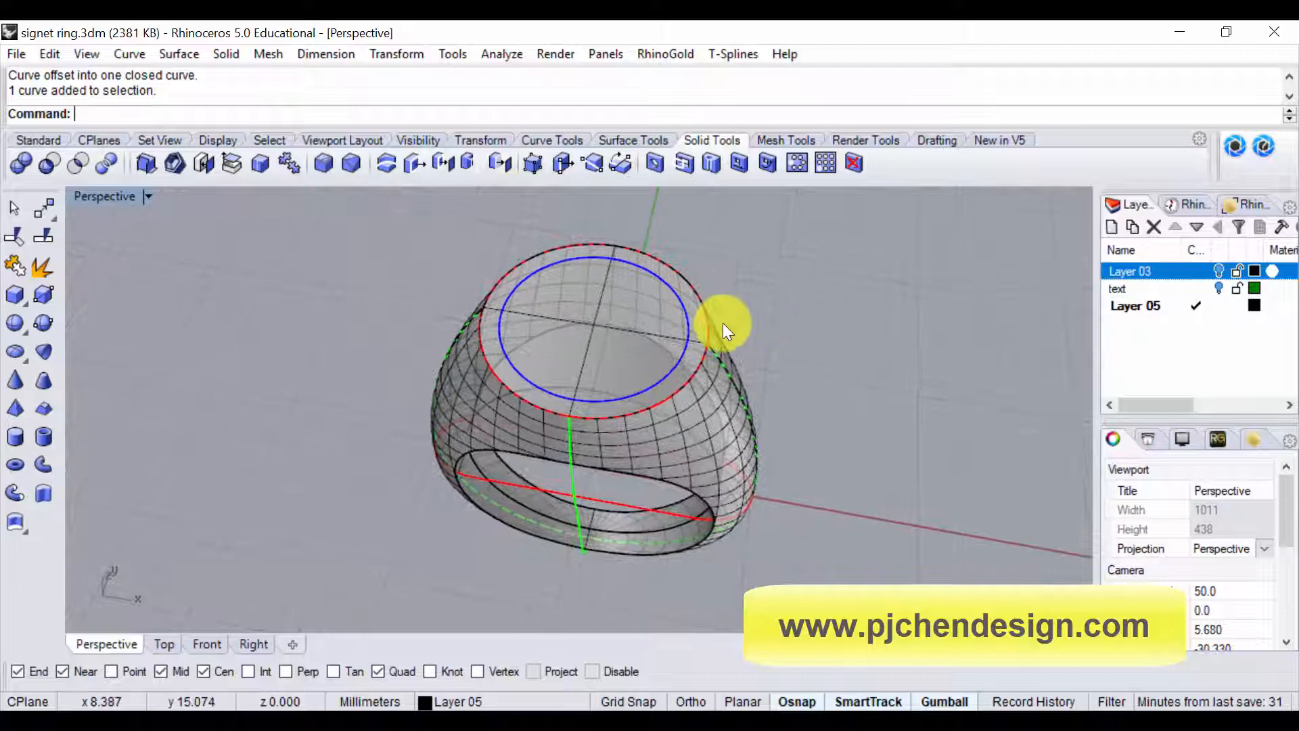
{"action": "left_click", "coordinate": [689, 323]}
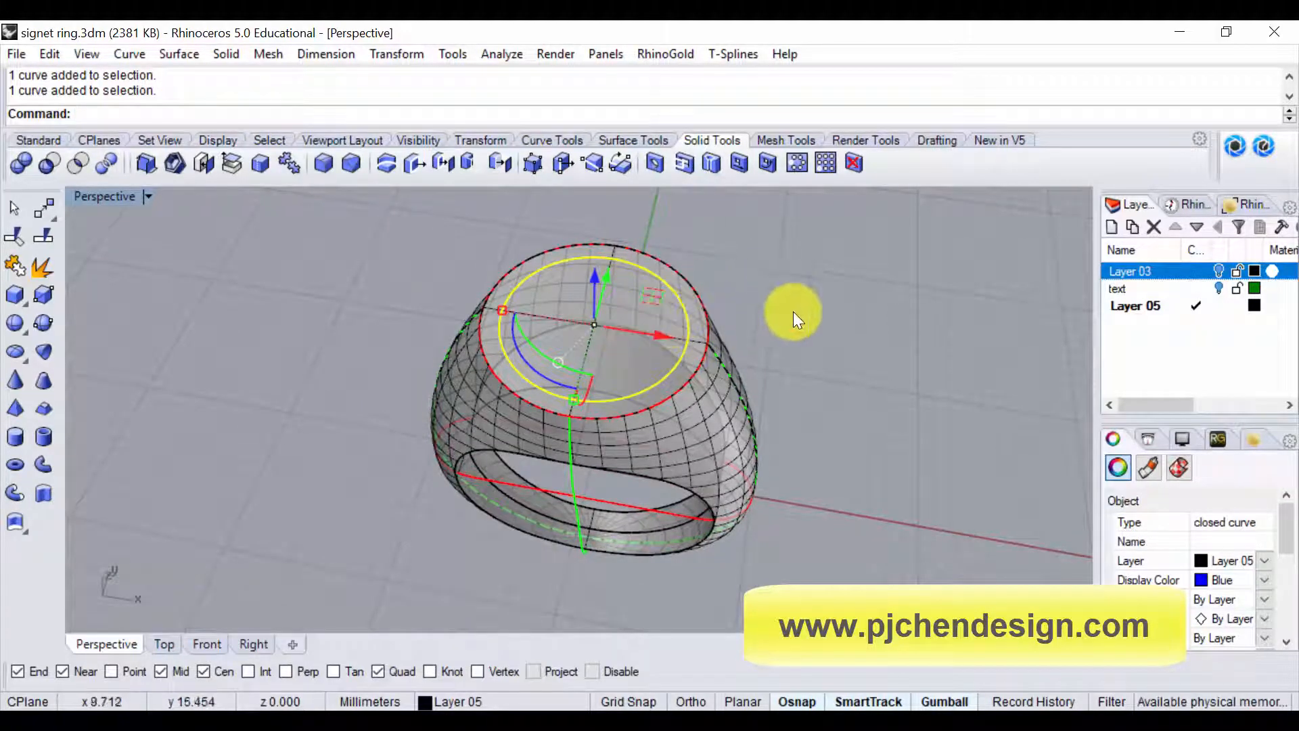
{"action": "key", "text": "Escape"}
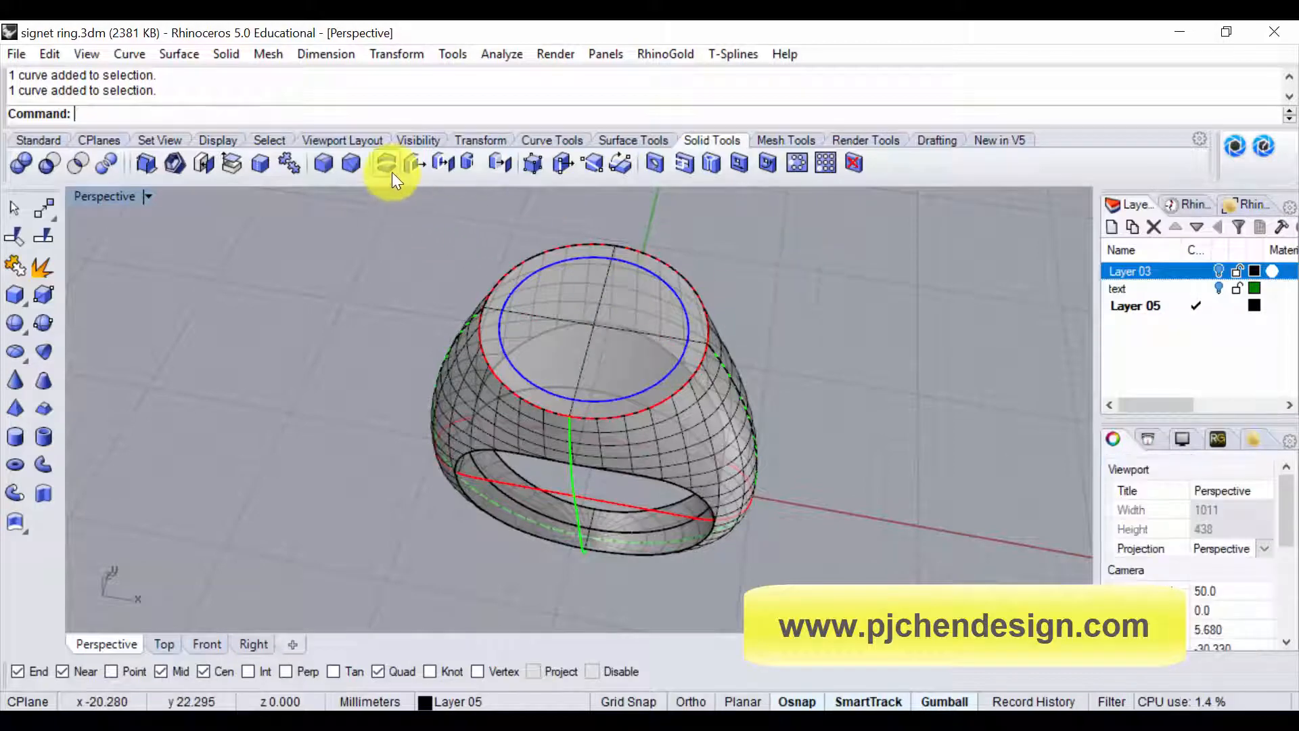
{"action": "left_click", "coordinate": [391, 165]}
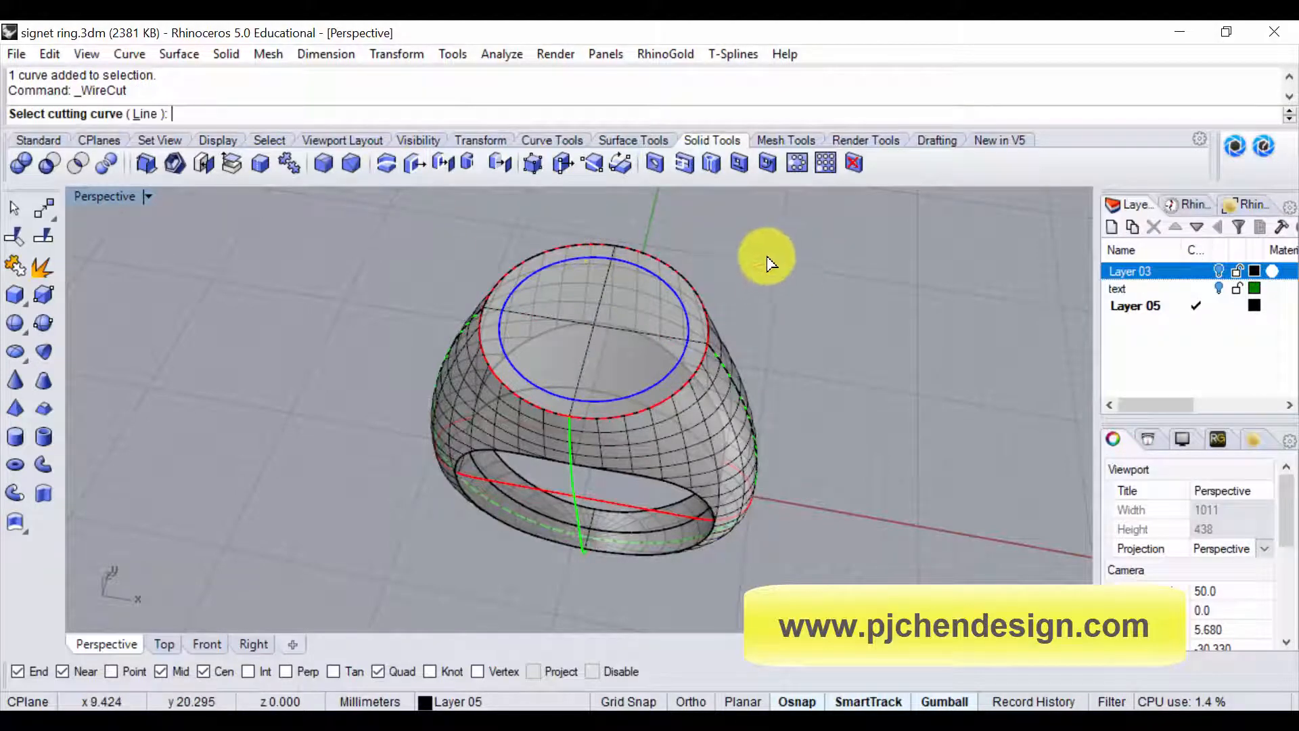
{"action": "left_click", "coordinate": [688, 327]}
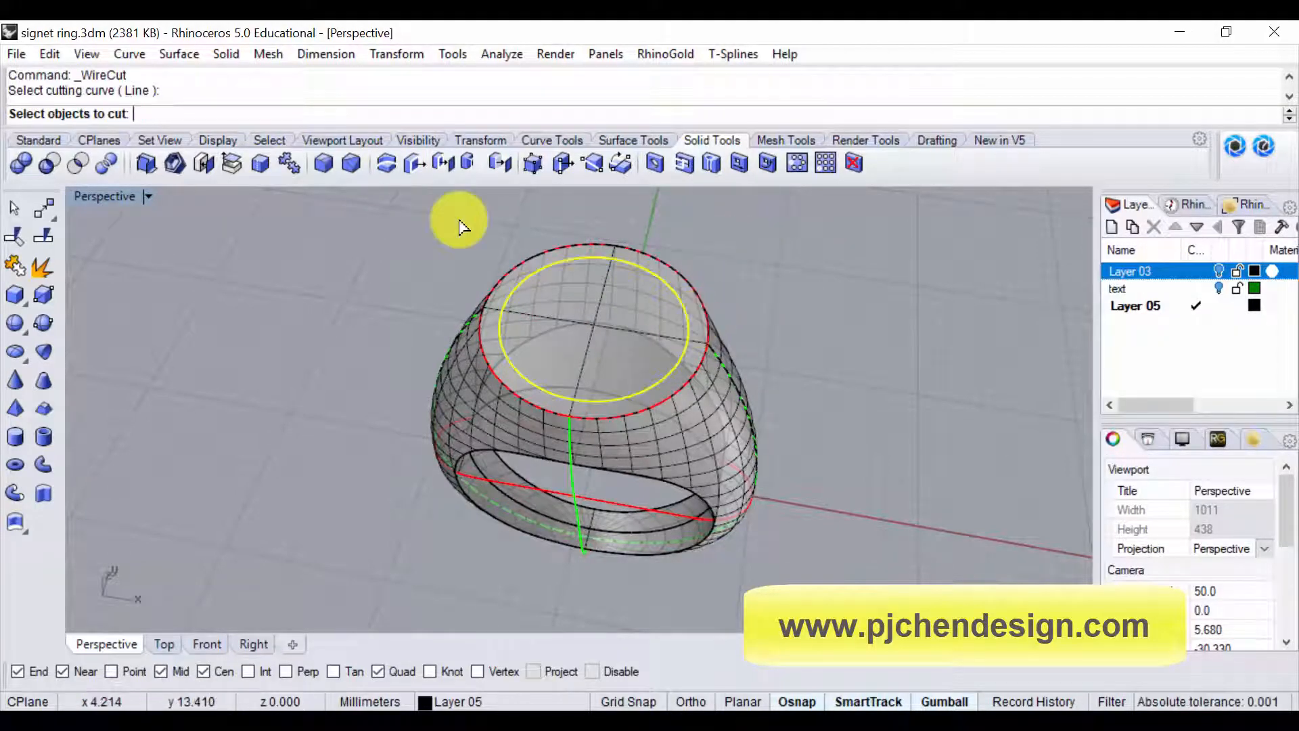
{"action": "left_click", "coordinate": [661, 318]}
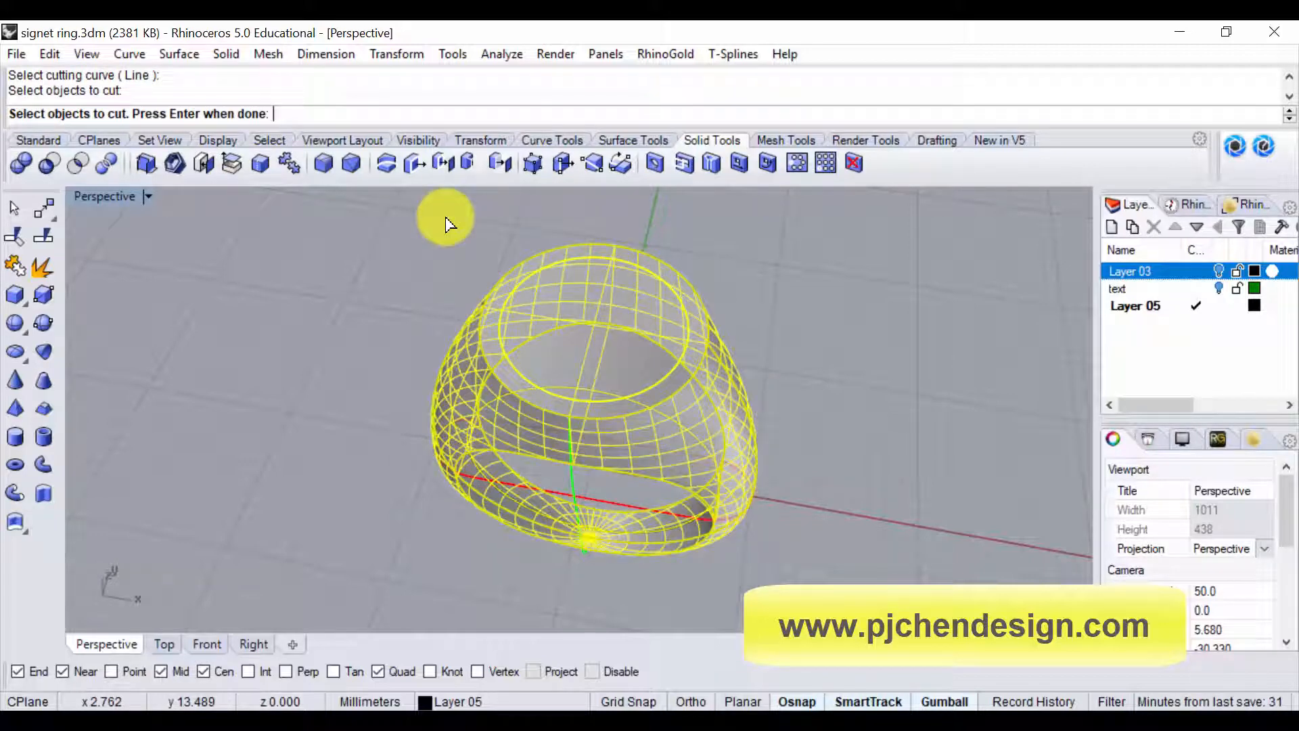
{"action": "key", "text": "Return"}
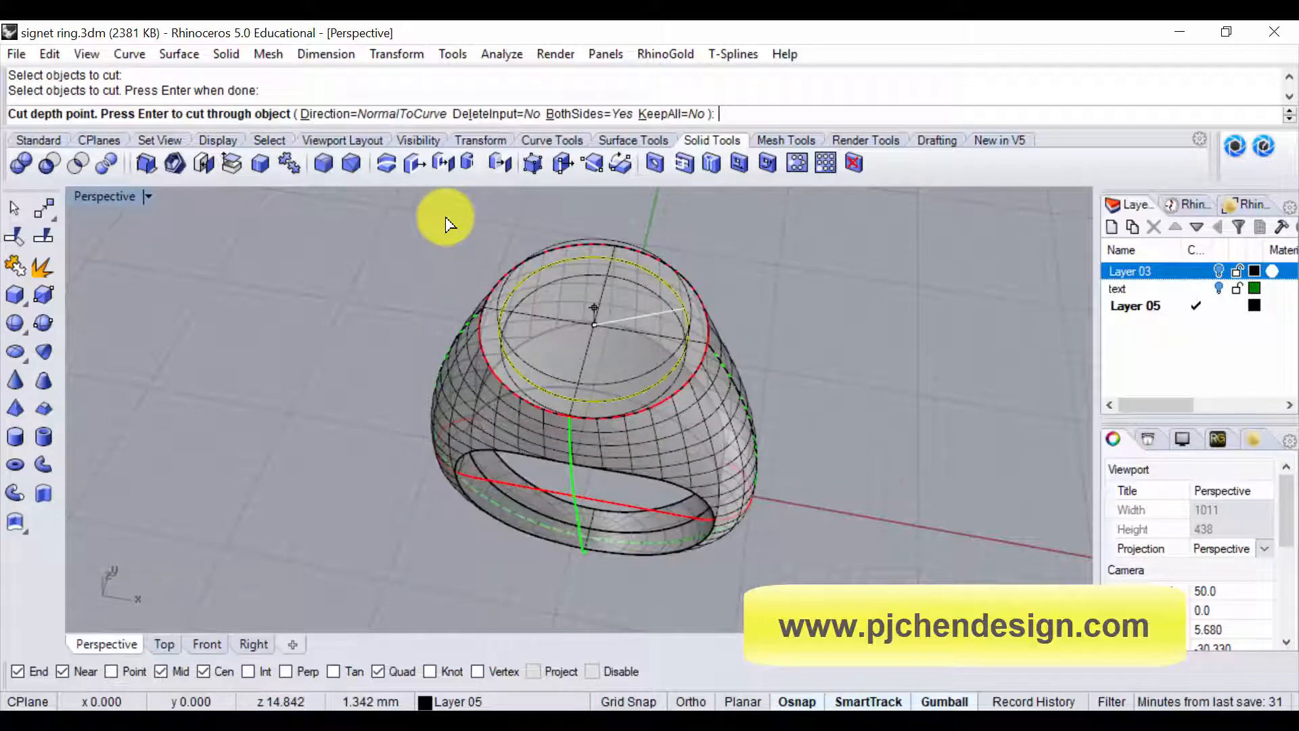
Pick a shallow cut depth in the Front view with BothSides=Yes and cut away the circular recess in the ring's face, with KeepAll=No
{"action": "double_click", "coordinate": [115, 200]}
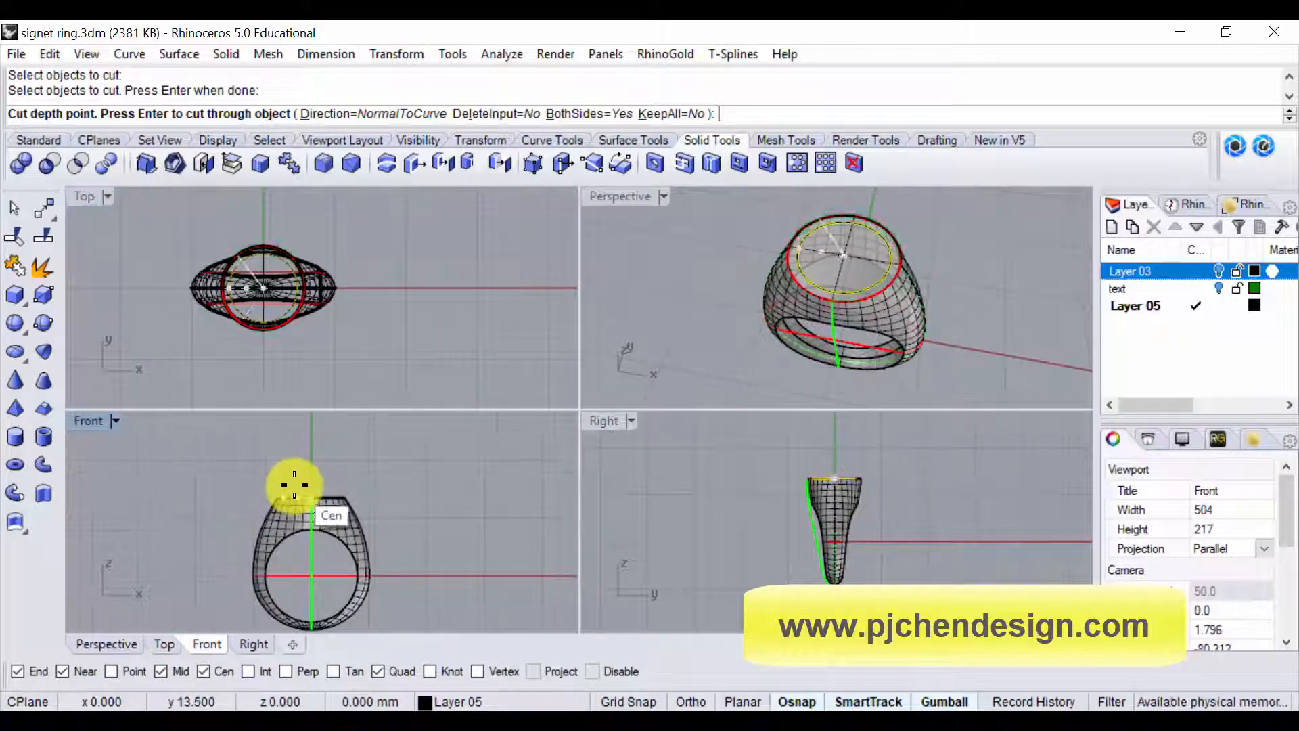
{"action": "scroll", "coordinate": [294, 485], "scroll_direction": "up", "scroll_amount": 5}
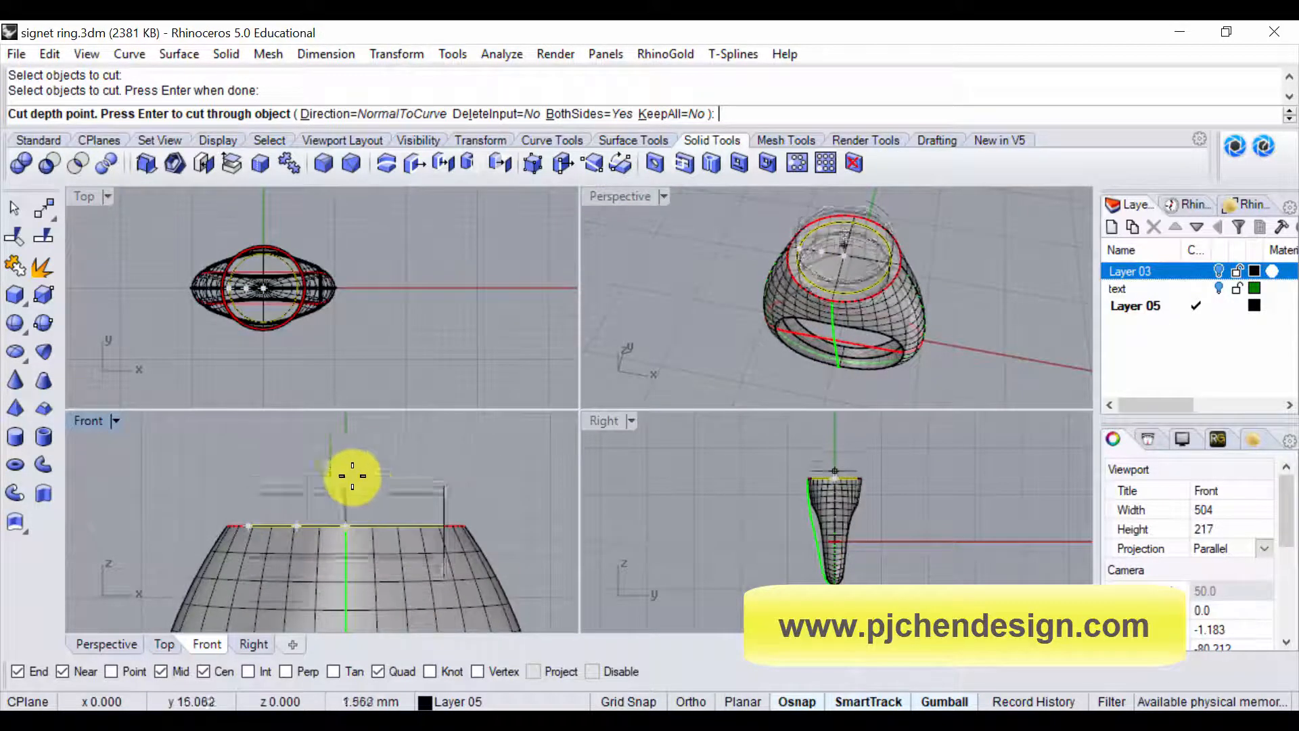
{"action": "double_click", "coordinate": [91, 420]}
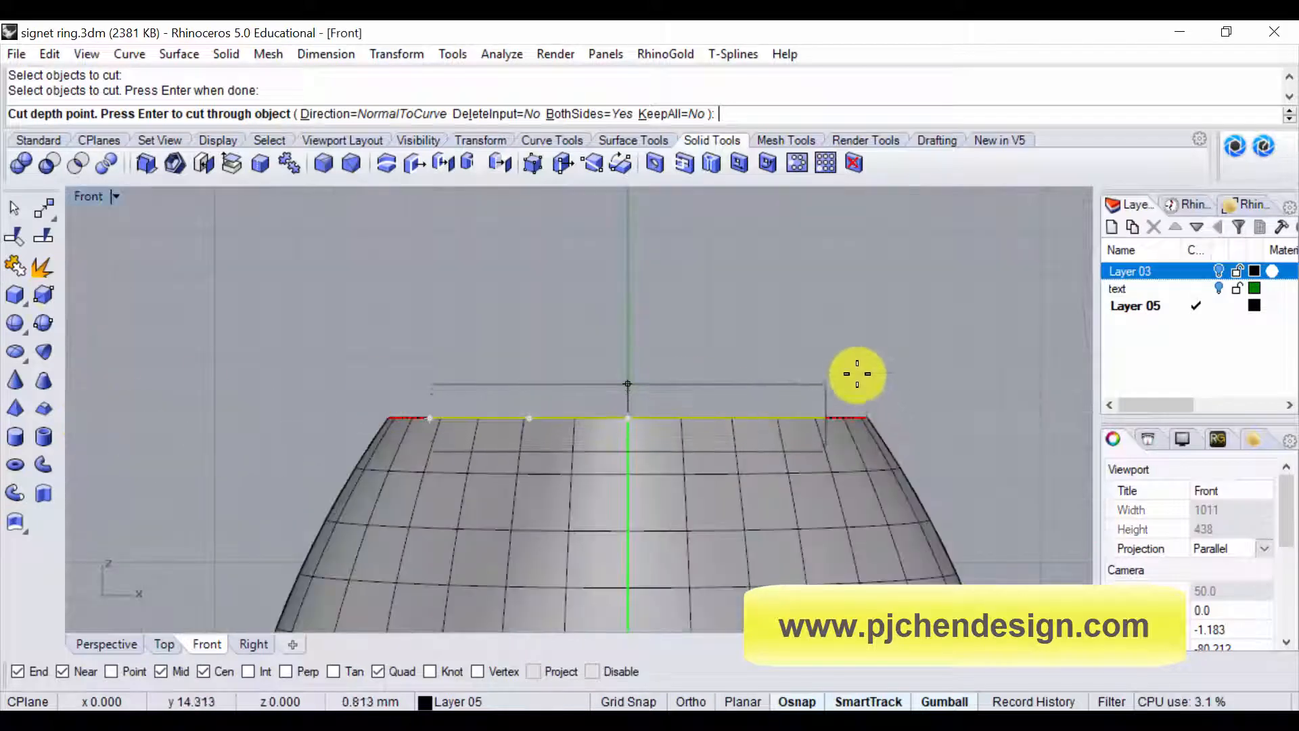
{"action": "scroll", "coordinate": [757, 298], "scroll_direction": "down", "scroll_amount": 5}
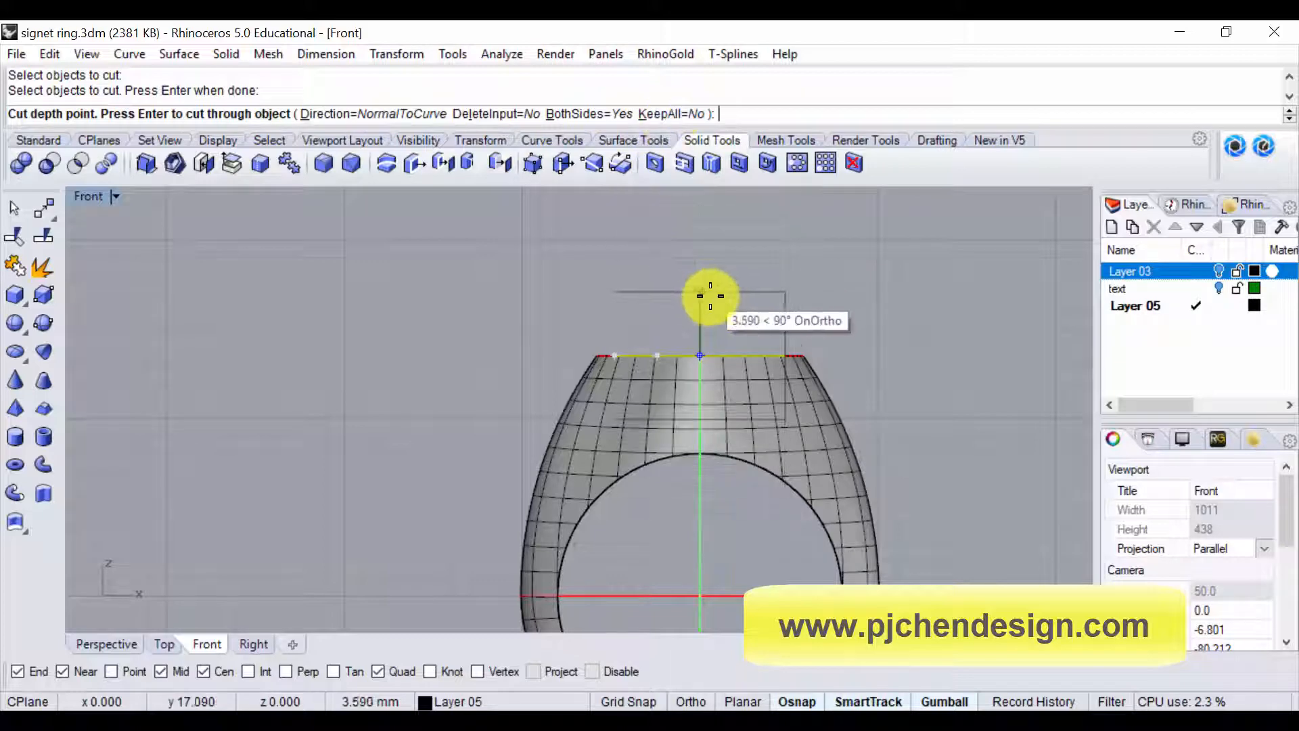
{"action": "left_click", "coordinate": [715, 329]}
{"action": "key", "text": "Return"}
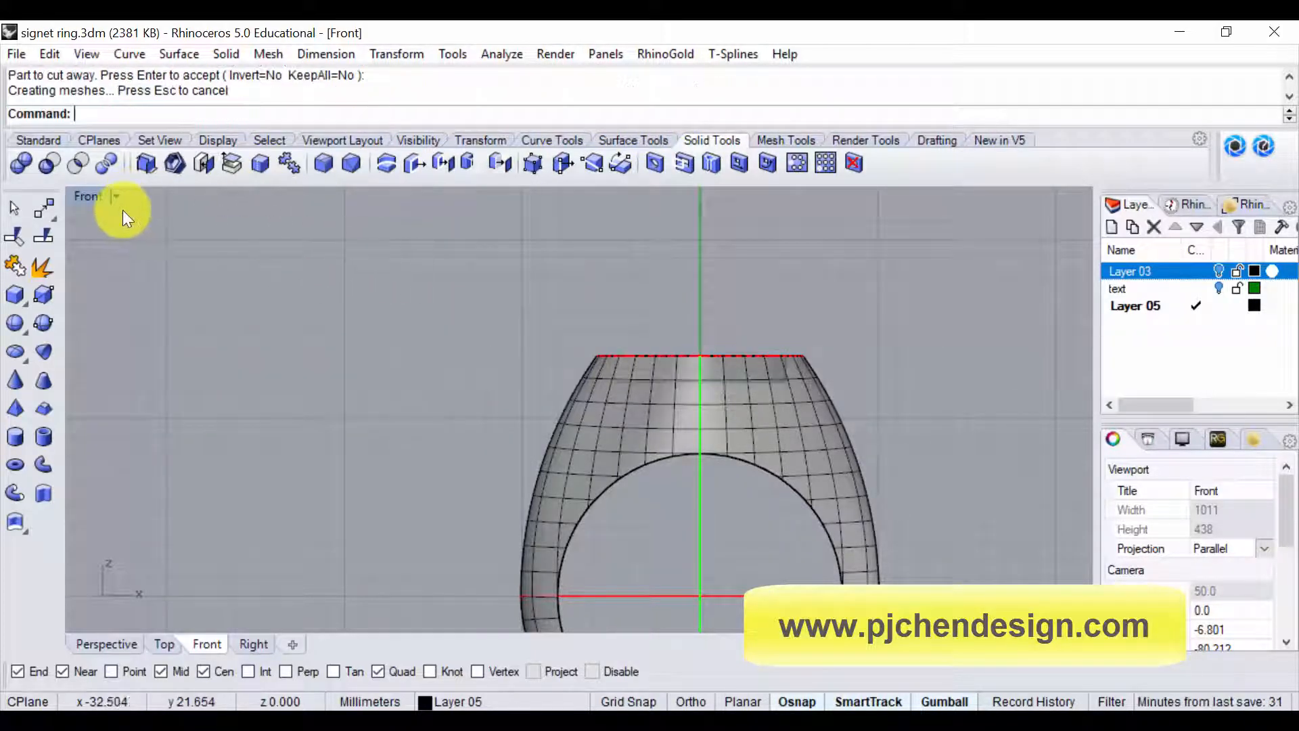
Create the solid text "PJ" in bold Arial Narrow, 8 mm high and 2 mm thick, and place it beside the ring in the Perspective view
{"action": "double_click", "coordinate": [103, 197]}
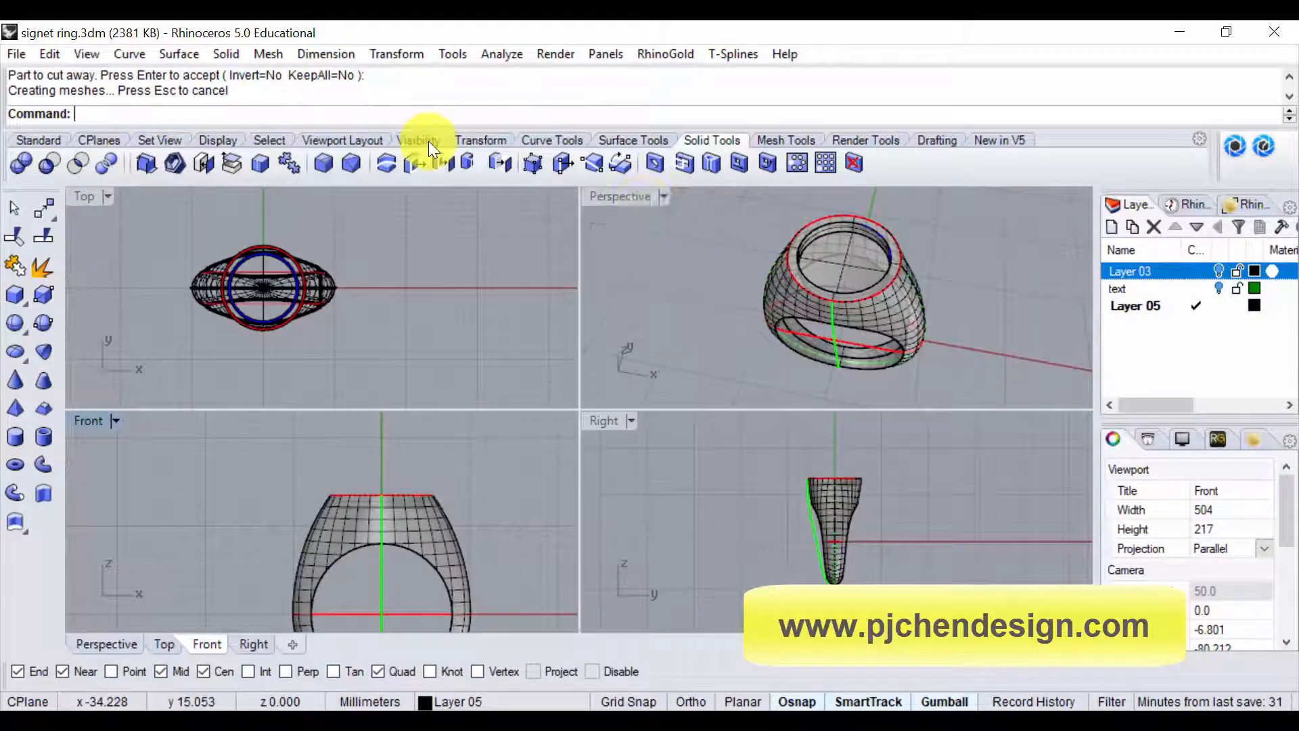
{"action": "double_click", "coordinate": [619, 196]}
{"action": "right_click_drag", "start_coordinate": [638, 310], "coordinate": [679, 372]}
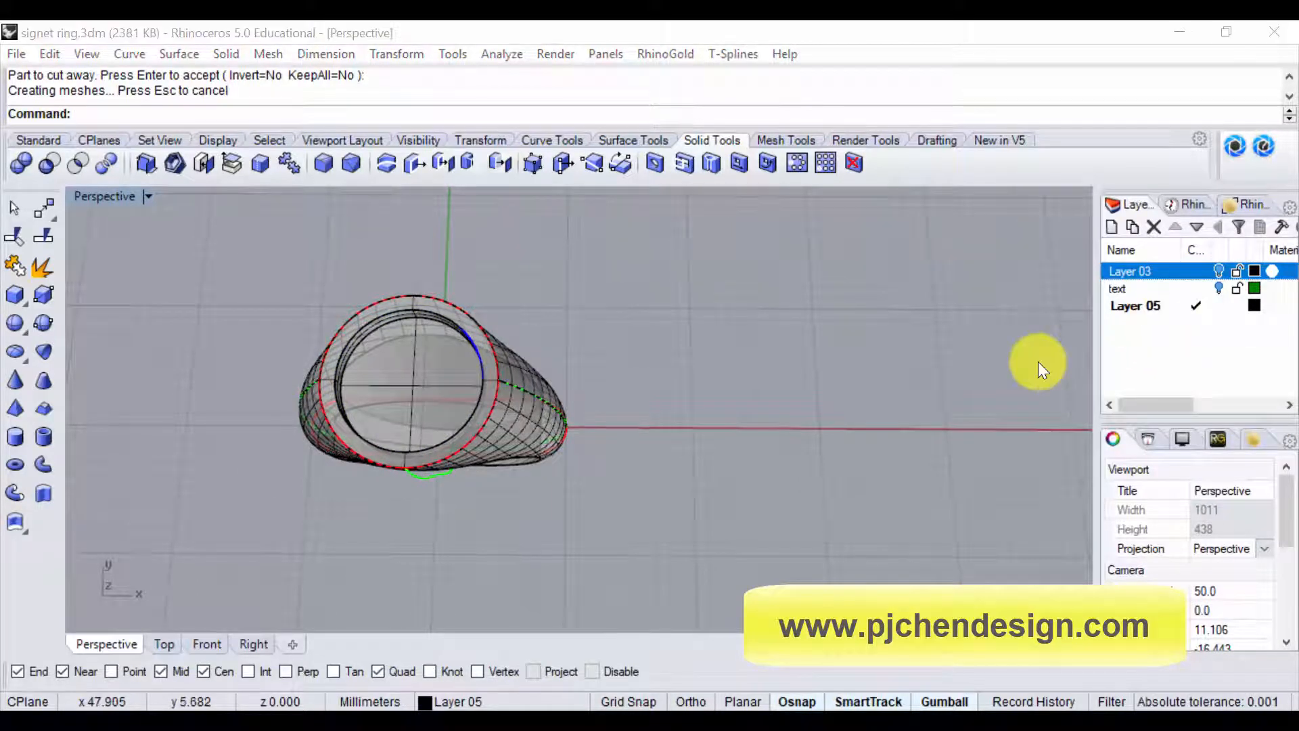
{"action": "left_click", "coordinate": [45, 140]}
{"action": "left_click", "coordinate": [27, 544]}
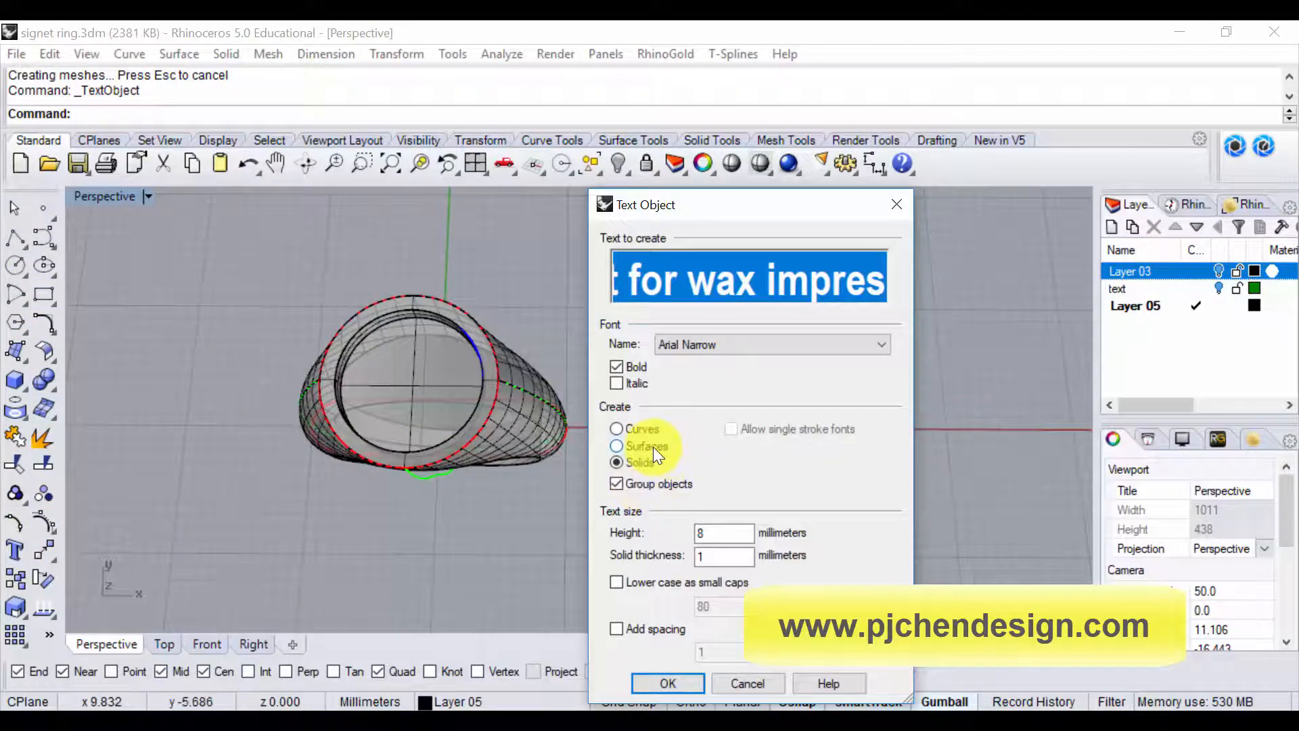
{"action": "type", "text": "PJ"}
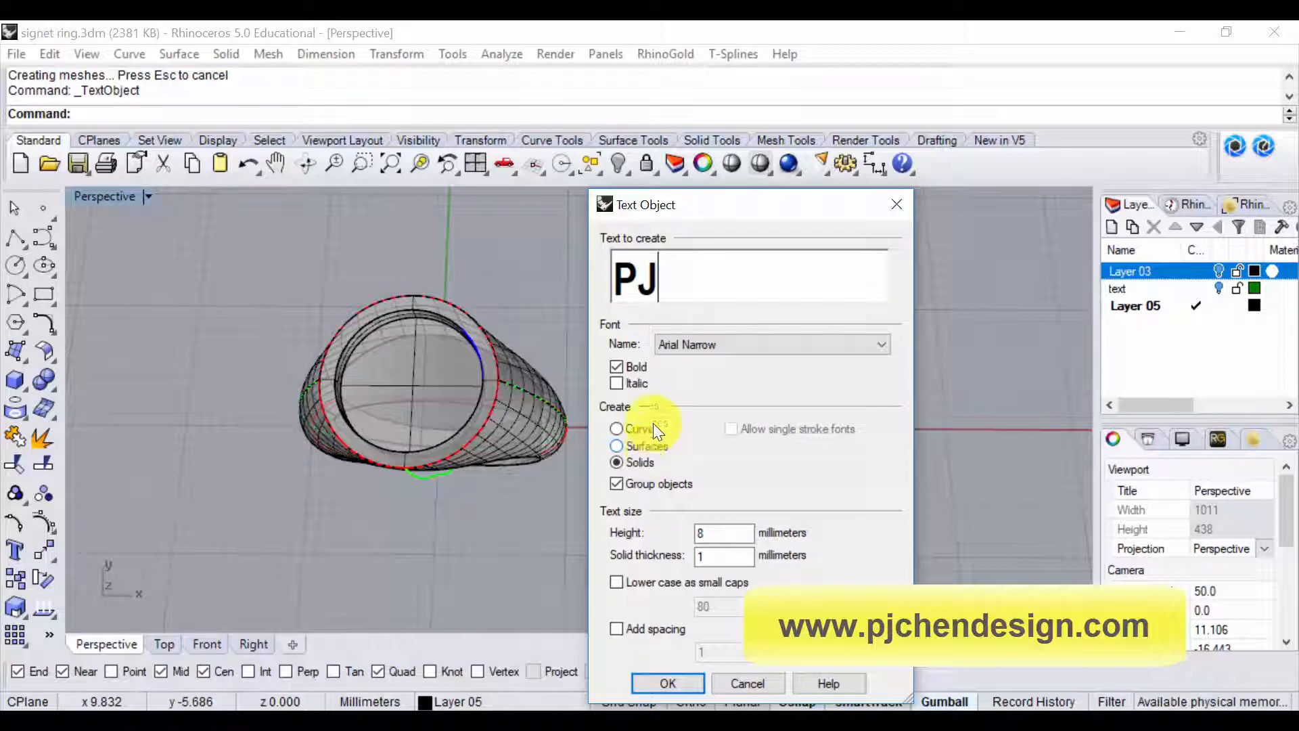
{"action": "type", "text": "8"}
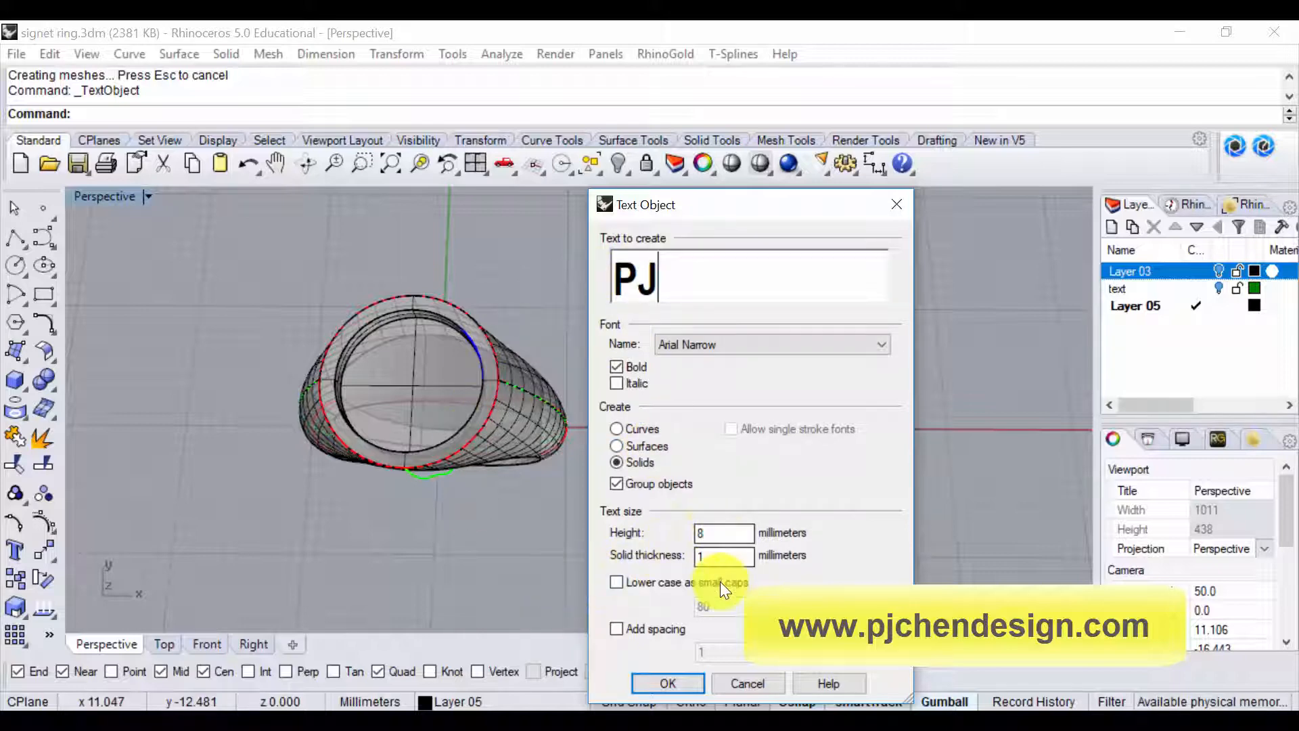
{"action": "key", "text": "Tab"}
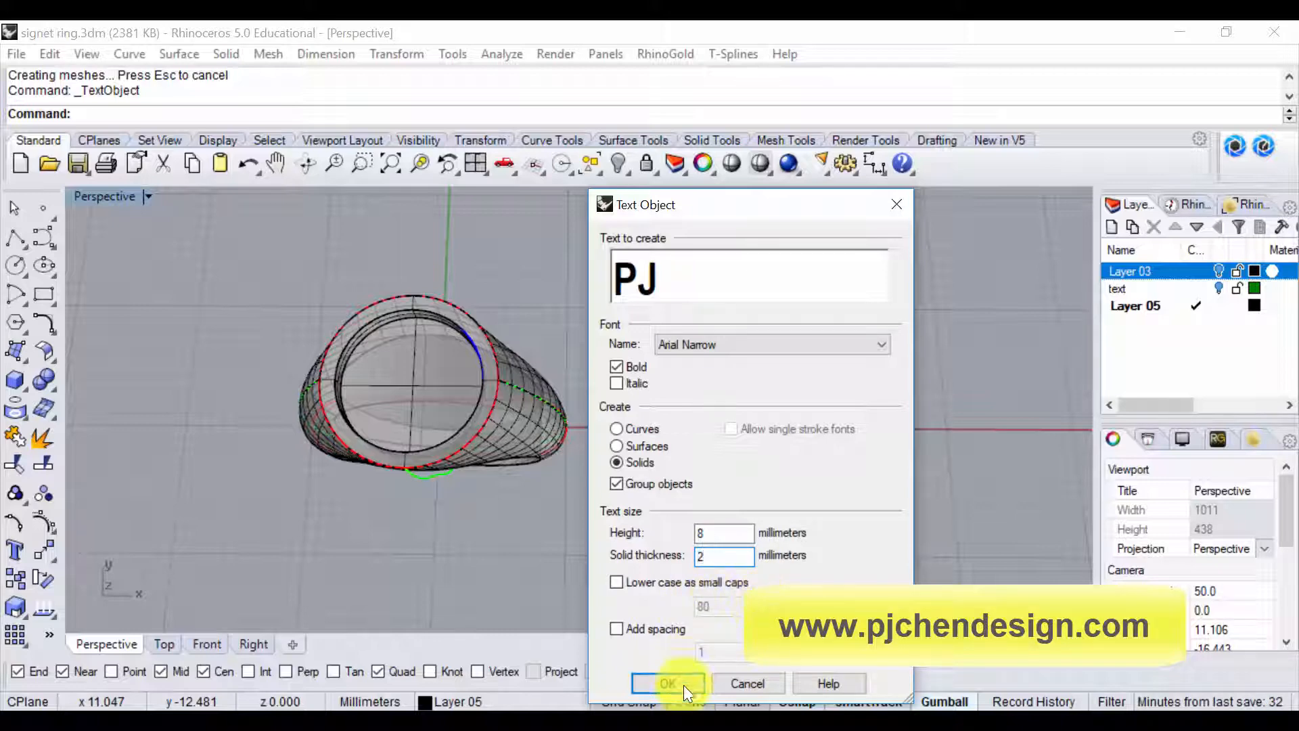
{"action": "key", "text": "Return"}
{"action": "left_click", "coordinate": [595, 391]}
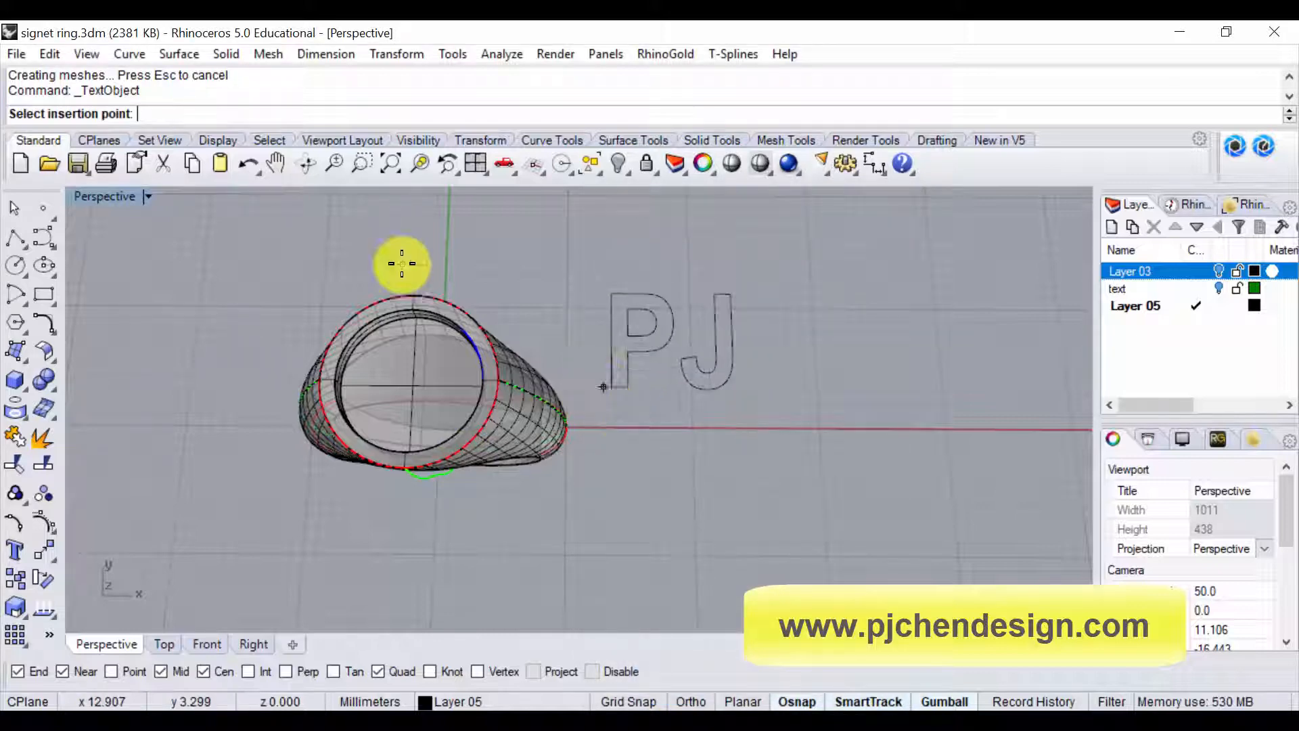
Align the centers of the ring and the solid PJ letters at the origin in the Top view
{"action": "key", "text": "ctrl+m"}
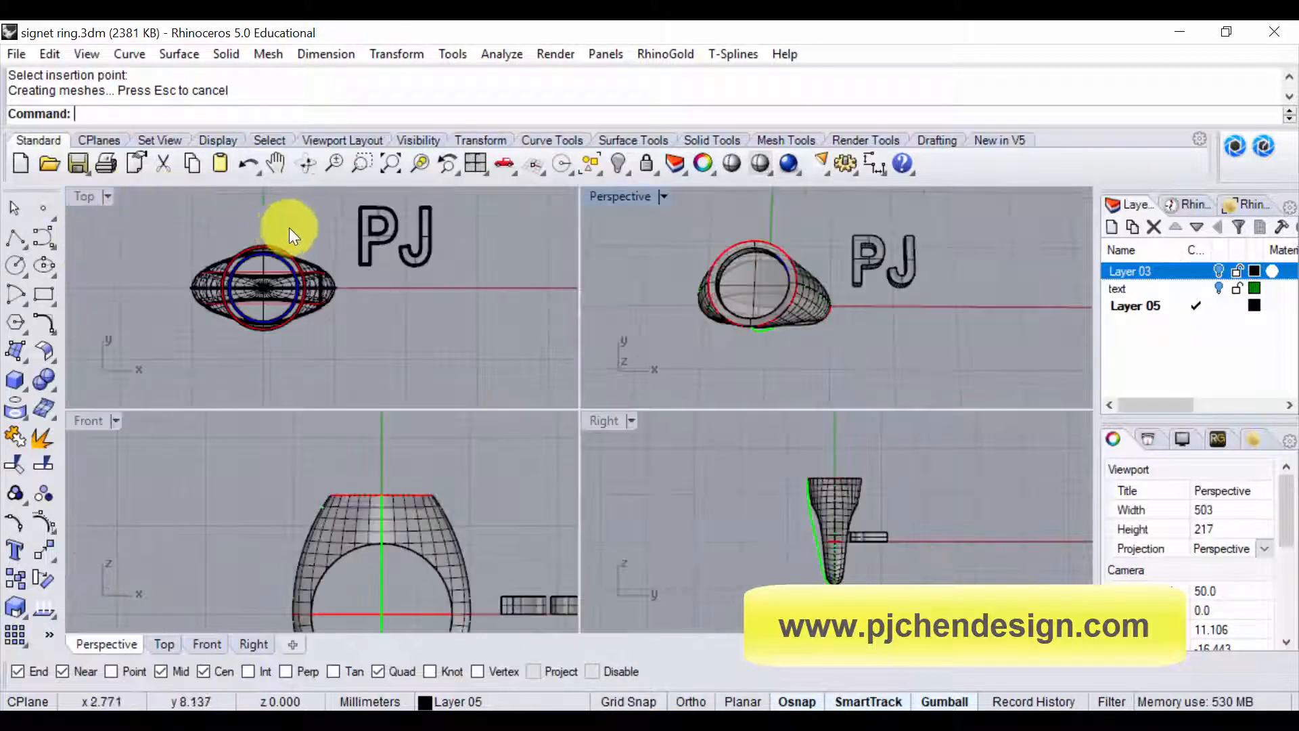
{"action": "scroll", "coordinate": [337, 242], "scroll_direction": "up", "scroll_amount": 2}
{"action": "left_click", "coordinate": [352, 303]}
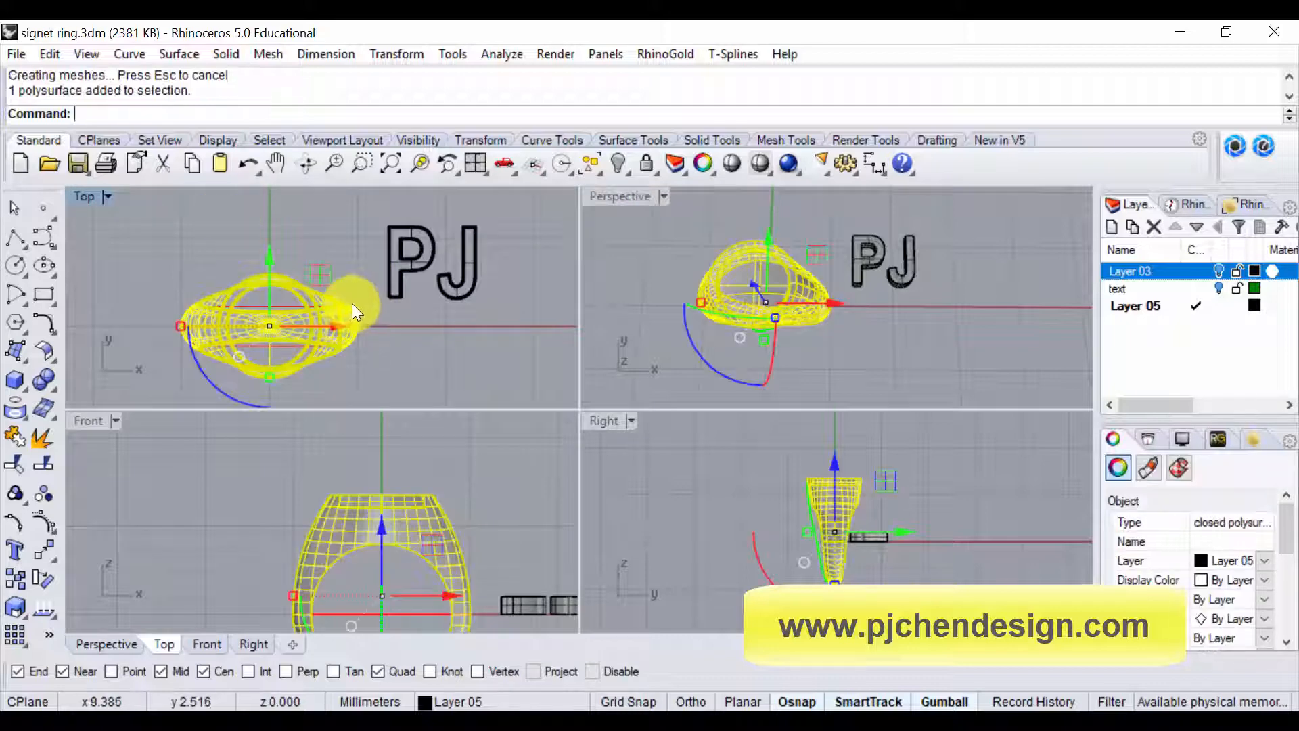
{"action": "left_click", "coordinate": [449, 259]}
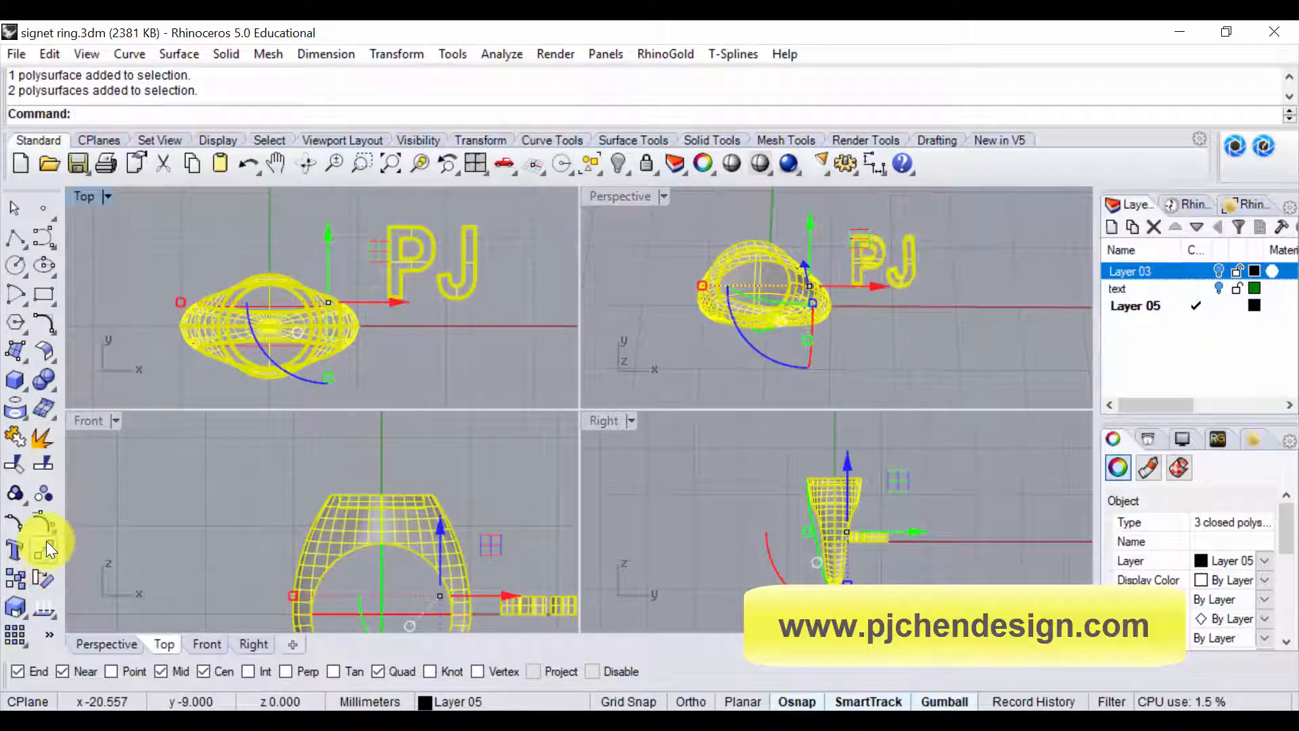
{"action": "left_click", "coordinate": [34, 431]}
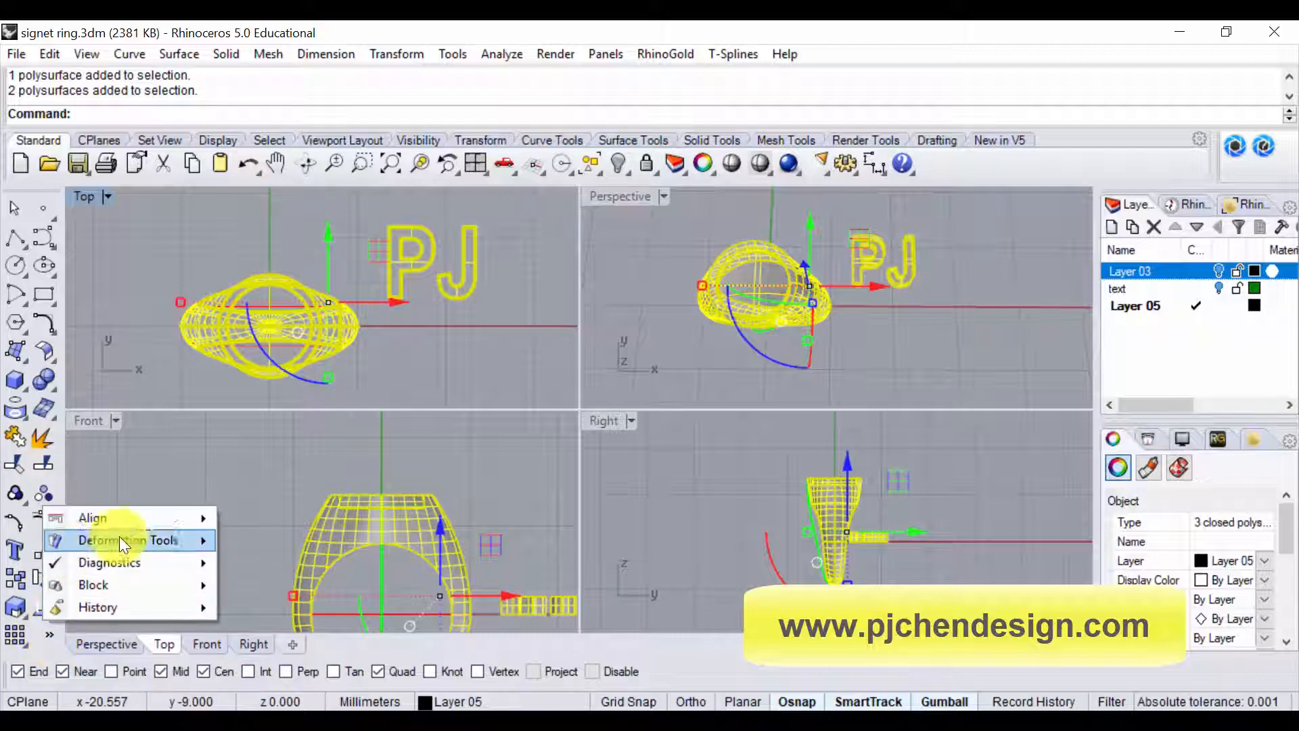
{"action": "mouse_move", "coordinate": [184, 518]}
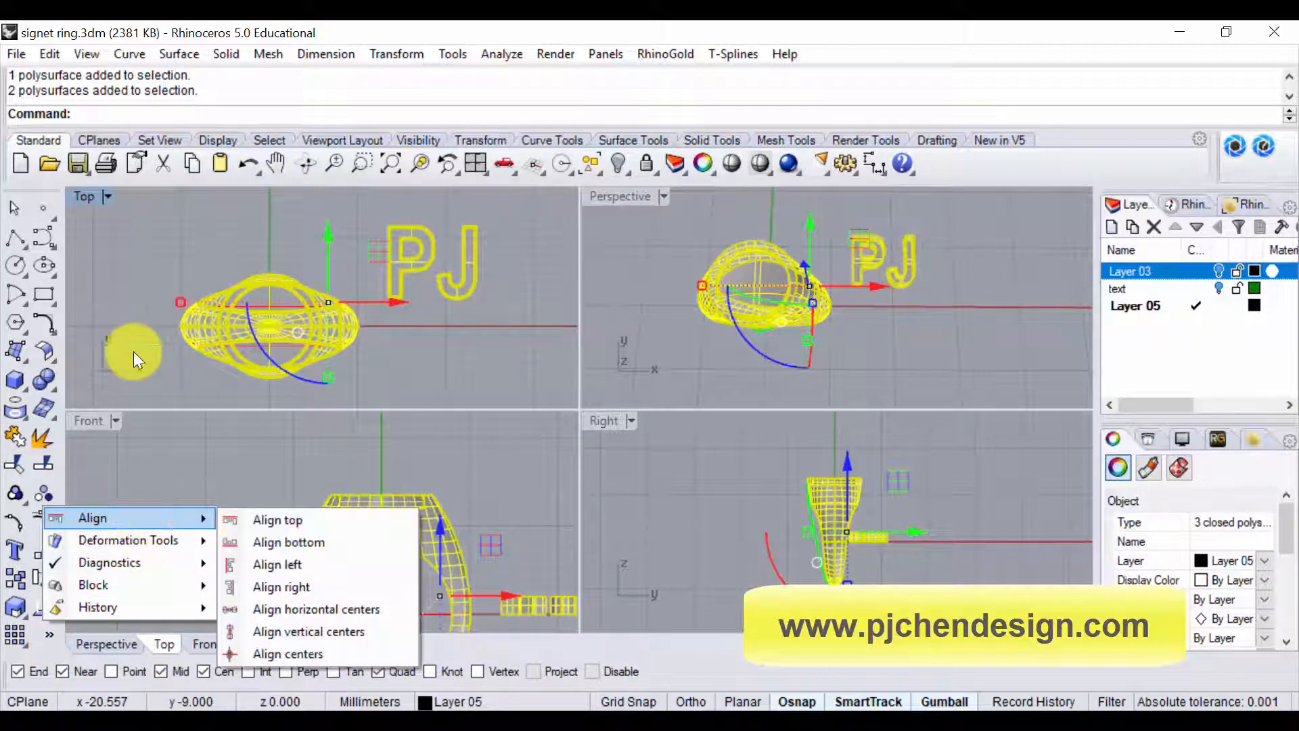
{"action": "left_click", "coordinate": [258, 652]}
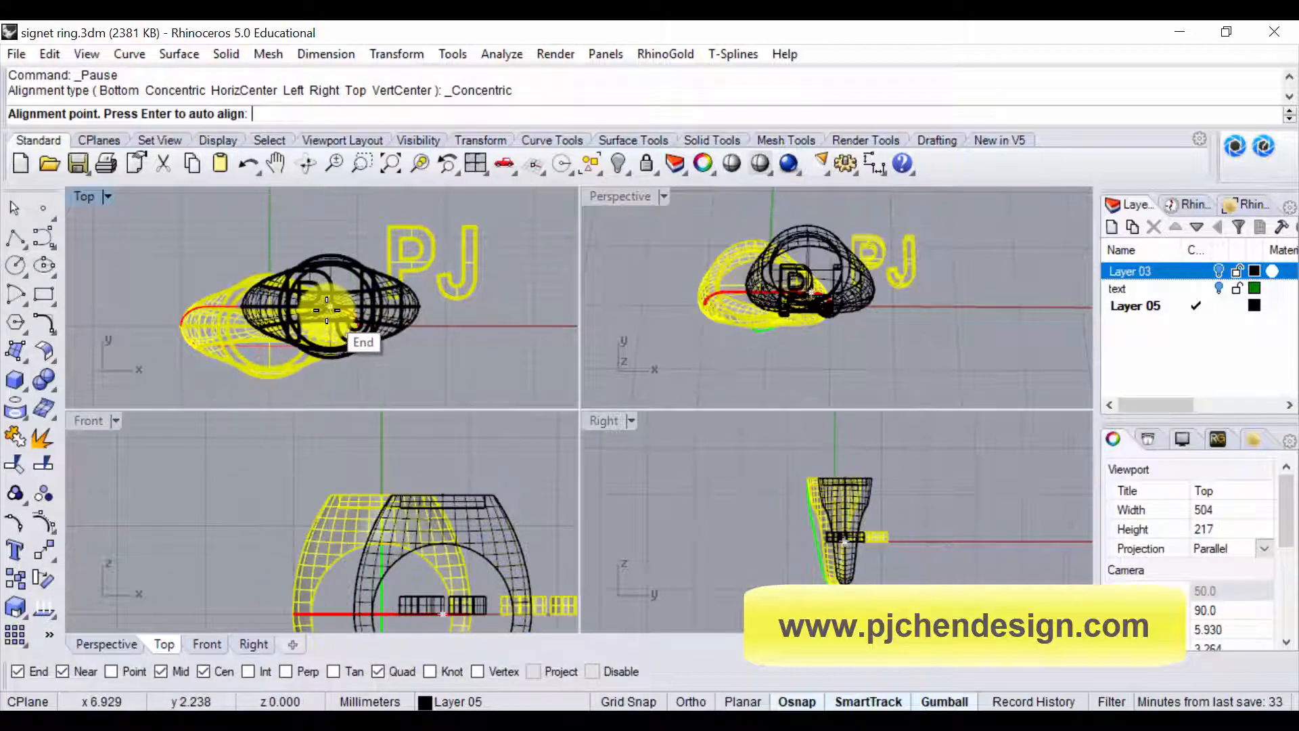
{"action": "type", "text": "0"}
{"action": "key", "text": "Return"}
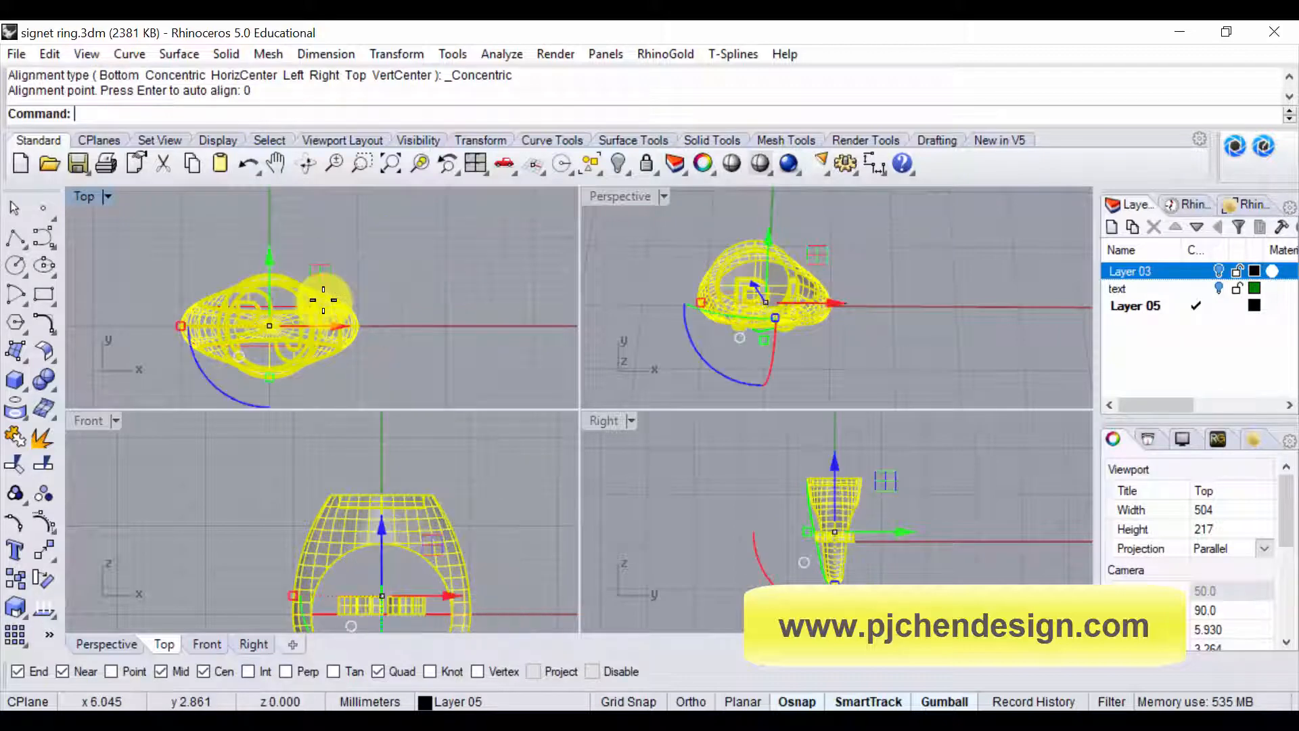
{"action": "key", "text": "Escape"}
Move the PJ letters straight up in the Front view into the upper part of the ring, near its flat face
{"action": "scroll", "coordinate": [301, 318], "scroll_direction": "up", "scroll_amount": 4}
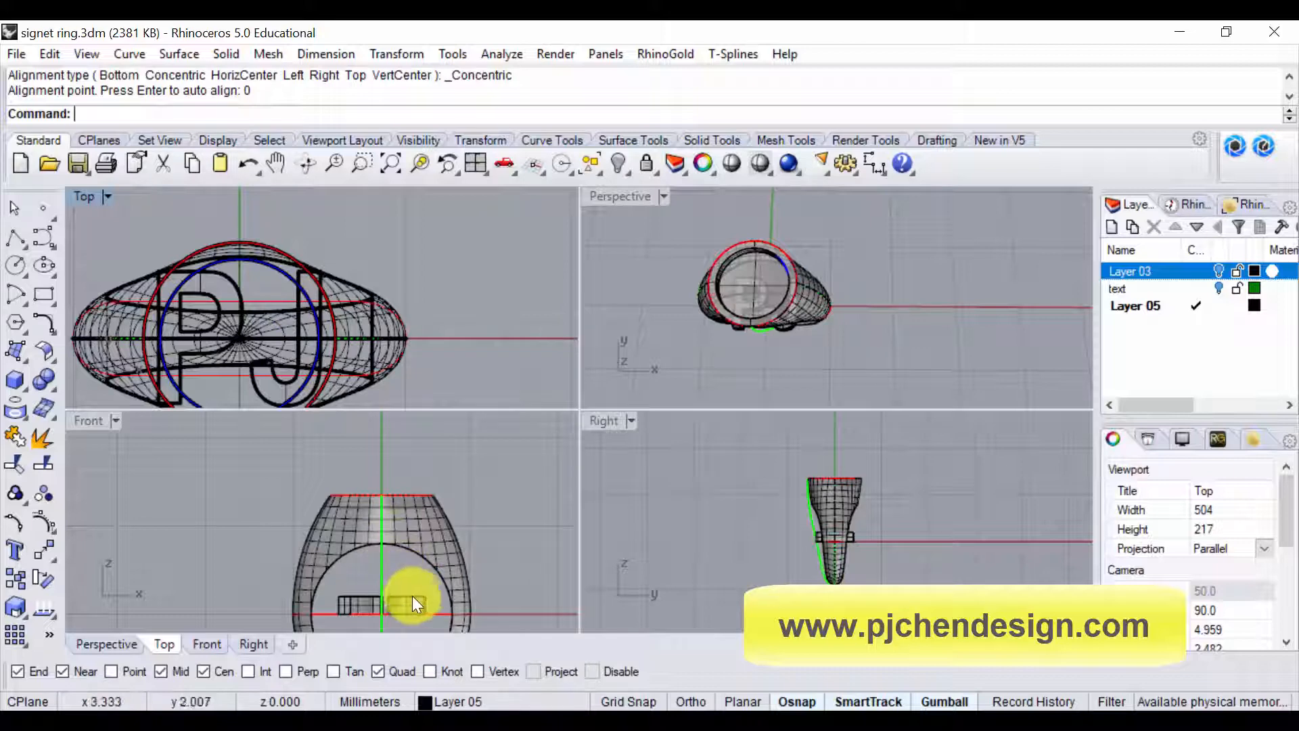
{"action": "left_click_drag", "start_coordinate": [412, 595], "coordinate": [392, 440]}
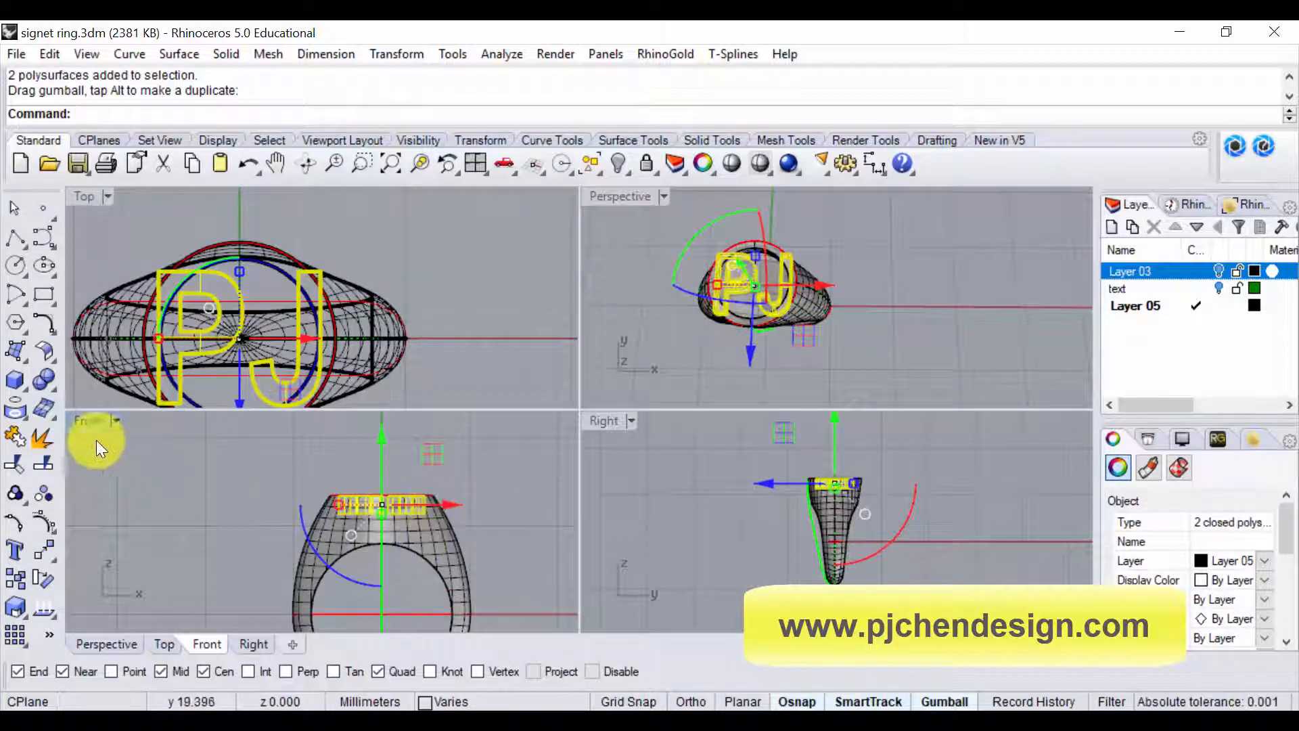
{"action": "key", "text": "ctrl+m"}
{"action": "scroll", "coordinate": [705, 359], "scroll_direction": "up", "scroll_amount": 3}
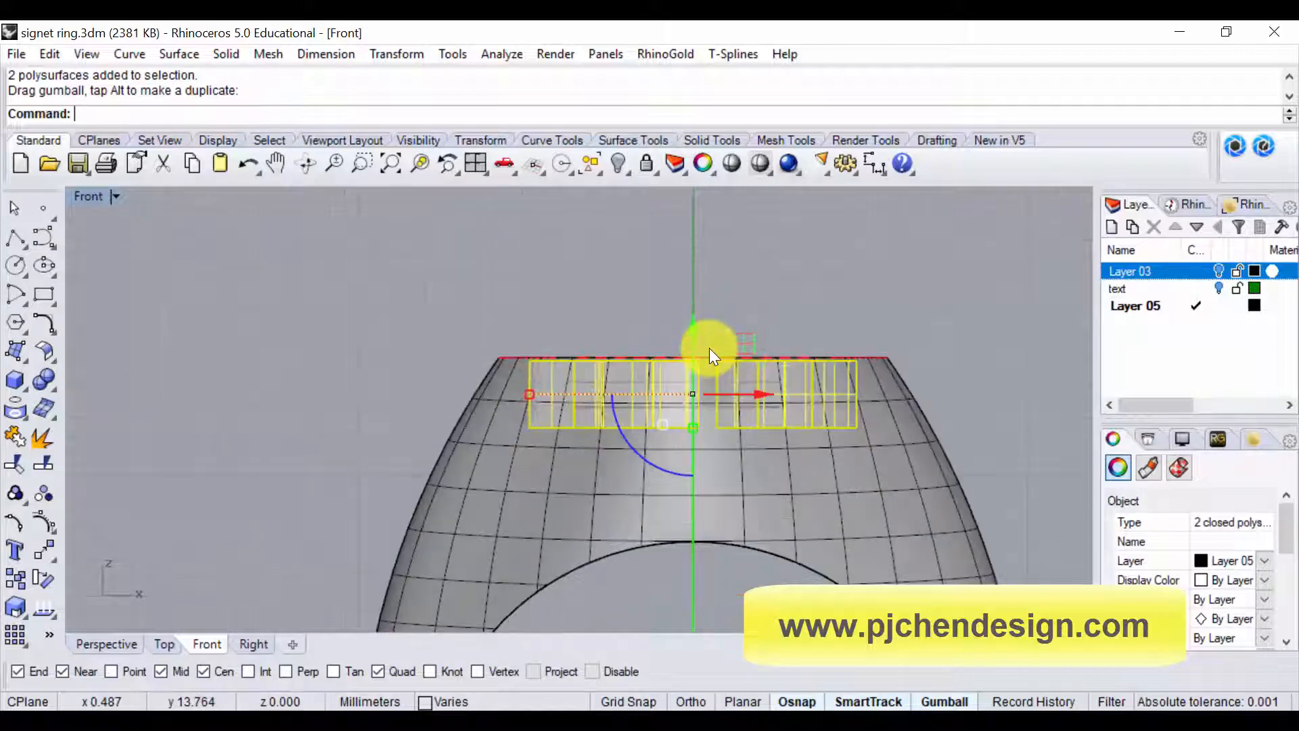
Align the tops of the PJ letters and the ring in the Front view, using the ring's flat face as the alignment point
{"action": "left_click", "coordinate": [906, 428]}
{"action": "left_click", "coordinate": [843, 427], "text": "shift"}
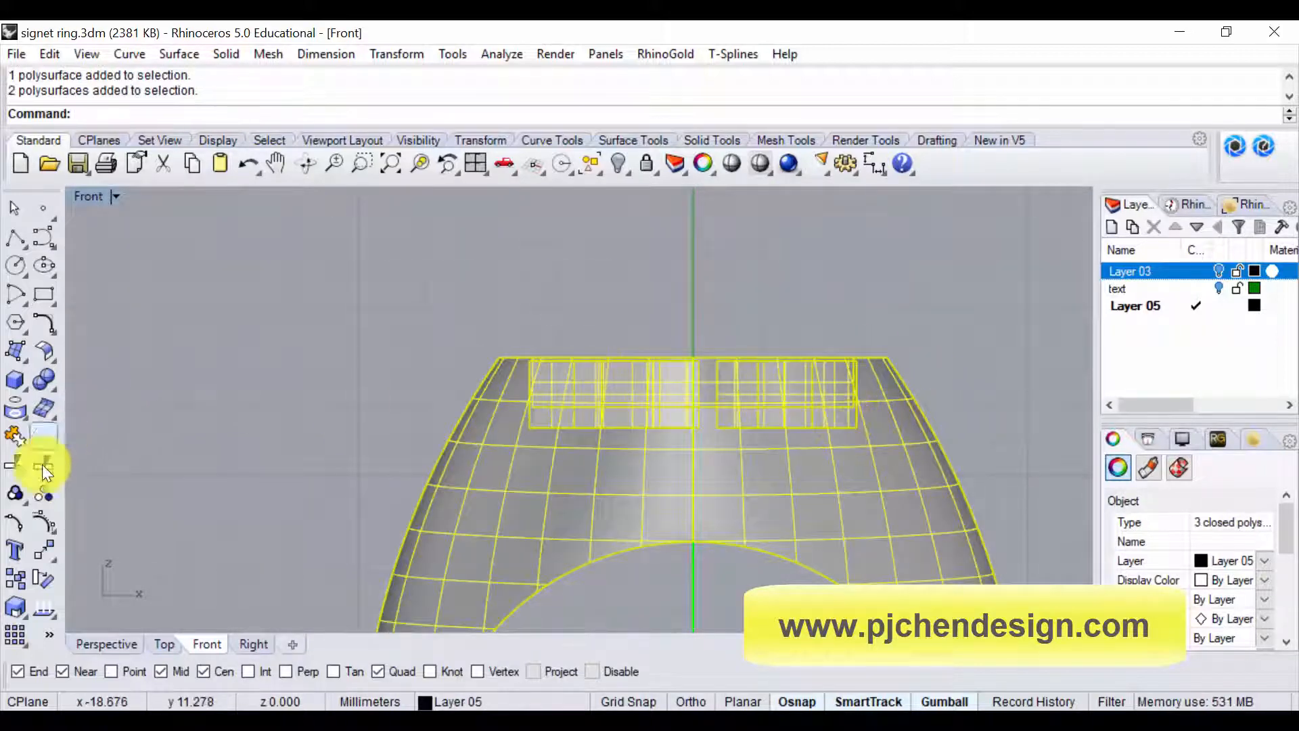
{"action": "left_click", "coordinate": [50, 634]}
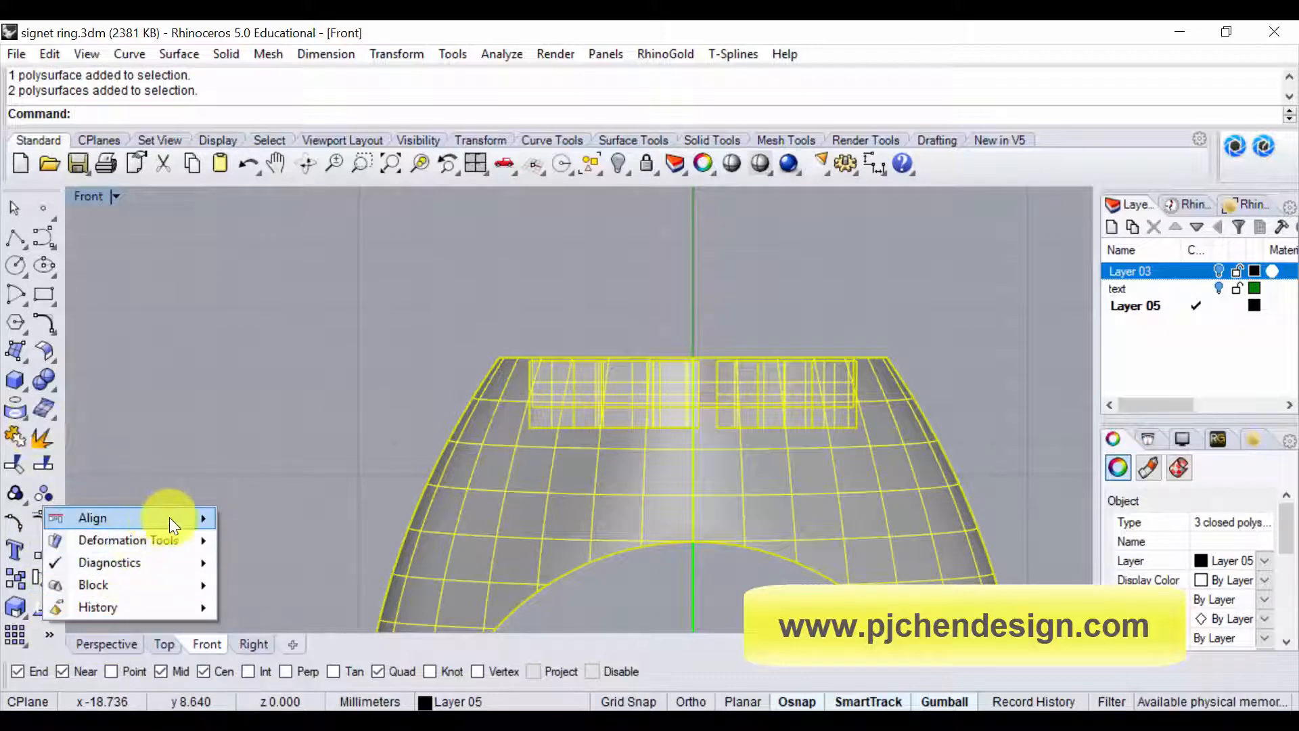
{"action": "mouse_move", "coordinate": [169, 517]}
{"action": "left_click", "coordinate": [277, 520]}
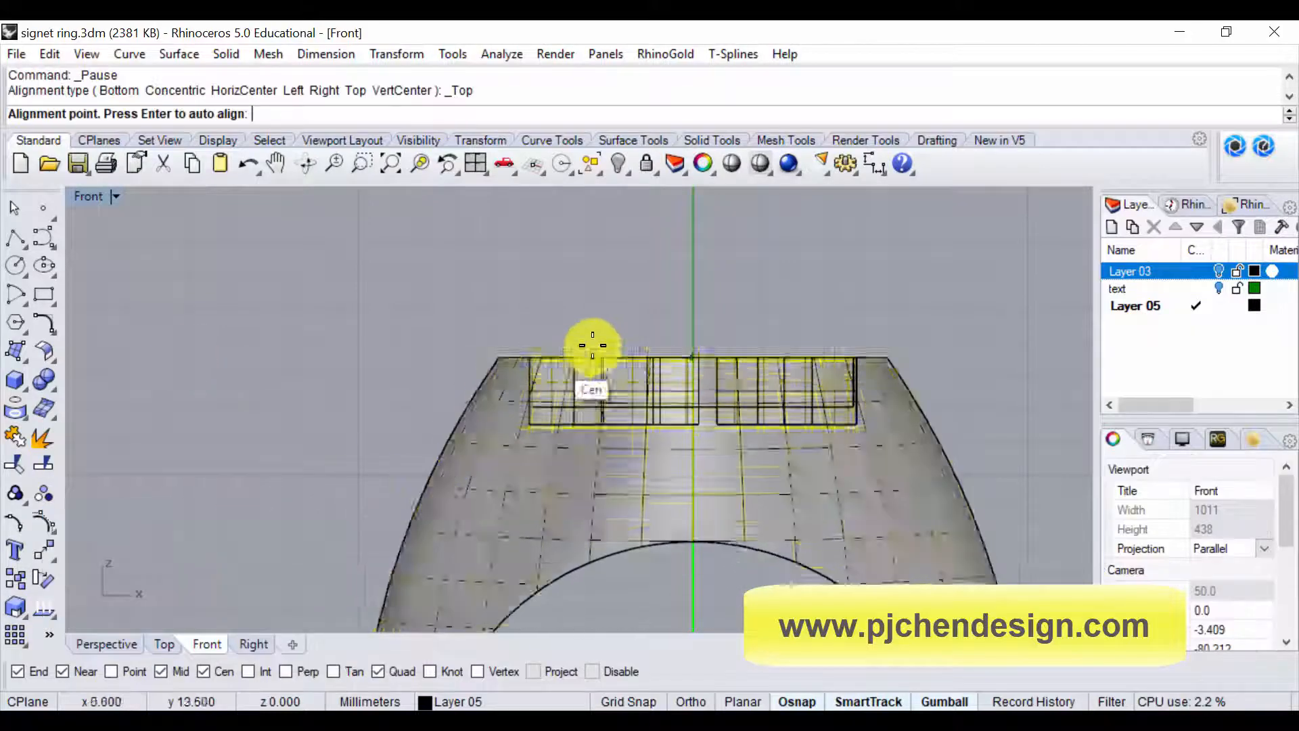
{"action": "left_click", "coordinate": [690, 354]}
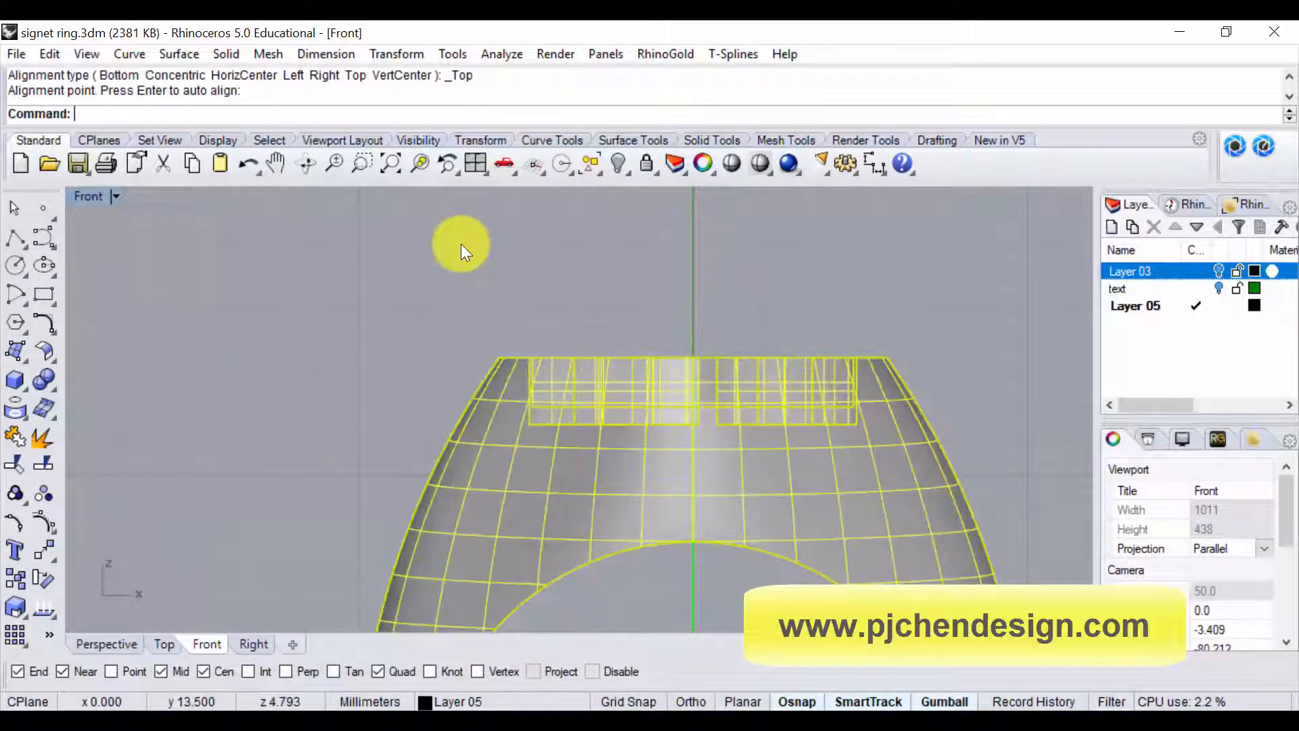
{"action": "left_click", "coordinate": [188, 277]}
{"action": "double_click", "coordinate": [92, 197]}
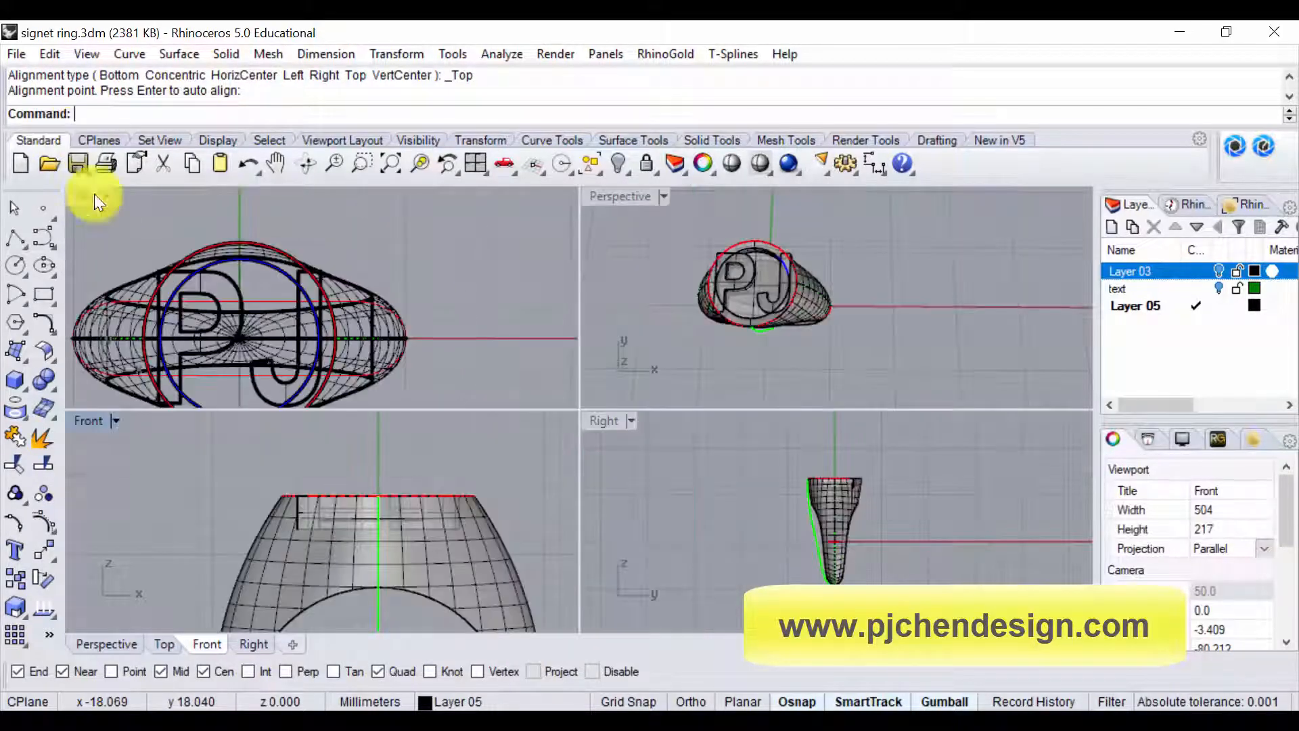
Scale the PJ letters down uniformly about their center in the Top view to fit the recess circle more closely
{"action": "left_click", "coordinate": [597, 196]}
{"action": "scroll", "coordinate": [759, 254], "scroll_direction": "up", "scroll_amount": 6}
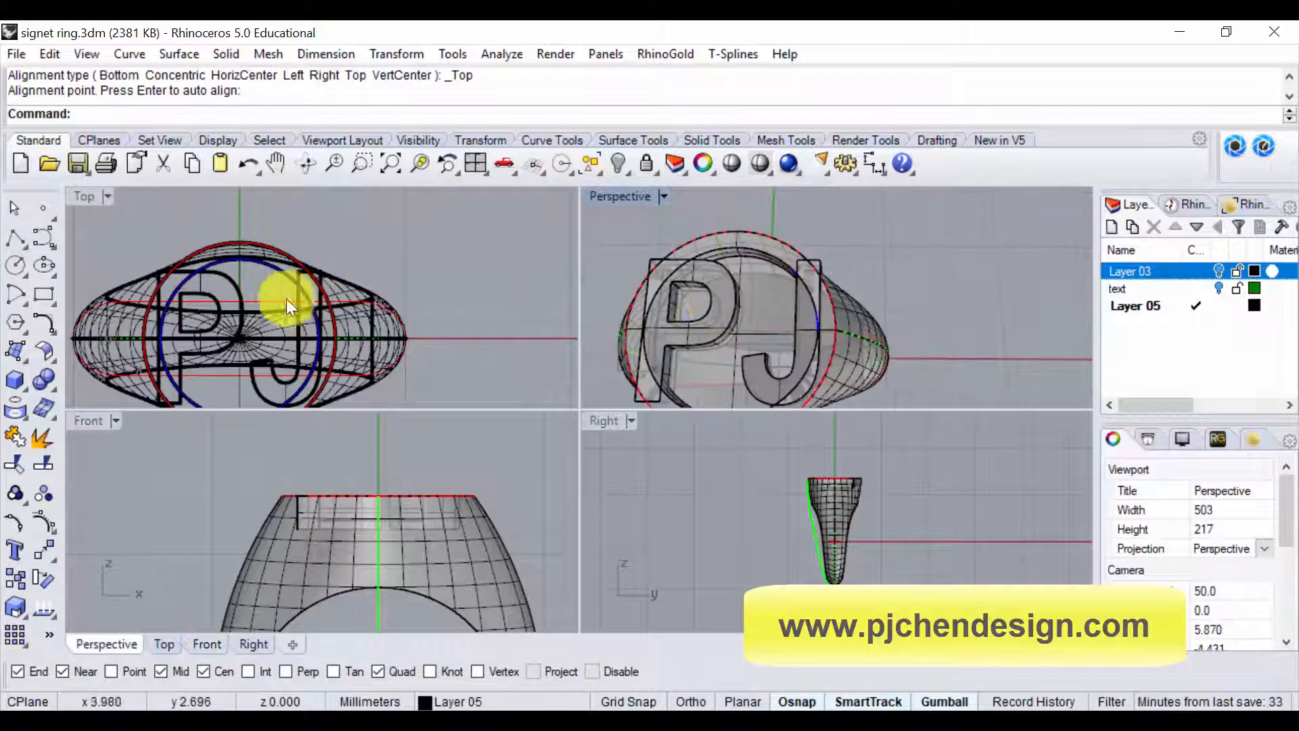
{"action": "scroll", "coordinate": [245, 298], "scroll_direction": "up", "scroll_amount": 4}
{"action": "double_click", "coordinate": [83, 196]}
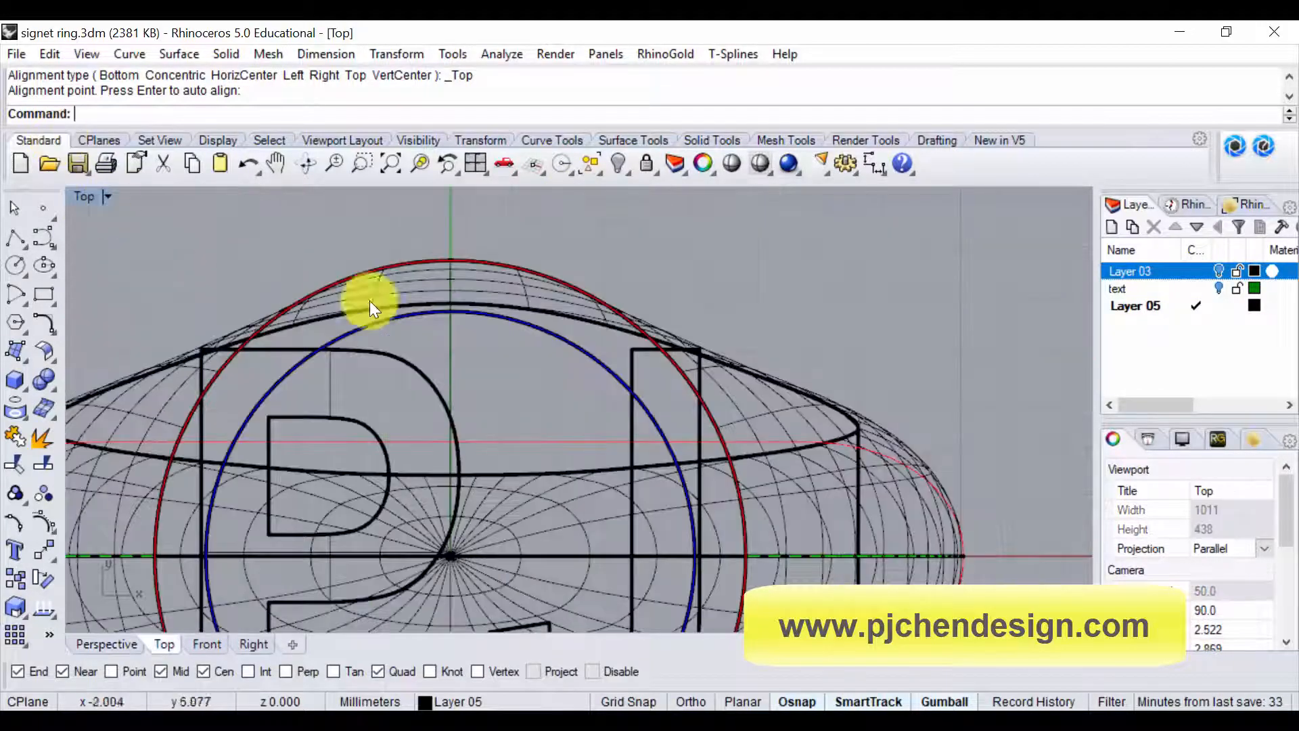
{"action": "scroll", "coordinate": [499, 290], "scroll_direction": "down", "scroll_amount": 3}
{"action": "left_click", "coordinate": [393, 361]}
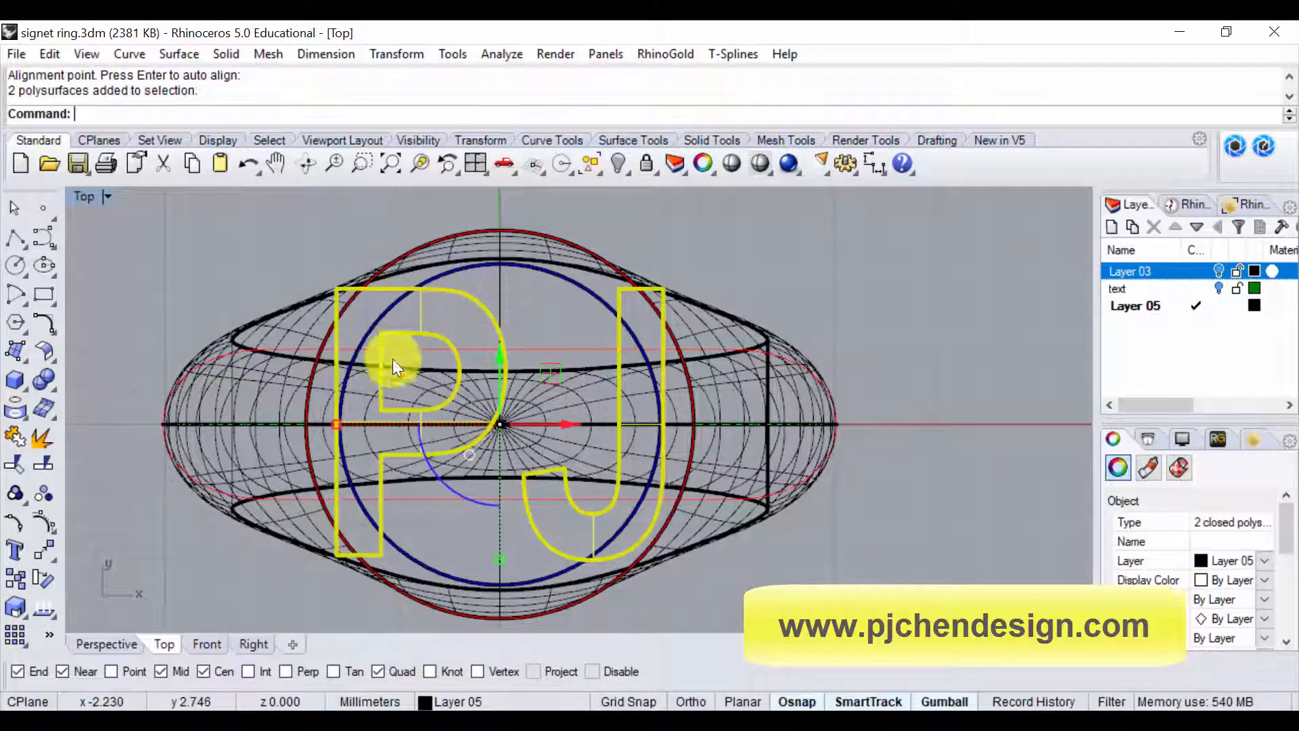
{"action": "left_click_drag", "start_coordinate": [334, 424], "coordinate": [358, 431]}
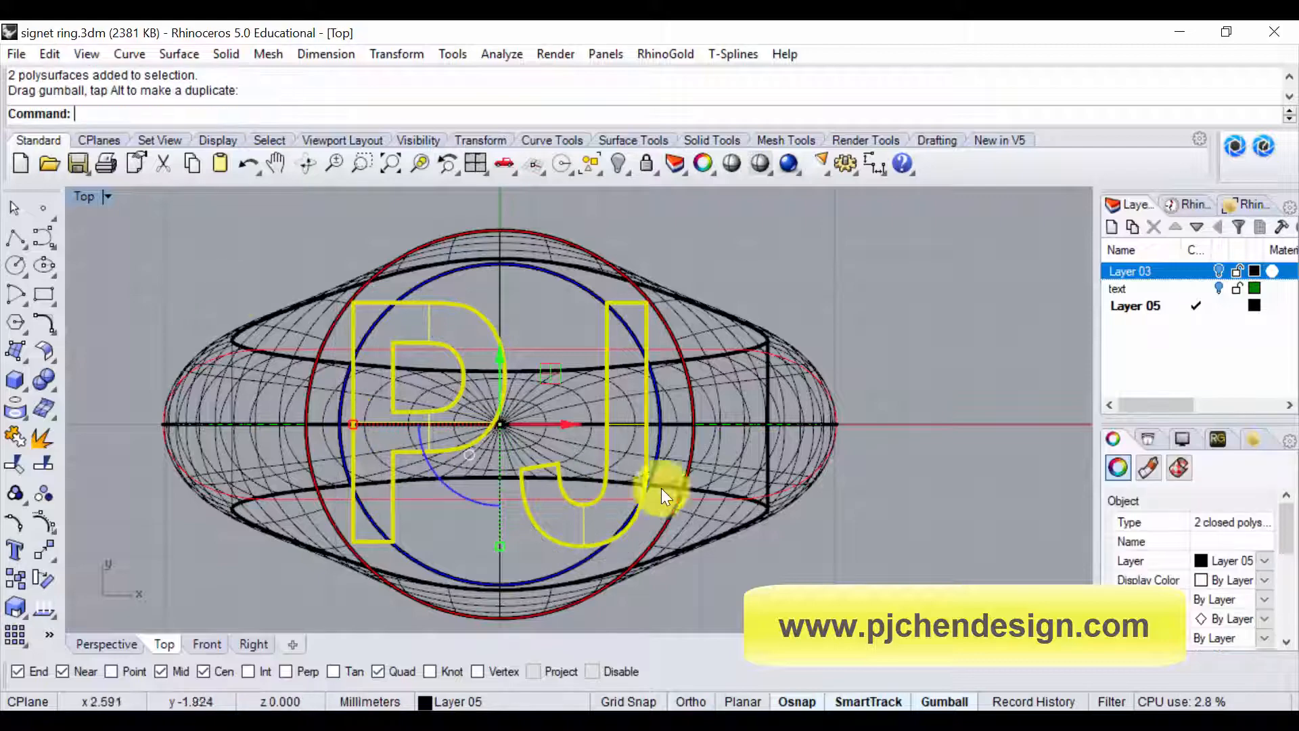
{"action": "left_click", "coordinate": [660, 488]}
Examine how the scaled PJ letters sit in the ring's recess from several angles in the Perspective view
{"action": "double_click", "coordinate": [84, 196]}
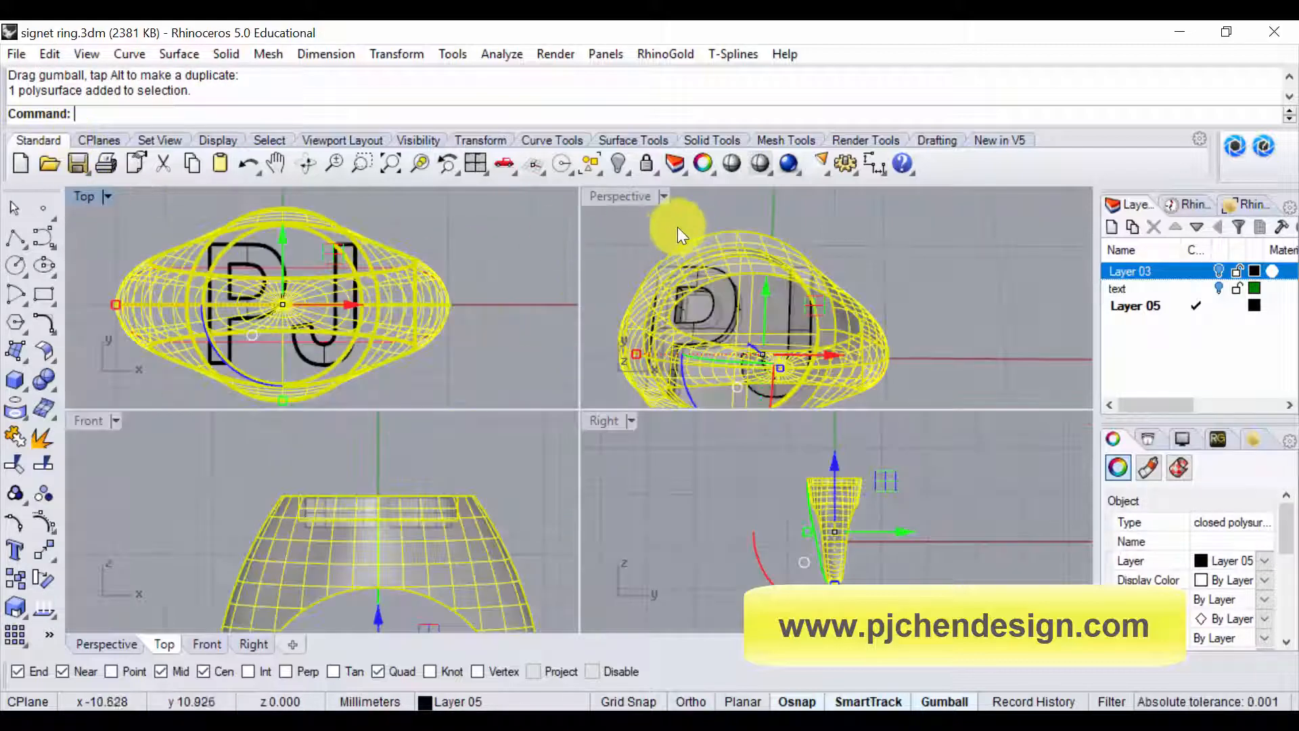
{"action": "left_click", "coordinate": [883, 314]}
{"action": "right_click_drag", "start_coordinate": [882, 314], "coordinate": [818, 274]}
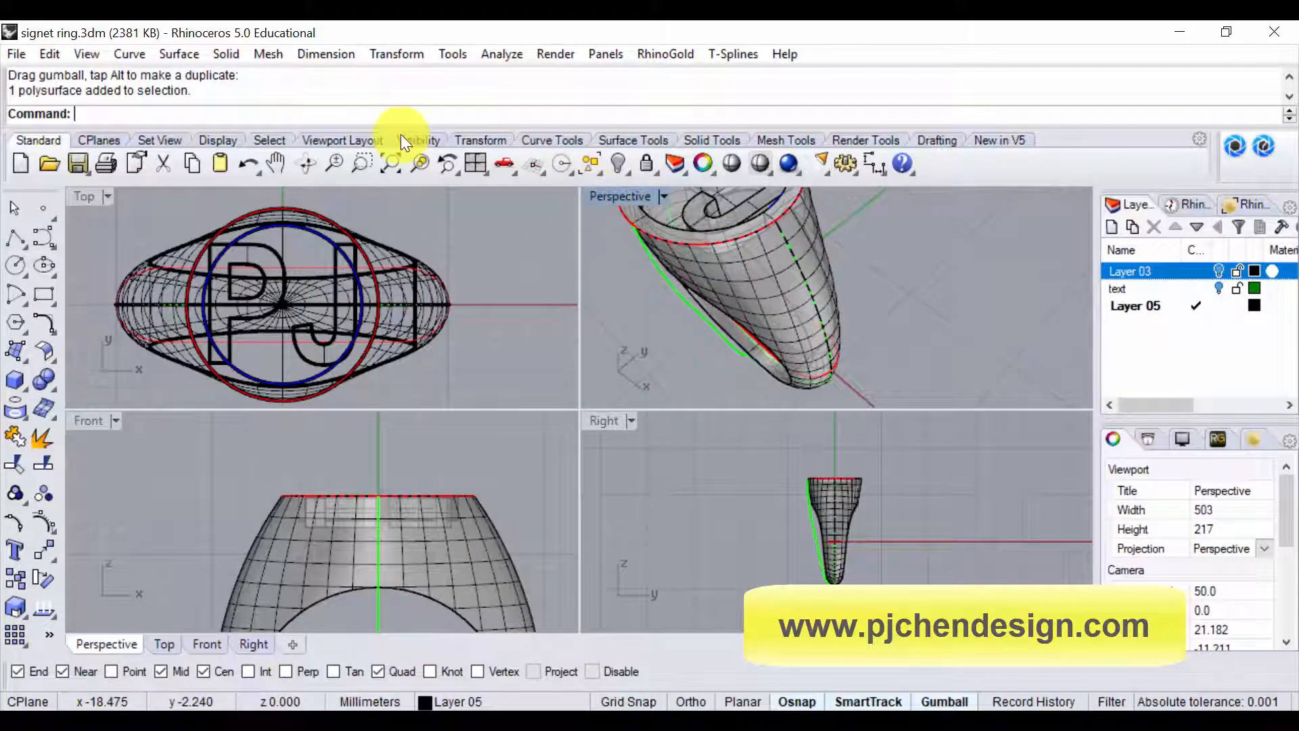
{"action": "double_click", "coordinate": [620, 196]}
{"action": "scroll", "coordinate": [549, 355], "scroll_direction": "down", "scroll_amount": 6}
{"action": "right_click_drag", "start_coordinate": [498, 427], "coordinate": [690, 354]}
{"action": "scroll", "coordinate": [602, 401], "scroll_direction": "down", "scroll_amount": 2}
{"action": "scroll", "coordinate": [649, 319], "scroll_direction": "up", "scroll_amount": 4}
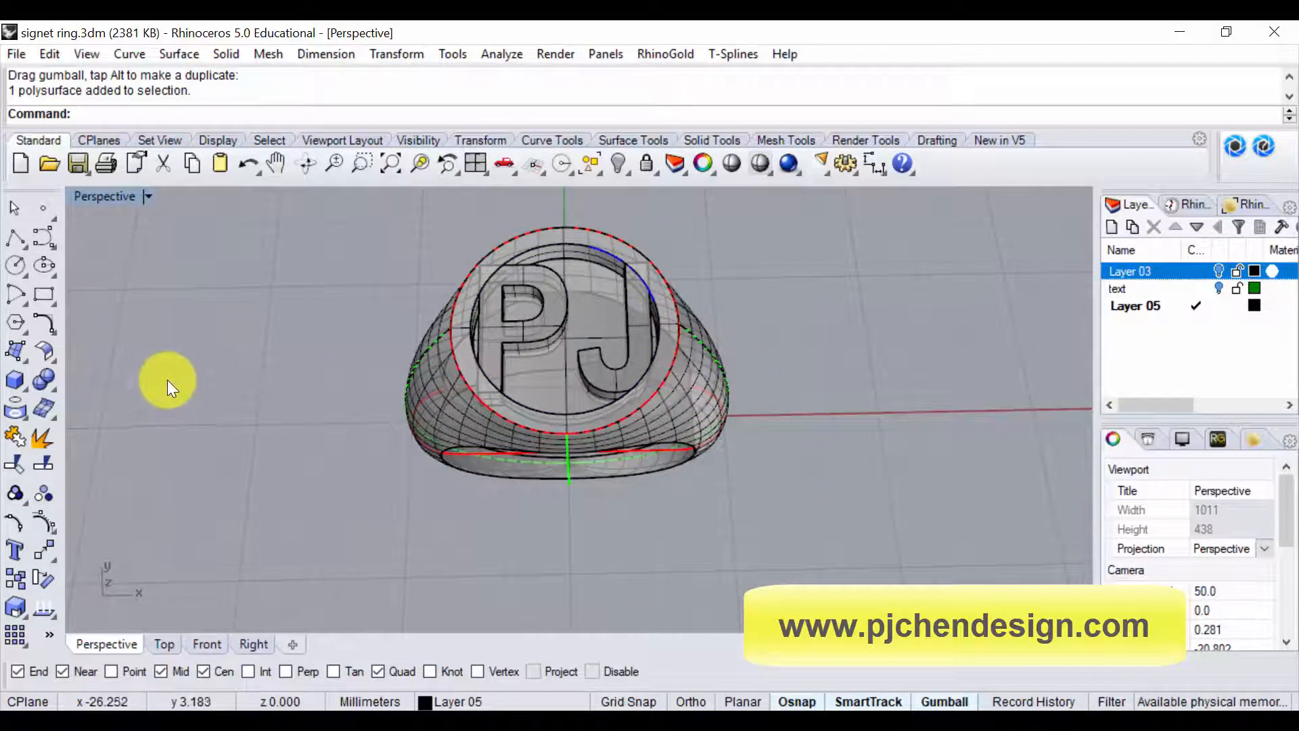
{"action": "double_click", "coordinate": [107, 195]}
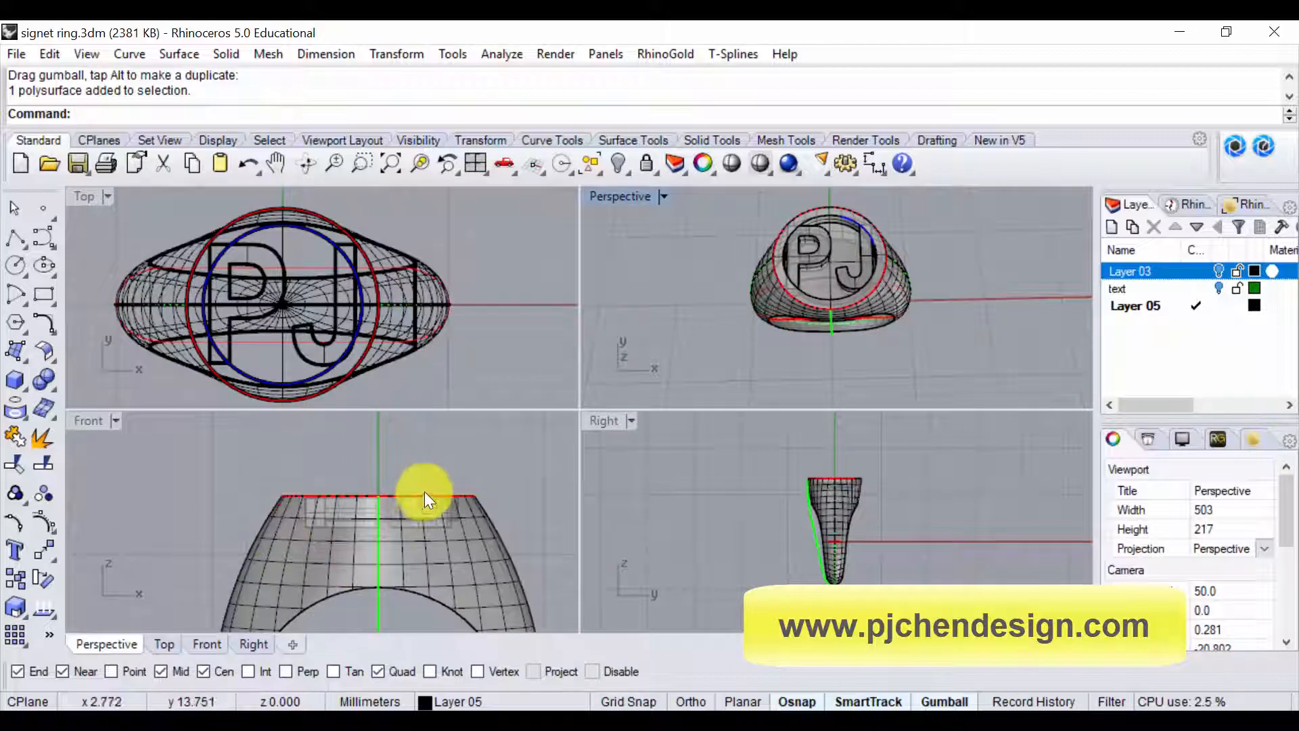
Rotate the PJ letters 180 degrees in the Front view so that the initials read mirrored from above
{"action": "scroll", "coordinate": [426, 521], "scroll_direction": "up", "scroll_amount": 3}
{"action": "left_click", "coordinate": [436, 566]}
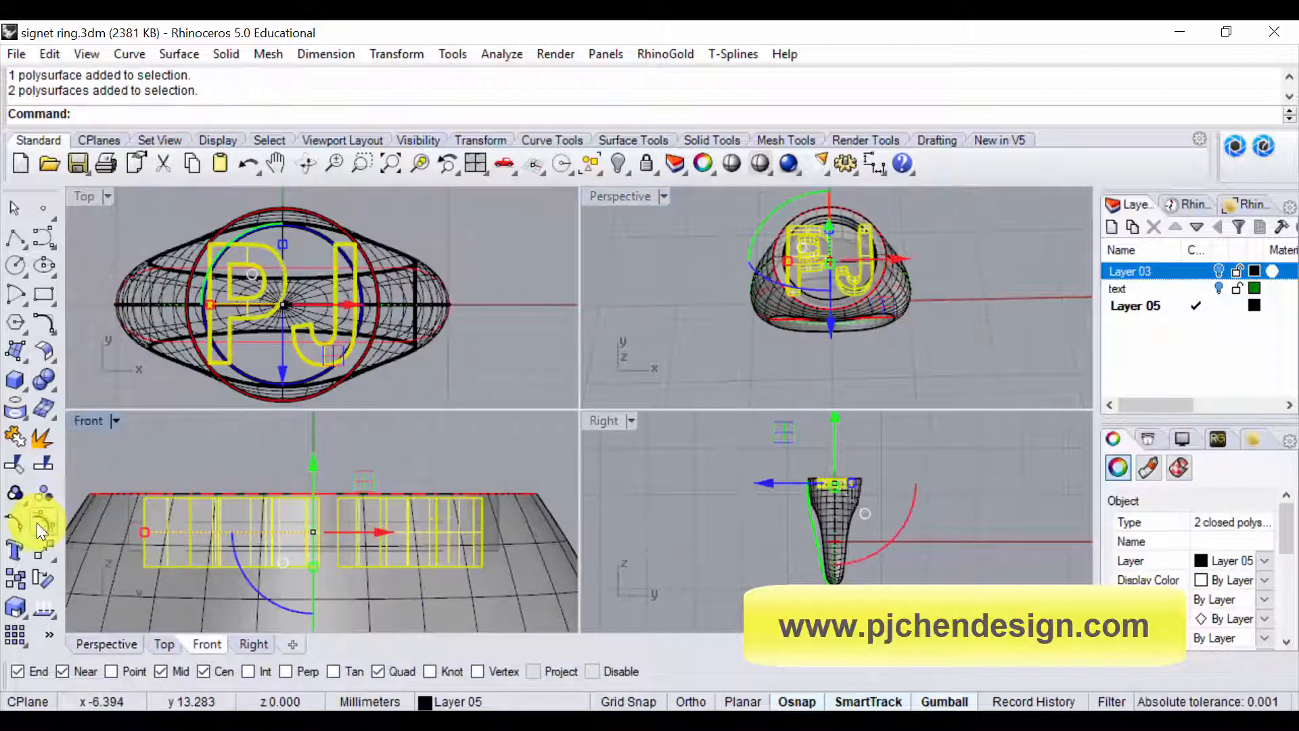
{"action": "left_click_drag", "start_coordinate": [276, 601], "coordinate": [461, 433]}
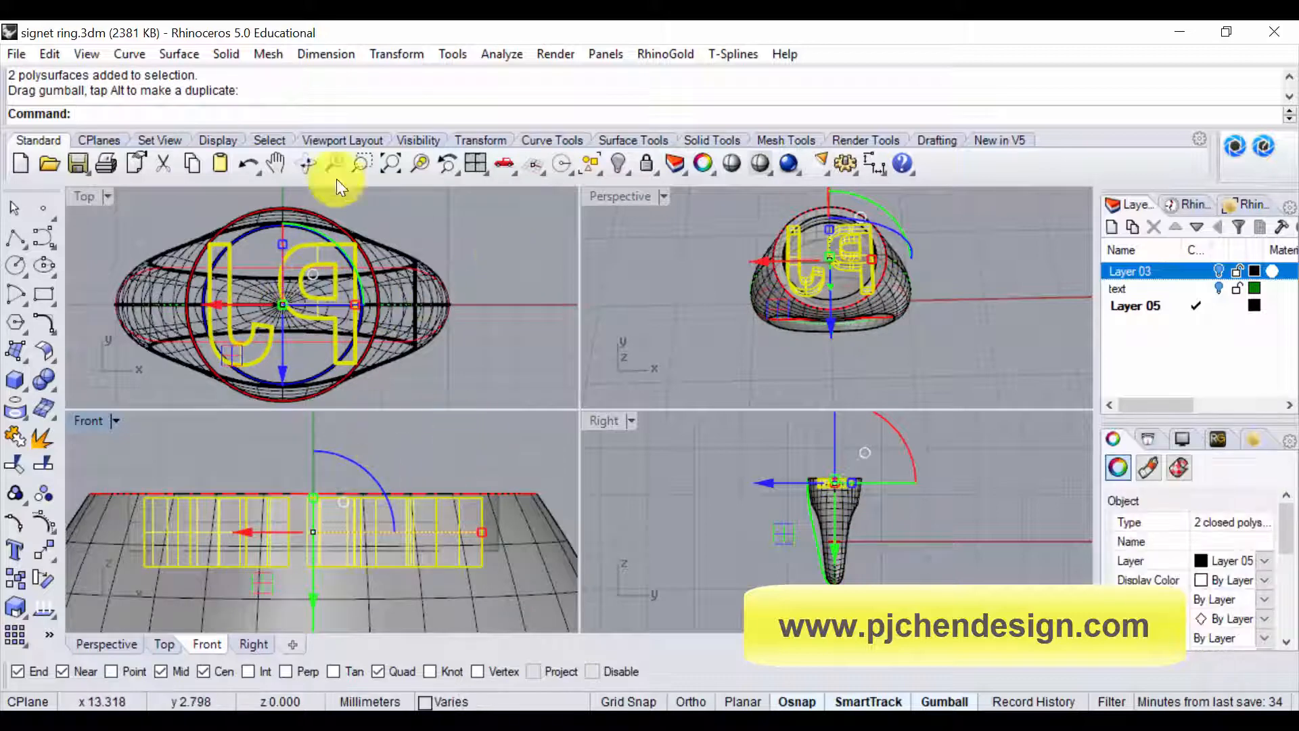
{"action": "left_click", "coordinate": [433, 222]}
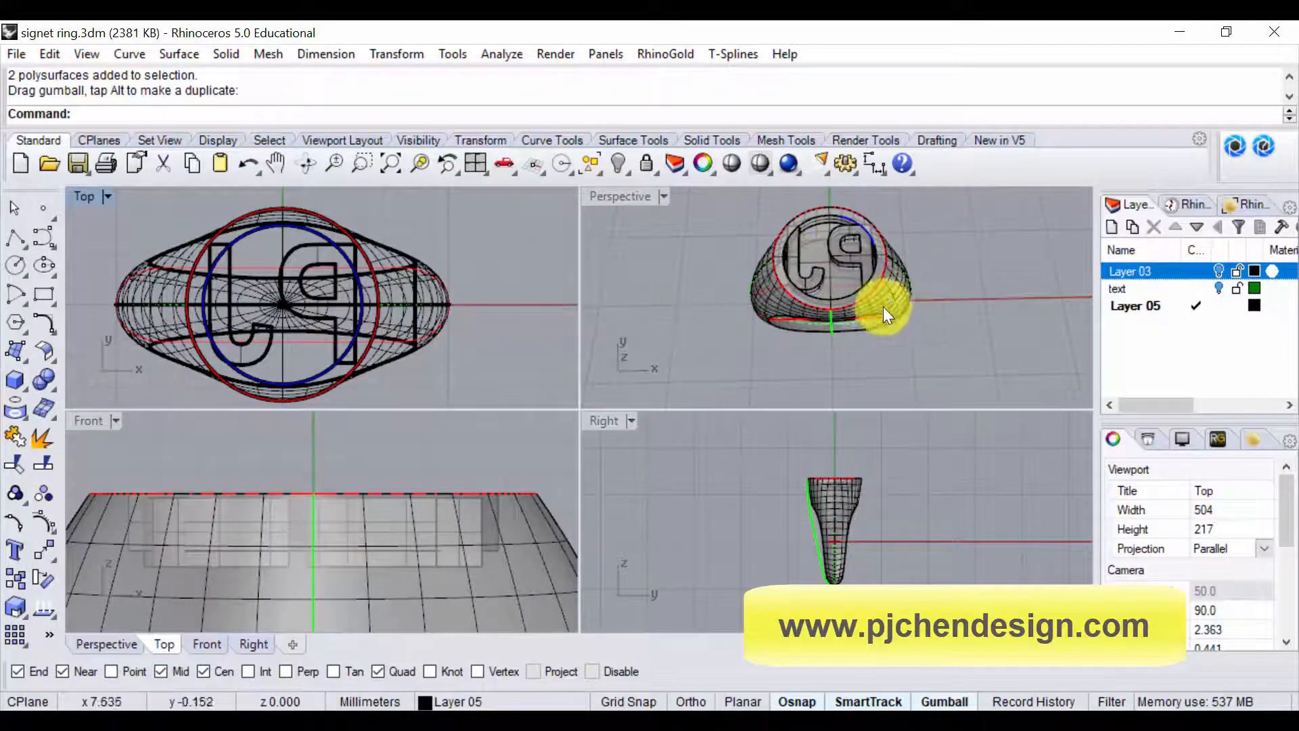
Align the tops of the mirrored letters with the ring's flat face in the Front view, and check the fit in Perspective
{"action": "scroll", "coordinate": [464, 513], "scroll_direction": "up", "scroll_amount": 3}
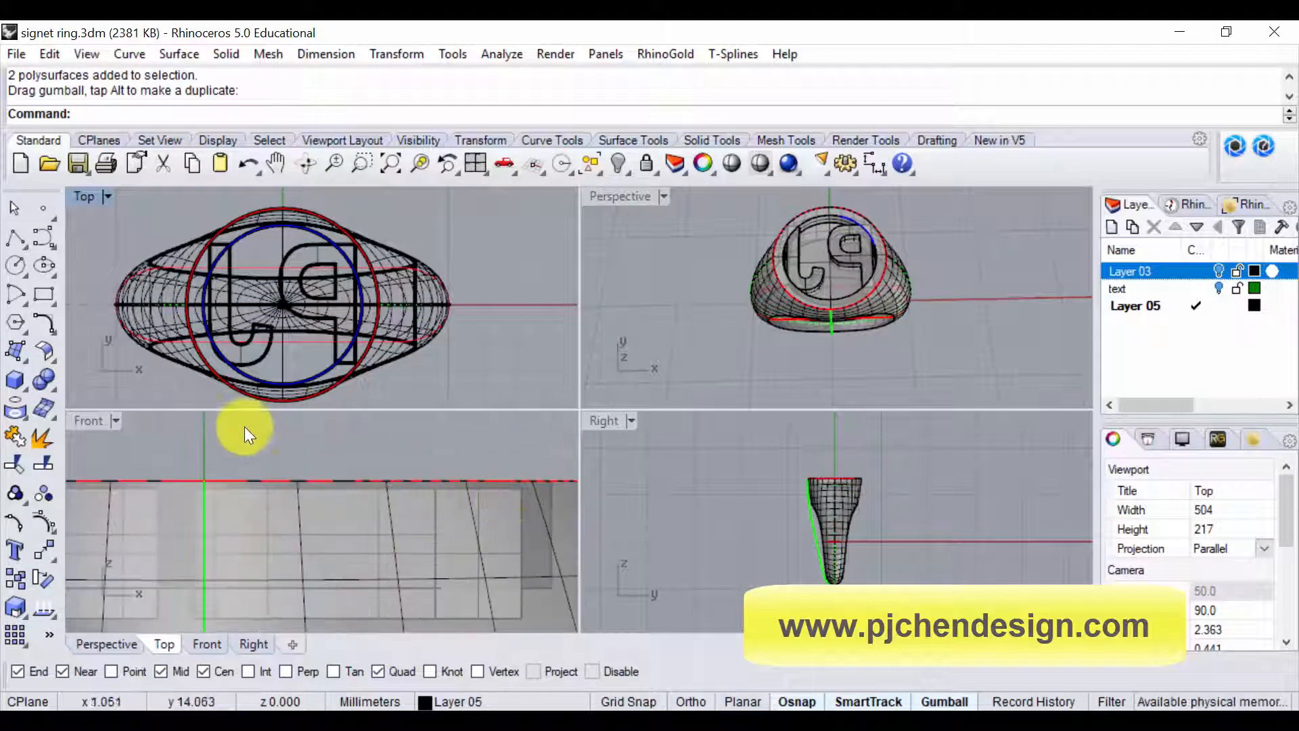
{"action": "double_click", "coordinate": [88, 421]}
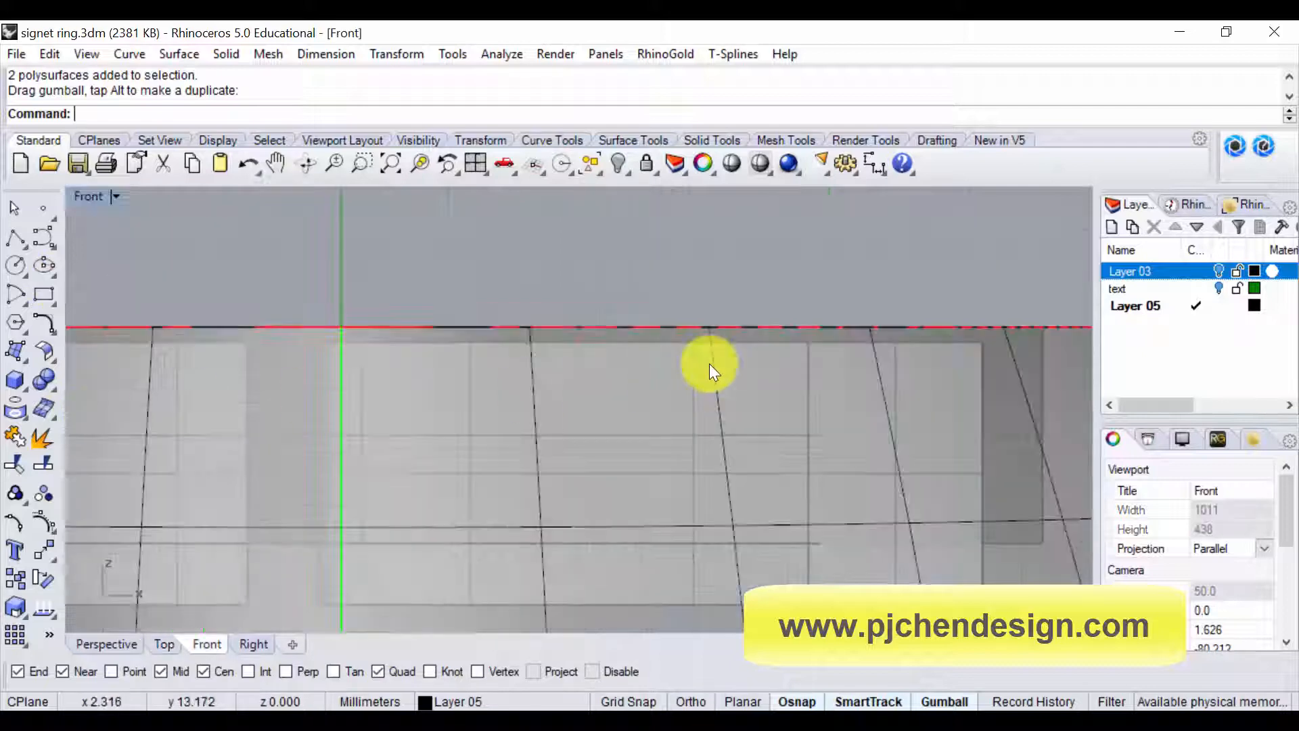
{"action": "left_click", "coordinate": [739, 343]}
{"action": "left_click", "coordinate": [744, 327], "text": "shift"}
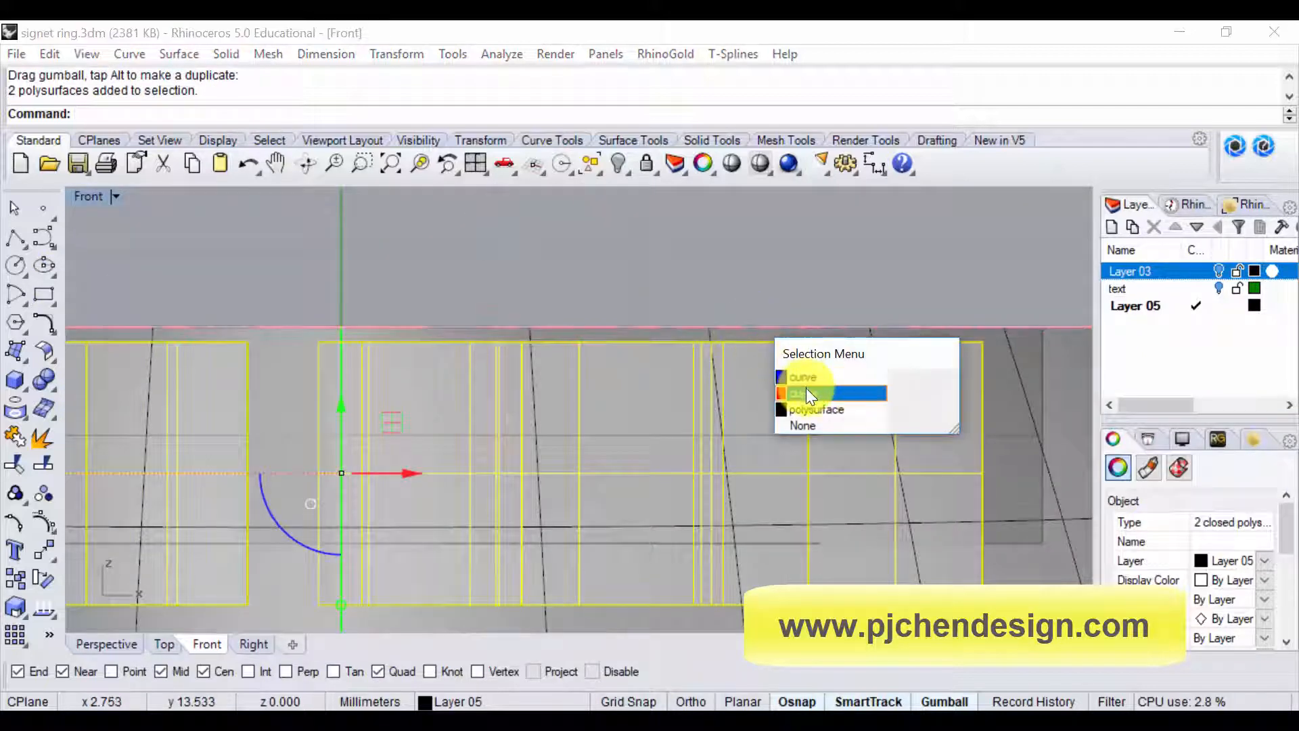
{"action": "left_click", "coordinate": [803, 406]}
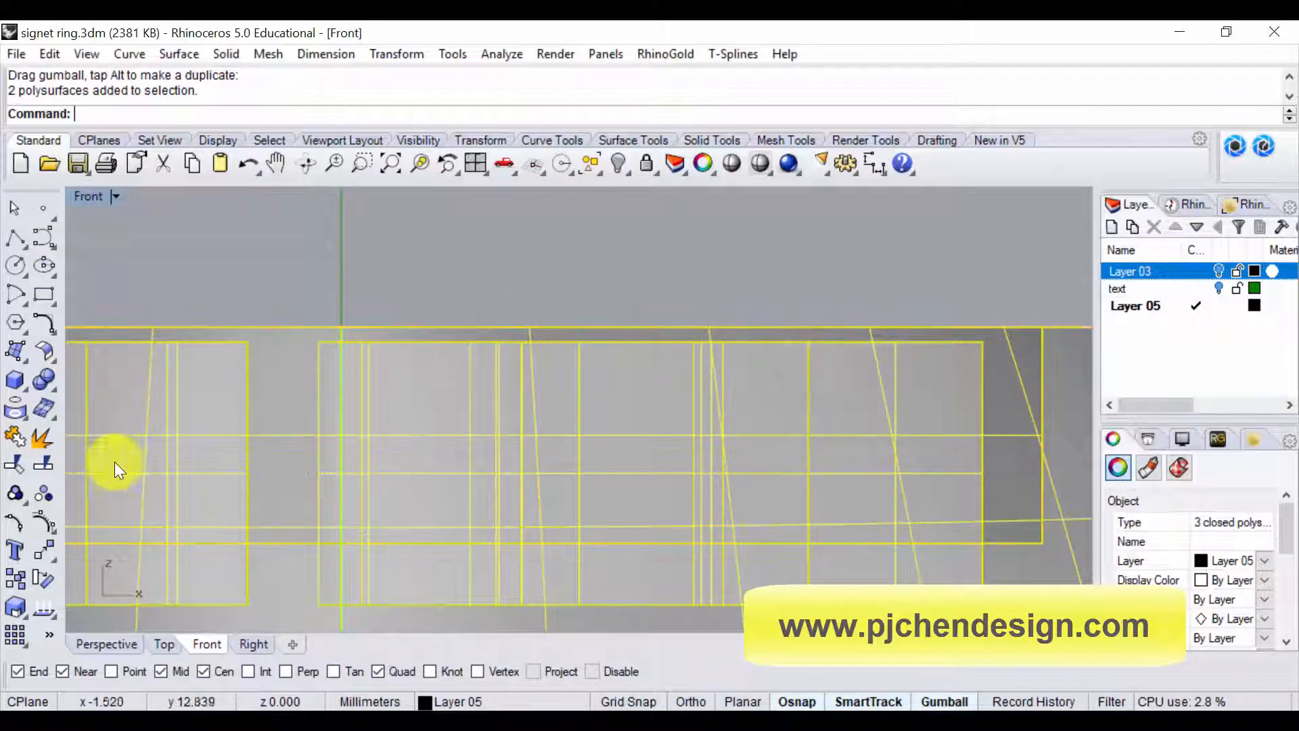
{"action": "left_click", "coordinate": [50, 634]}
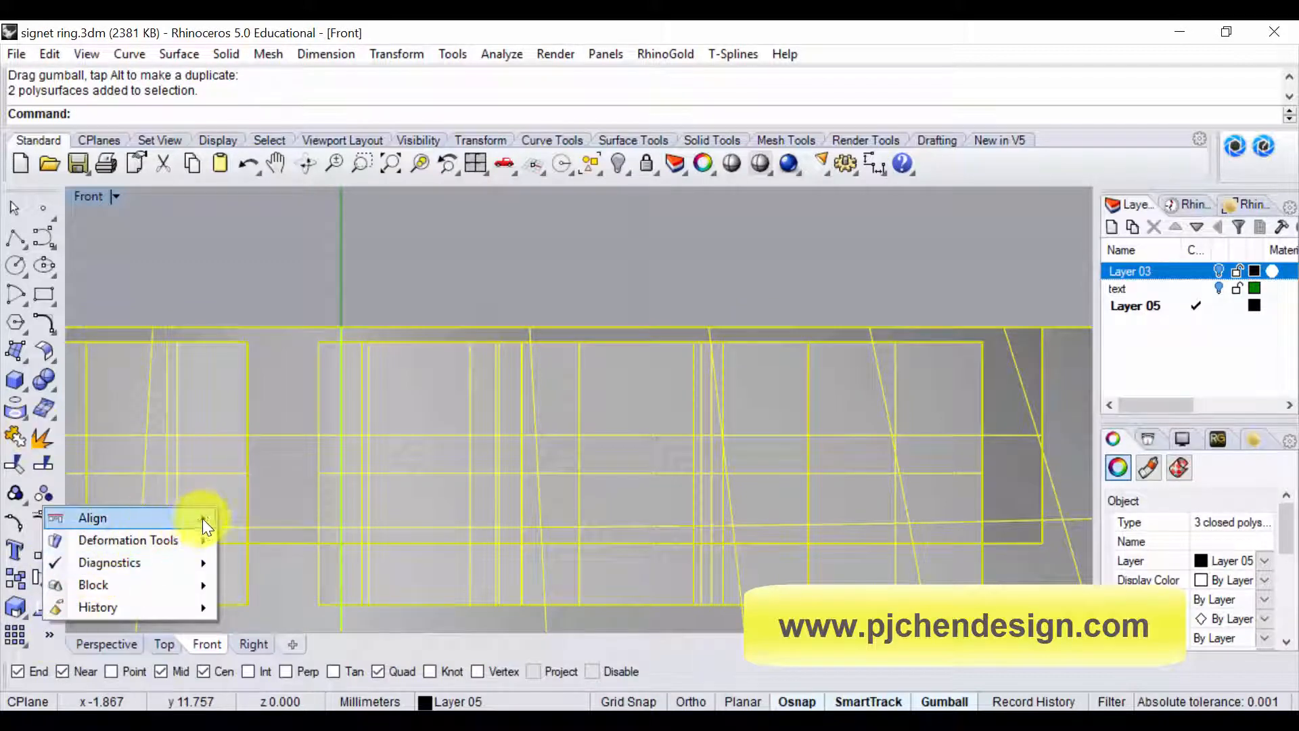
{"action": "mouse_move", "coordinate": [206, 528]}
{"action": "left_click", "coordinate": [278, 519]}
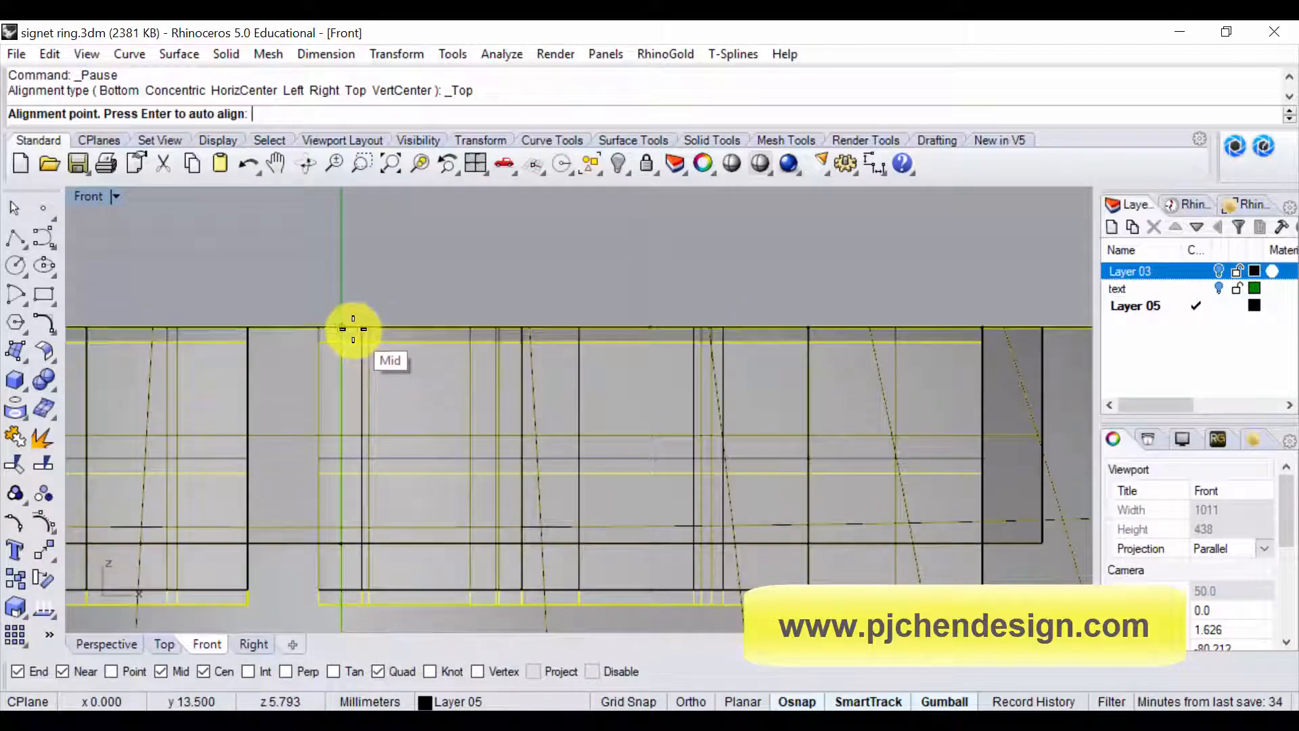
{"action": "left_click", "coordinate": [377, 326]}
{"action": "left_click", "coordinate": [464, 282]}
{"action": "scroll", "coordinate": [538, 287], "scroll_direction": "down", "scroll_amount": 10}
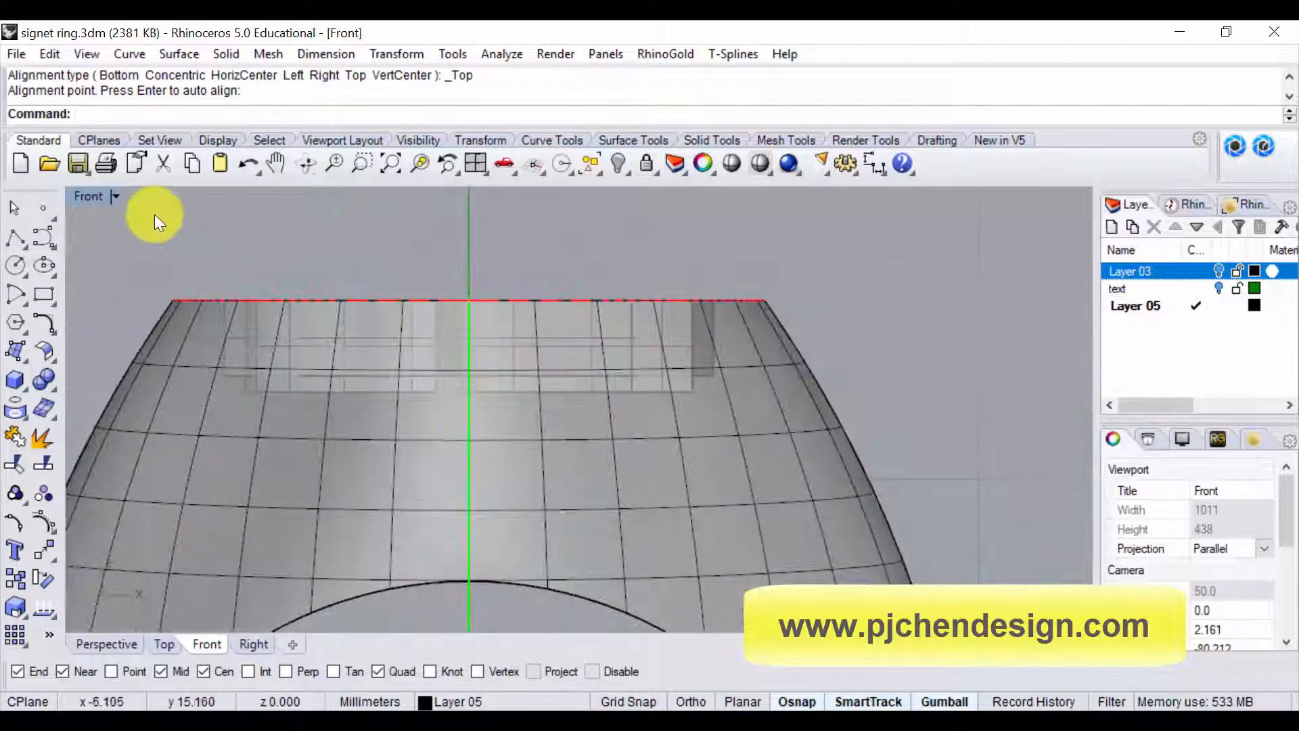
{"action": "double_click", "coordinate": [94, 201]}
{"action": "double_click", "coordinate": [623, 196]}
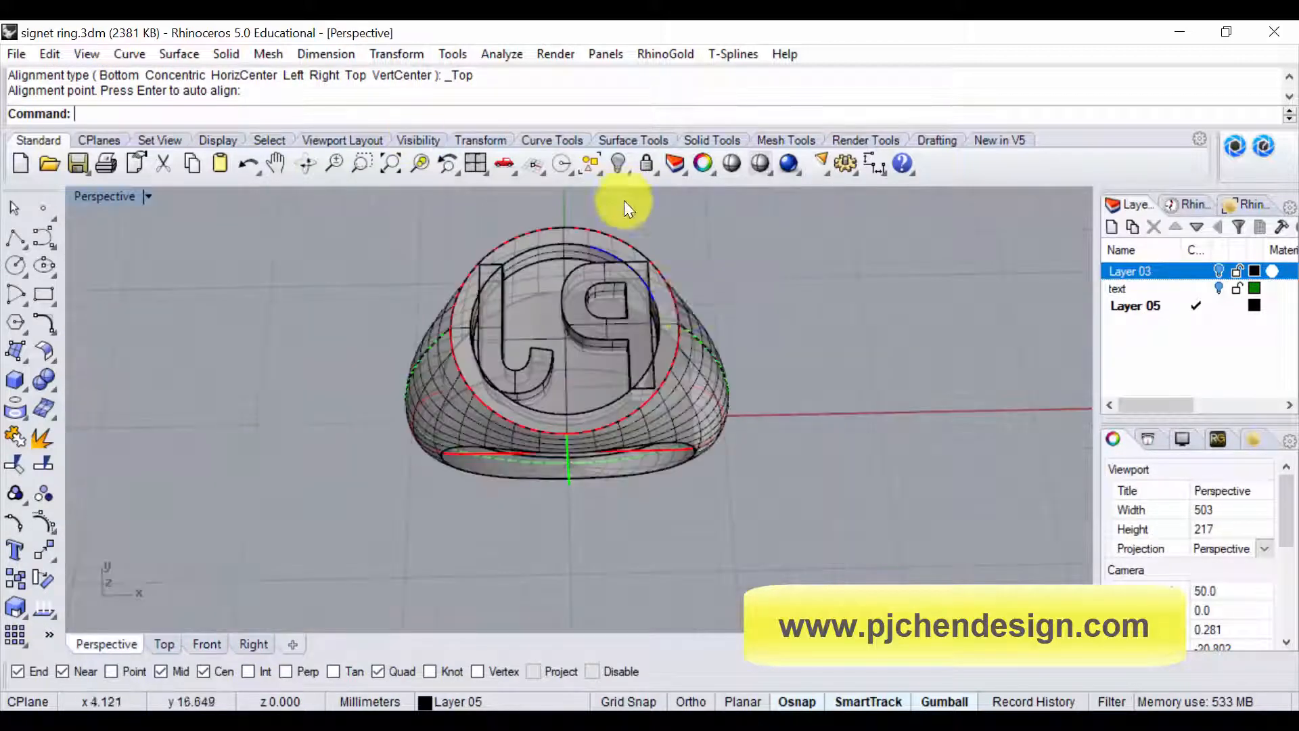
{"action": "scroll", "coordinate": [684, 406], "scroll_direction": "down", "scroll_amount": 3}
{"action": "right_click_drag", "start_coordinate": [684, 406], "coordinate": [643, 416]}
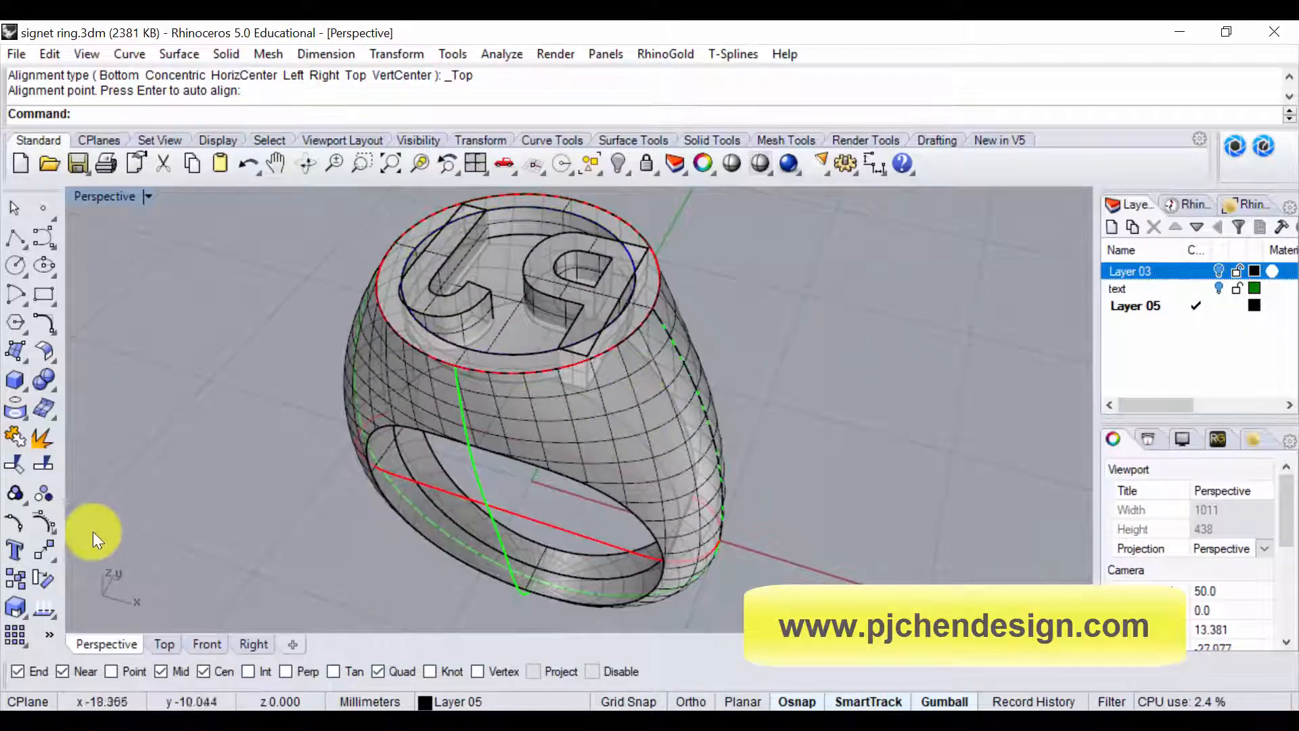
Join the ring body and the mirrored PJ letters into one solid with a Boolean Union
{"action": "left_click", "coordinate": [428, 315]}
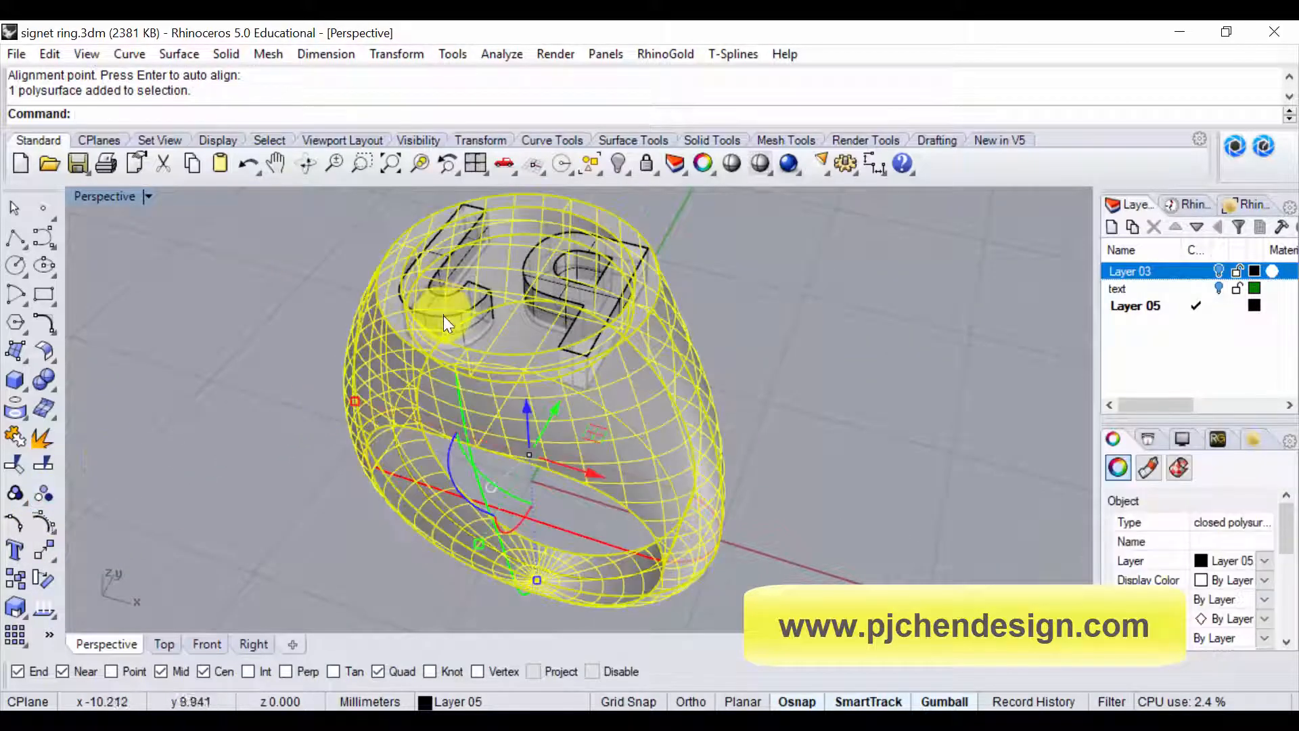
{"action": "left_click", "coordinate": [444, 315], "text": "shift"}
{"action": "left_click", "coordinate": [45, 379]}
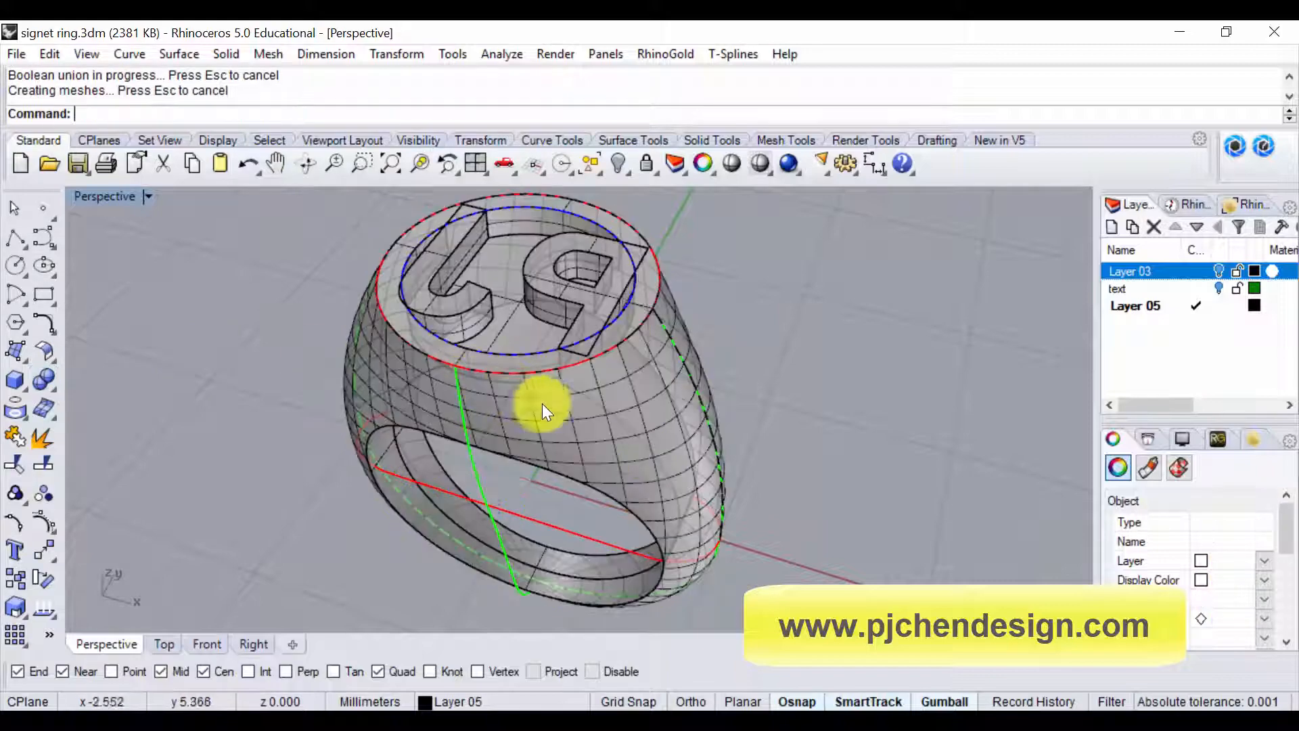
Try to fillet the finger hole's edges on both sides of the ring with a 1 mm radius, and undo the fillet
{"action": "mouse_move", "coordinate": [540, 277]}
{"action": "right_mouse_down"}
{"action": "mouse_move", "coordinate": [789, 363]}
{"action": "mouse_move", "coordinate": [739, 359]}
{"action": "mouse_move", "coordinate": [493, 255]}
{"action": "mouse_move", "coordinate": [592, 470]}
{"action": "mouse_move", "coordinate": [559, 368]}
{"action": "mouse_move", "coordinate": [545, 426]}
{"action": "mouse_move", "coordinate": [582, 367]}
{"action": "mouse_move", "coordinate": [541, 372]}
{"action": "right_mouse_up"}
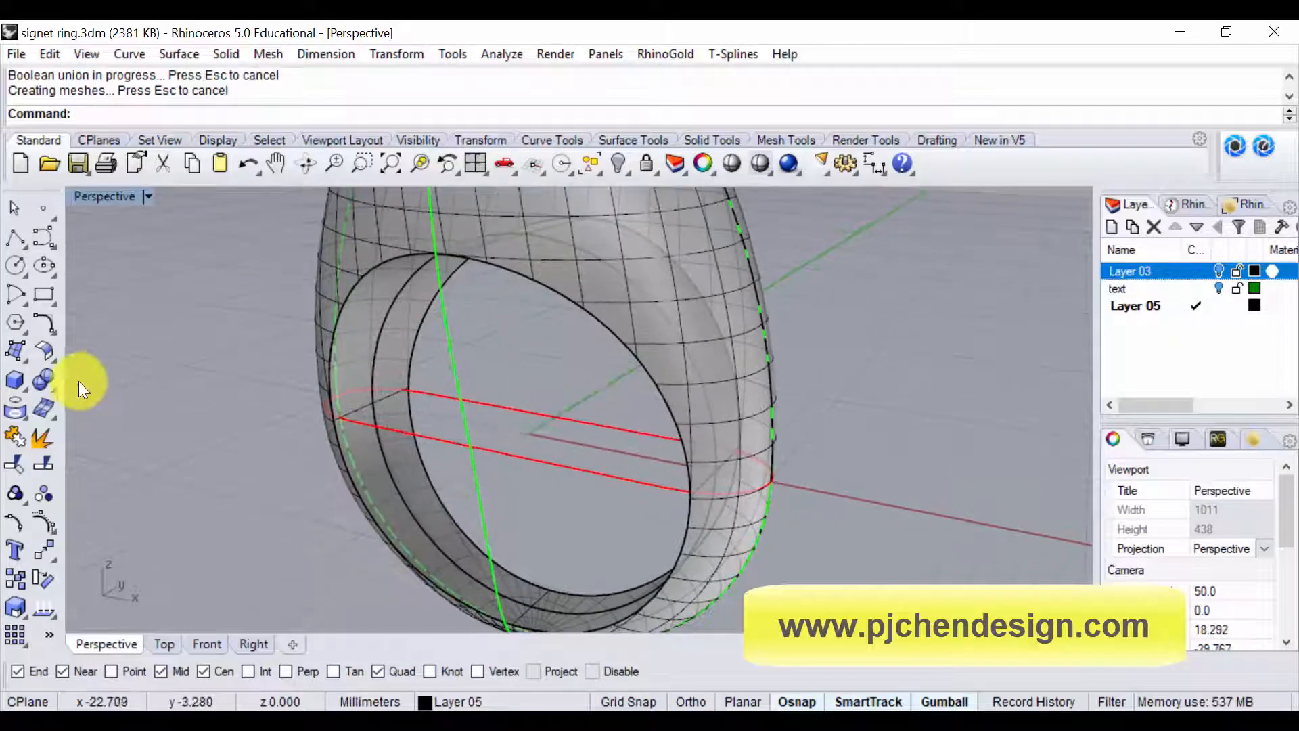
{"action": "left_click", "coordinate": [52, 387]}
{"action": "left_click", "coordinate": [189, 418]}
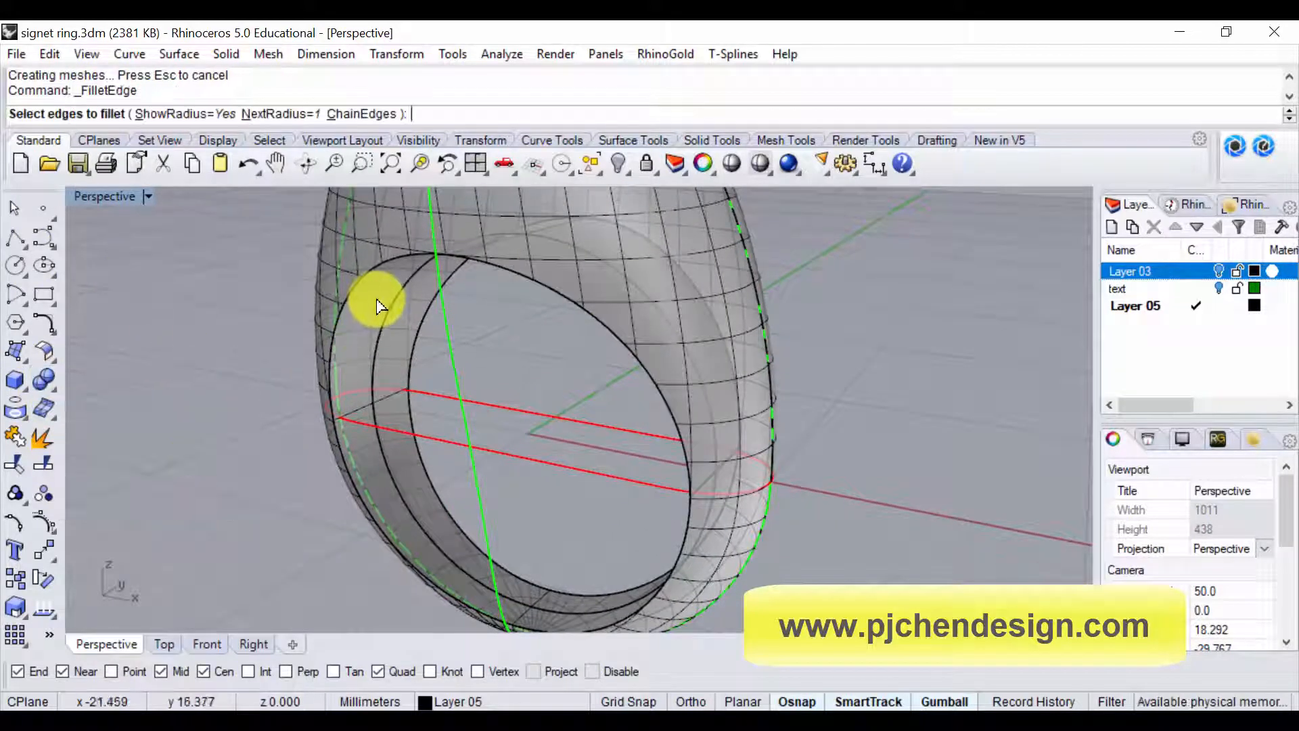
{"action": "left_click", "coordinate": [374, 276]}
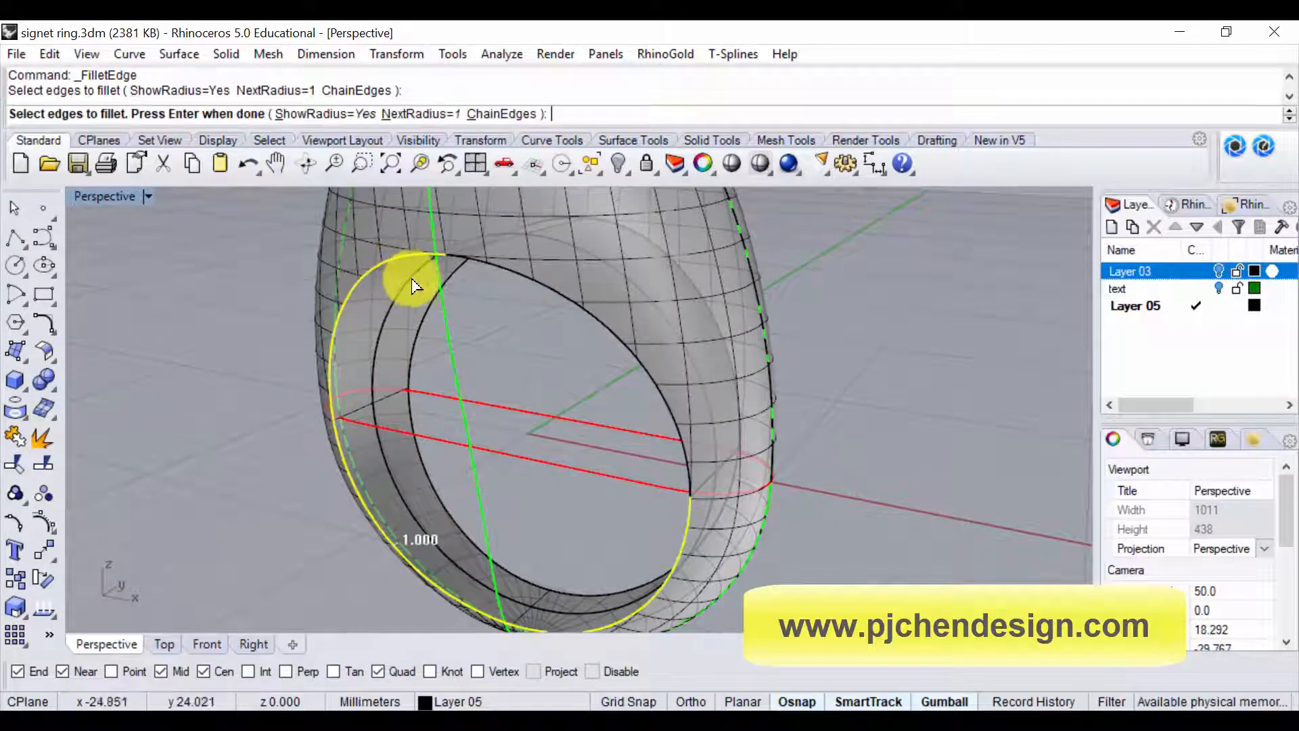
{"action": "left_click", "coordinate": [497, 269]}
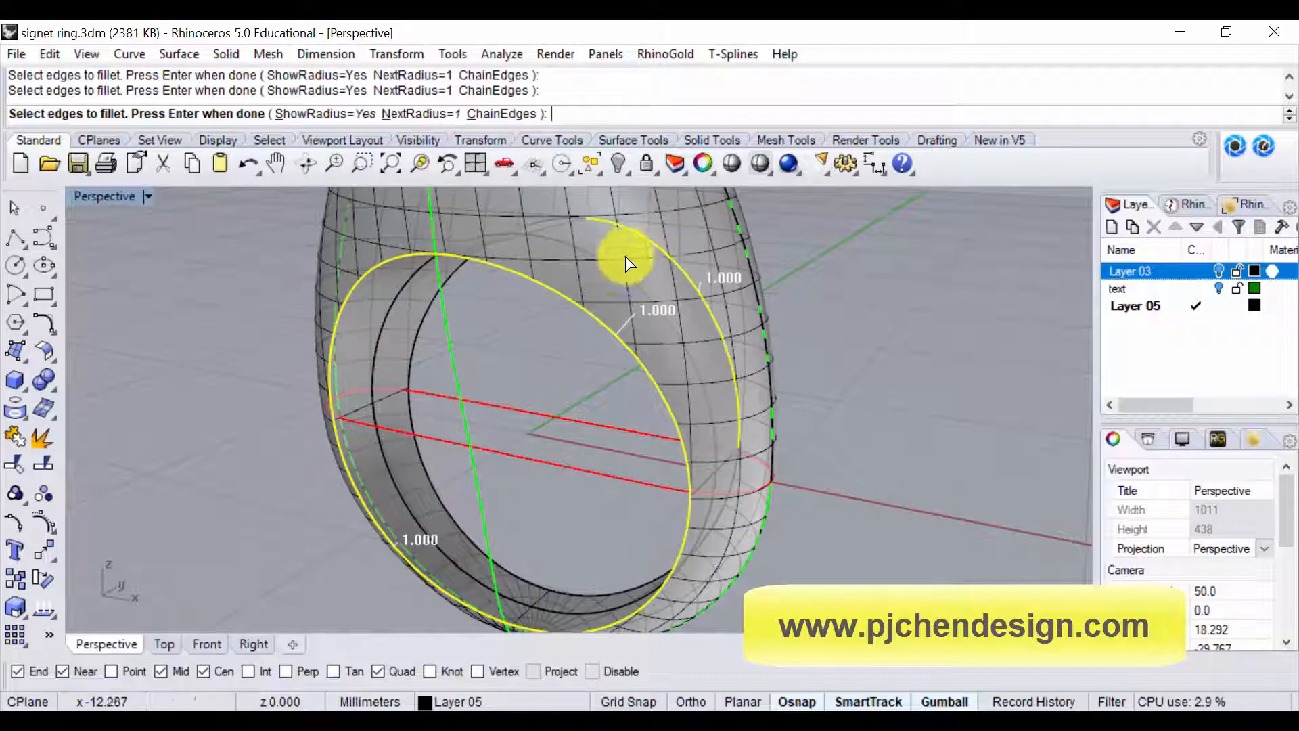
{"action": "left_click", "coordinate": [551, 217]}
{"action": "key", "text": "Return"}
{"action": "key", "text": "Return"}
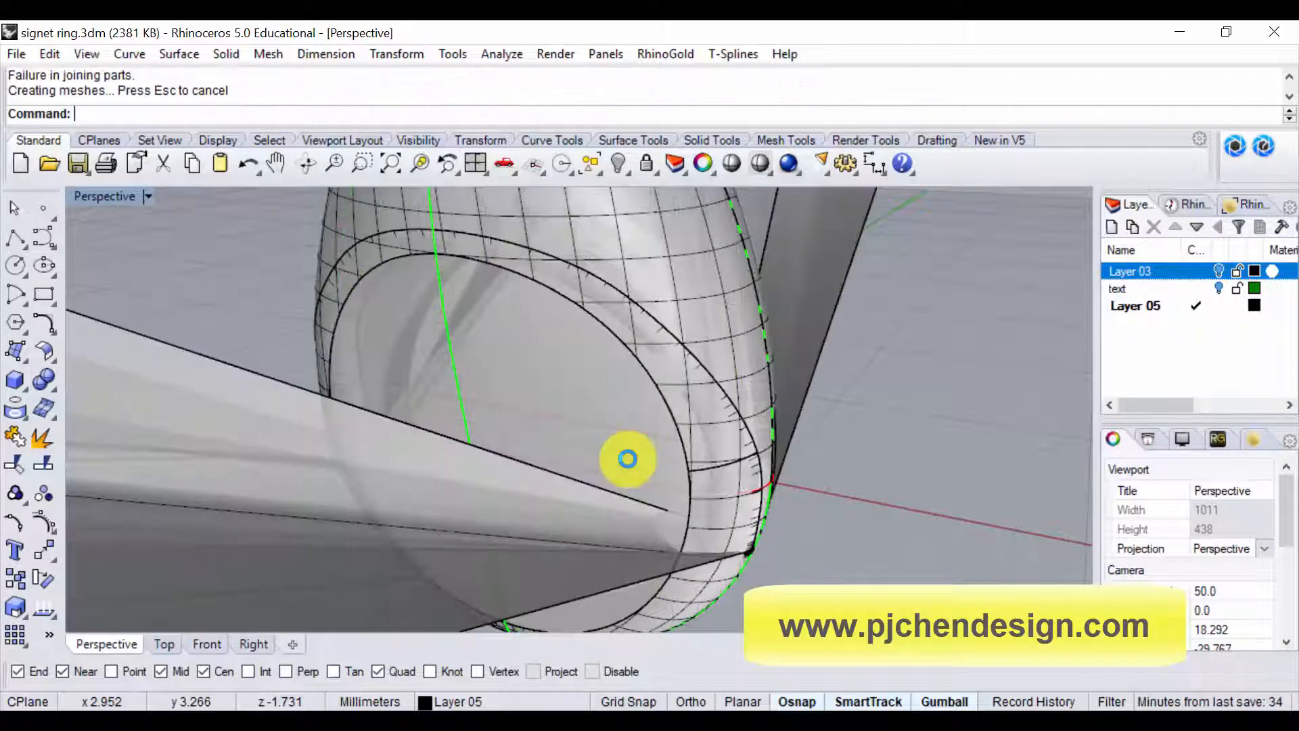
{"action": "key", "text": "ctrl+z"}
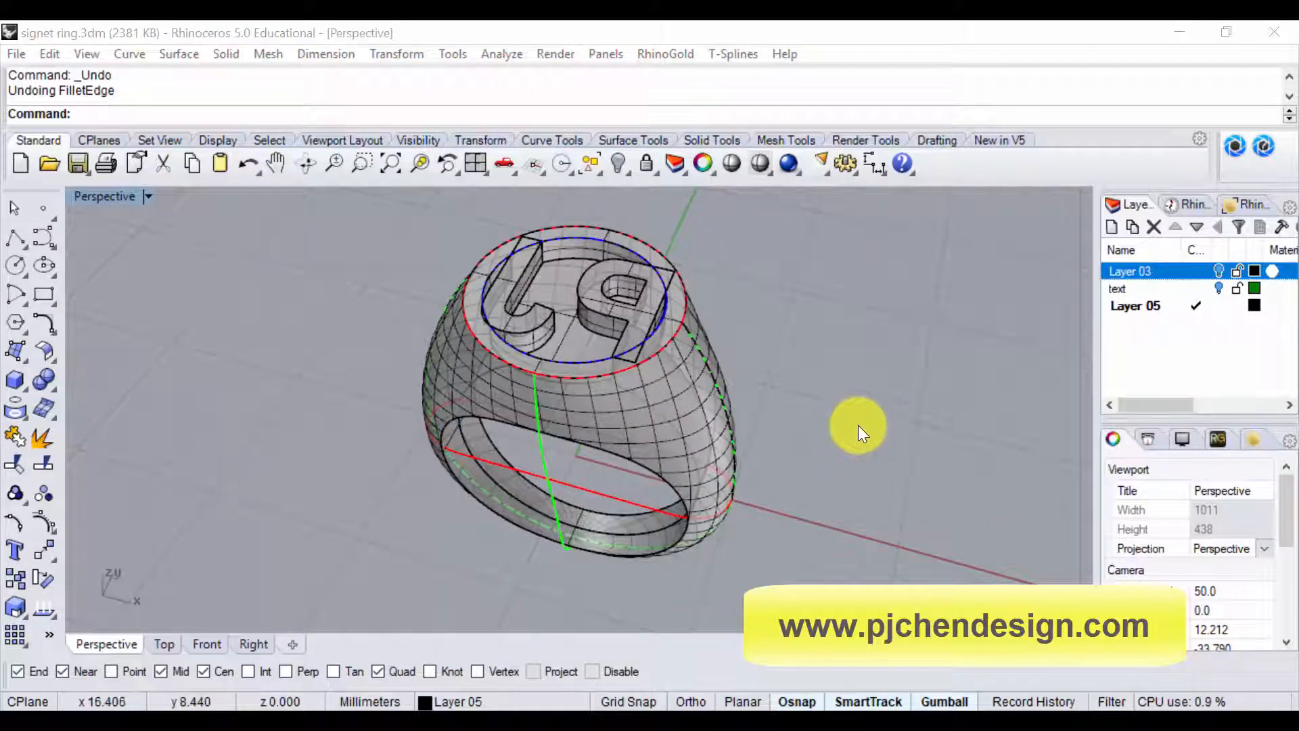
{"action": "right_click_drag", "start_coordinate": [832, 458], "coordinate": [798, 427]}
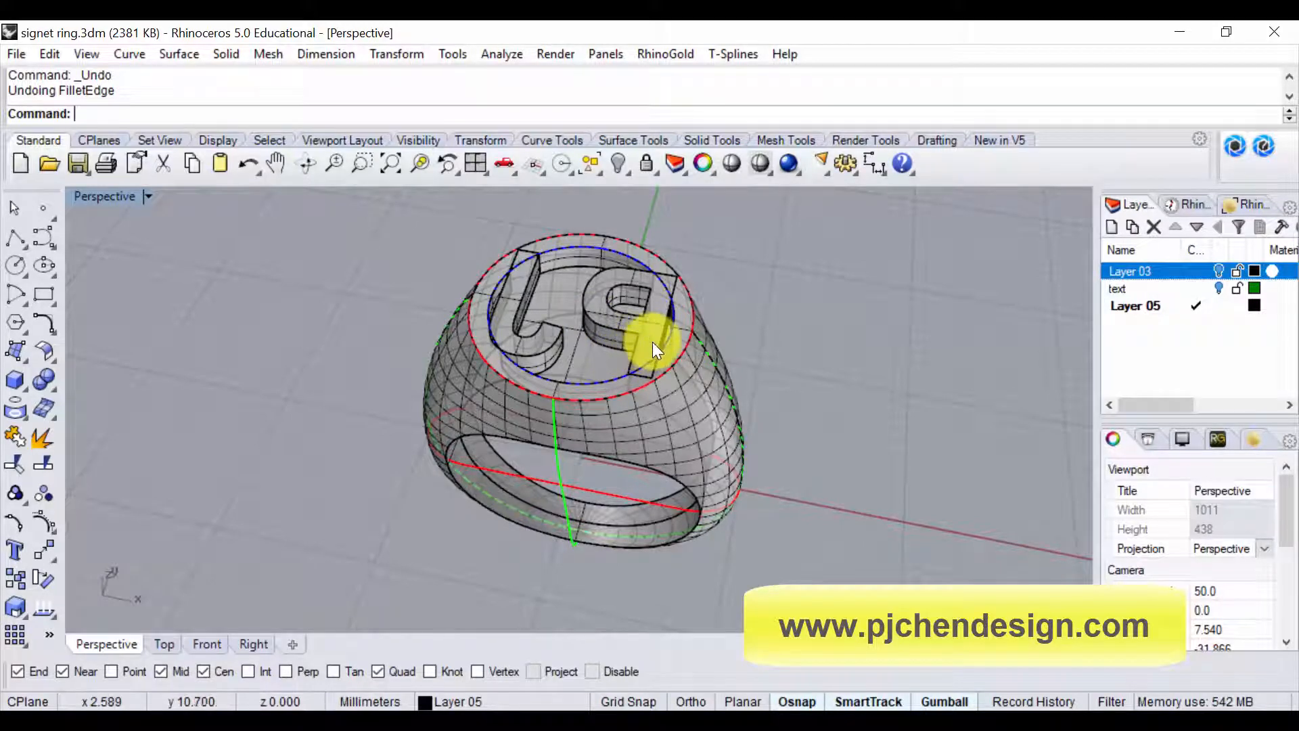
{"action": "right_click_drag", "start_coordinate": [748, 429], "coordinate": [808, 434]}
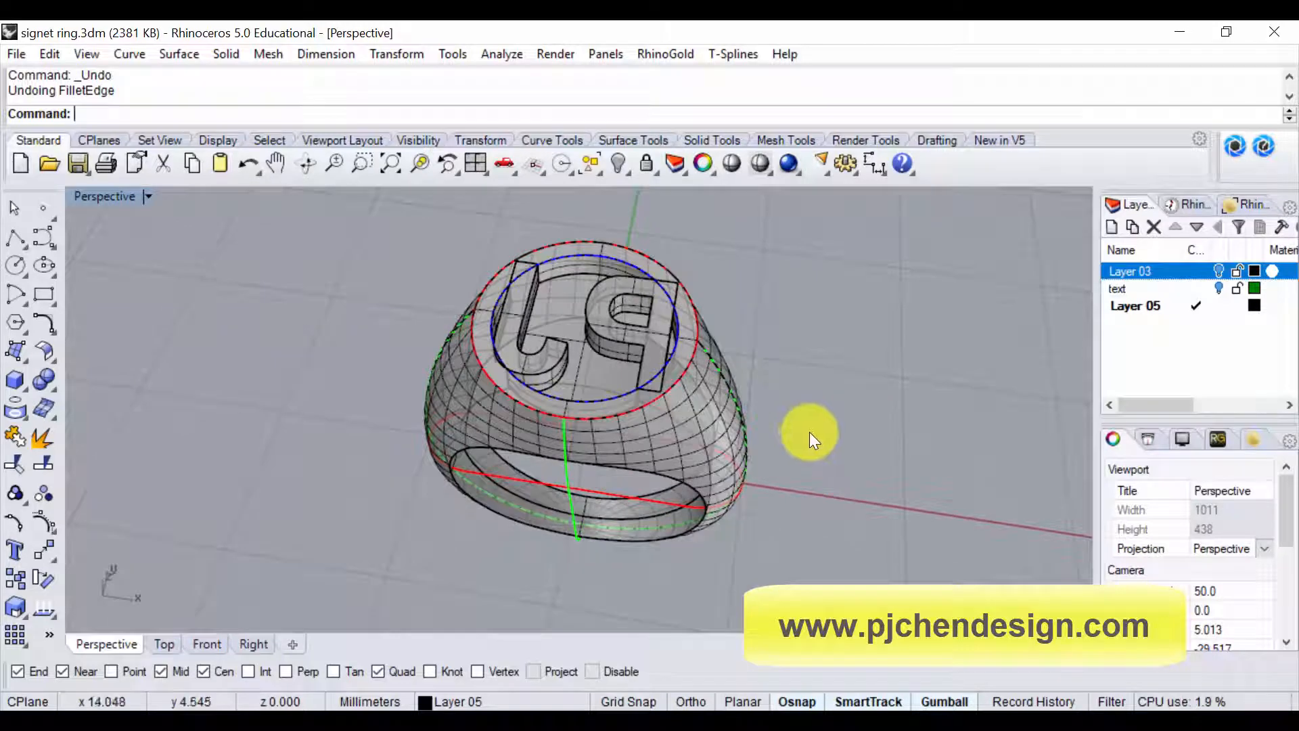